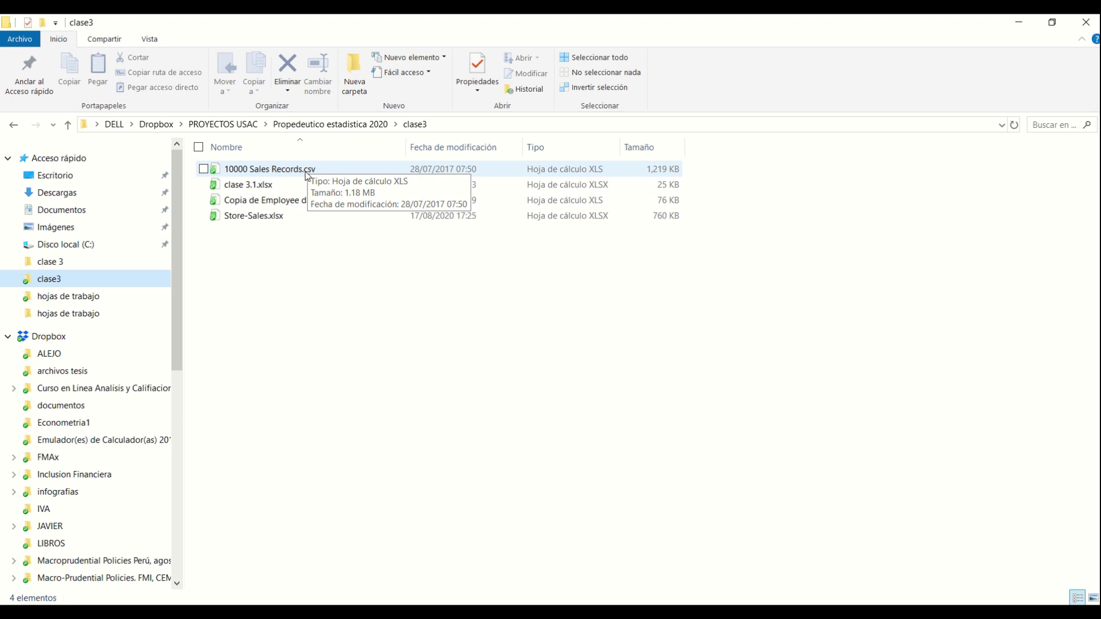
# - Open the file 10000 Sales Records.csv from the clase3 folder in Excel
pyautogui.rightClick(284, 175)
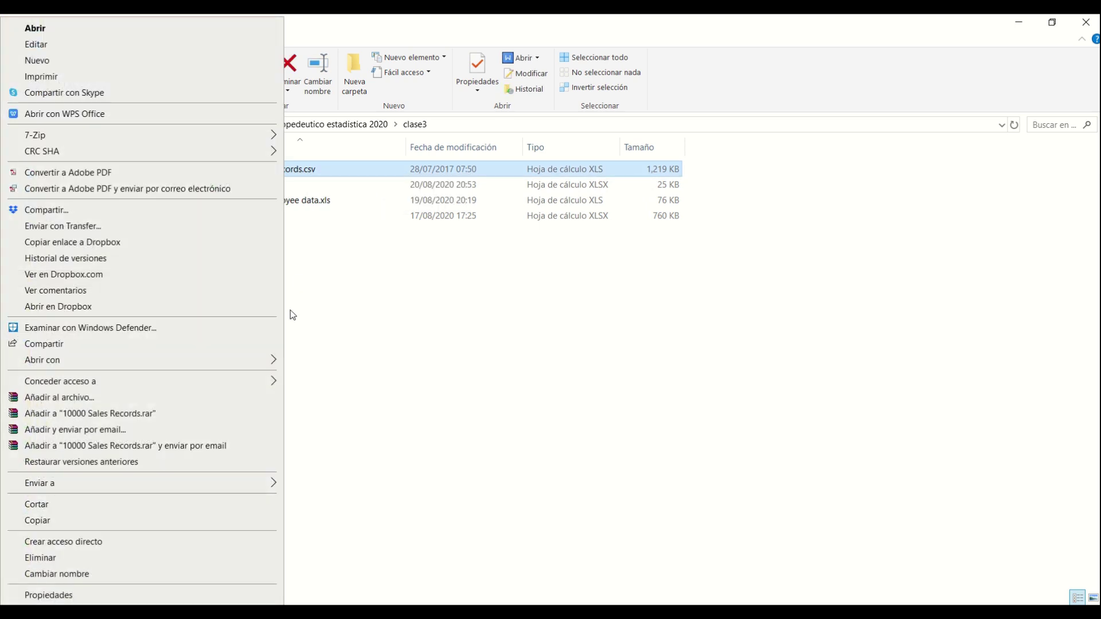
pyautogui.moveTo(241, 360)
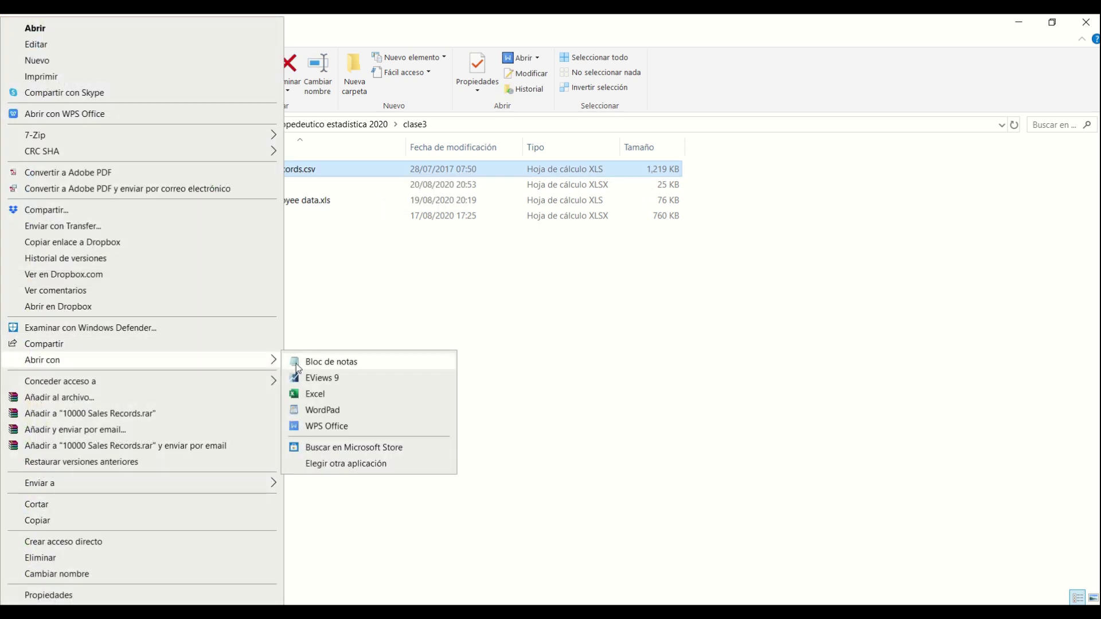
pyautogui.click(314, 392)
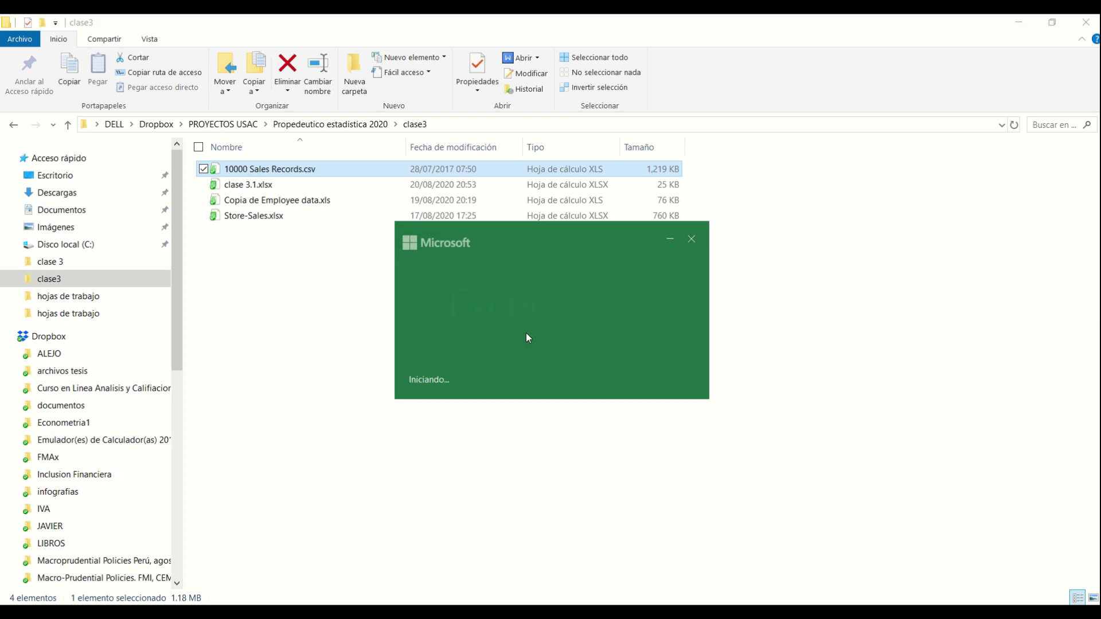
# - Check across row 1 whether the comma-separated fields occupy separate columns
pyautogui.press('Right')
pyautogui.press('Right')
pyautogui.press('Right')
pyautogui.press('Right')
pyautogui.press('Right')
pyautogui.press('Right')
pyautogui.press('Right')
pyautogui.press('Right')
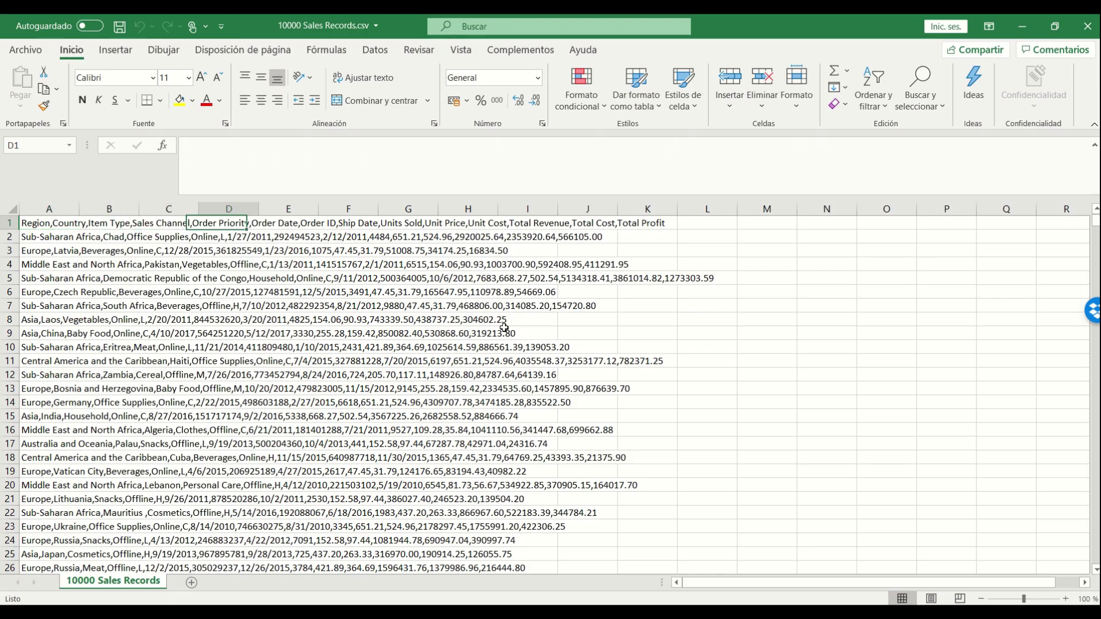
pyautogui.press('Left')
pyautogui.press('Left')
pyautogui.press('Left')
pyautogui.press('Left')
pyautogui.press('Left')
pyautogui.press('Left')
pyautogui.press('Left')
pyautogui.press('Left')
# - Split all the column A data with Text to Columns as Delimited, using only Coma as separator, General format and destination $A$1
pyautogui.hotkey('ctrl', 'shift', 'Down')
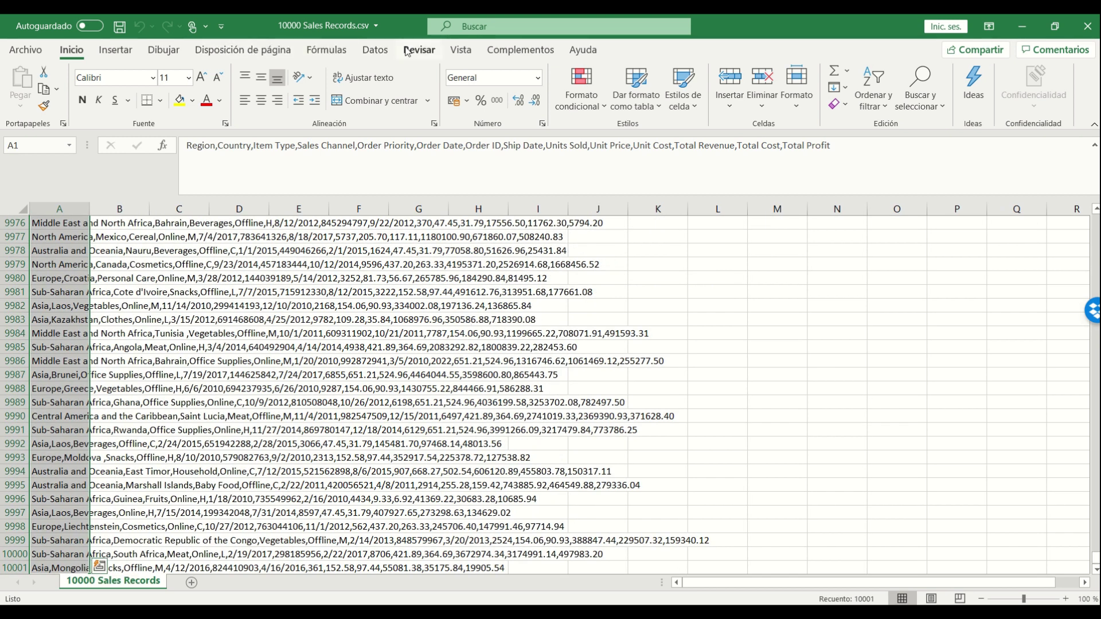
pyautogui.click(375, 50)
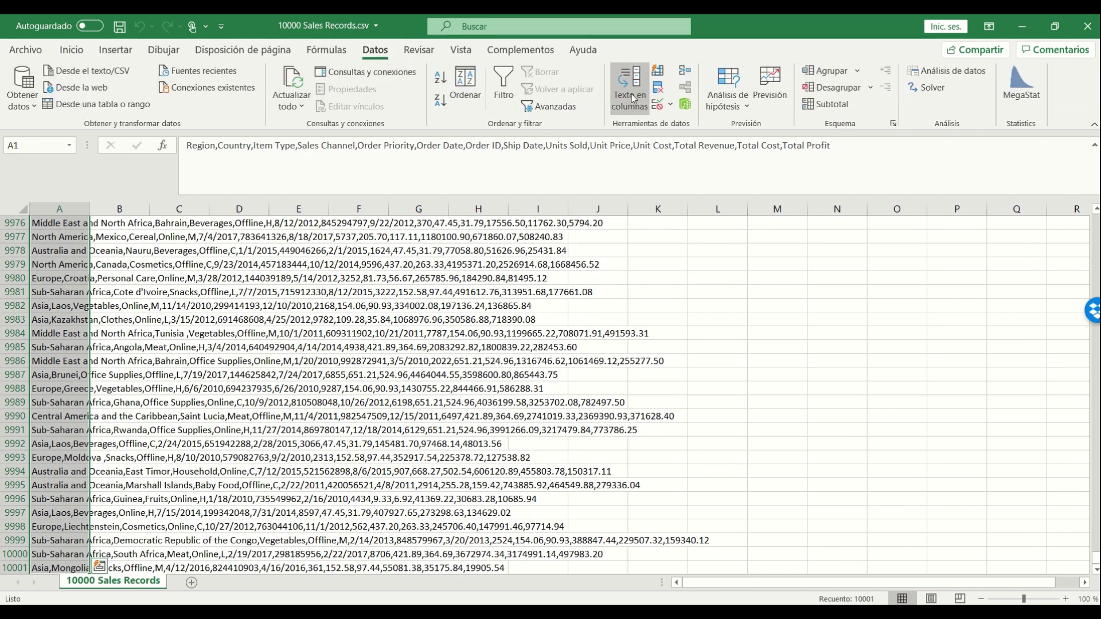
pyautogui.click(631, 98)
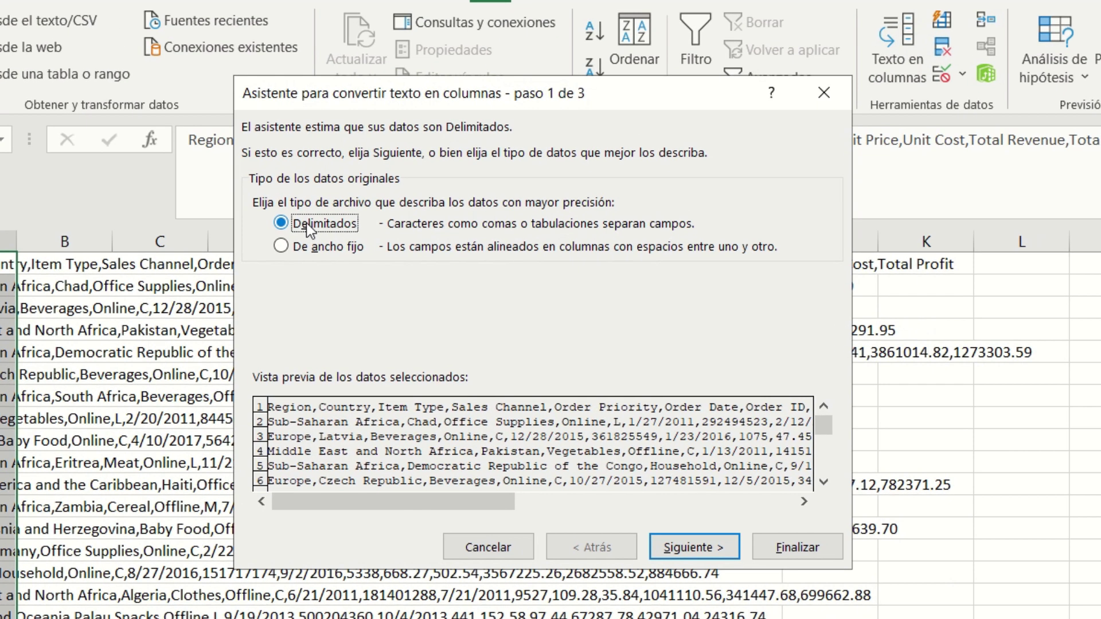
pyautogui.click(724, 551)
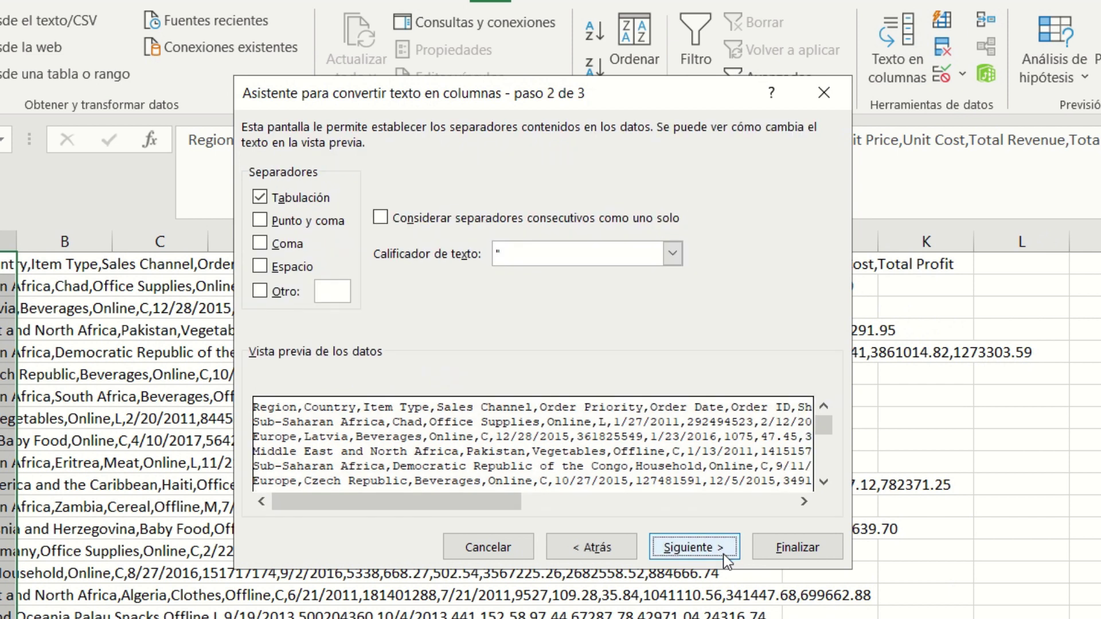
pyautogui.click(271, 243)
pyautogui.click(277, 202)
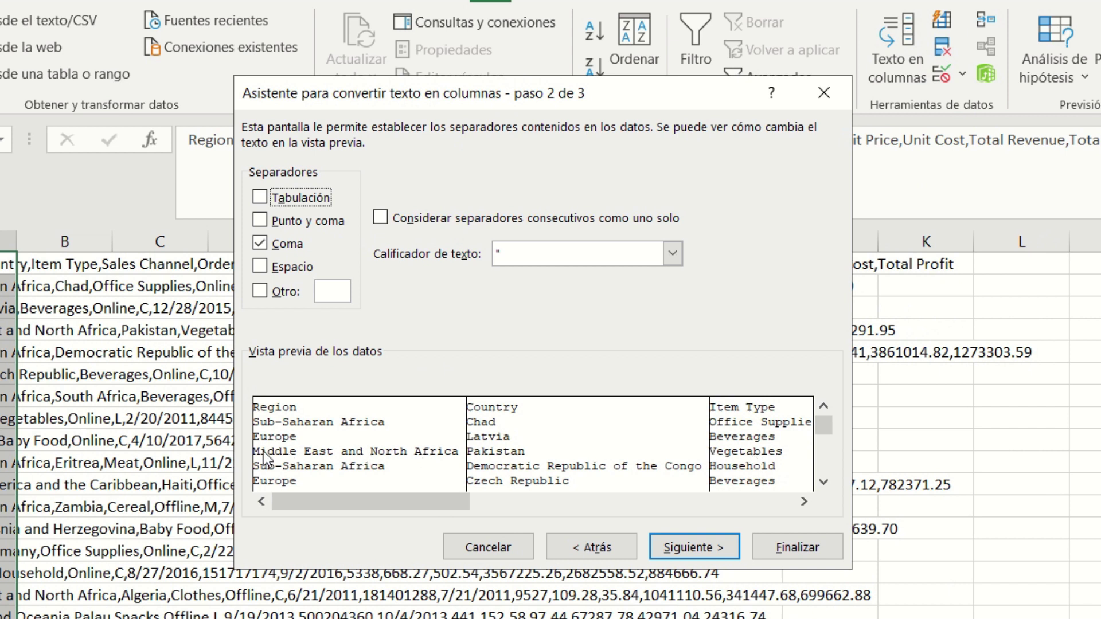
pyautogui.click(706, 548)
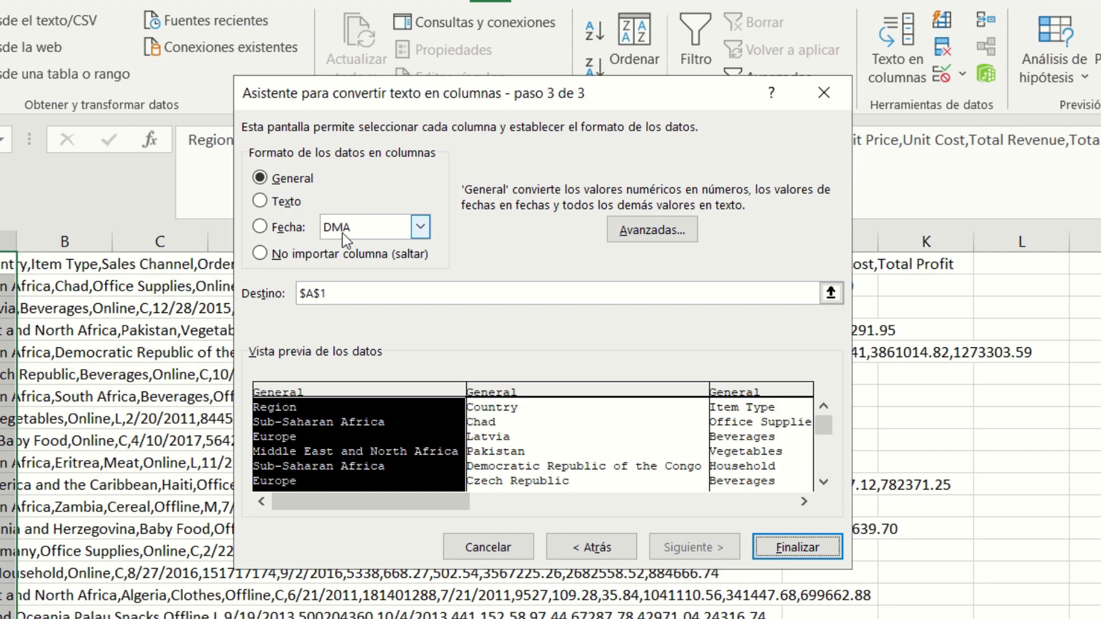
pyautogui.click(791, 548)
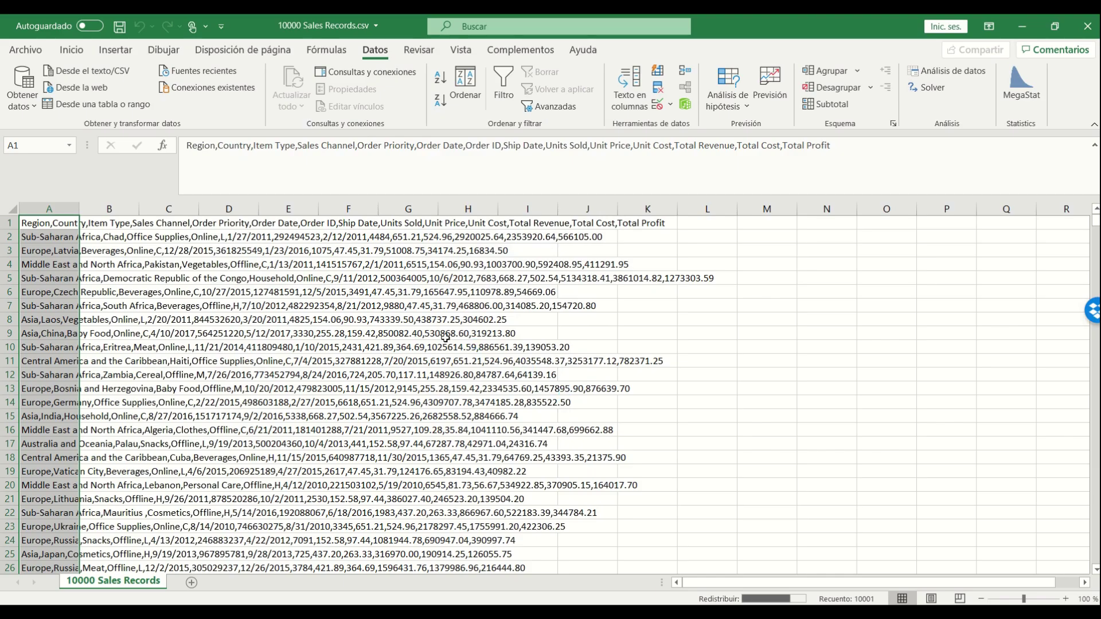
# - Examine the first rows of the split data, from Region to Order Date, for how the fields were separated
pyautogui.click(335, 263)
pyautogui.click(337, 251)
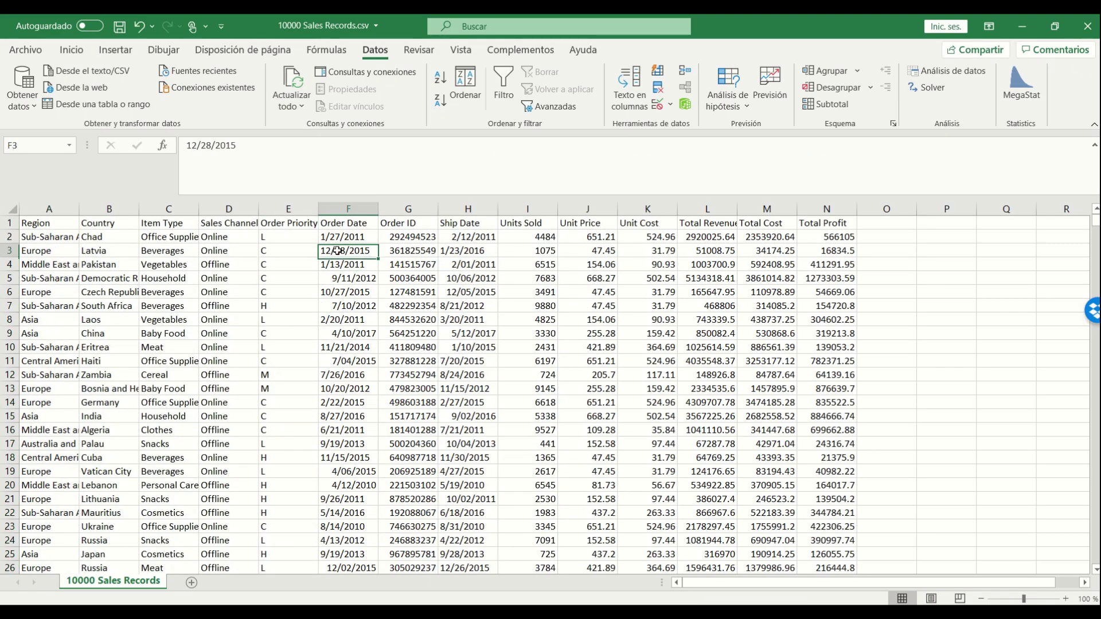
pyautogui.press('Up')
pyautogui.press('Up')
pyautogui.press('Down')
pyautogui.press('Down')
pyautogui.press('Down')
pyautogui.press('Left')
pyautogui.press('Left')
pyautogui.press('Left')
pyautogui.press('Left')
pyautogui.press('Left')
pyautogui.press('Right')
pyautogui.press('Right')
pyautogui.press('Right')
pyautogui.press('Right')
pyautogui.press('Right')
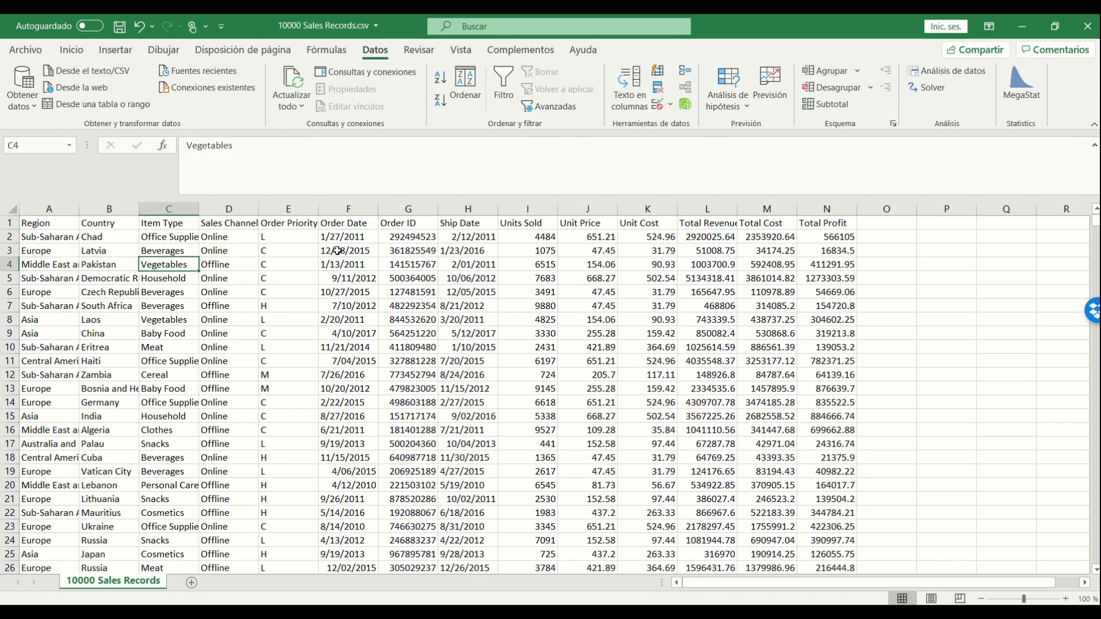
pyautogui.press('Right')
pyautogui.press('Right')
pyautogui.press('Left')
pyautogui.press('Left')
pyautogui.press('Up')
pyautogui.press('Up')
pyautogui.press('Up')
pyautogui.press('Down')
pyautogui.press('Down')
pyautogui.press('Down')
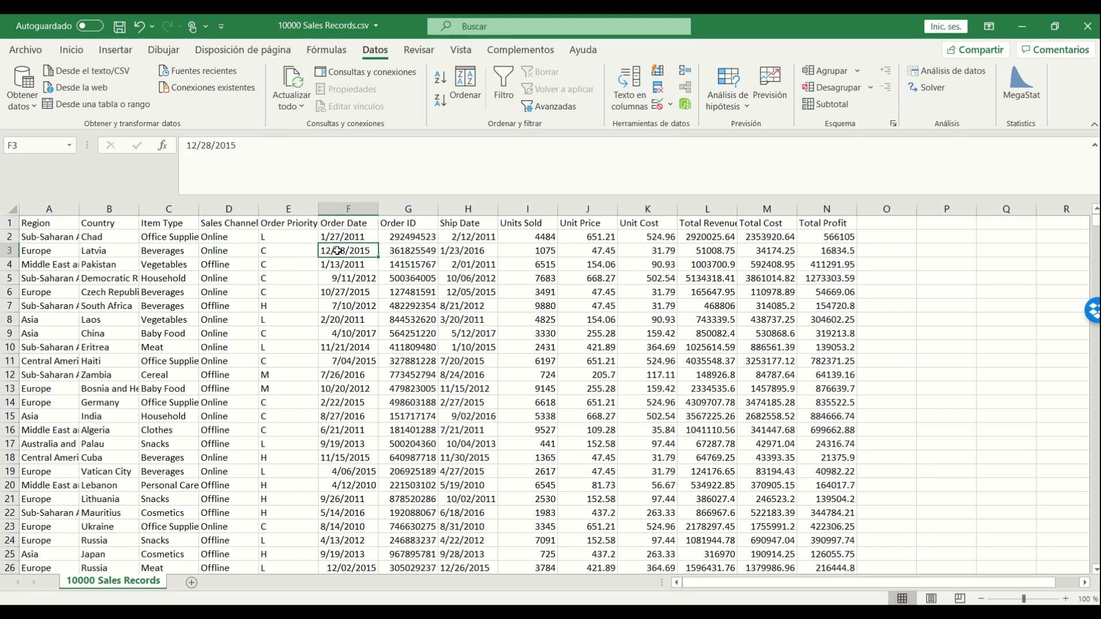
# - Inspect the Ship Date values in rows 2 to 10 for inconsistent date formatting
pyautogui.press('Up')
pyautogui.press('Up')
pyautogui.press('Right')
pyautogui.press('Right')
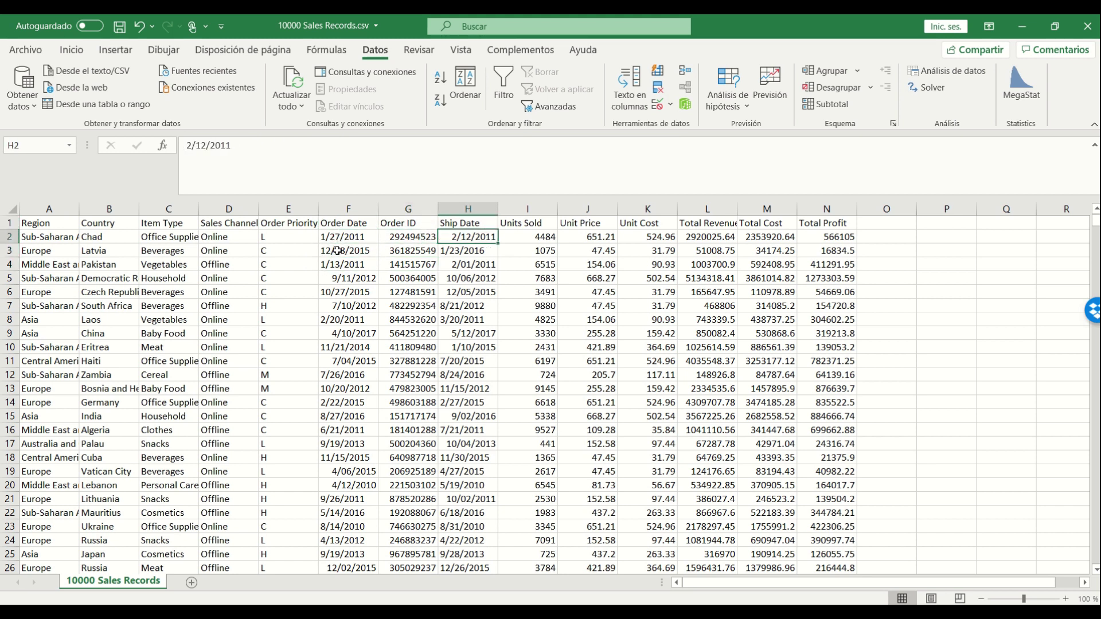
pyautogui.press('Left')
pyautogui.press('Left')
pyautogui.press('Right')
pyautogui.press('Right')
pyautogui.press('Right')
pyautogui.press('Left')
pyautogui.press('Down')
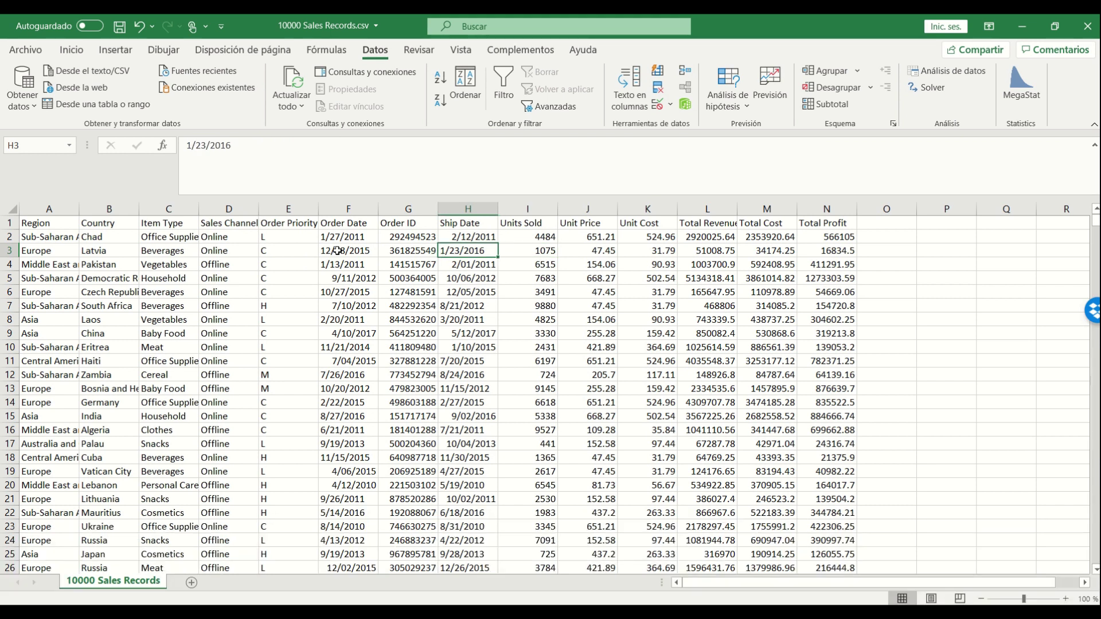
pyautogui.press('Down')
pyautogui.press('Down')
pyautogui.press('Down')
pyautogui.press('Down')
pyautogui.press('Down')
pyautogui.press('Down')
pyautogui.press('Down')
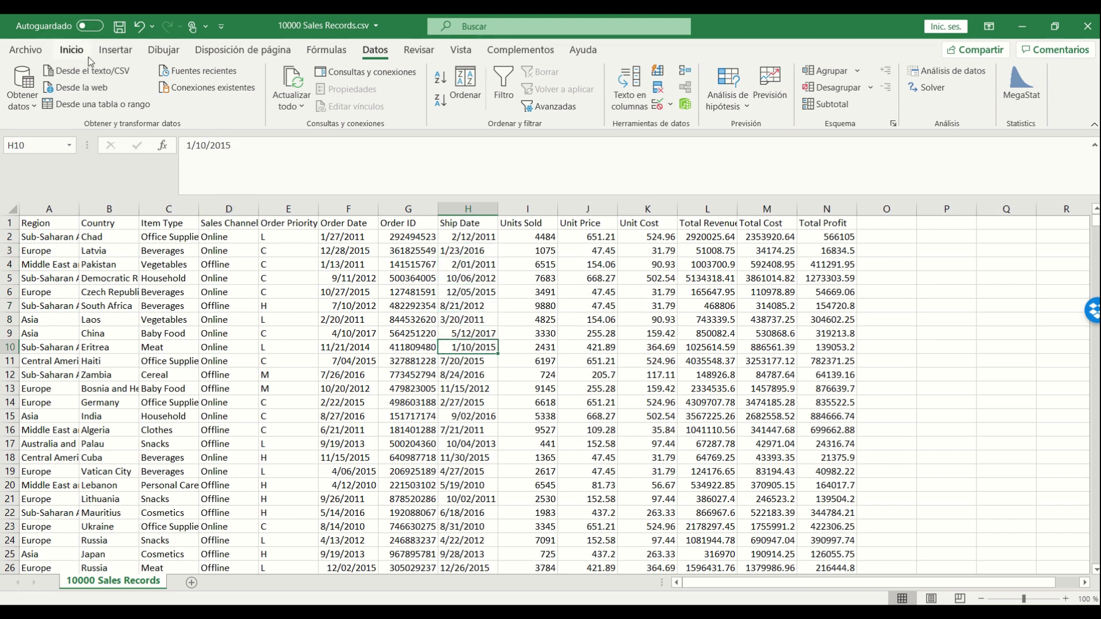
# - Check the number format assigned to the first Ship Date value in H2
pyautogui.click(73, 51)
pyautogui.press('Up')
pyautogui.press('Up')
pyautogui.press('Up')
pyautogui.press('Up')
pyautogui.press('Up')
pyautogui.press('Up')
pyautogui.press('Up')
pyautogui.press('Up')
pyautogui.press('Up')
pyautogui.press('Down')
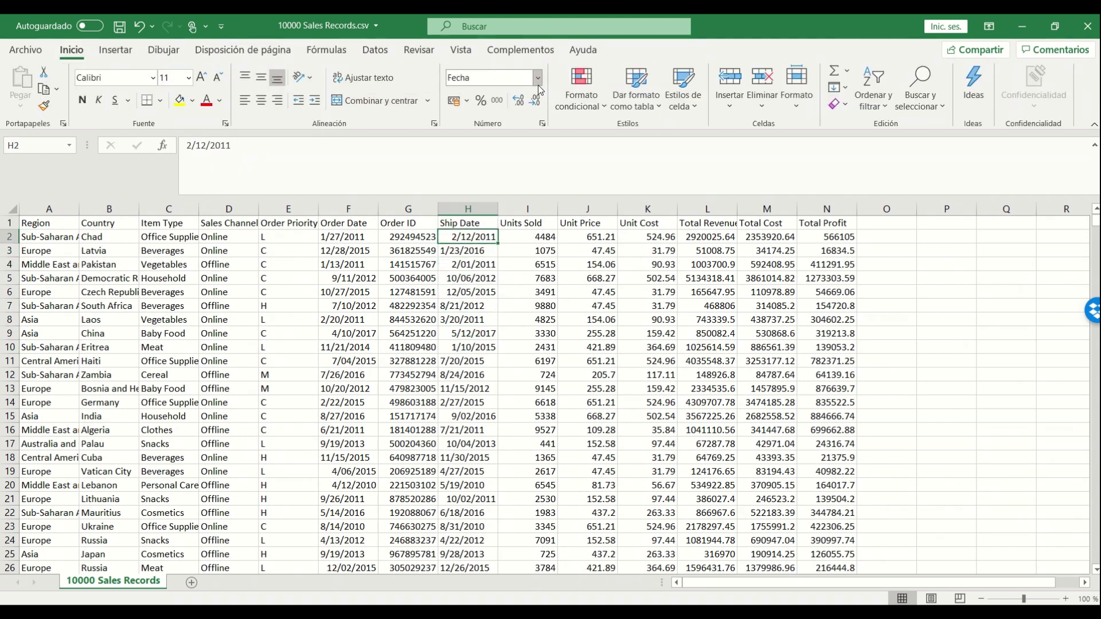
# - Look along row 2 across all columns and check the number format of each field
pyautogui.press('Right')
pyautogui.press('Right')
pyautogui.press('Right')
pyautogui.press('Right')
pyautogui.press('Right')
pyautogui.press('Right')
pyautogui.press('Left')
pyautogui.press('Left')
pyautogui.press('Left')
pyautogui.press('Left')
pyautogui.press('Left')
pyautogui.press('Left')
pyautogui.press('Left')
pyautogui.press('Left')
pyautogui.press('Left')
pyautogui.press('Left')
pyautogui.press('Left')
pyautogui.press('Left')
pyautogui.press('Left')
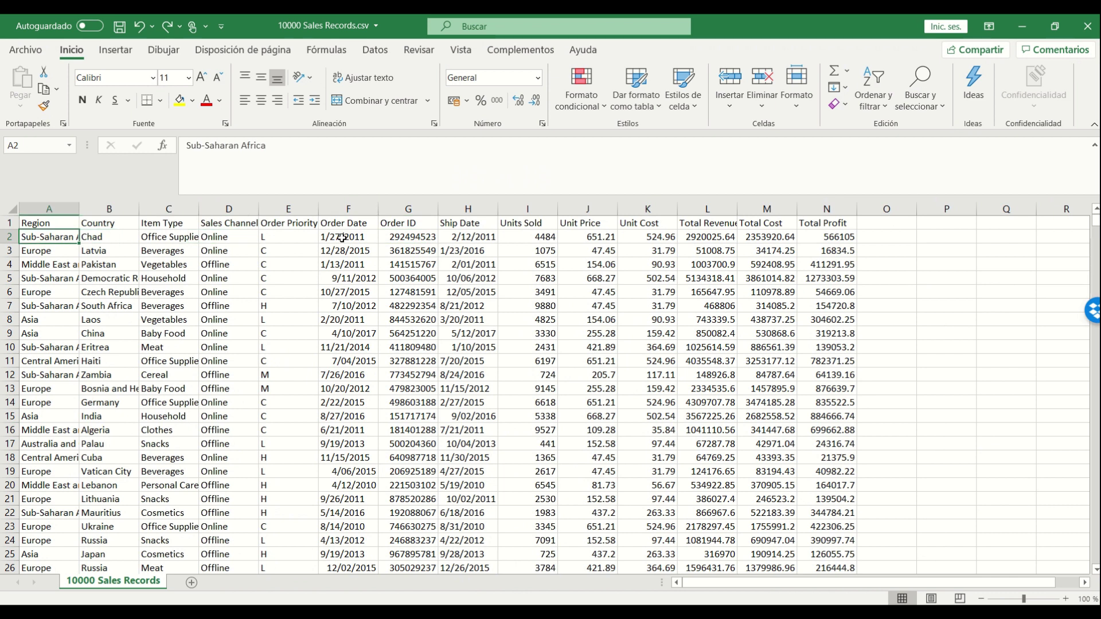
# - Compare the Order Date and Ship Date columns, including their first values and headers
pyautogui.press('Right')
pyautogui.press('Right')
pyautogui.press('Right')
pyautogui.press('Right')
pyautogui.press('Right')
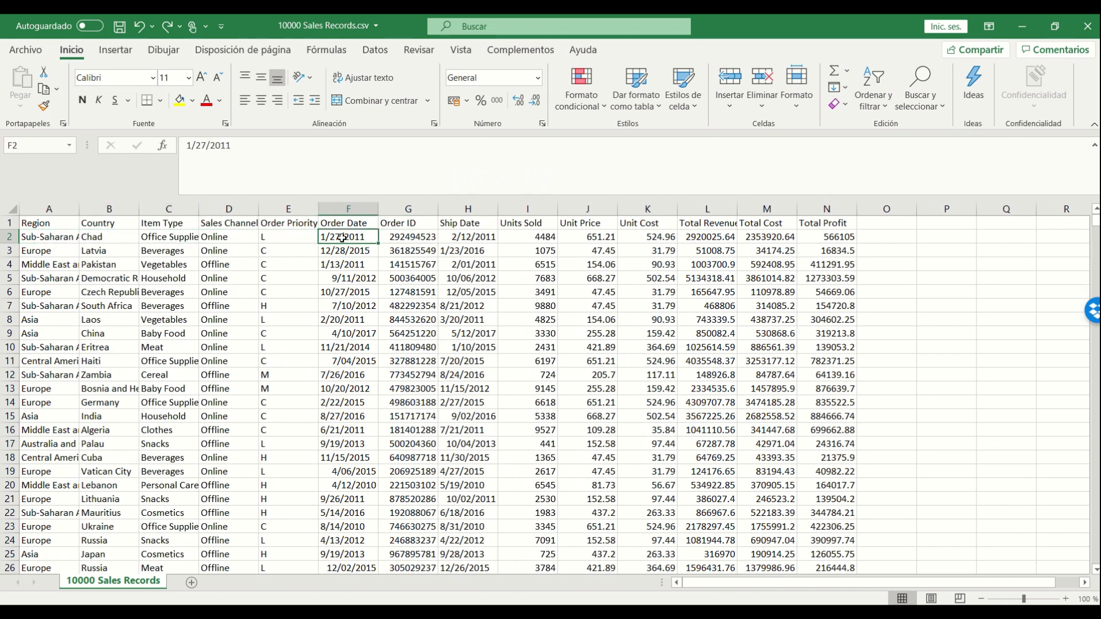
pyautogui.press('Right')
pyautogui.press('Right')
pyautogui.press('Left')
pyautogui.press('Left')
pyautogui.press('Up')
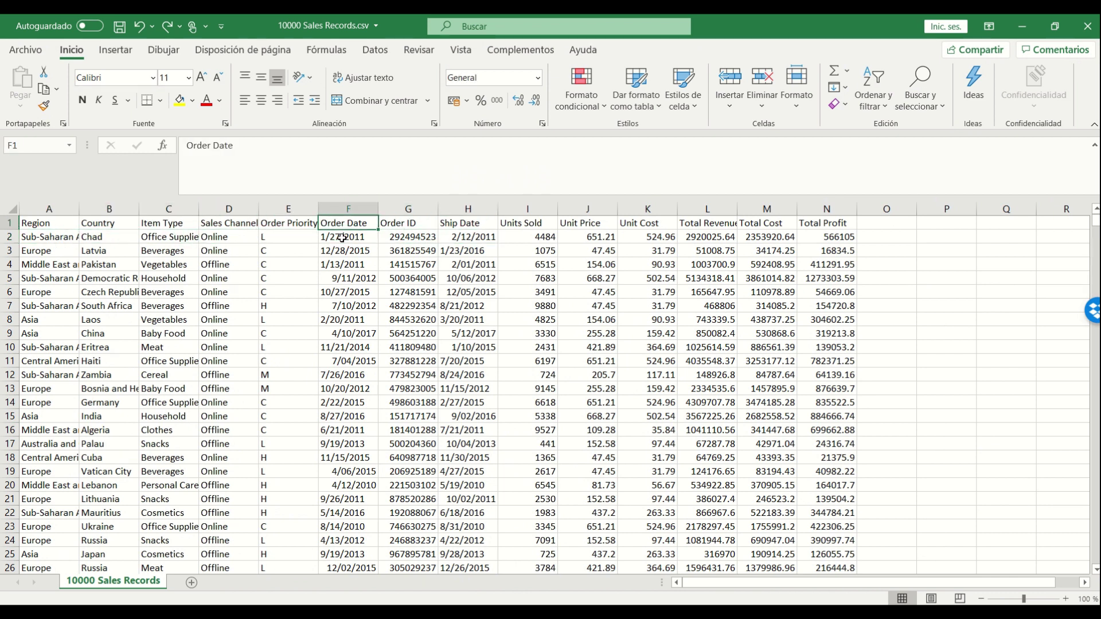
pyautogui.press('Right')
pyautogui.press('Right')
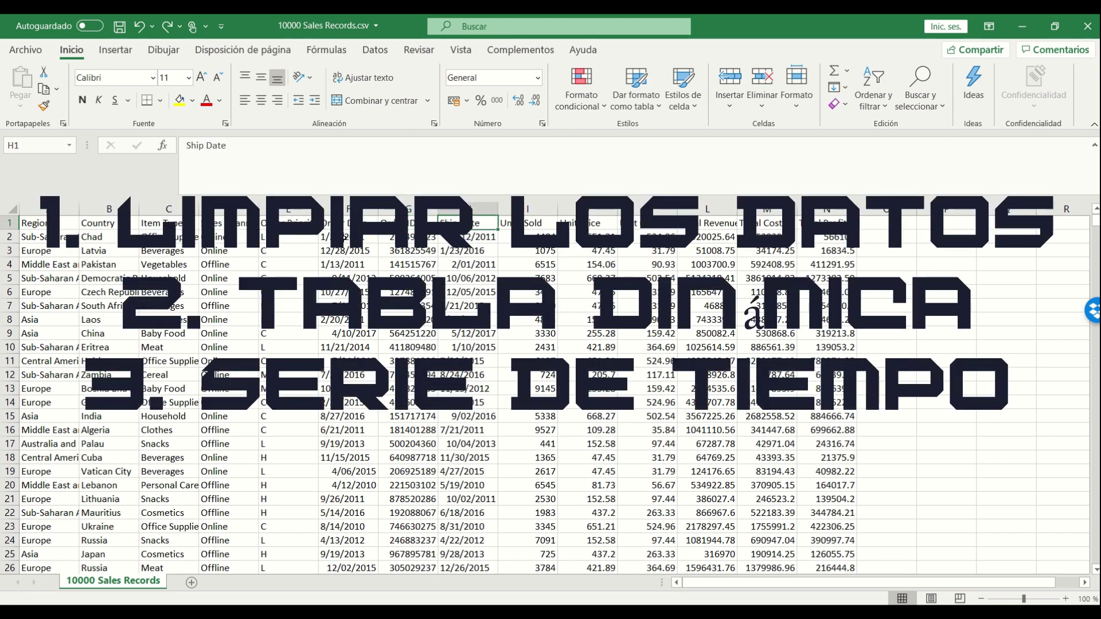
# - Review the Order Date, Country and Item Type fields in the first rows of the dataset
pyautogui.press('Down')
pyautogui.press('Down')
pyautogui.press('Left')
pyautogui.press('Left')
pyautogui.press('Left')
pyautogui.press('Right')
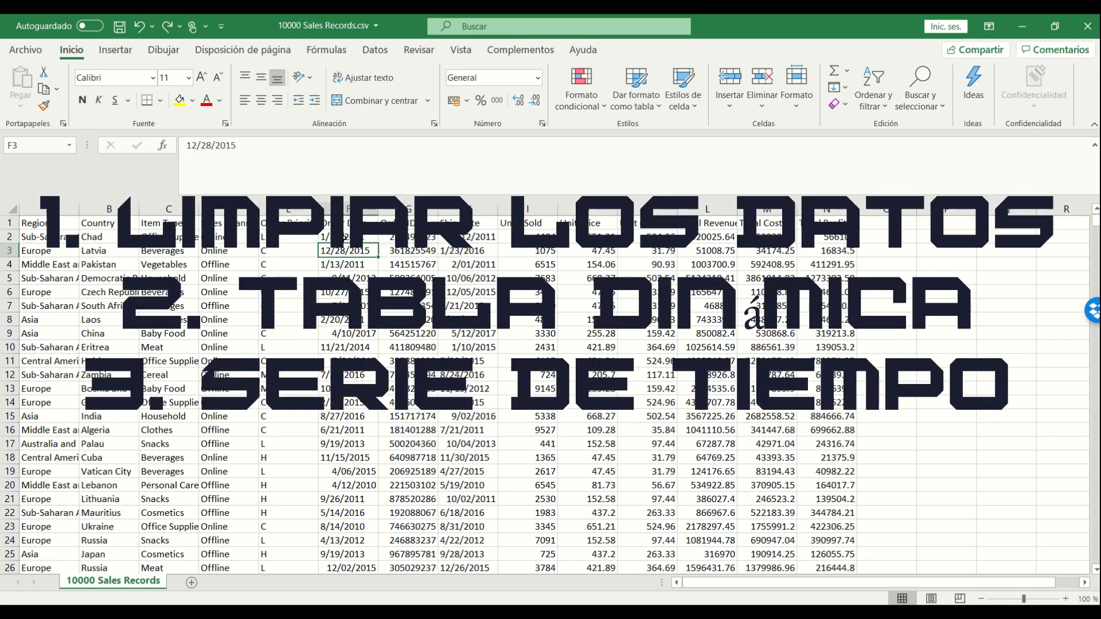
pyautogui.press('Down')
pyautogui.press('Left')
pyautogui.press('Left')
pyautogui.press('Left')
pyautogui.press('Left')
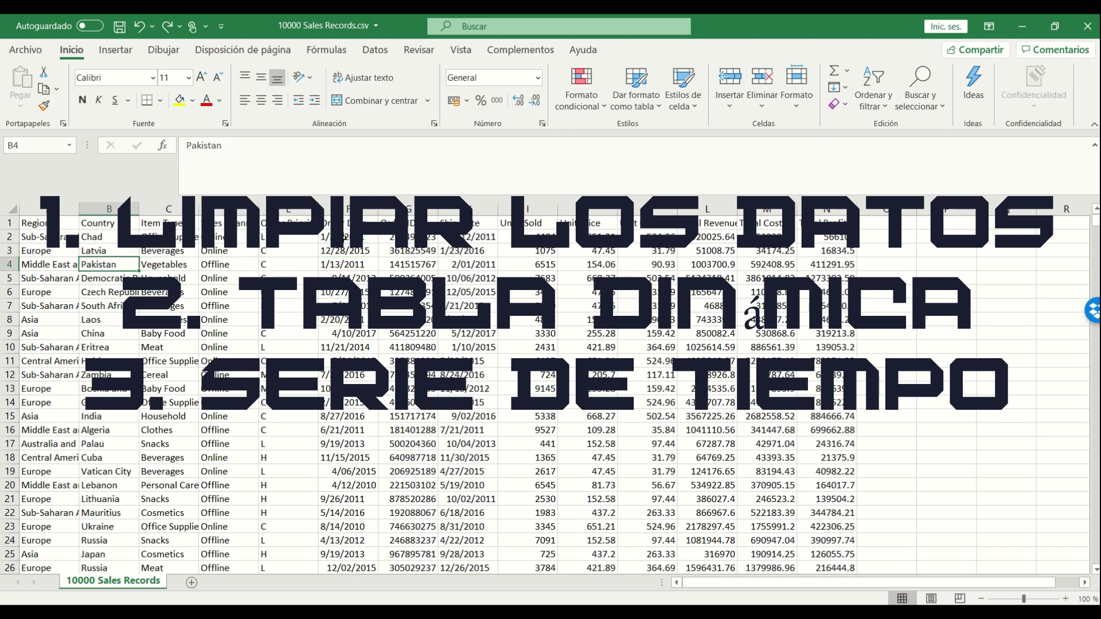
pyautogui.press('Left')
pyautogui.press('Right')
pyautogui.press('Right')
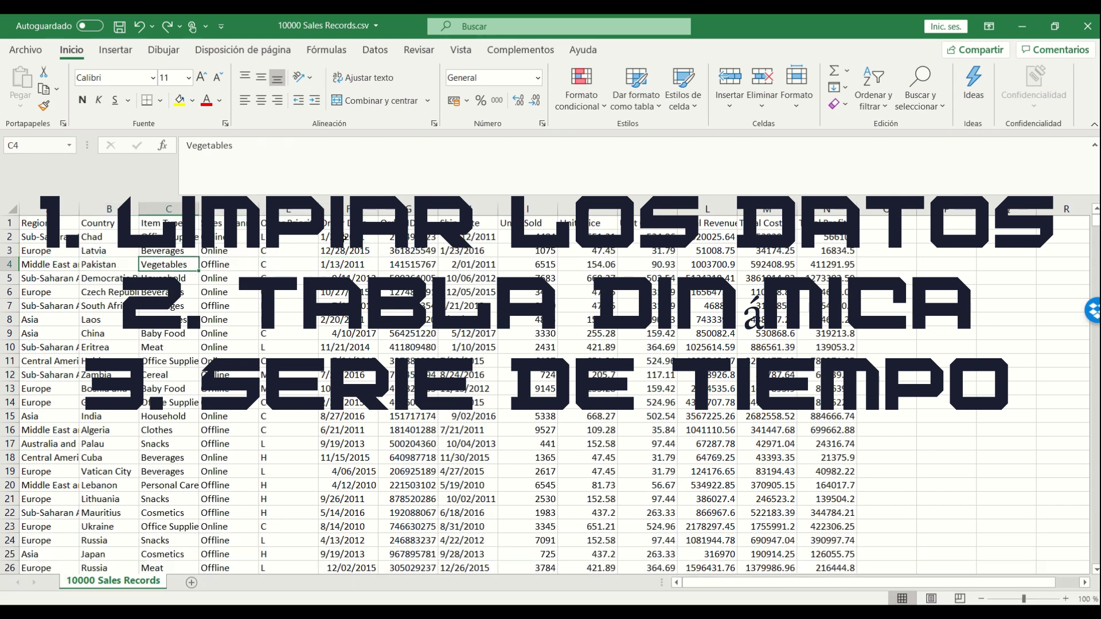
pyautogui.press('Up')
pyautogui.press('Up')
pyautogui.press('Up')
pyautogui.press('Down')
pyautogui.press('Down')
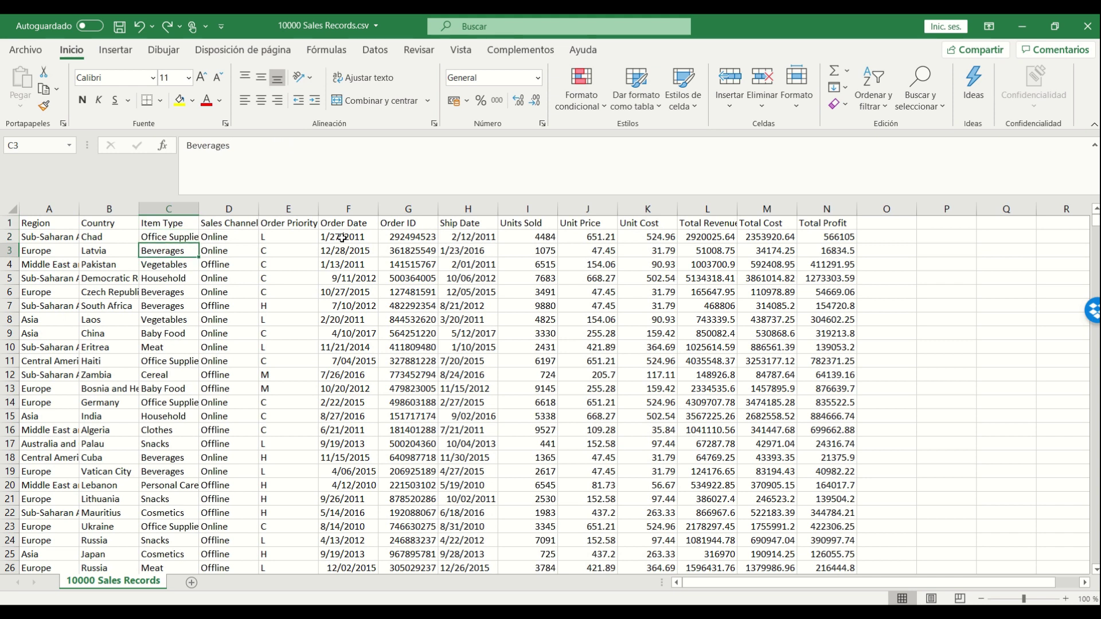
# - Review the row 3 fields from Country to Ship Date
pyautogui.press('Left')
pyautogui.press('Right')
pyautogui.press('Right')
pyautogui.press('Right')
pyautogui.press('Right')
pyautogui.press('Right')
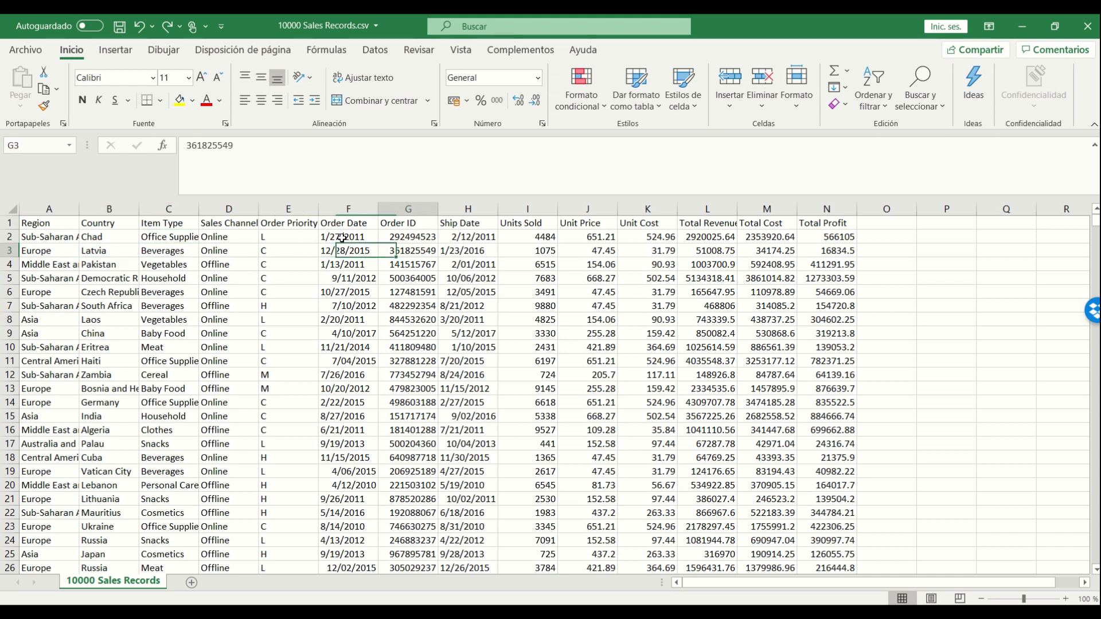
pyautogui.press('Right')
pyautogui.press('Left')
pyautogui.press('Left')
pyautogui.press('Left')
pyautogui.press('Right')
pyautogui.press('Right')
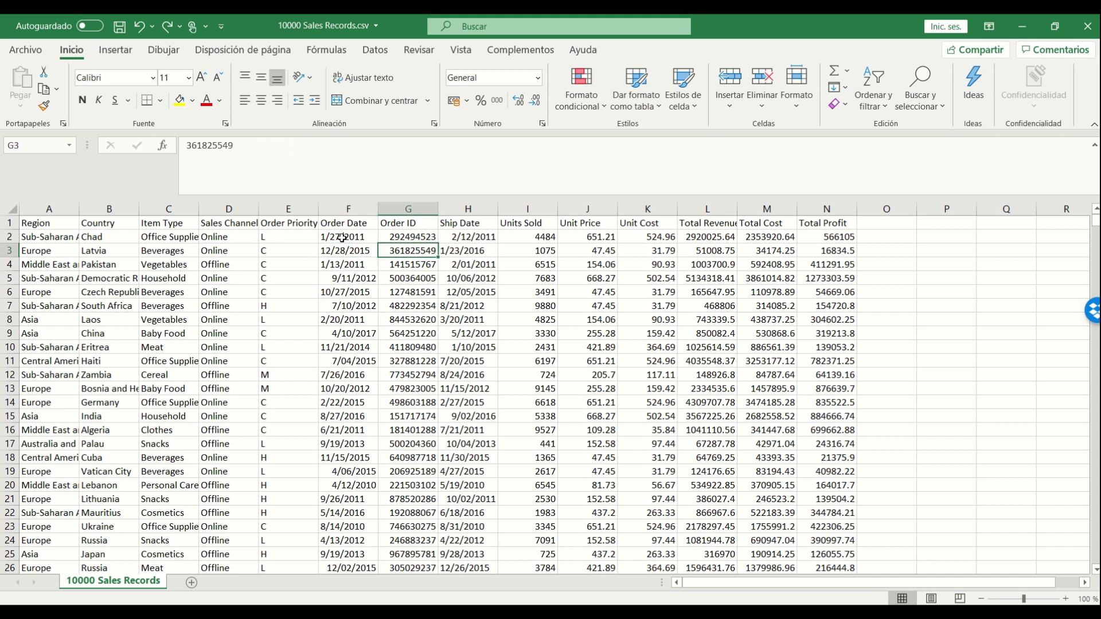
# - Review the numeric fields in row 3, from Units Sold and Unit Price through Total Profit
pyautogui.press('Right')
pyautogui.press('Right')
pyautogui.press('Right')
pyautogui.press('Right')
pyautogui.press('Left')
pyautogui.press('Right')
pyautogui.press('Left')
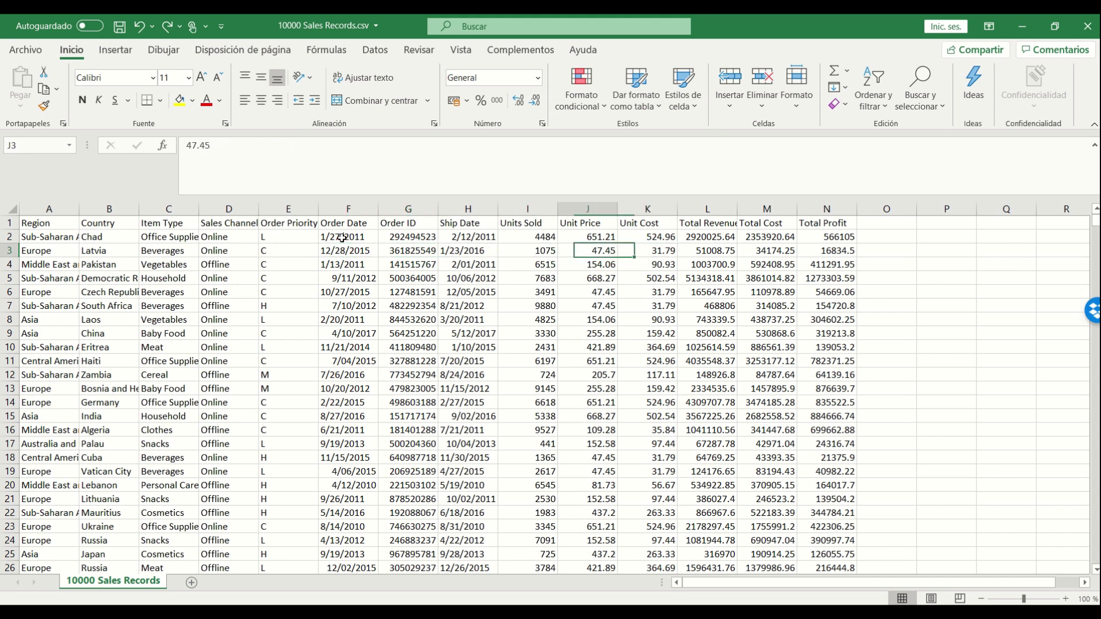
pyautogui.press('Left')
pyautogui.press('Right')
pyautogui.press('Right')
pyautogui.press('Right')
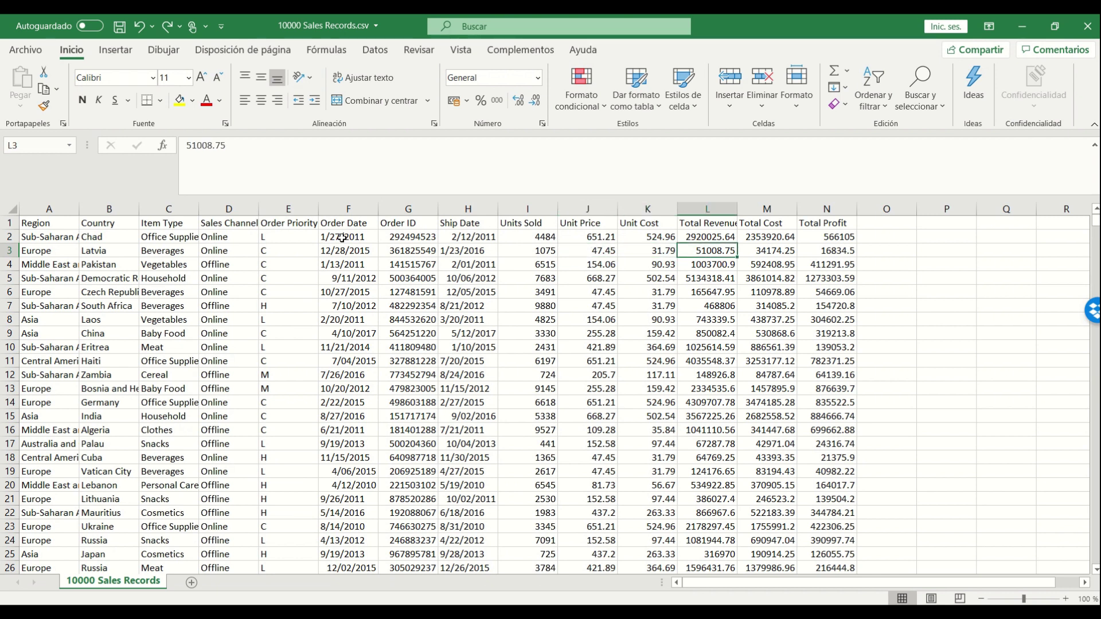
pyautogui.press('Right')
pyautogui.press('Right')
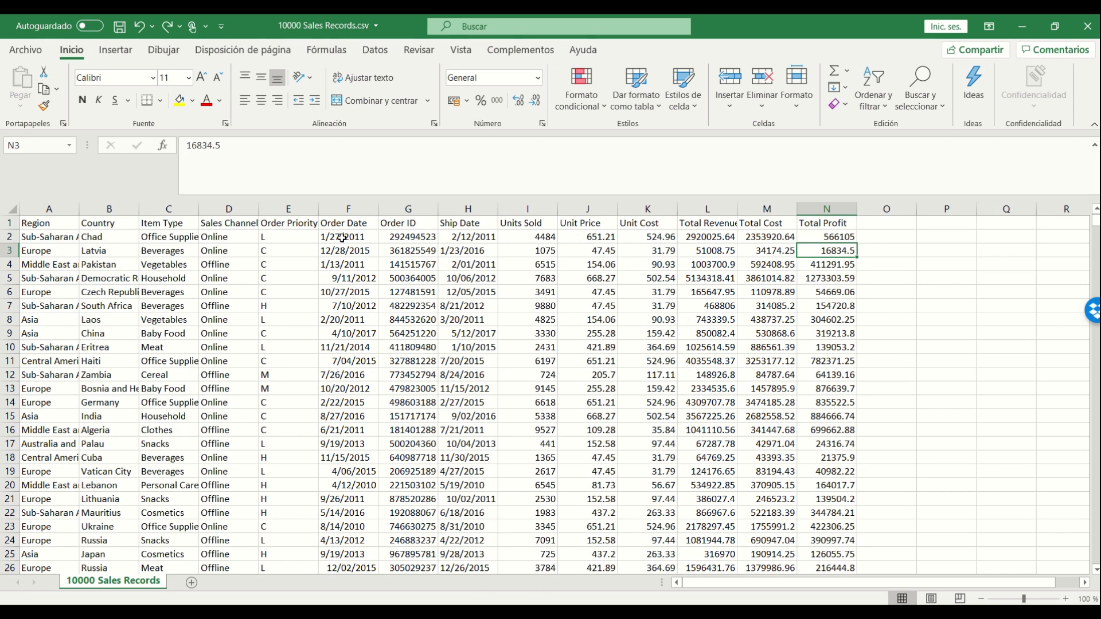
# - Review the Region, Country, Item Type and Sales Channel fields in rows 3 to 5
pyautogui.press('Left')
pyautogui.press('Left')
pyautogui.press('Home')
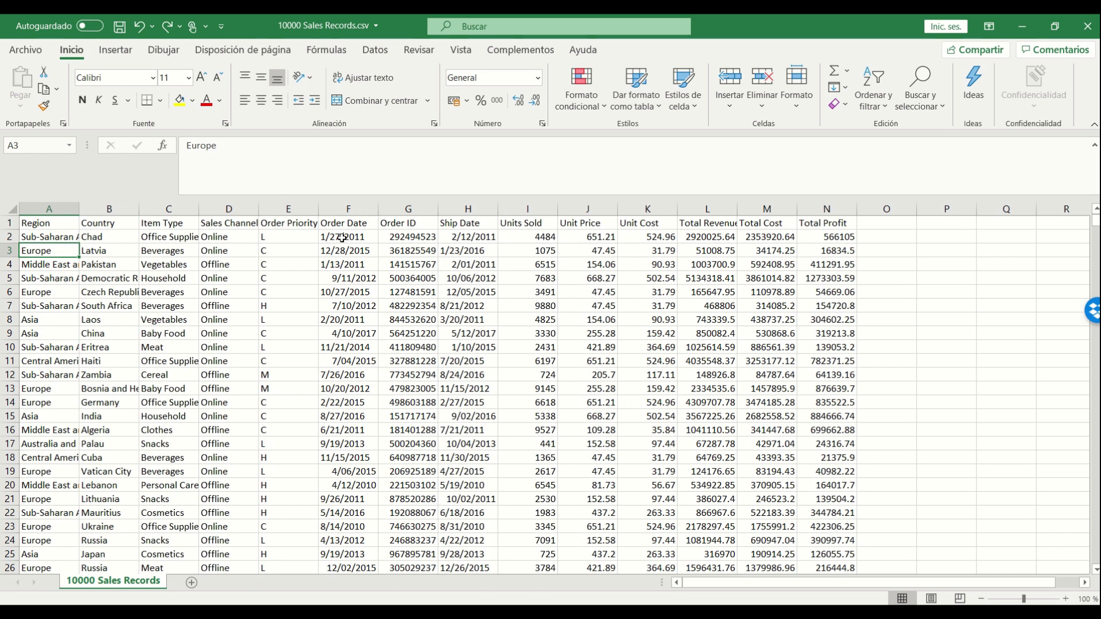
pyautogui.press('Right')
pyautogui.press('Right')
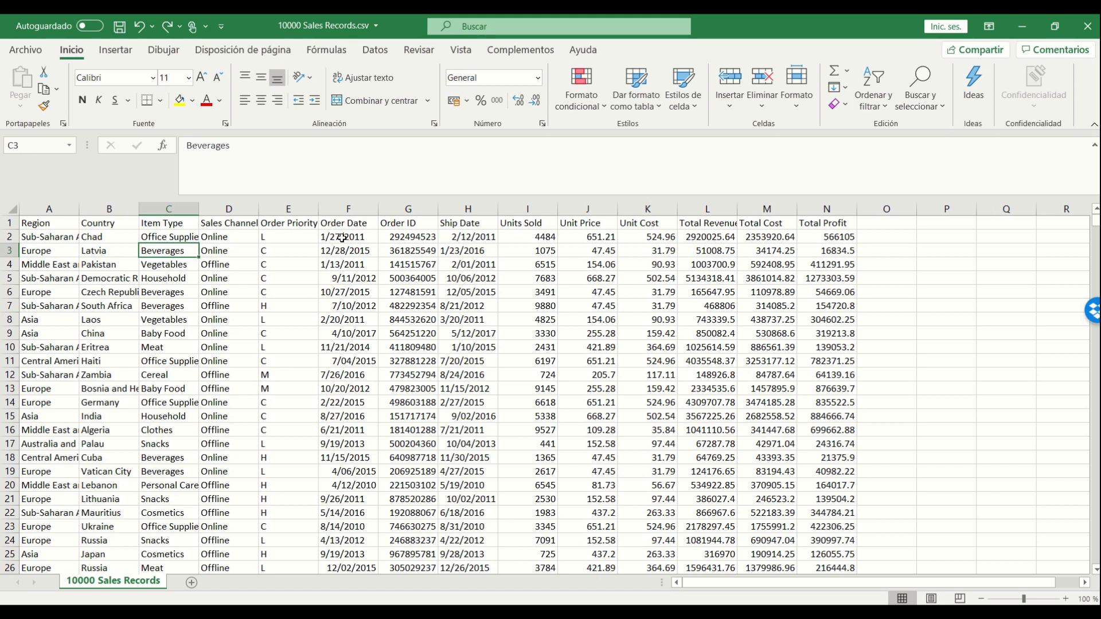
pyautogui.press('Right')
pyautogui.press('Left')
pyautogui.press('Down')
pyautogui.press('Down')
pyautogui.press('Left')
pyautogui.press('Left')
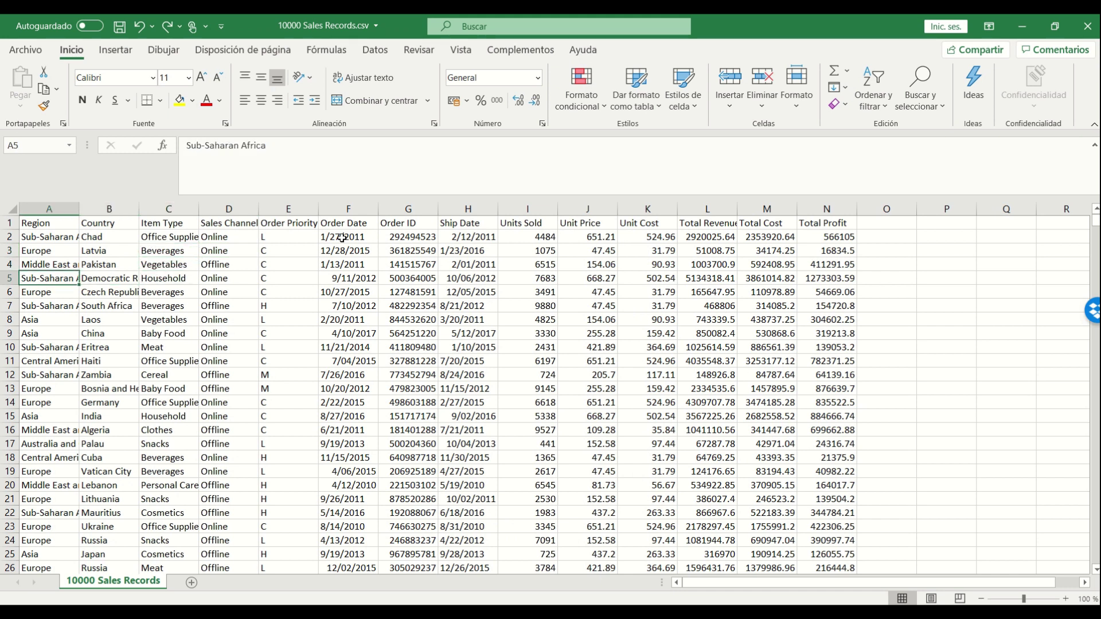
# - Check the Region column from its header down to row 4, and review row 4 across to Ship Date
pyautogui.press('Up')
pyautogui.press('Up')
pyautogui.press('Up')
pyautogui.press('Up')
pyautogui.press('Down')
pyautogui.press('Down')
pyautogui.press('Down')
pyautogui.press('Right')
pyautogui.press('Right')
pyautogui.press('Right')
pyautogui.press('Right')
pyautogui.press('Right')
pyautogui.press('Right')
pyautogui.press('Right')
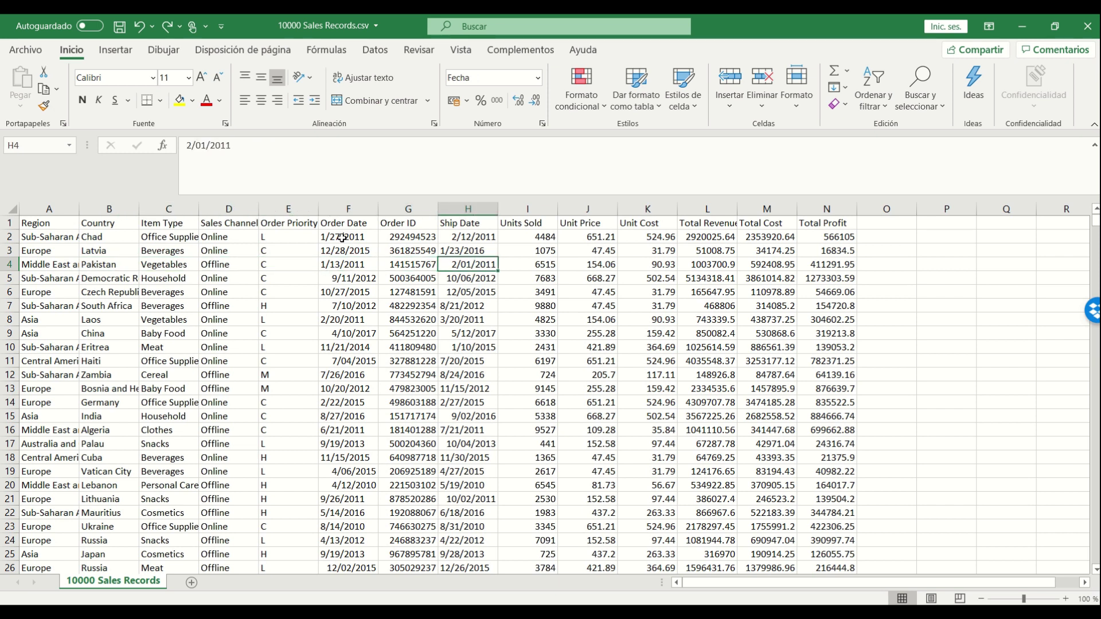
# - Scan the Order Date values from the header down to row 14 and back, comparing their cell formats and alignment
pyautogui.press('Left')
pyautogui.press('Left')
pyautogui.press('Up')
pyautogui.press('Up')
pyautogui.press('Down')
pyautogui.press('Down')
pyautogui.press('Down')
pyautogui.press('Down')
pyautogui.press('Down')
pyautogui.press('Down')
pyautogui.press('Down')
pyautogui.press('Down')
pyautogui.press('Down')
pyautogui.press('Down')
pyautogui.press('Down')
pyautogui.press('Down')
pyautogui.press('Down')
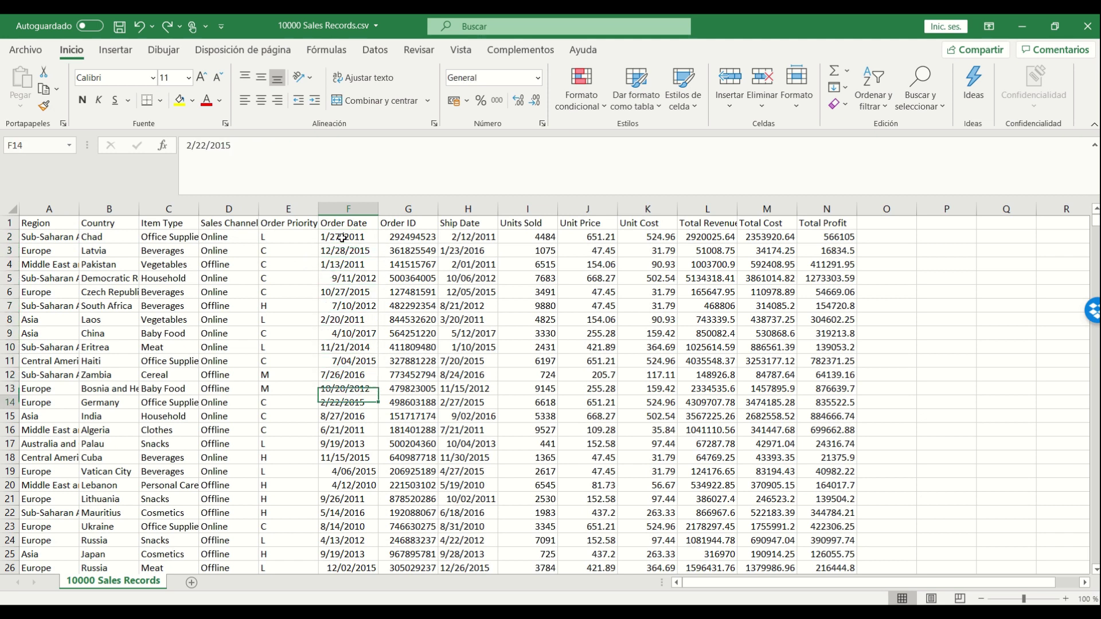
pyautogui.press('Up')
pyautogui.press('Up')
pyautogui.press('Up')
pyautogui.press('Up')
pyautogui.press('Up')
pyautogui.press('Up')
pyautogui.press('Up')
pyautogui.press('Up')
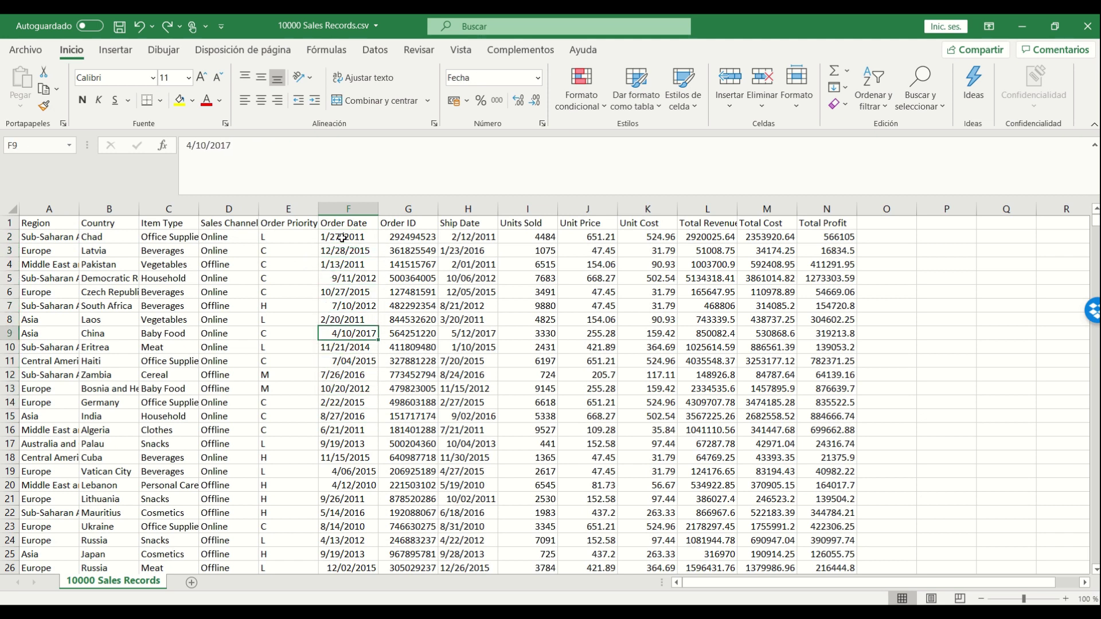
pyautogui.press('Up')
pyautogui.press('Up')
pyautogui.press('Up')
pyautogui.press('Up')
pyautogui.press('Up')
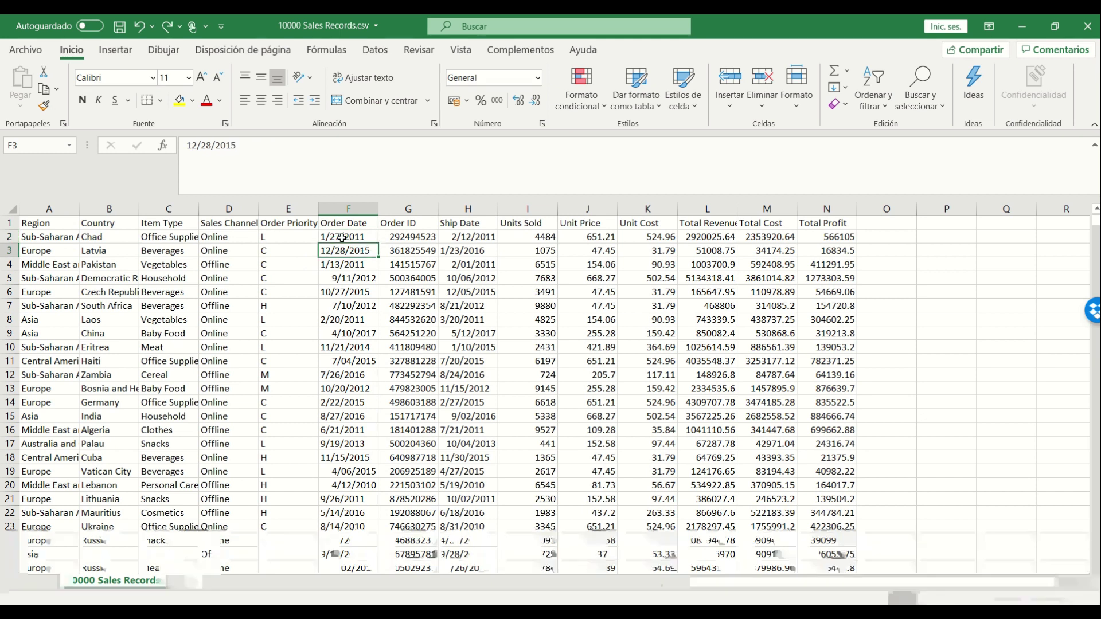
# - Review the row 3 fields from Order Date across to Unit Cost and back
pyautogui.press('Down')
pyautogui.press('Right')
pyautogui.press('Right')
pyautogui.press('Right')
pyautogui.press('Right')
pyautogui.press('Right')
pyautogui.press('Left')
pyautogui.press('Left')
pyautogui.press('Left')
pyautogui.press('Left')
pyautogui.press('Left')
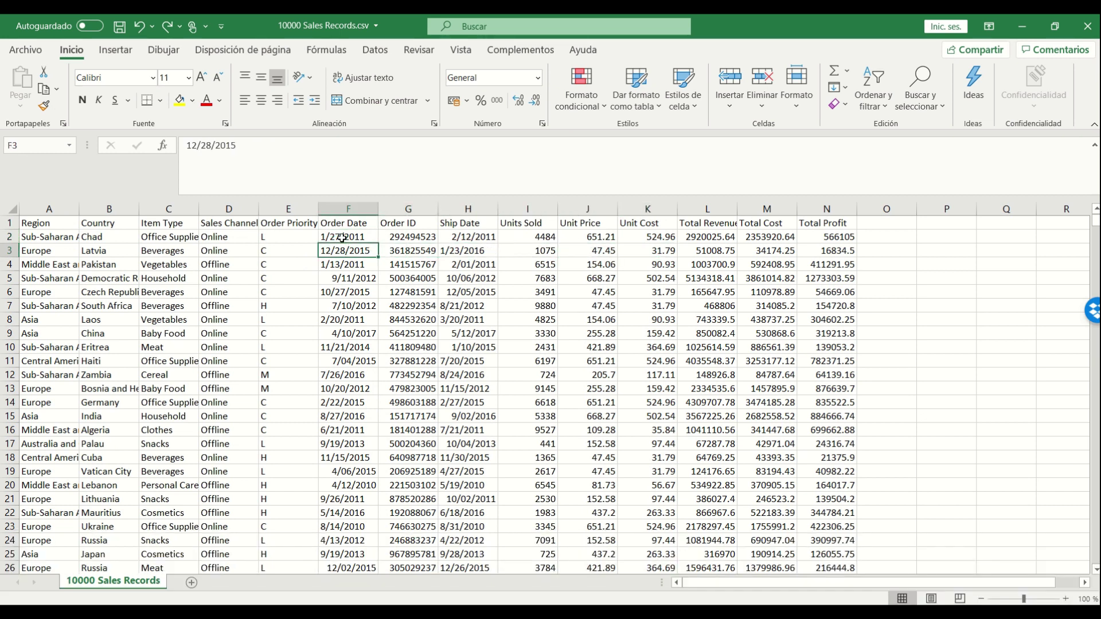
# - Review row 3 from Order Date through Total Cost, and return to the Order Date value
pyautogui.press('Right')
pyautogui.press('Right')
pyautogui.press('Right')
pyautogui.press('Right')
pyautogui.press('Right')
pyautogui.press('Right')
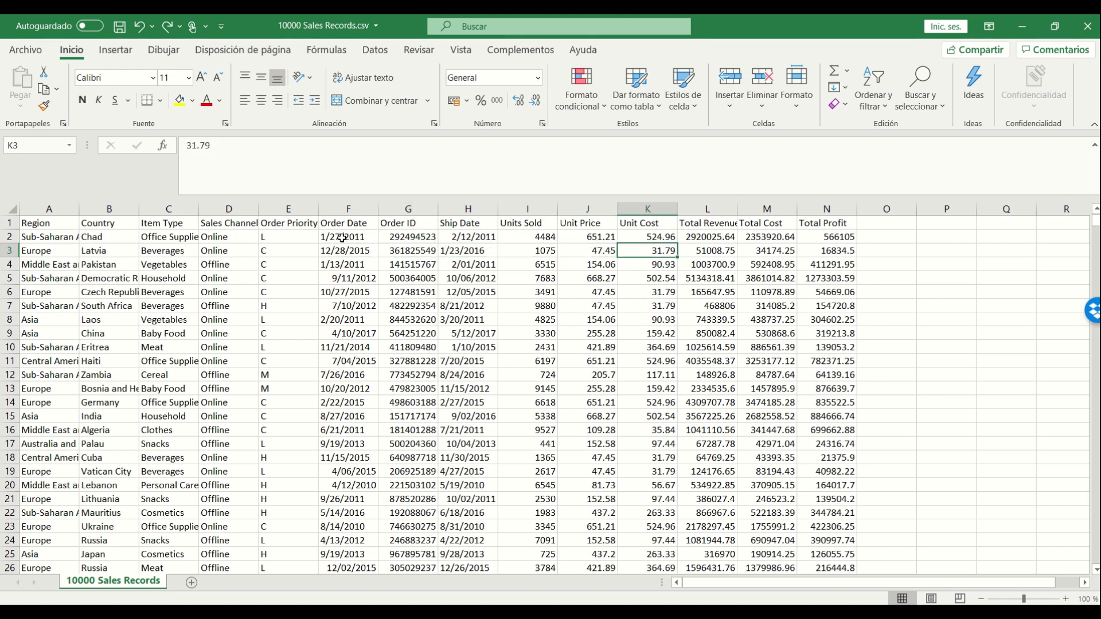
pyautogui.press('Right')
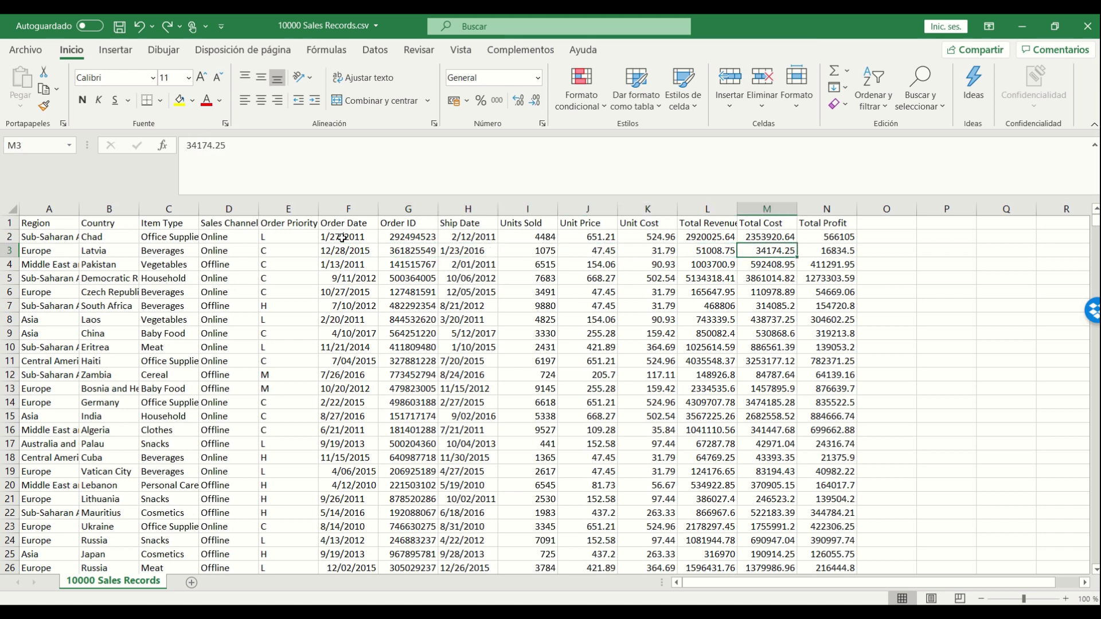
pyautogui.press('Left')
pyautogui.press('Left')
pyautogui.press('Left')
pyautogui.press('Left')
pyautogui.press('Left')
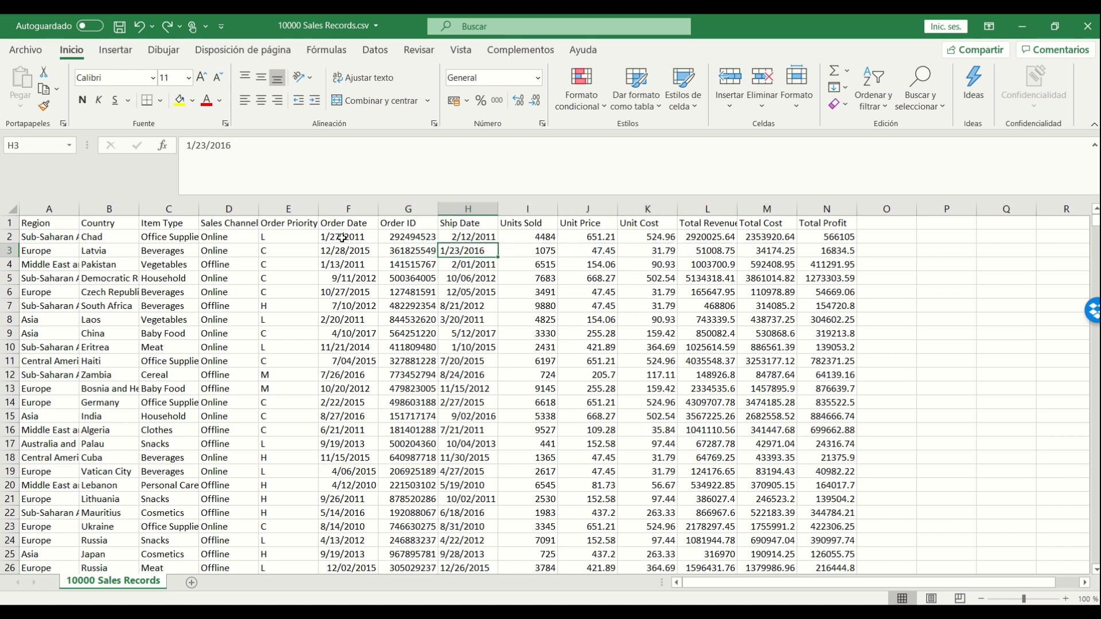
pyautogui.press('Left')
pyautogui.press('Left')
pyautogui.press('Left')
pyautogui.press('Right')
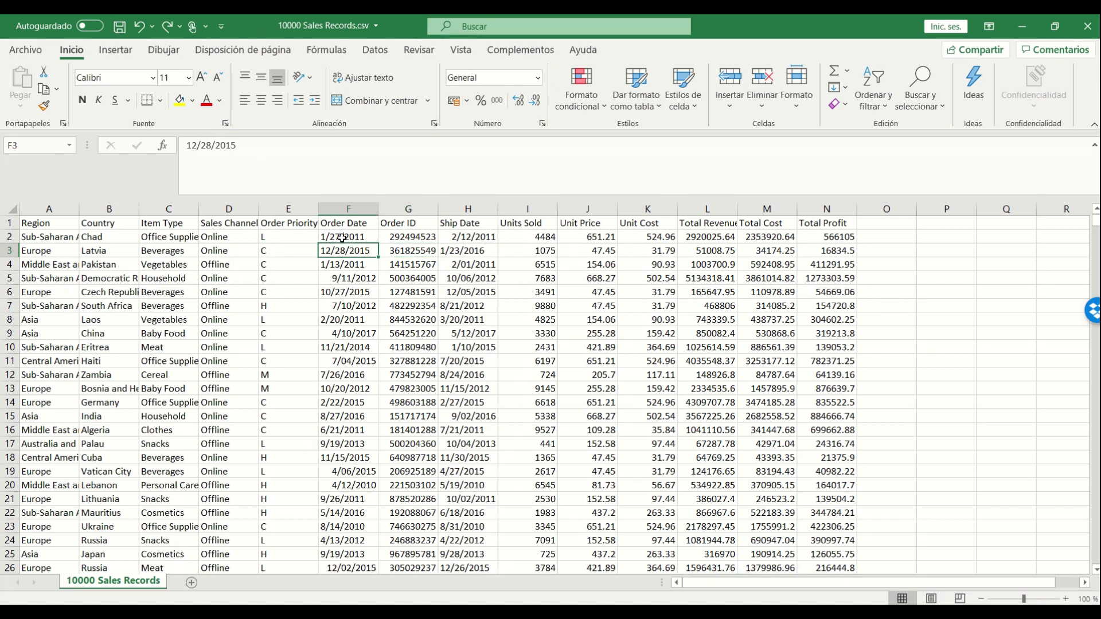
# - Inspect the Order Date values in the upper rows, and review the row 2 fields across to Total Revenue
pyautogui.press('Down')
pyautogui.press('Down')
pyautogui.press('Down')
pyautogui.press('Down')
pyautogui.press('Down')
pyautogui.press('Down')
pyautogui.press('Down')
pyautogui.press('Down')
pyautogui.press('Up')
pyautogui.press('Up')
pyautogui.press('Up')
pyautogui.press('Up')
pyautogui.press('Up')
pyautogui.press('Up')
pyautogui.press('Up')
pyautogui.press('Up')
pyautogui.press('Up')
pyautogui.press('Up')
pyautogui.press('Down')
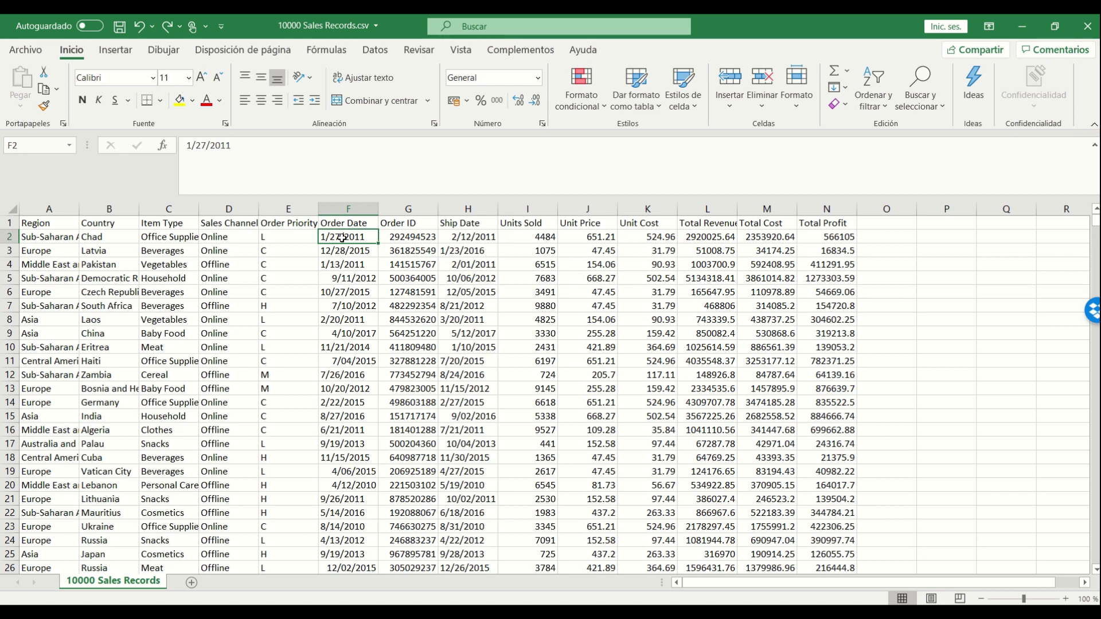
pyautogui.press('Right')
pyautogui.press('Right')
pyautogui.press('Right')
pyautogui.press('Right')
pyautogui.press('Right')
pyautogui.press('Right')
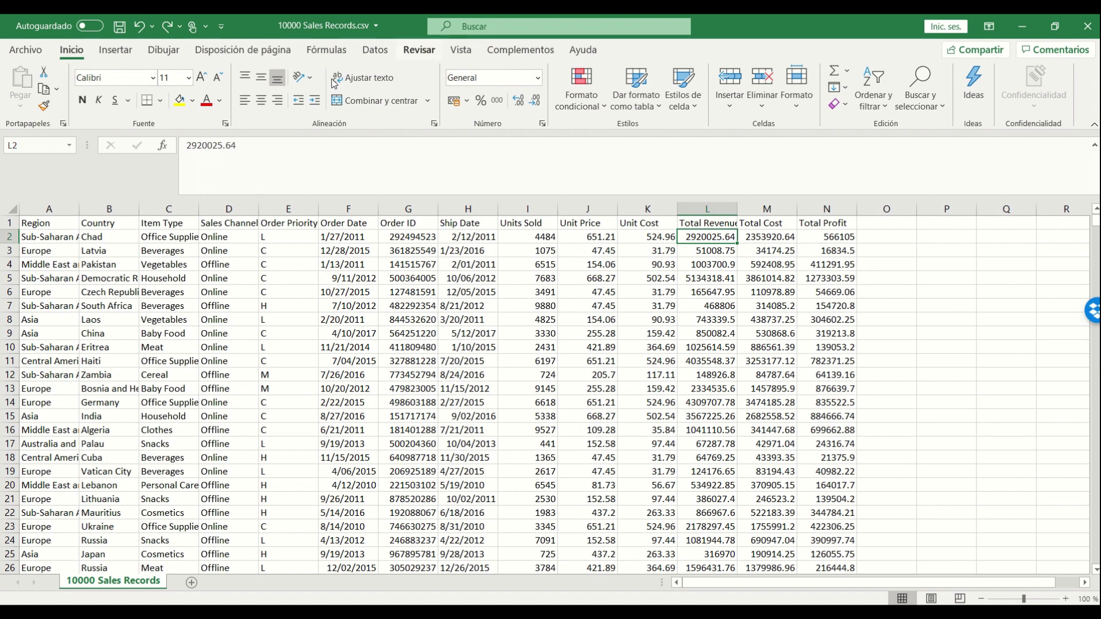
# - Add a new worksheet and start a data import from a text/CSV file
pyautogui.click(191, 583)
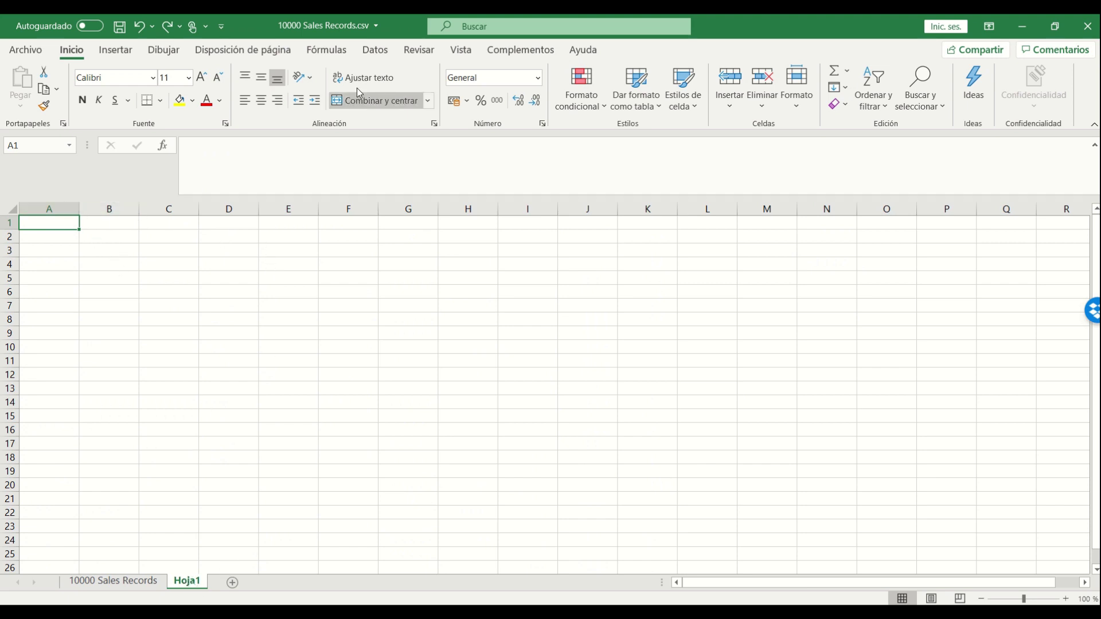
pyautogui.click(370, 51)
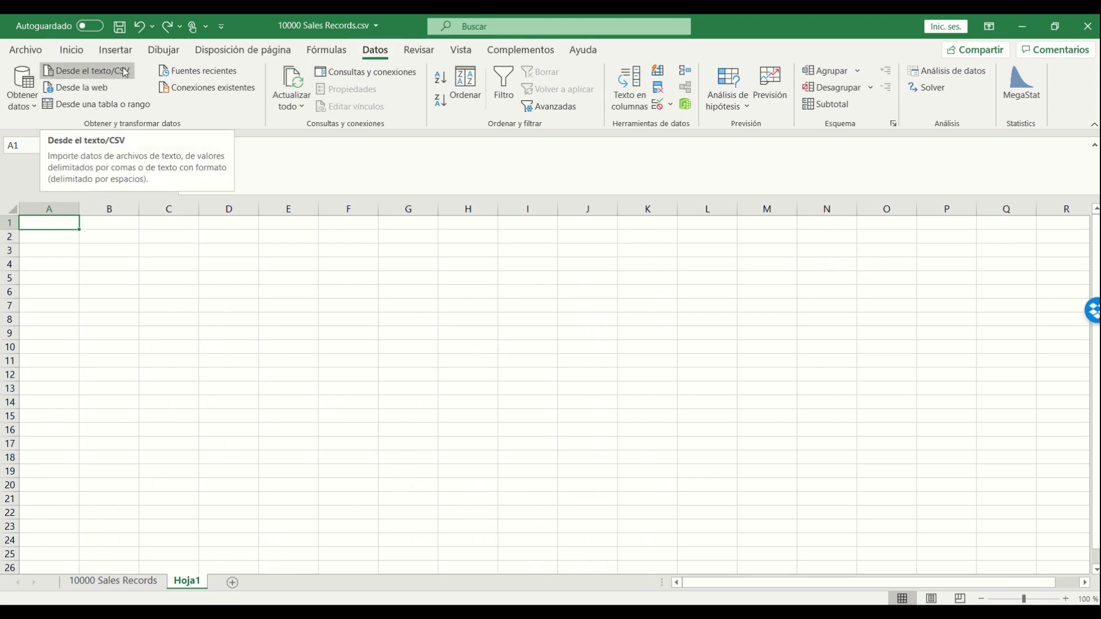
pyautogui.click(25, 92)
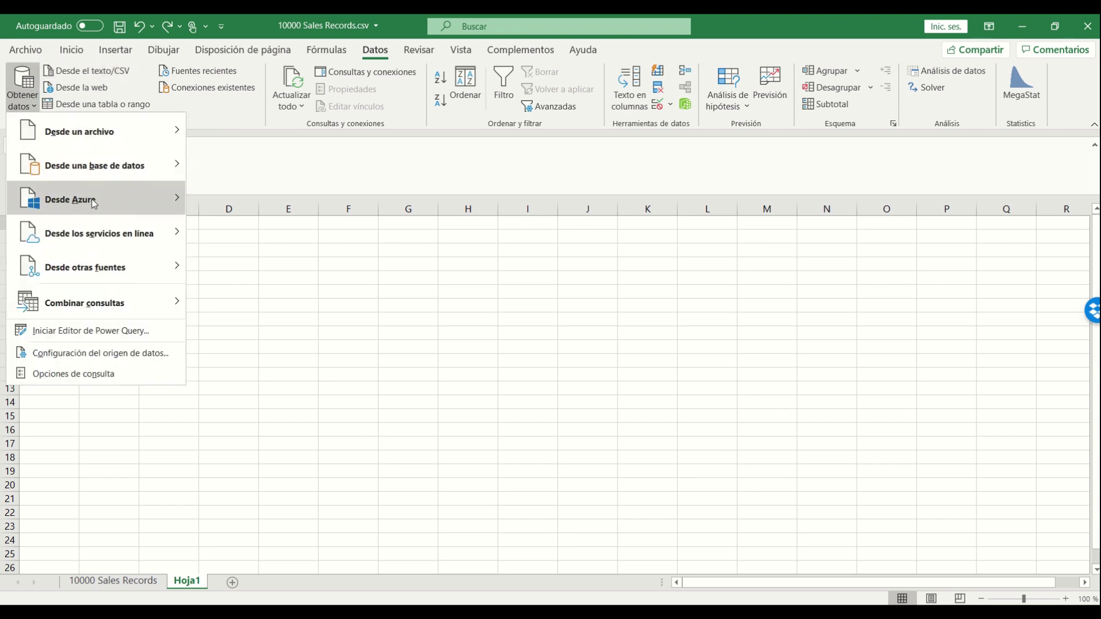
pyautogui.moveTo(123, 129)
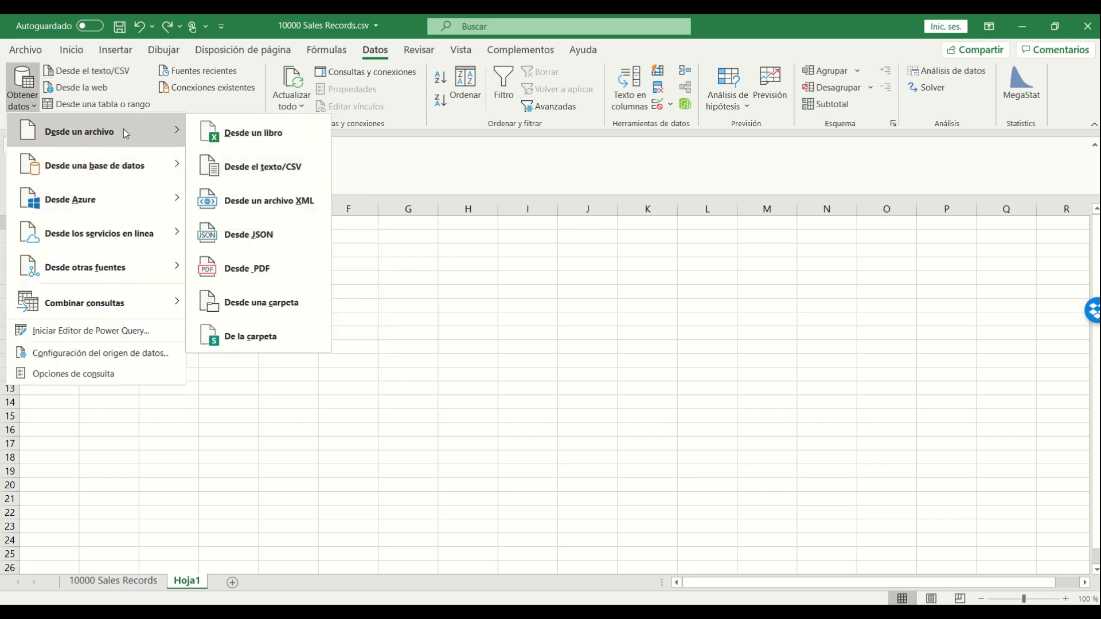
pyautogui.click(255, 170)
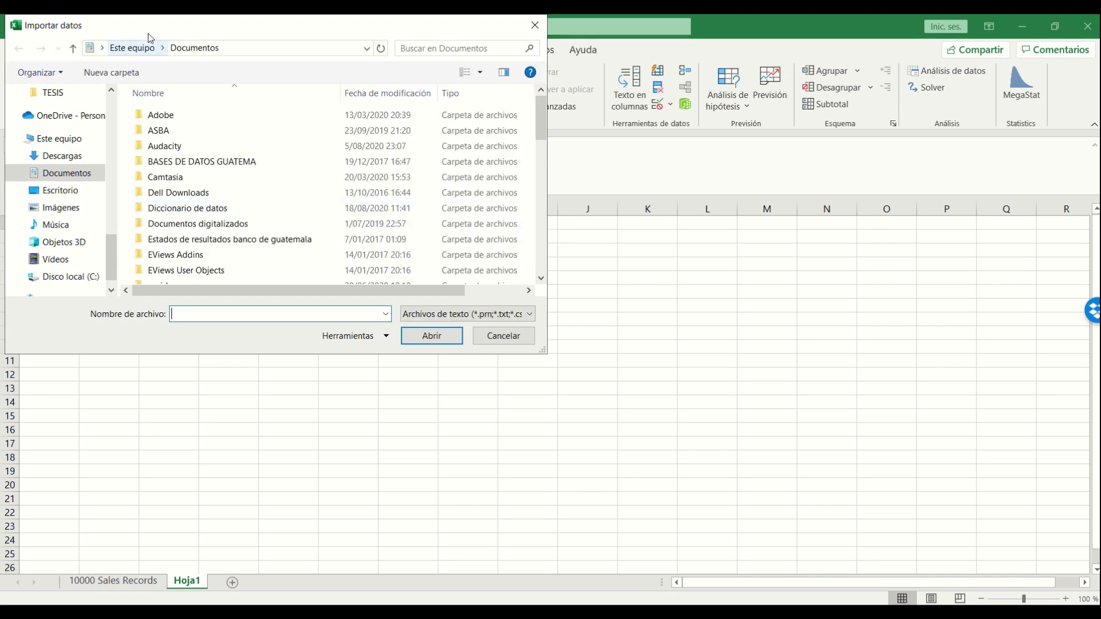
# - Choose 10000 Sales Records.csv from the clase3 folder as the file to import
pyautogui.scroll(1, 74, 180)
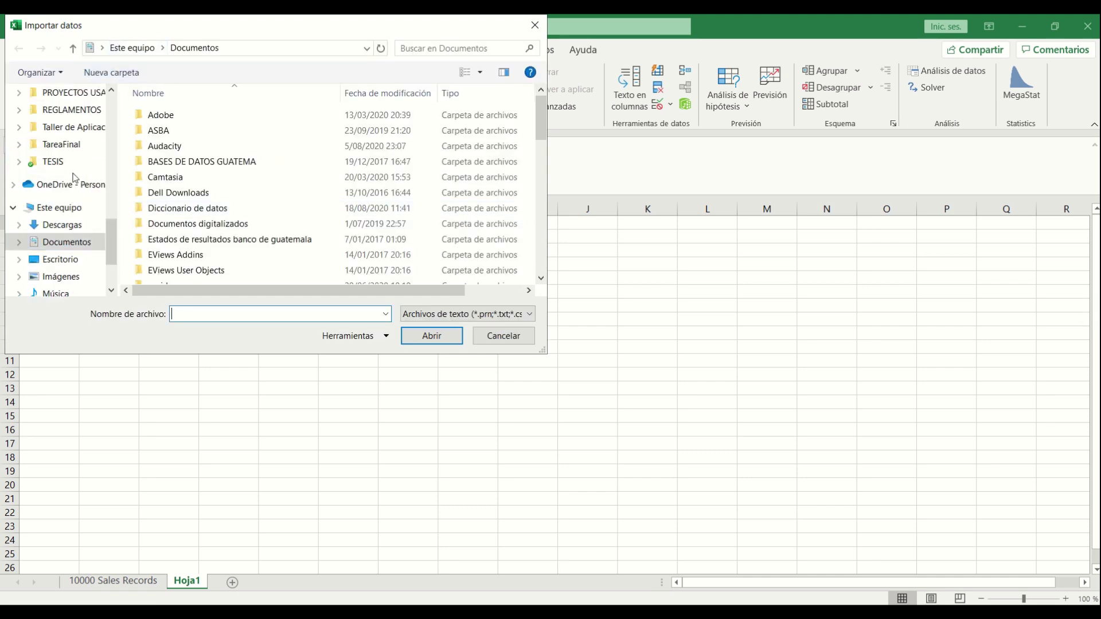
pyautogui.scroll(8, 74, 180)
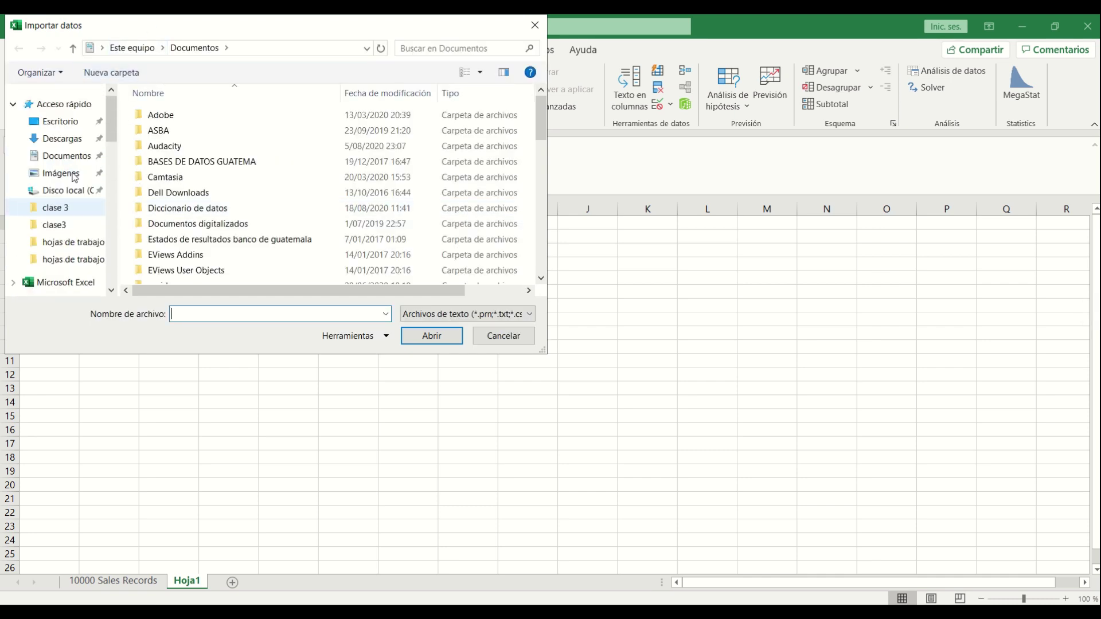
pyautogui.click(63, 211)
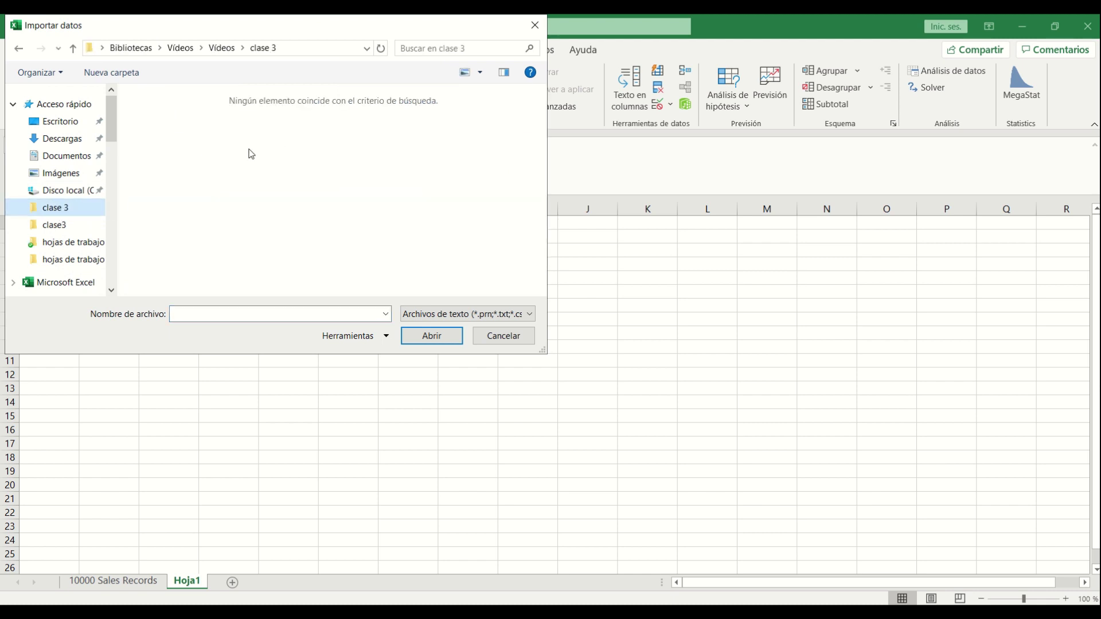
pyautogui.click(59, 225)
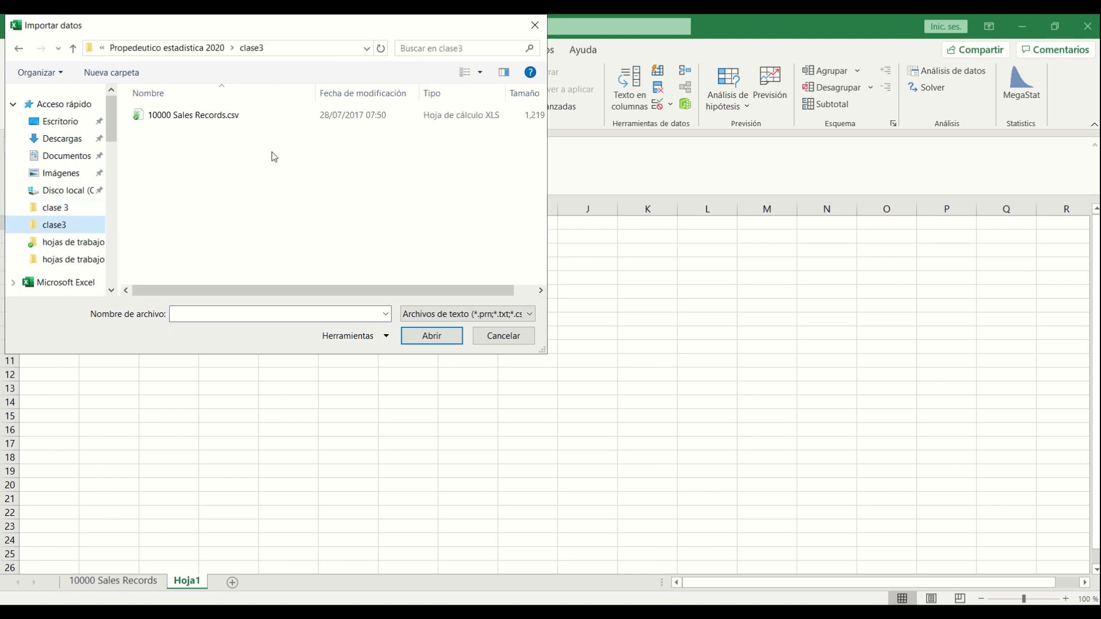
pyautogui.doubleClick(211, 120)
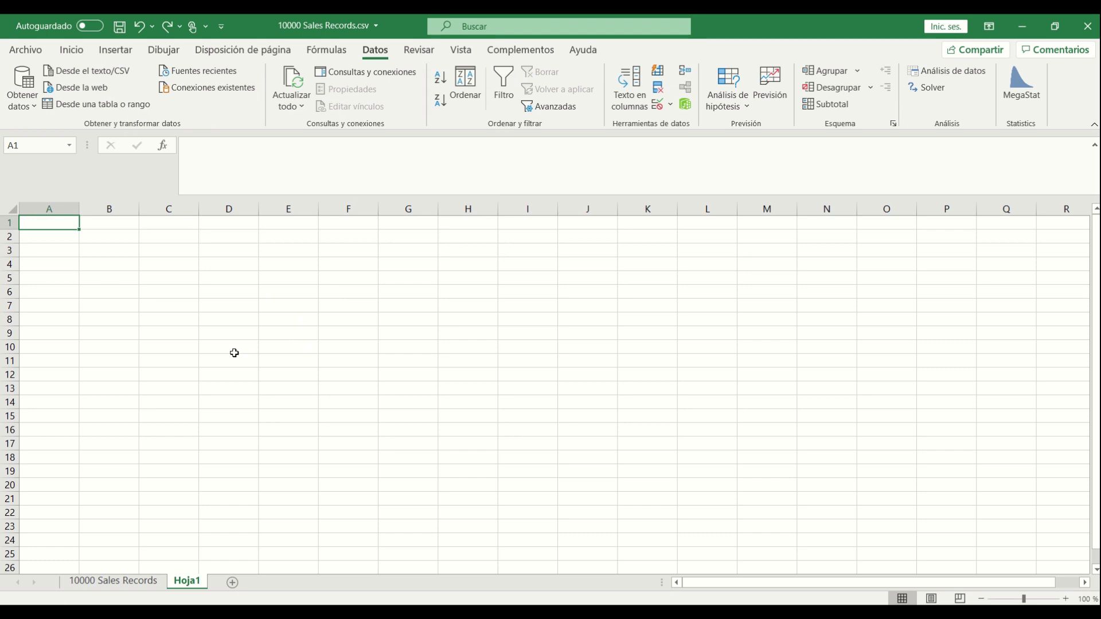
# - Check the comma-delimited import preview and load the sales records into the workbook
pyautogui.moveTo(481, 491); pyautogui.dragTo(459, 485)
pyautogui.scroll(-2, 669, 311)
pyautogui.scroll(2, 674, 332)
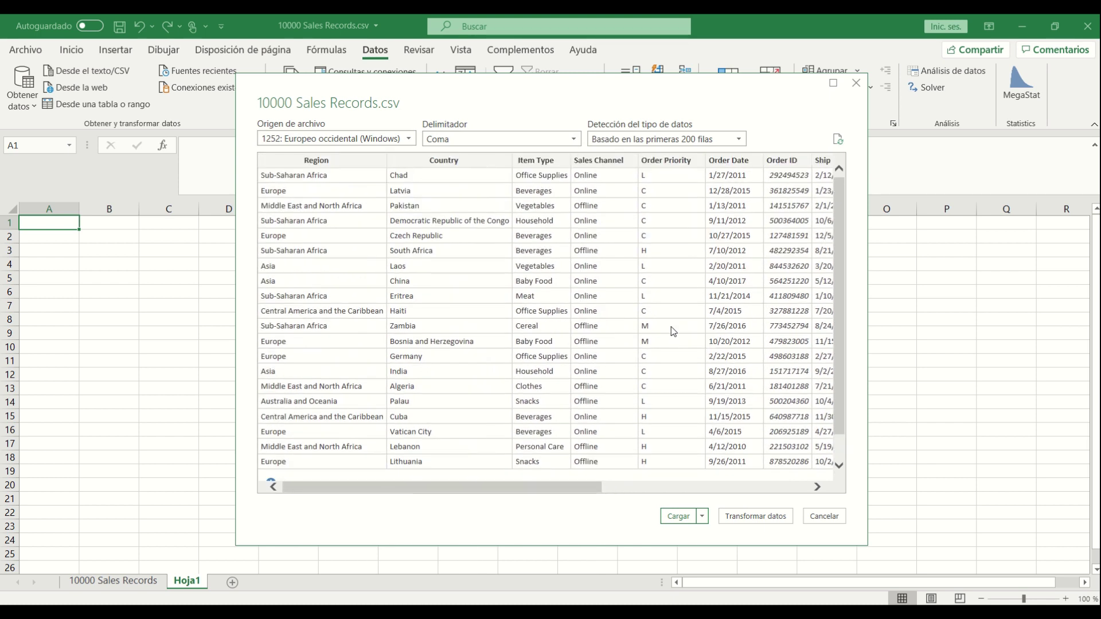
pyautogui.scroll(-2, 714, 361)
pyautogui.scroll(2, 711, 367)
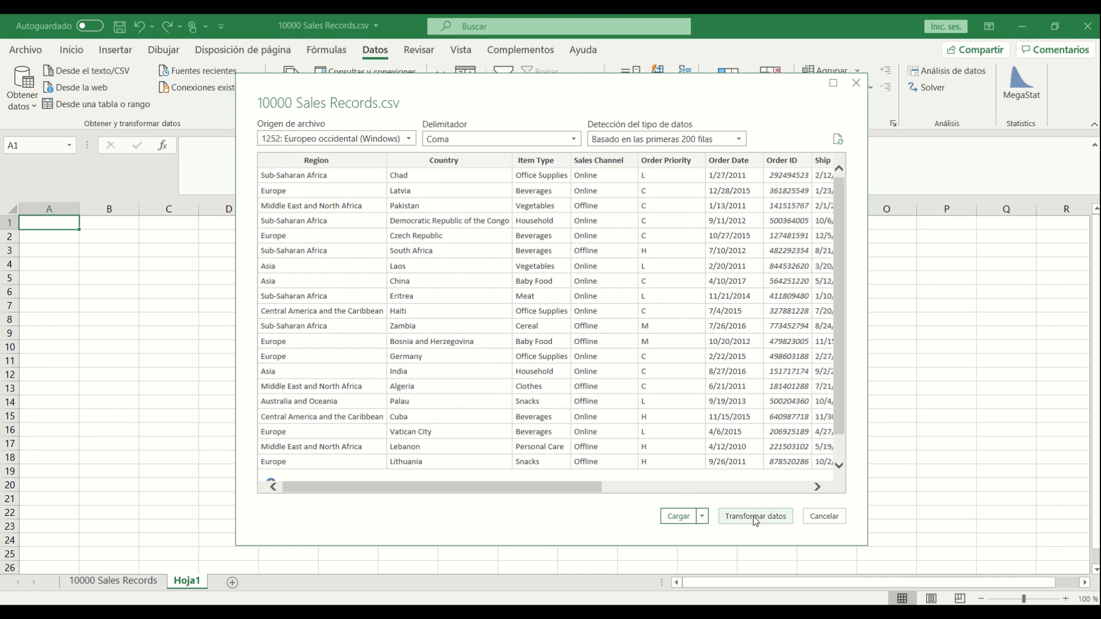
pyautogui.click(677, 516)
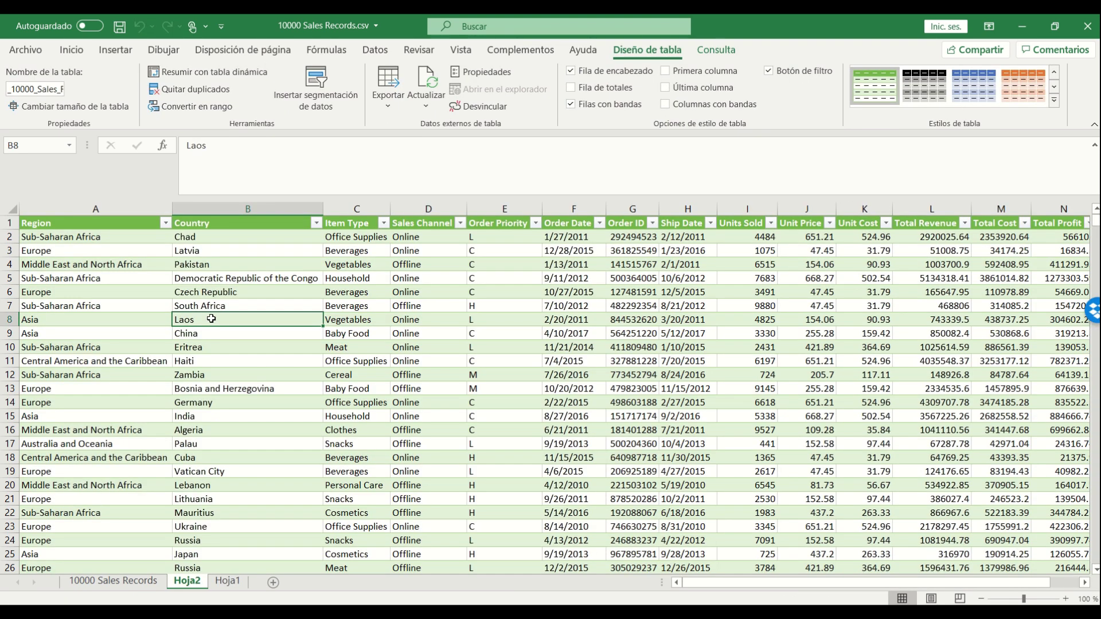
# - Review the row 8 fields across the columns of the imported table and return to Region
pyautogui.press('Right')
pyautogui.press('Right')
pyautogui.press('Right')
pyautogui.press('Right')
pyautogui.press('Right')
pyautogui.press('Right')
pyautogui.press('Right')
pyautogui.press('Right')
pyautogui.press('Right')
pyautogui.press('Right')
pyautogui.press('Right')
pyautogui.press('Right')
pyautogui.press('Right')
pyautogui.press('Right')
pyautogui.press('Right')
pyautogui.press('Right')
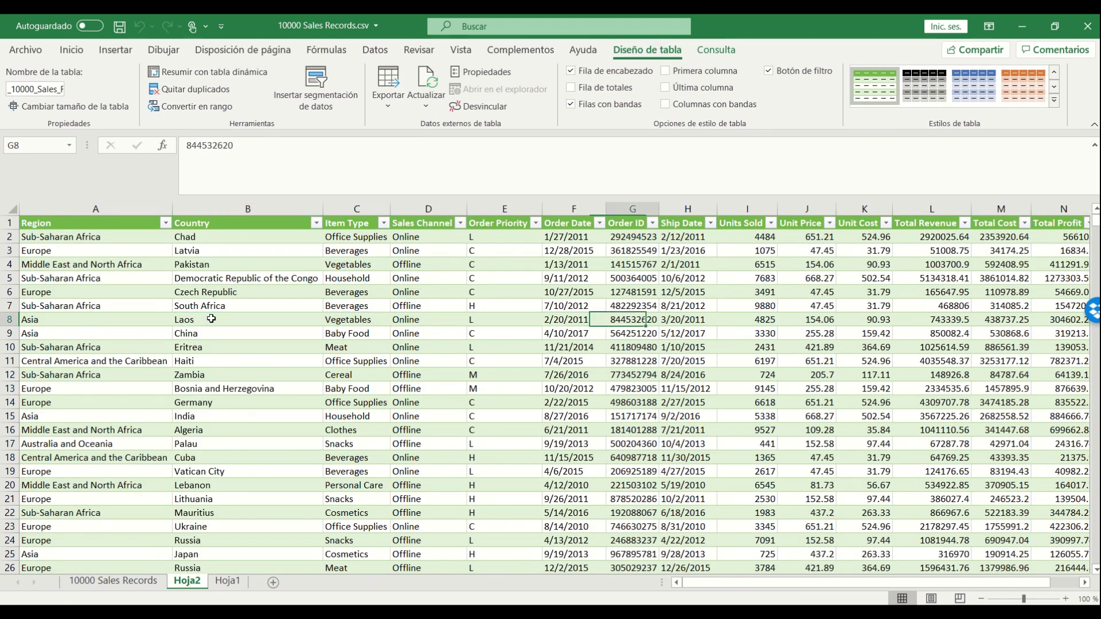
pyautogui.press('Left')
pyautogui.press('Left')
pyautogui.press('Left')
pyautogui.press('Left')
pyautogui.press('Left')
pyautogui.press('Left')
pyautogui.press('Left')
pyautogui.press('Left')
pyautogui.press('Left')
pyautogui.press('Left')
pyautogui.press('Left')
pyautogui.press('Left')
pyautogui.press('Left')
pyautogui.press('Left')
pyautogui.press('Left')
pyautogui.press('Left')
pyautogui.press('Left')
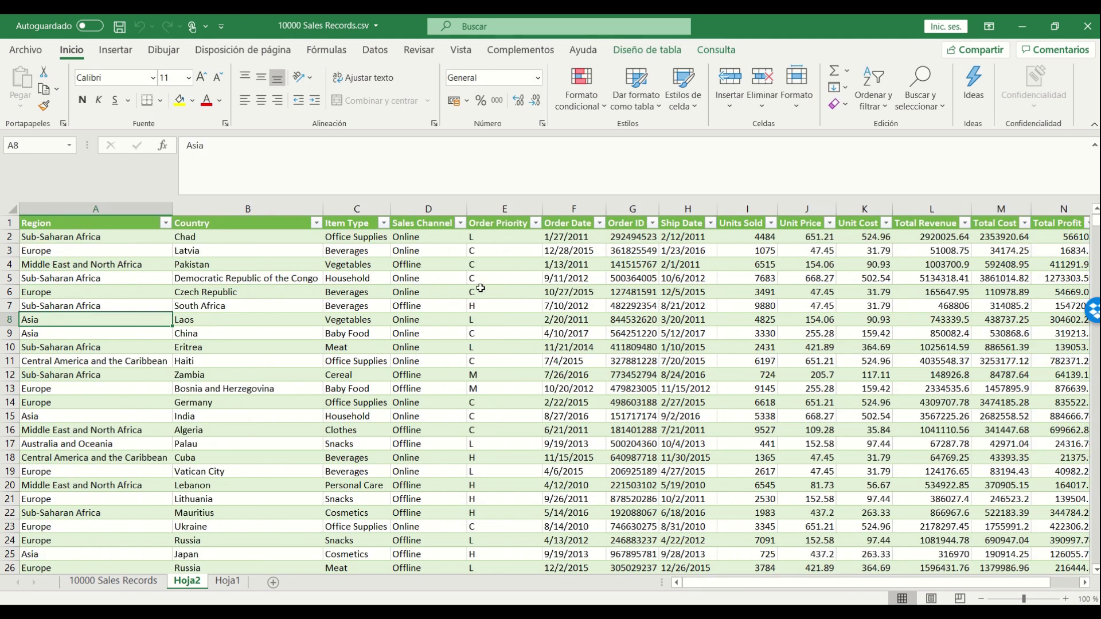
# - Apply a light grey table style to the imported sales records table
pyautogui.click(594, 295)
pyautogui.click(582, 255)
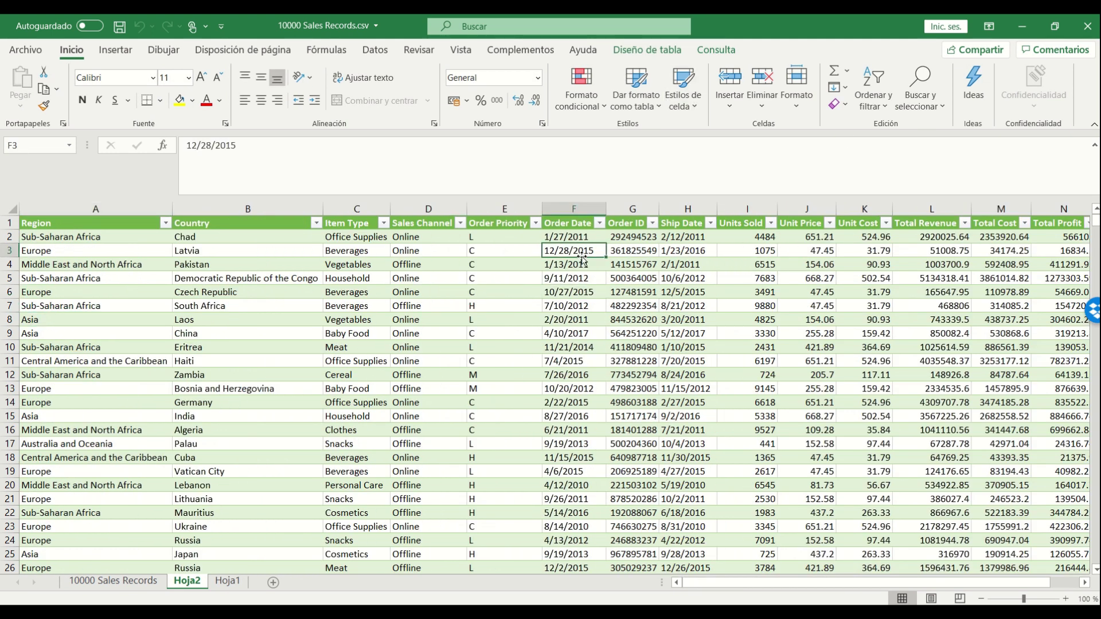
pyautogui.click(647, 50)
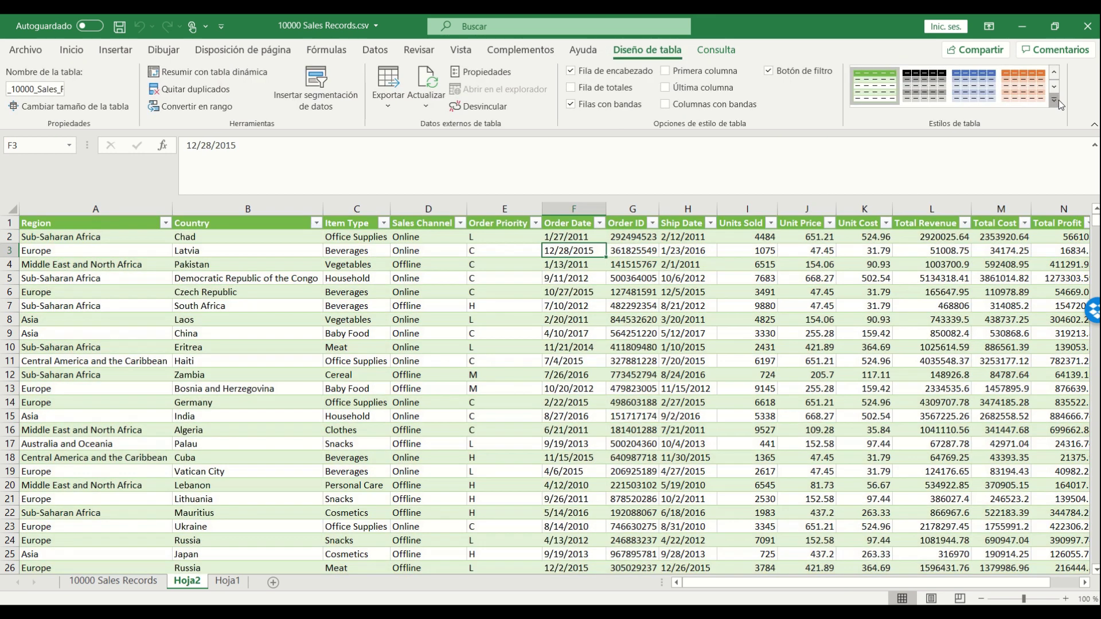
pyautogui.click(1056, 101)
pyautogui.click(964, 151)
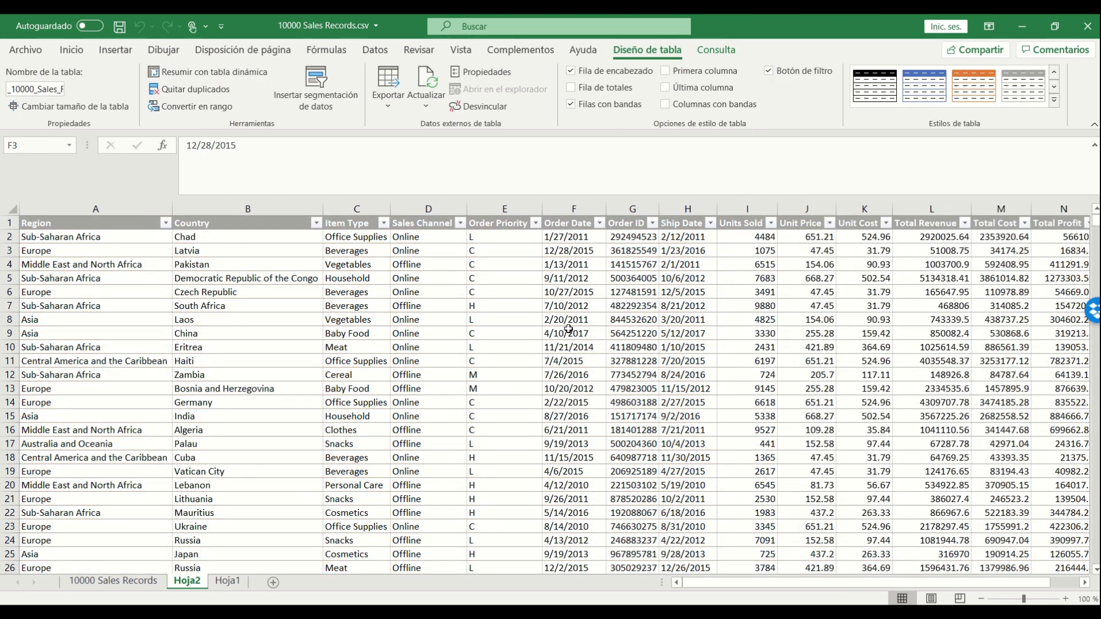
# - Examine the row 8 fields across the table and the Order Date entries up to the first record
pyautogui.click(494, 318)
pyautogui.press('Left')
pyautogui.press('Left')
pyautogui.press('Left')
pyautogui.press('Left')
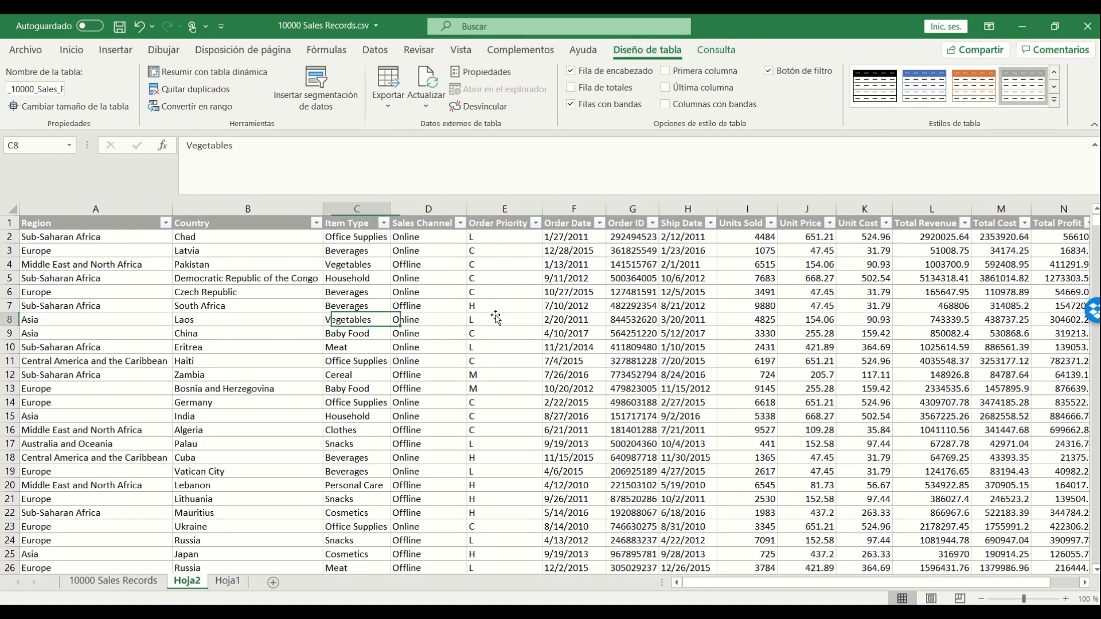
pyautogui.press('Right')
pyautogui.press('Right')
pyautogui.press('Right')
pyautogui.press('Right')
pyautogui.press('Right')
pyautogui.press('Right')
pyautogui.press('Right')
pyautogui.press('Right')
pyautogui.press('Right')
pyautogui.press('Right')
pyautogui.press('Left')
pyautogui.press('Left')
pyautogui.press('Left')
pyautogui.press('Left')
pyautogui.press('Left')
pyautogui.press('Up')
pyautogui.press('Up')
pyautogui.press('Up')
pyautogui.press('Up')
pyautogui.press('Up')
pyautogui.press('Down')
pyautogui.press('Down')
pyautogui.press('Up')
pyautogui.press('Up')
pyautogui.press('Up')
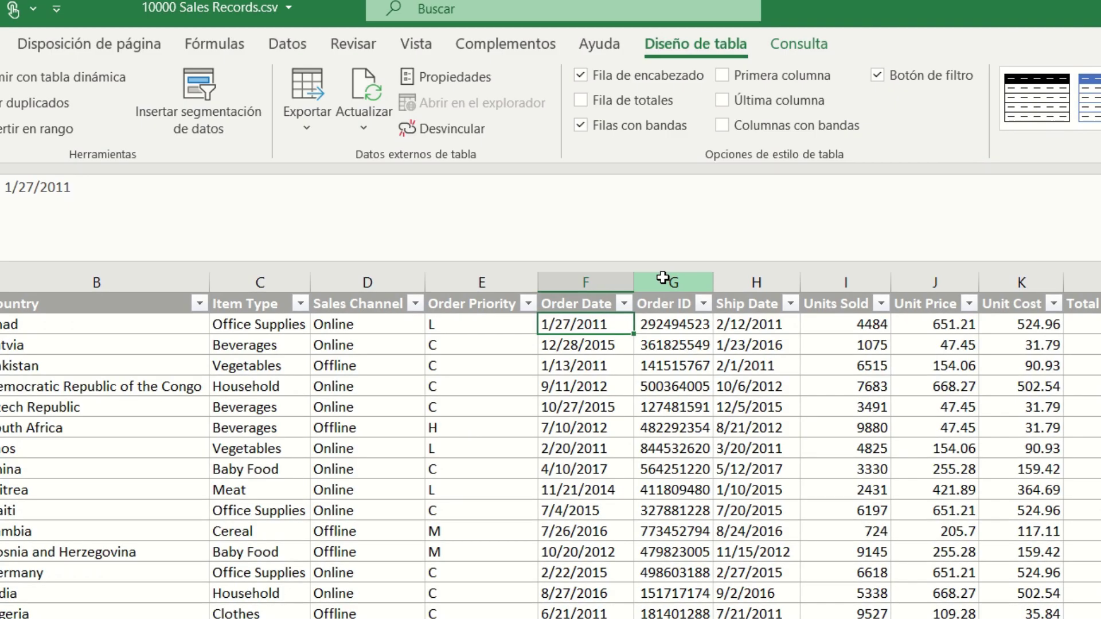
# - Insert three blank columns between Order Date and Order ID
pyautogui.moveTo(625, 207); pyautogui.dragTo(760, 207)
pyautogui.rightClick(760, 207)
pyautogui.click(921, 457)
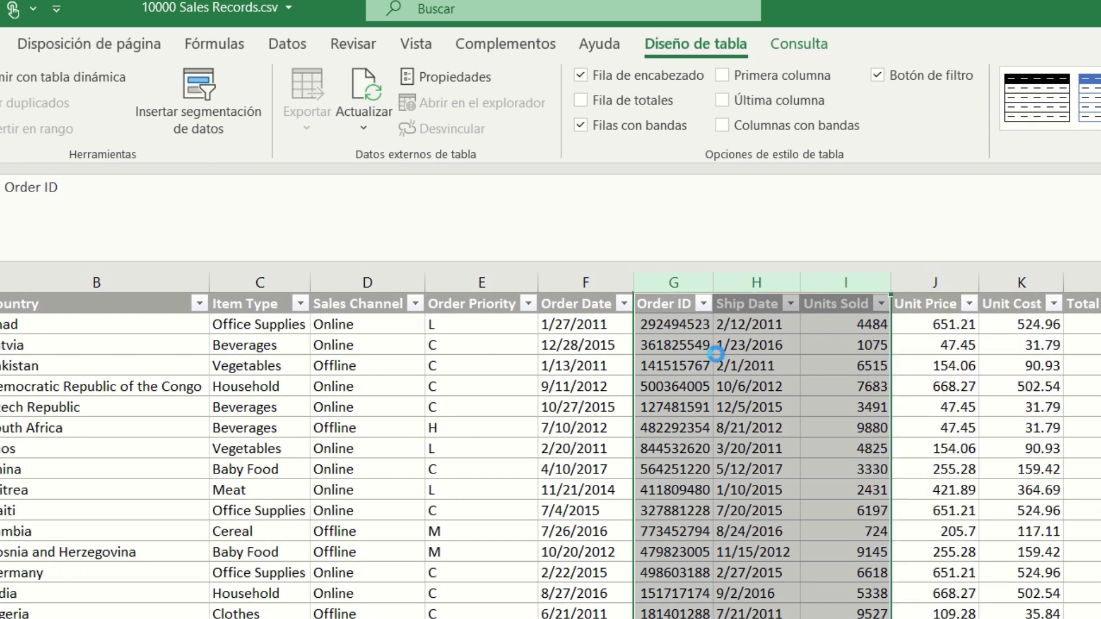
pyautogui.click(648, 329)
pyautogui.click(605, 323)
# - Copy the Order Date header into the header of the third new column
pyautogui.click(569, 308)
pyautogui.hotkey('ctrl', 'c')
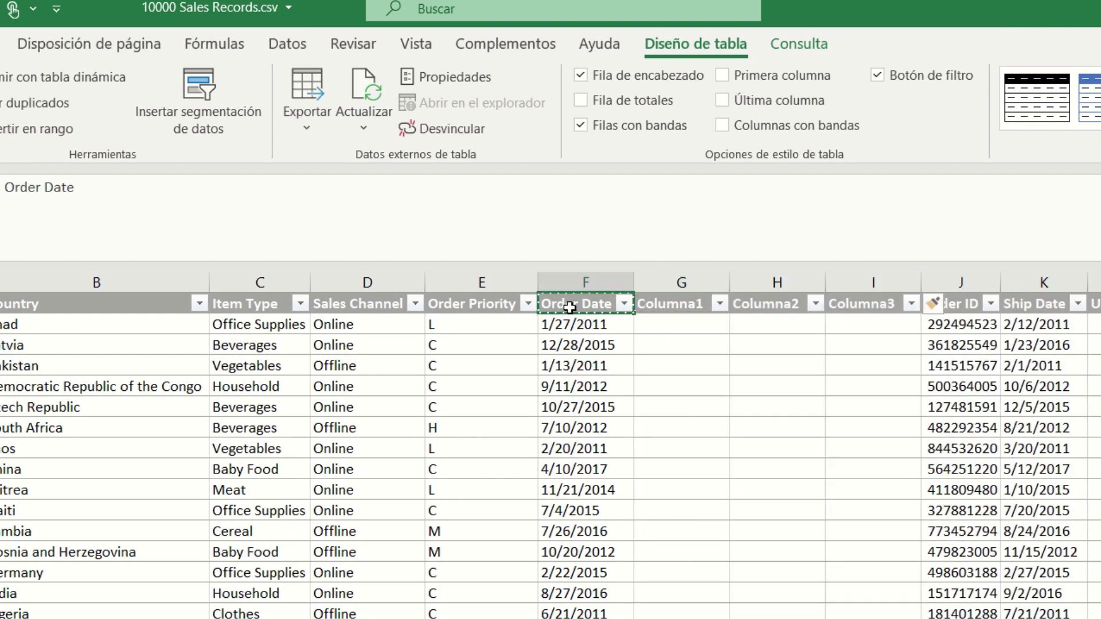
pyautogui.press('Right')
pyautogui.press('Right')
pyautogui.press('Right')
pyautogui.hotkey('ctrl', 'v')
# - Rename the original Order Date header as mes and the next two column headers as dia and año
pyautogui.press('Left')
pyautogui.press('Left')
pyautogui.press('Left')
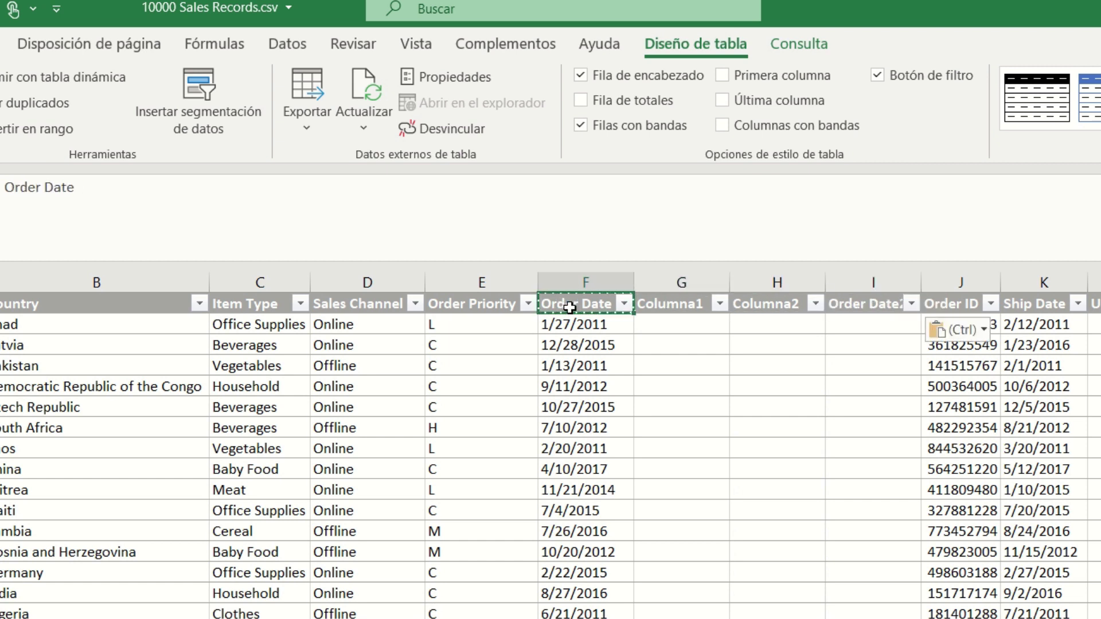
pyautogui.write('mes')
pyautogui.press('Tab')
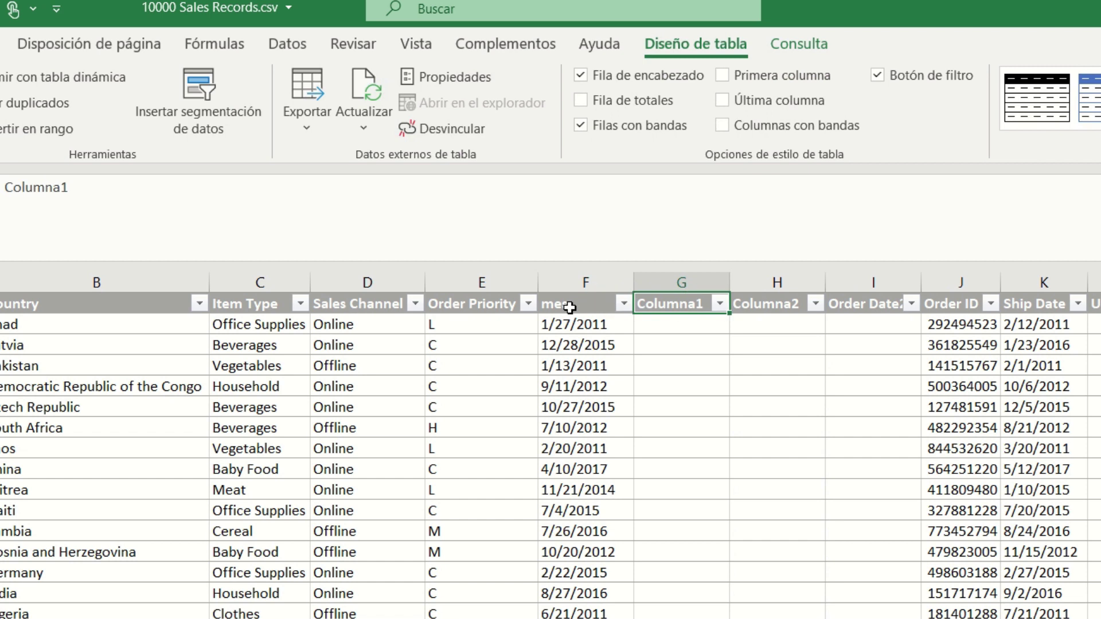
pyautogui.write('a;o')
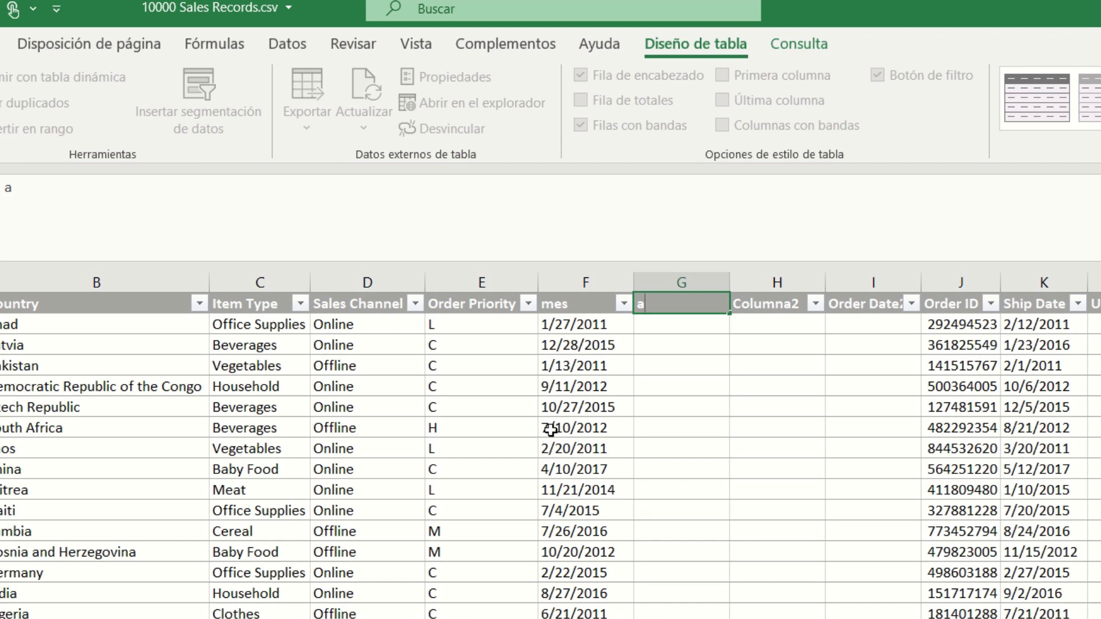
pyautogui.write('di')
pyautogui.press('Tab')
pyautogui.write('año')
pyautogui.press('Return')
# - Split all the dates in the mes column across mes, dia and año with Text to Columns, adding / as a custom delimiter and keeping General format
pyautogui.press('Down')
pyautogui.press('Left')
pyautogui.press('Up')
pyautogui.press('Left')
pyautogui.press('Left')
pyautogui.press('Right')
pyautogui.press('Down')
pyautogui.press('Down')
pyautogui.press('Up')
pyautogui.press('Up')
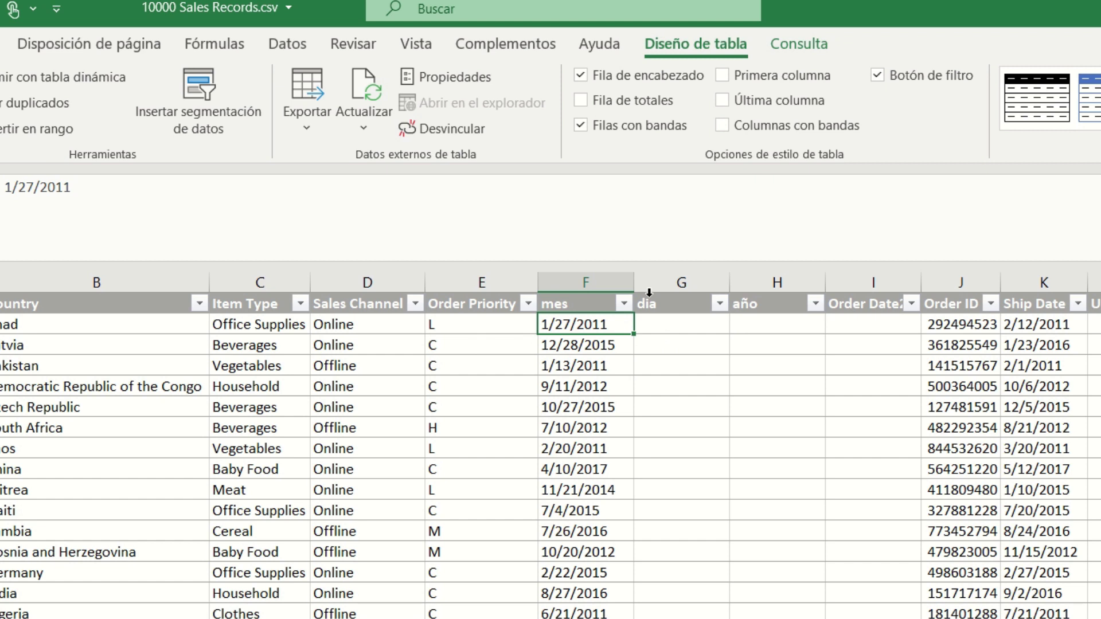
pyautogui.hotkey('ctrl', 'shift', 'Down')
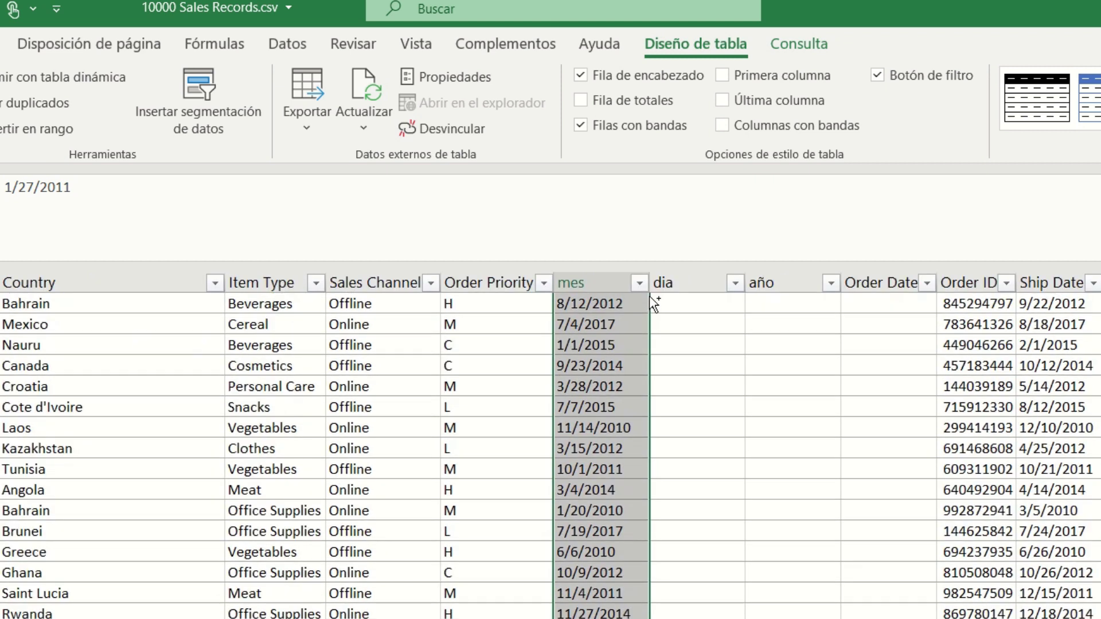
pyautogui.scroll(5, 634, 429)
pyautogui.scroll(6, 635, 429)
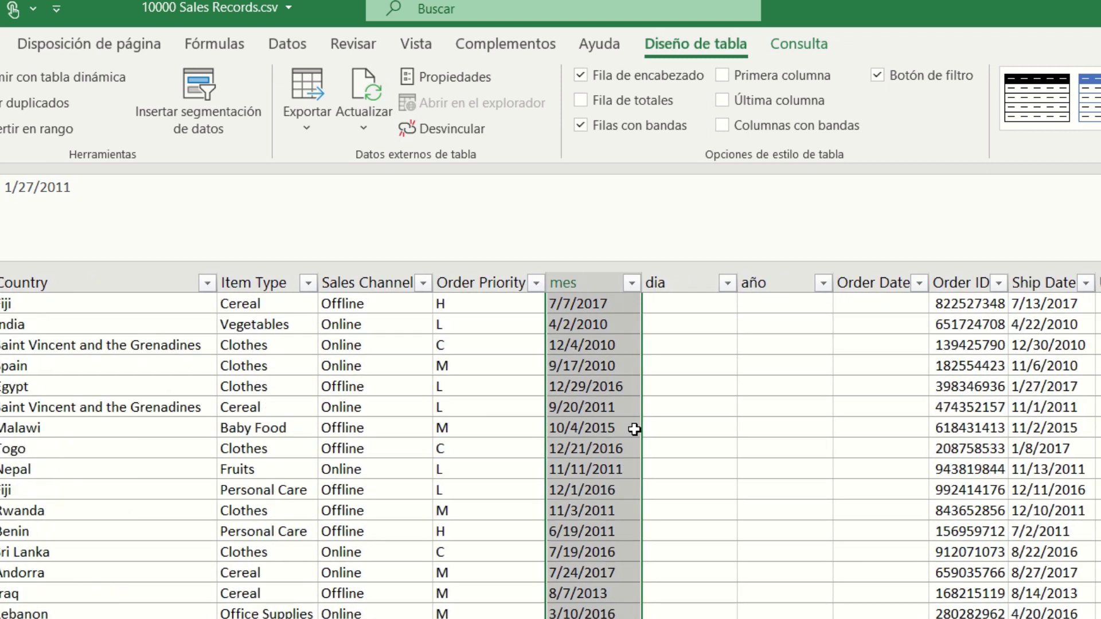
pyautogui.click(289, 42)
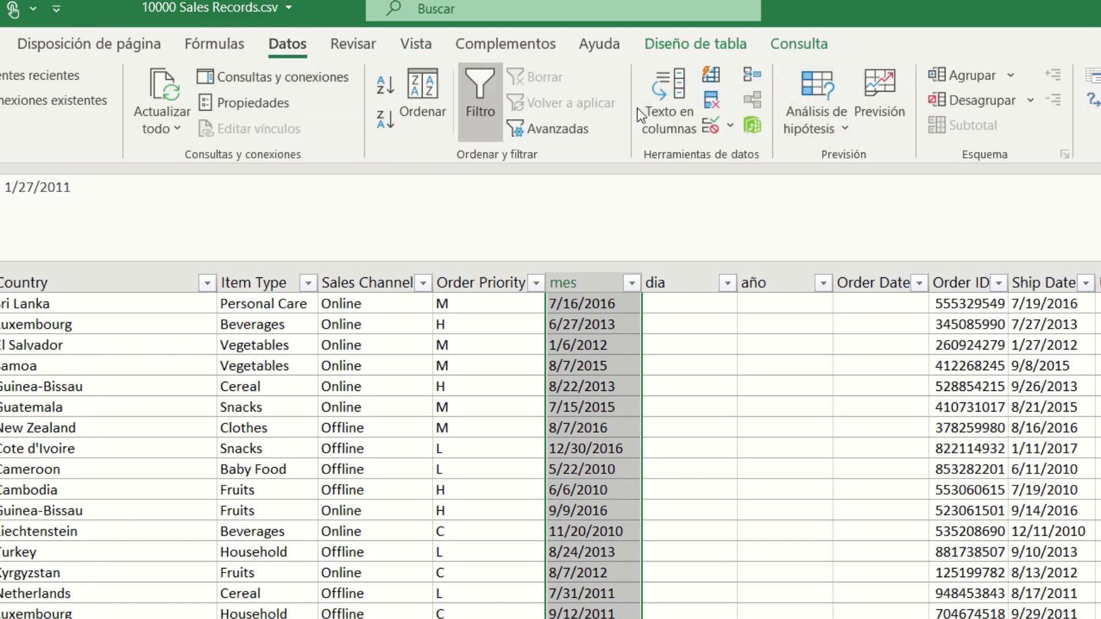
pyautogui.click(666, 97)
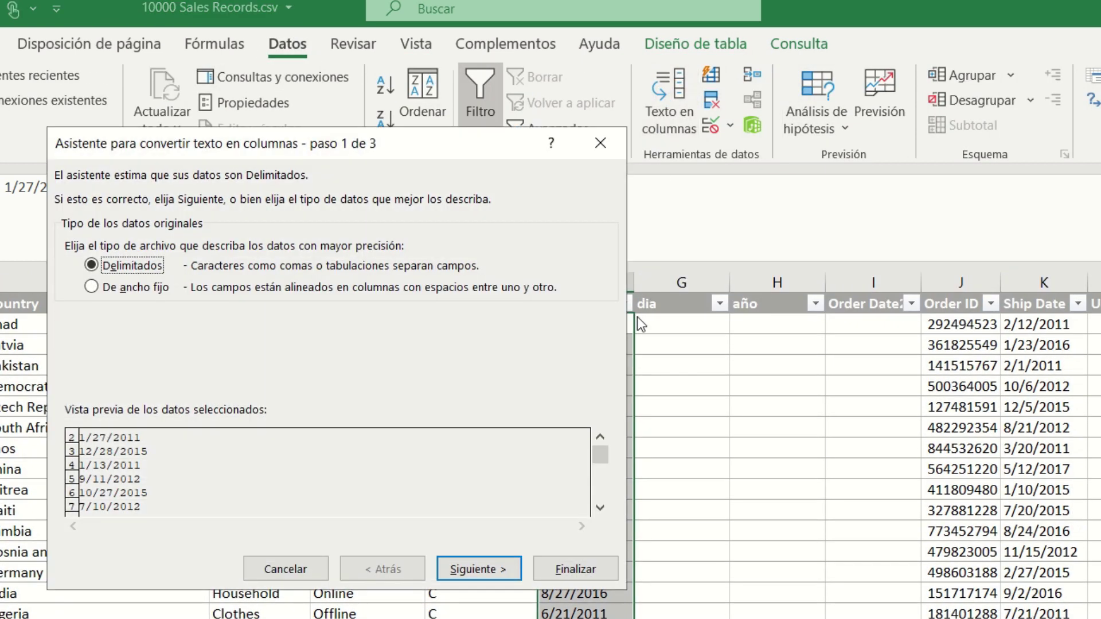
pyautogui.click(474, 568)
pyautogui.click(92, 329)
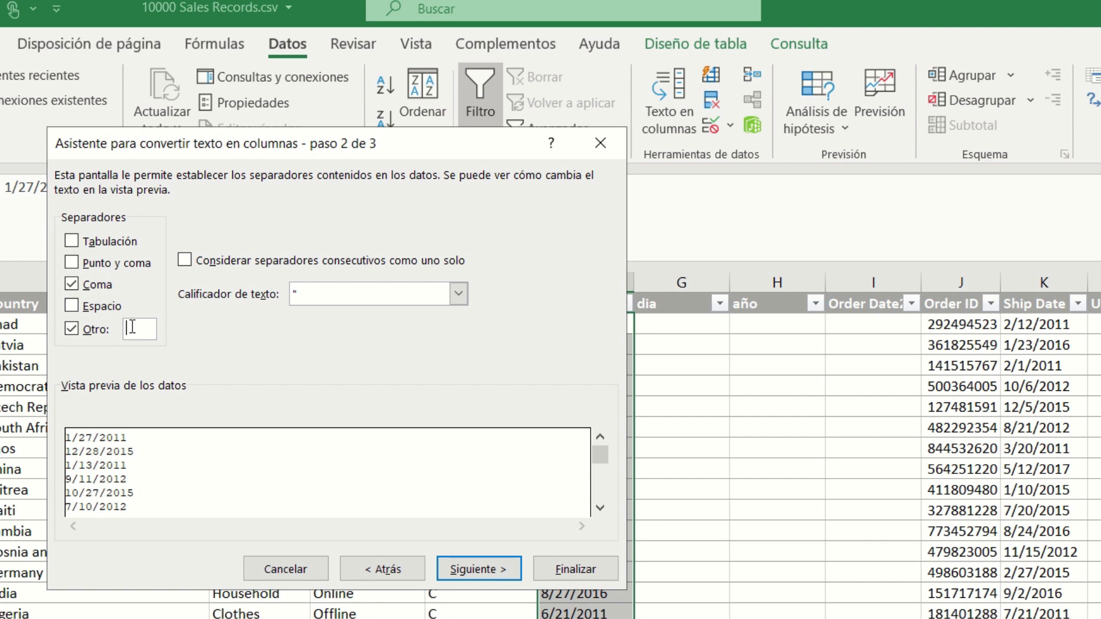
pyautogui.write('/')
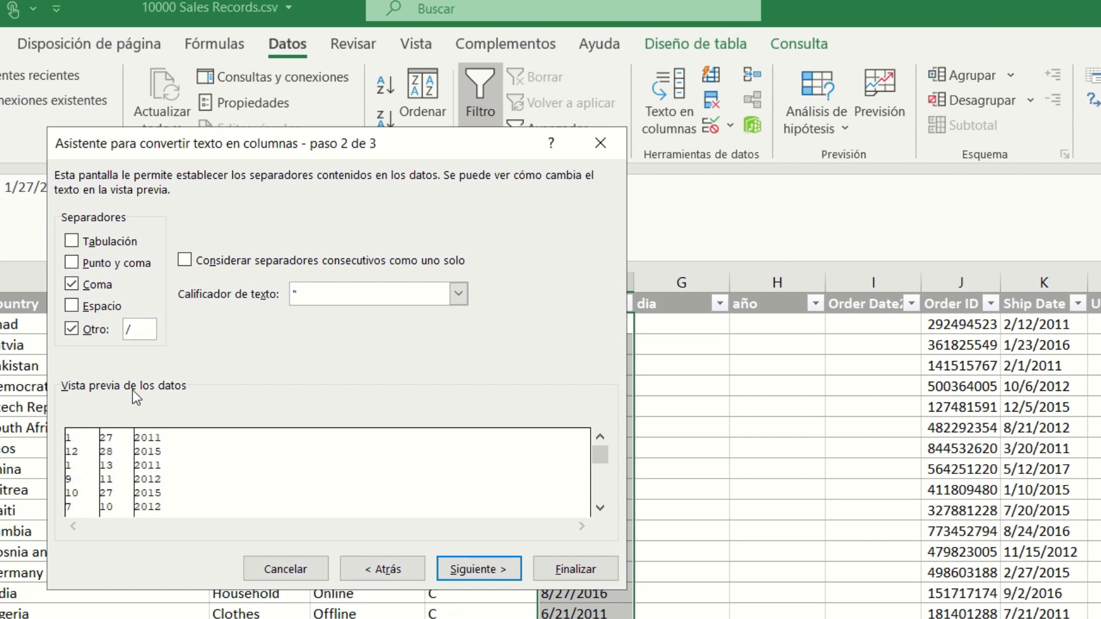
pyautogui.click(480, 568)
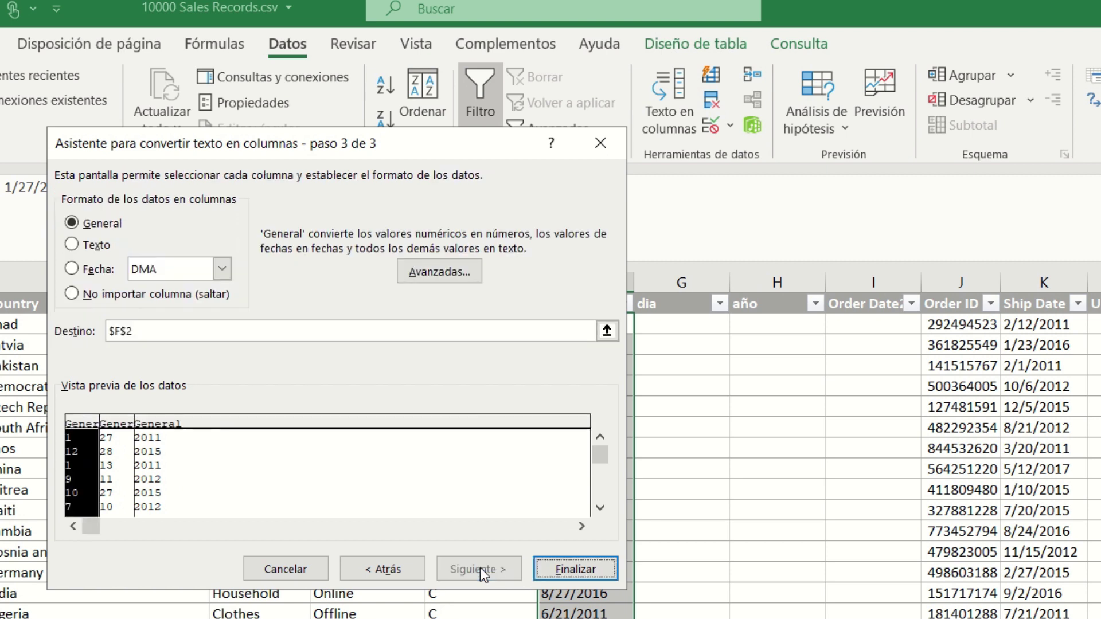
pyautogui.click(576, 569)
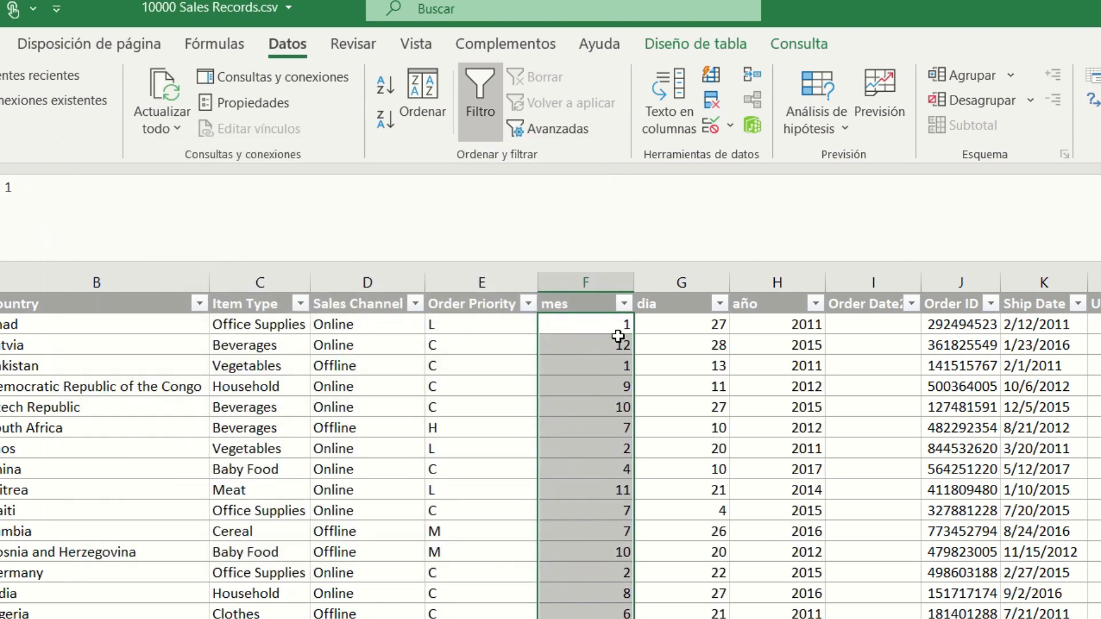
pyautogui.click(693, 326)
pyautogui.press('Left')
pyautogui.press('Right')
pyautogui.press('Right')
pyautogui.press('Right')
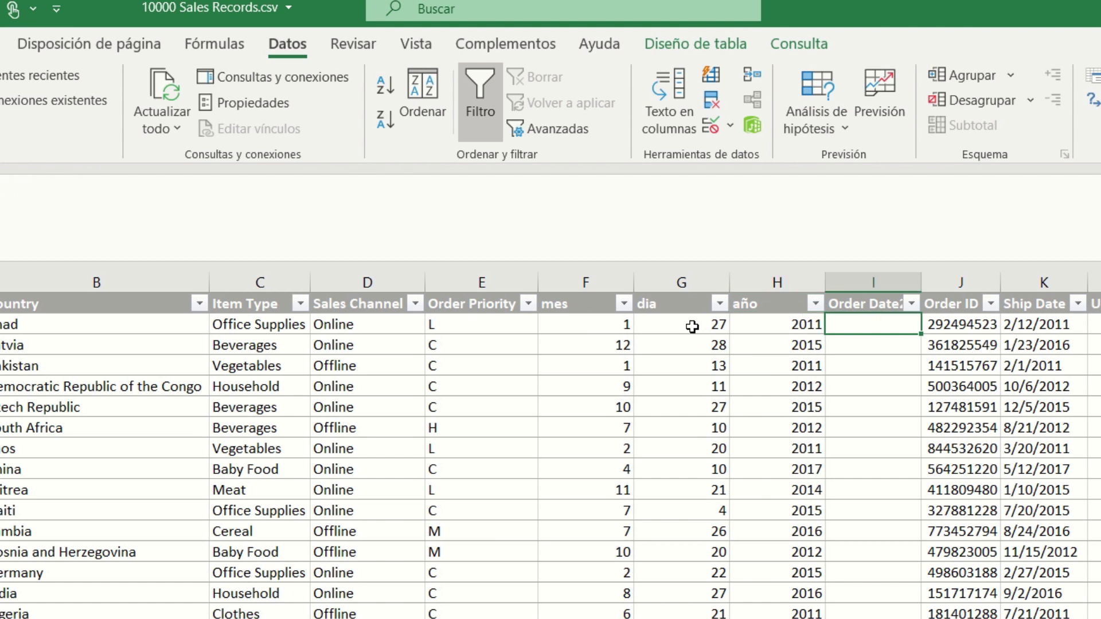
pyautogui.write('+fe')
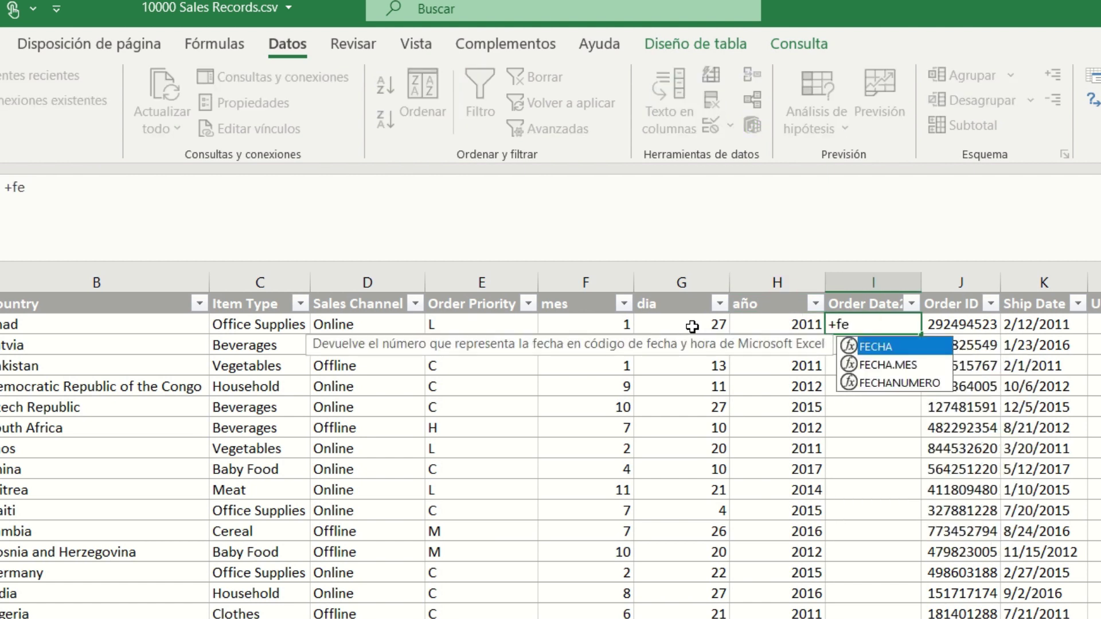
pyautogui.press('Tab')
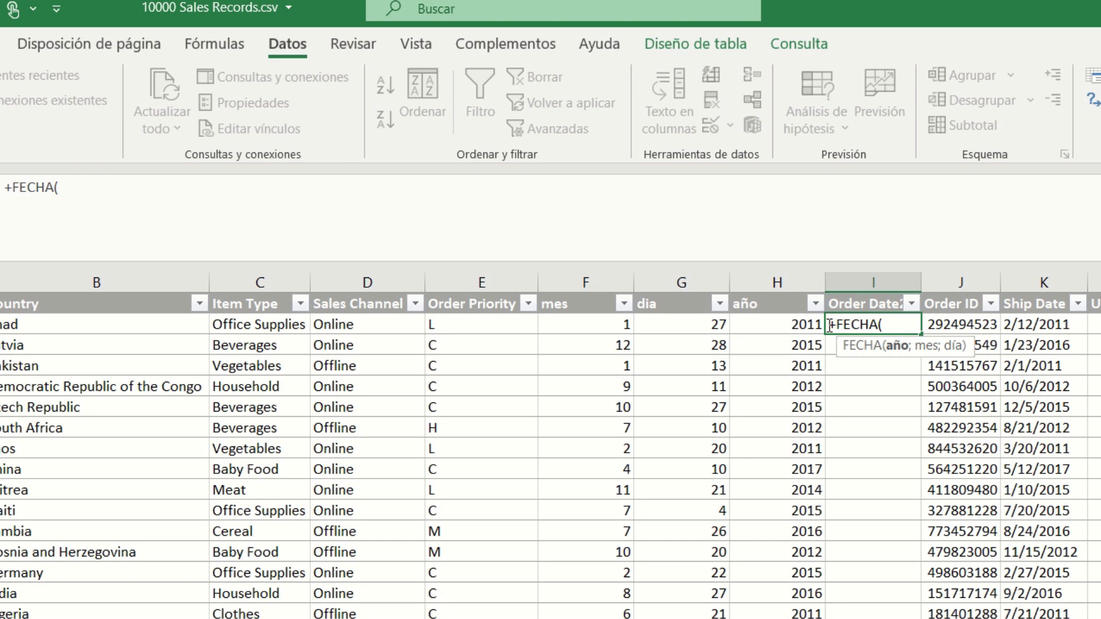
pyautogui.click(796, 322)
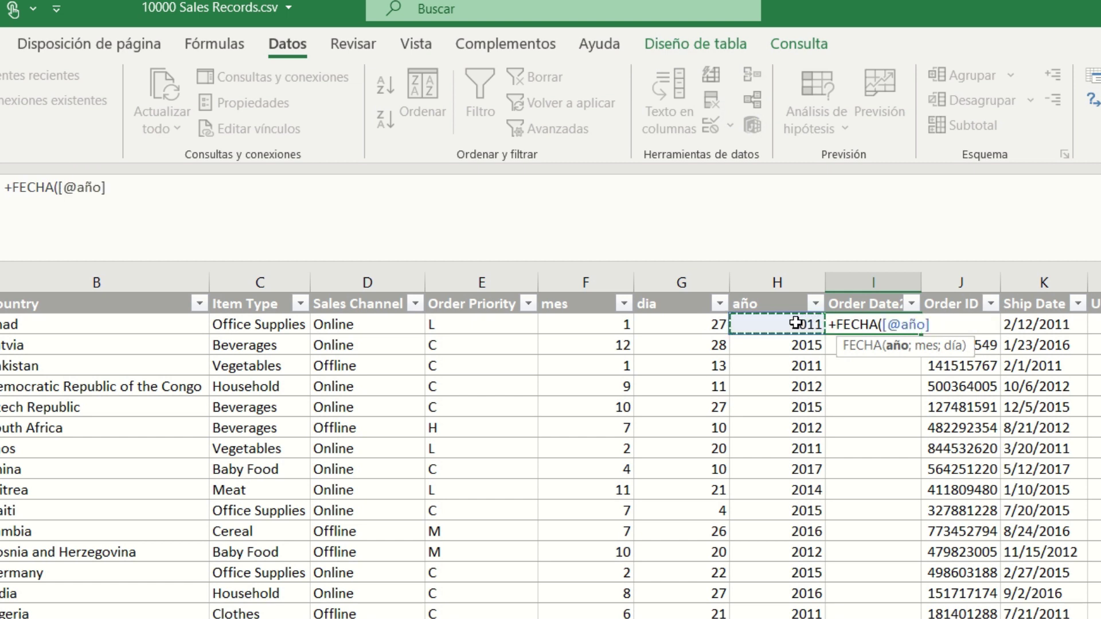
pyautogui.write(';')
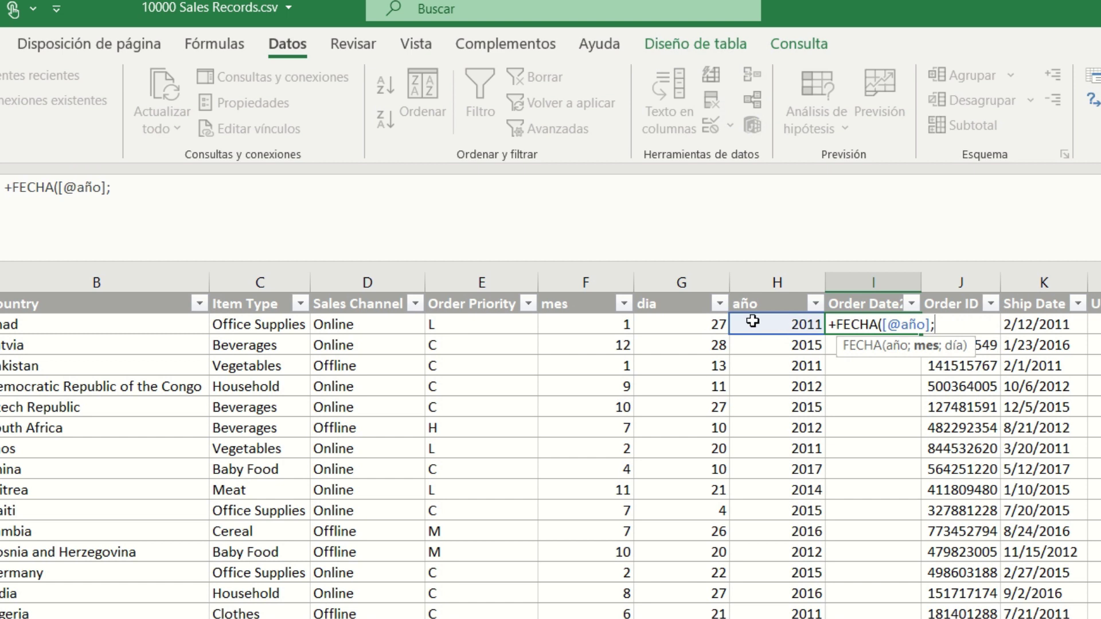
pyautogui.click(605, 326)
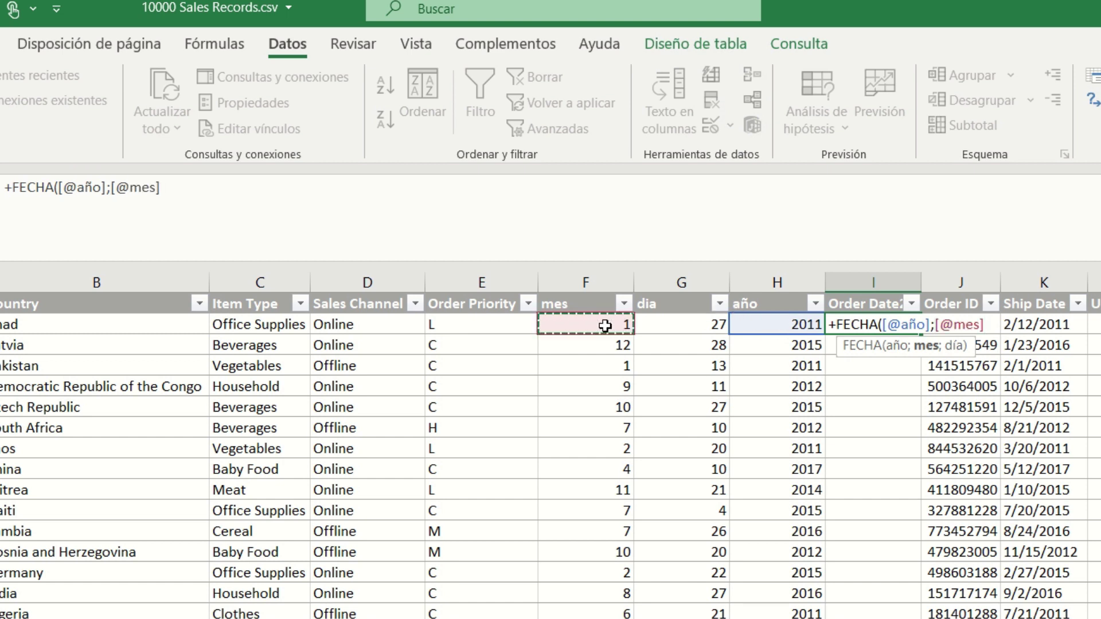
pyautogui.write(';')
pyautogui.click(674, 323)
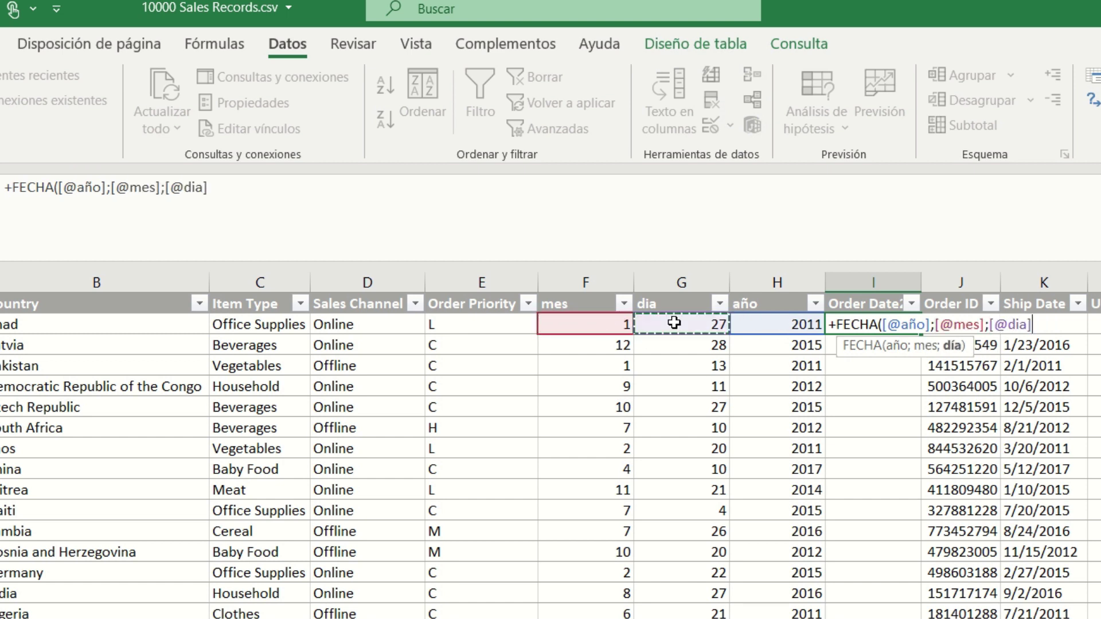
pyautogui.write(')')
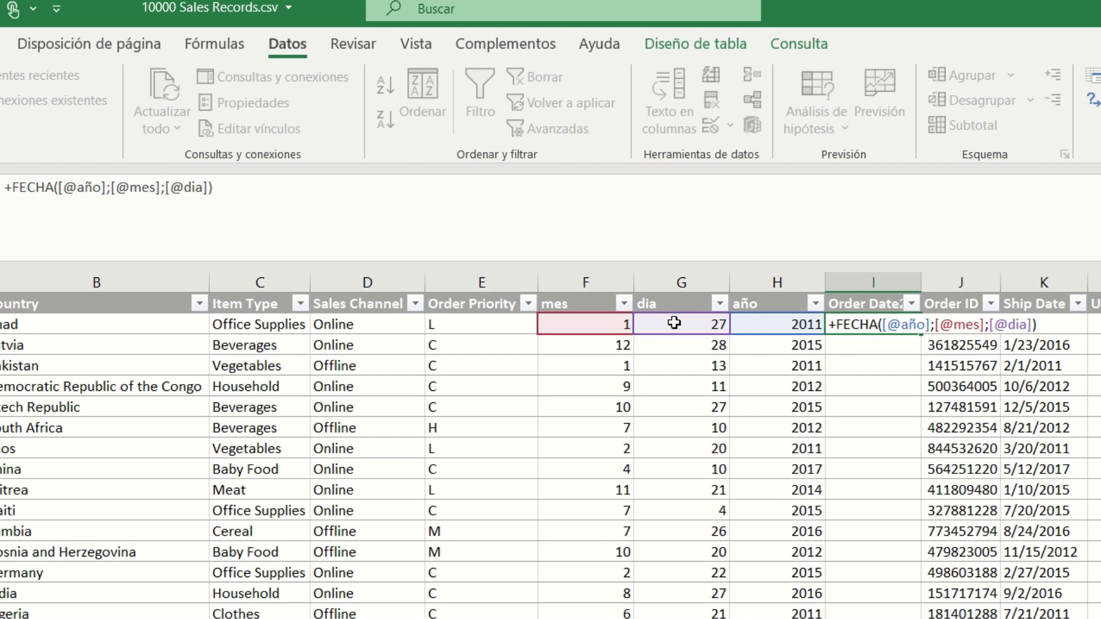
pyautogui.press('Return')
# - Replace the date formulas in the whole new order date column with their values
pyautogui.press('Up')
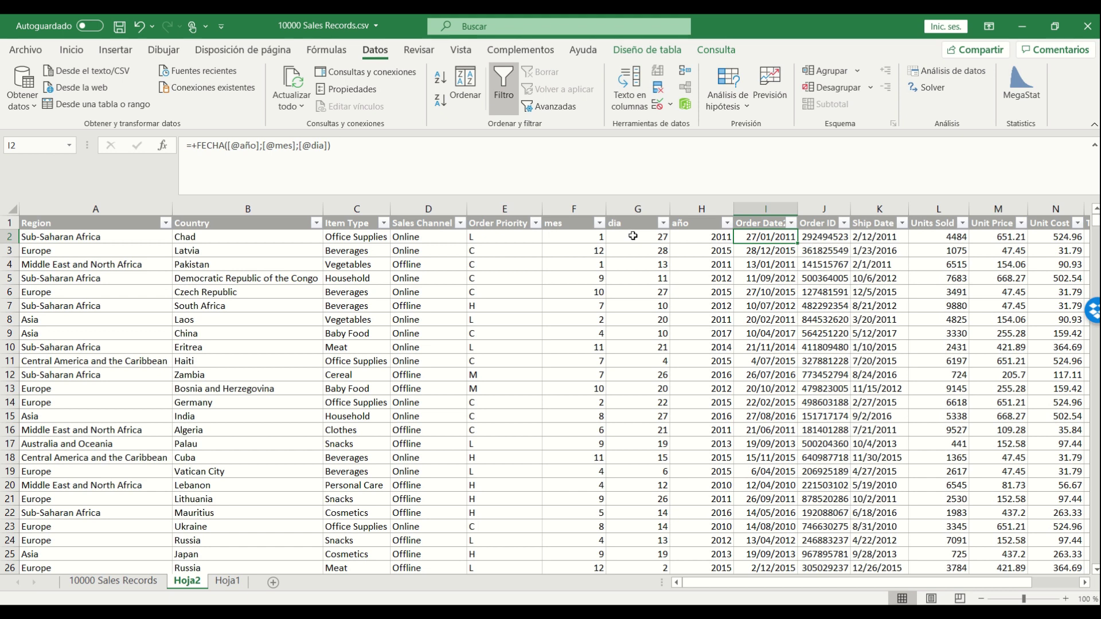
pyautogui.hotkey('ctrl', 'shift', 'Down')
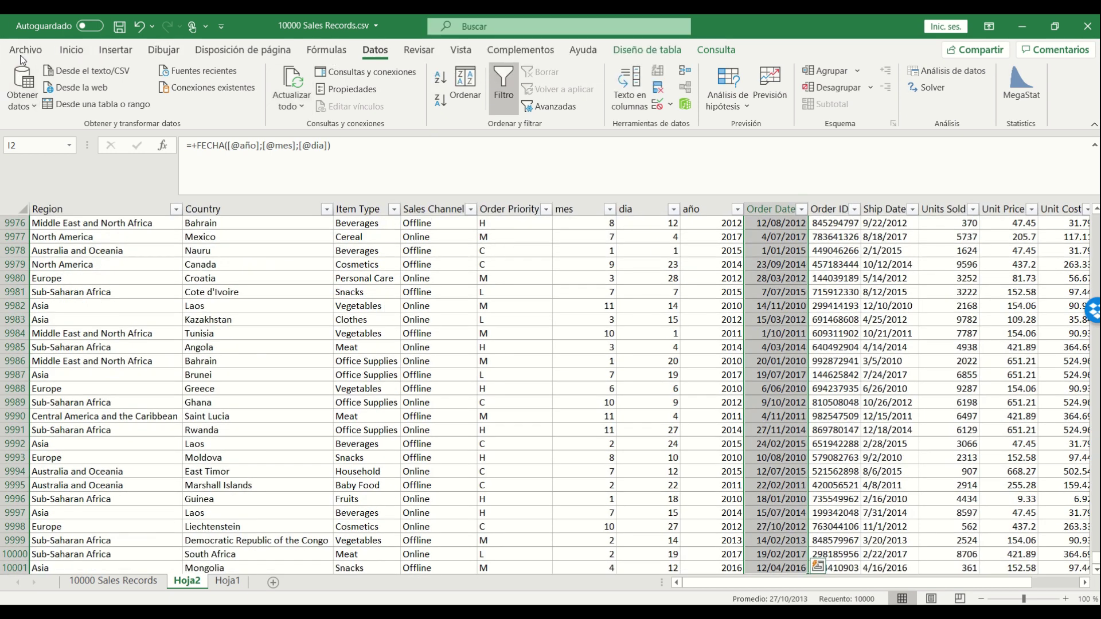
pyautogui.hotkey('ctrl', 'c')
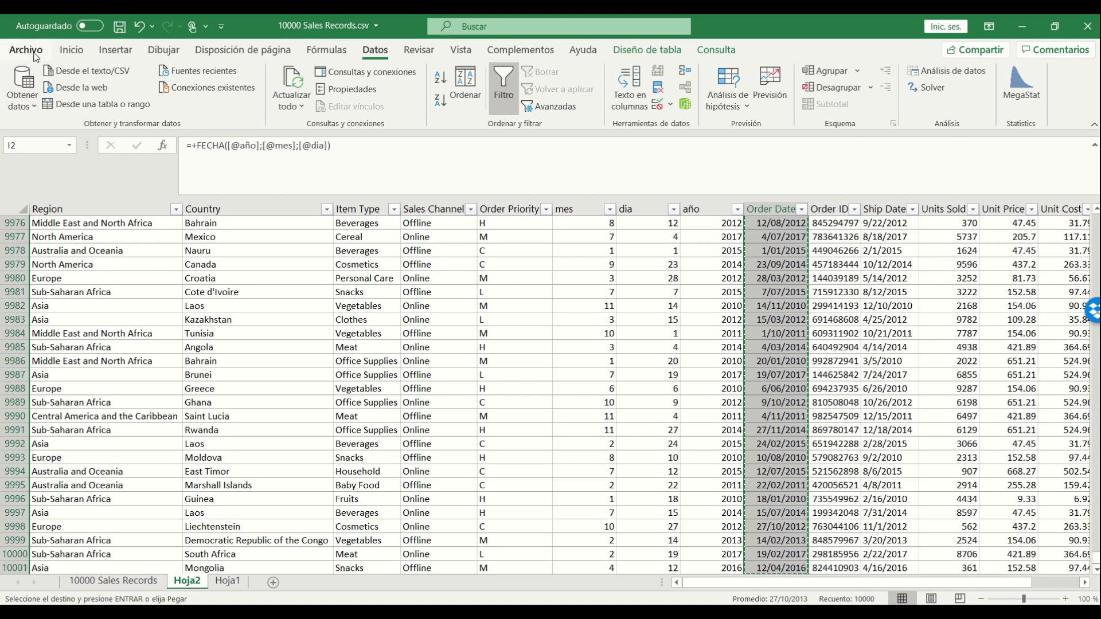
pyautogui.click(71, 50)
pyautogui.click(20, 107)
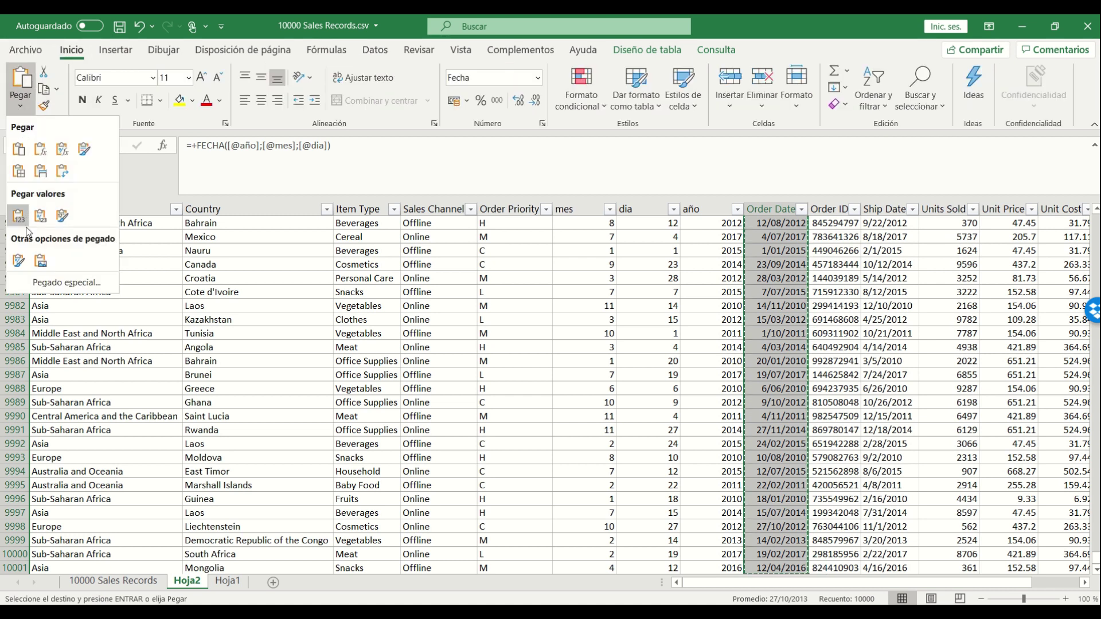
pyautogui.click(17, 211)
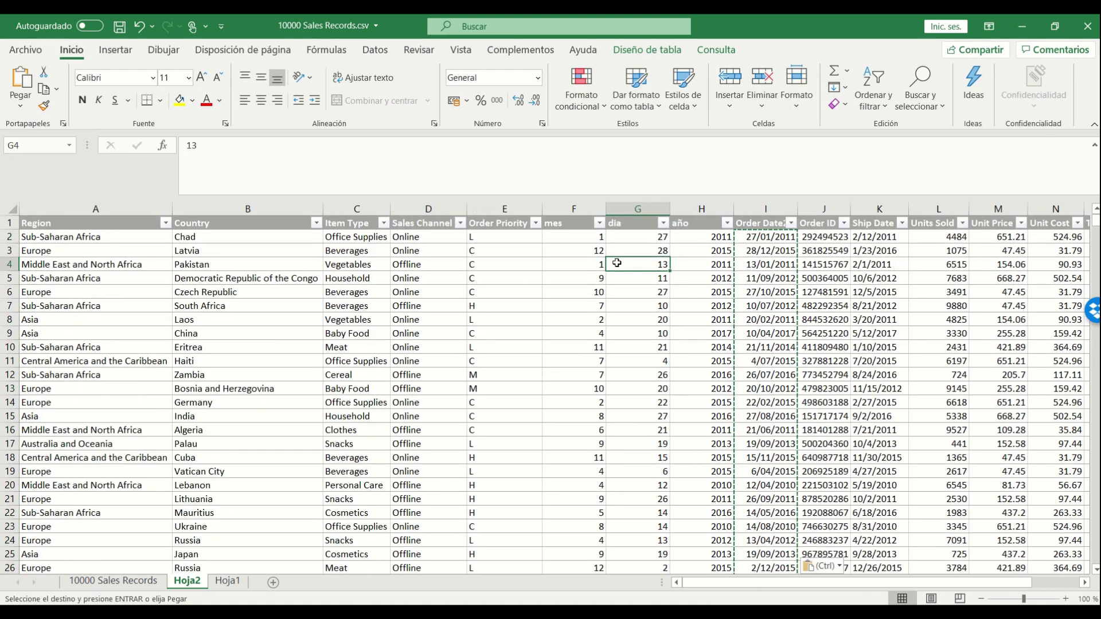
# - Delete the helper columns mes, dia and año from the table
pyautogui.click(563, 210)
pyautogui.moveTo(562, 210); pyautogui.dragTo(694, 210)
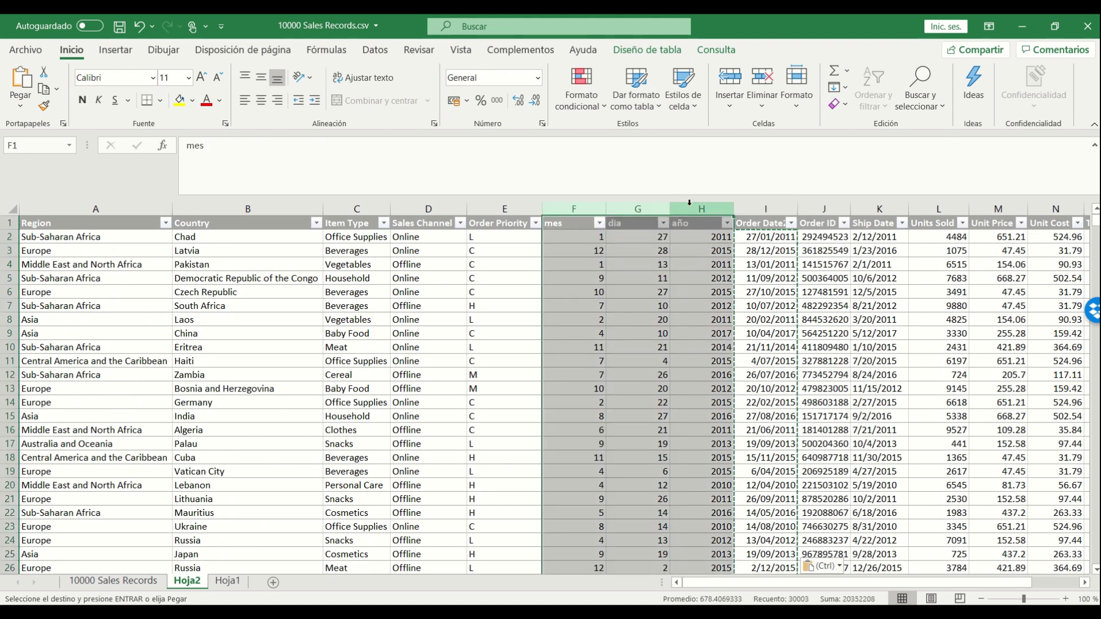
pyautogui.rightClick(691, 208)
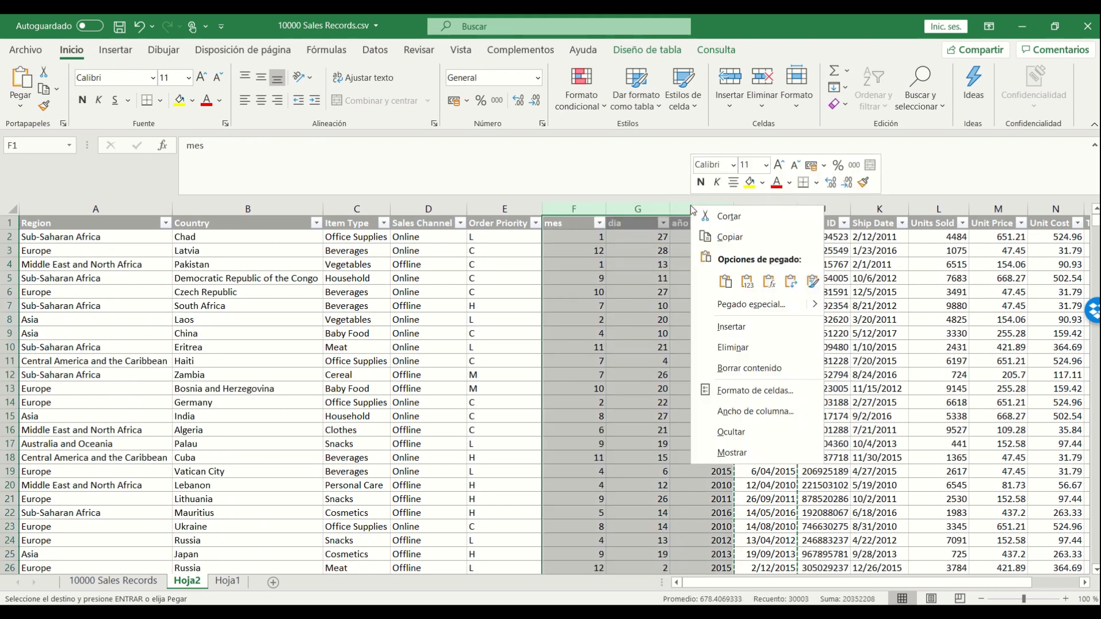
pyautogui.click(741, 347)
pyautogui.click(626, 279)
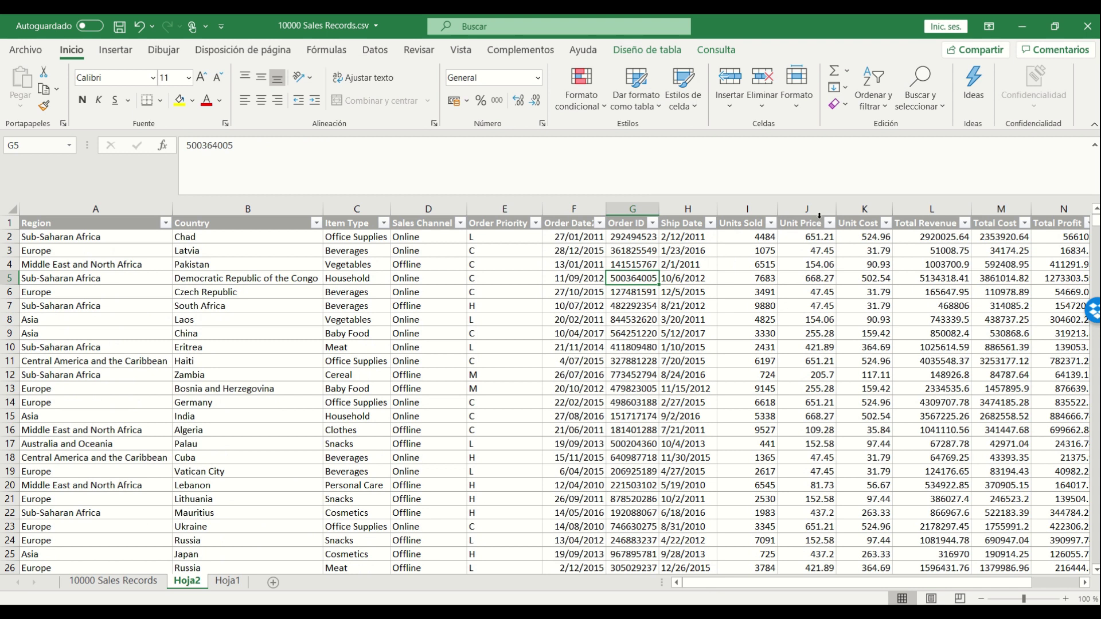
# - Insert three blank table columns between Ship Date and Units Sold
pyautogui.click(681, 225)
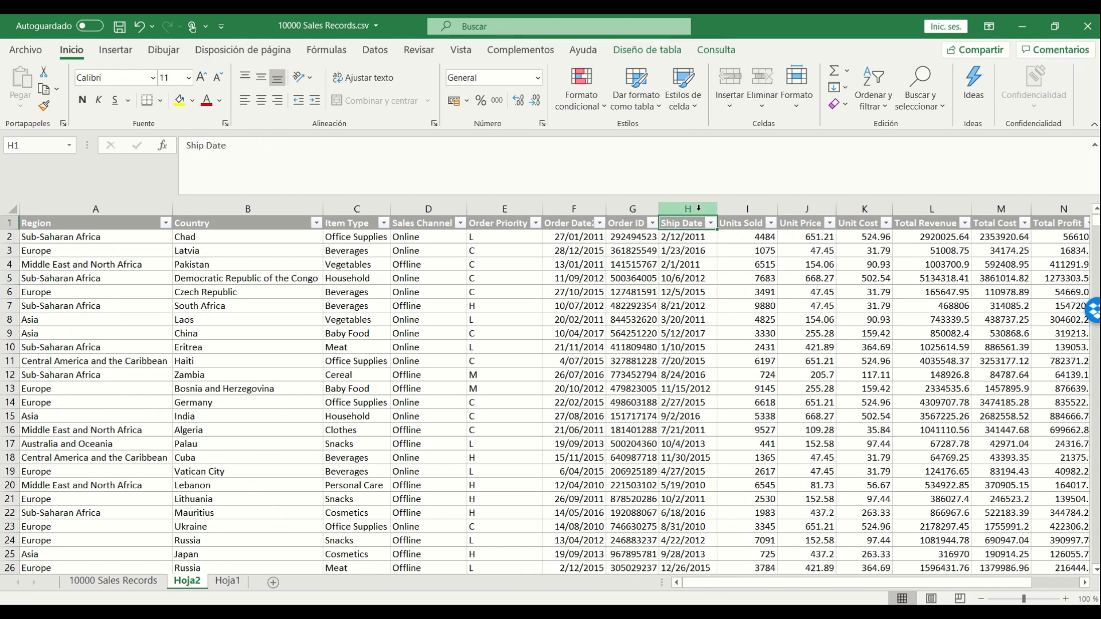
pyautogui.moveTo(745, 209); pyautogui.dragTo(870, 207)
pyautogui.rightClick(870, 206)
pyautogui.click(920, 330)
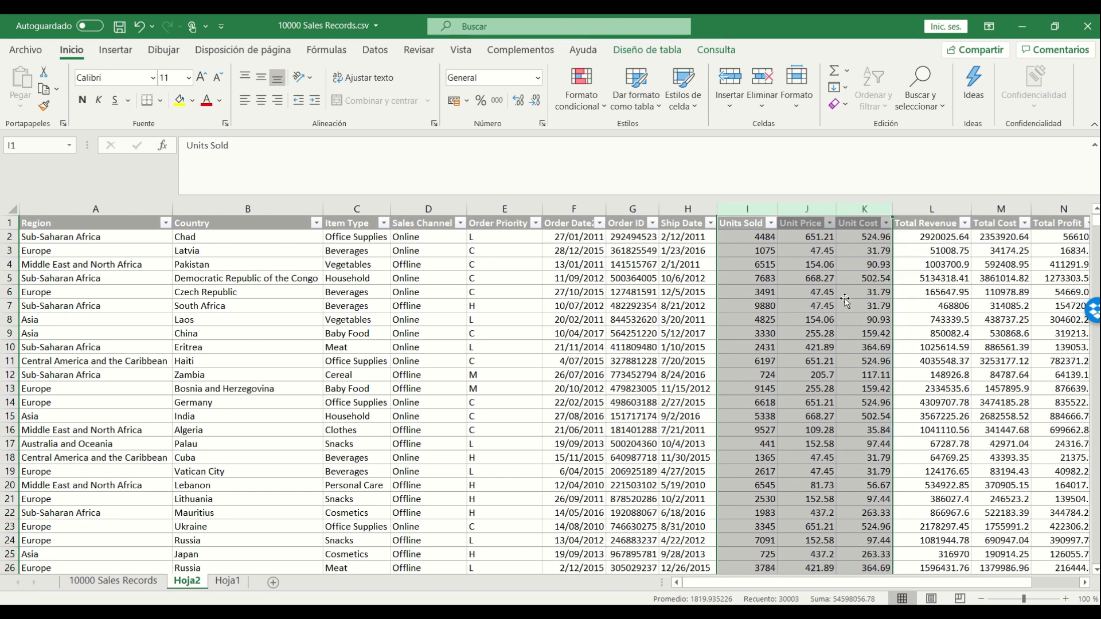
# - Copy the Ship Date heading into the third new column's header
pyautogui.click(694, 222)
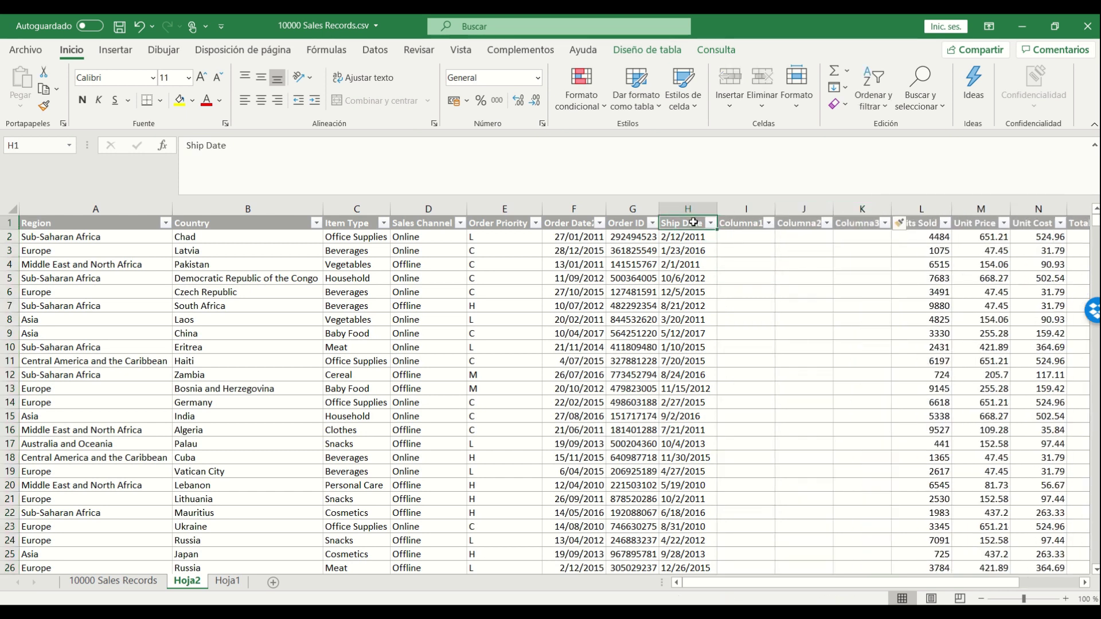
pyautogui.hotkey('ctrl', 'c')
pyautogui.press('Right')
pyautogui.press('Right')
pyautogui.press('Right')
pyautogui.hotkey('ctrl', 'v')
pyautogui.press('Left')
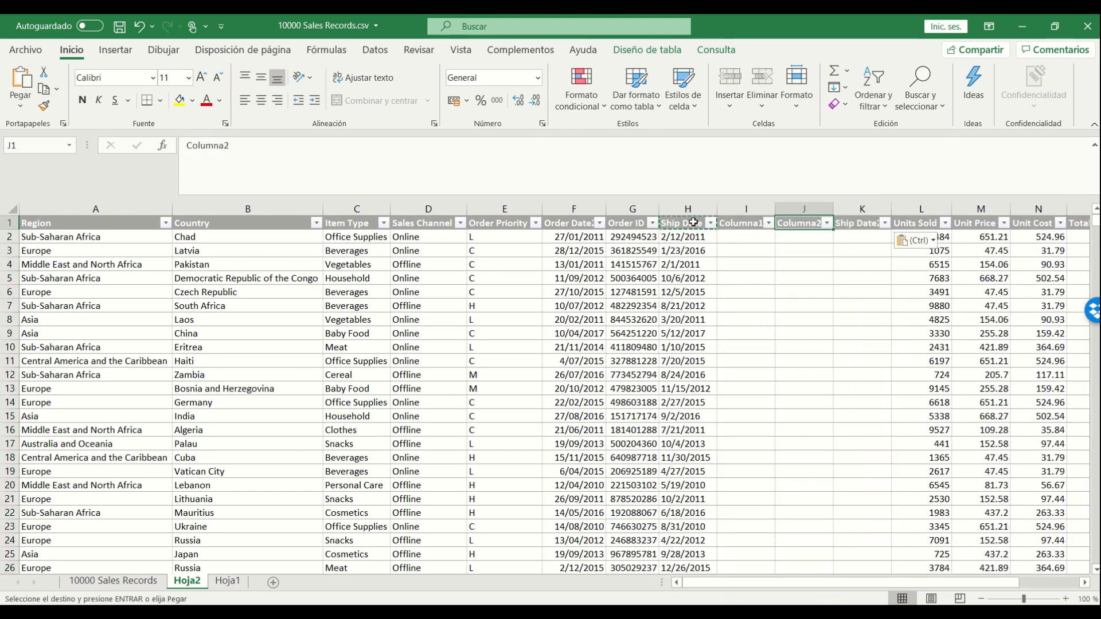
# - Rename the original Ship Date heading as mes and the two blank columns beside it as dia and año
pyautogui.press('Left')
pyautogui.press('Left')
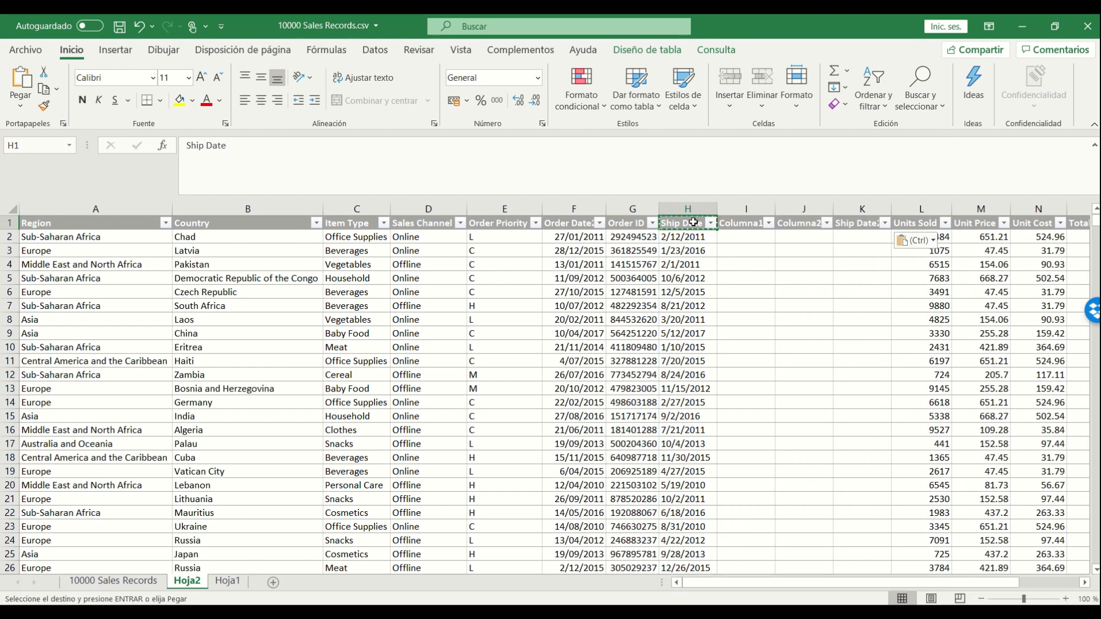
pyautogui.write('mes')
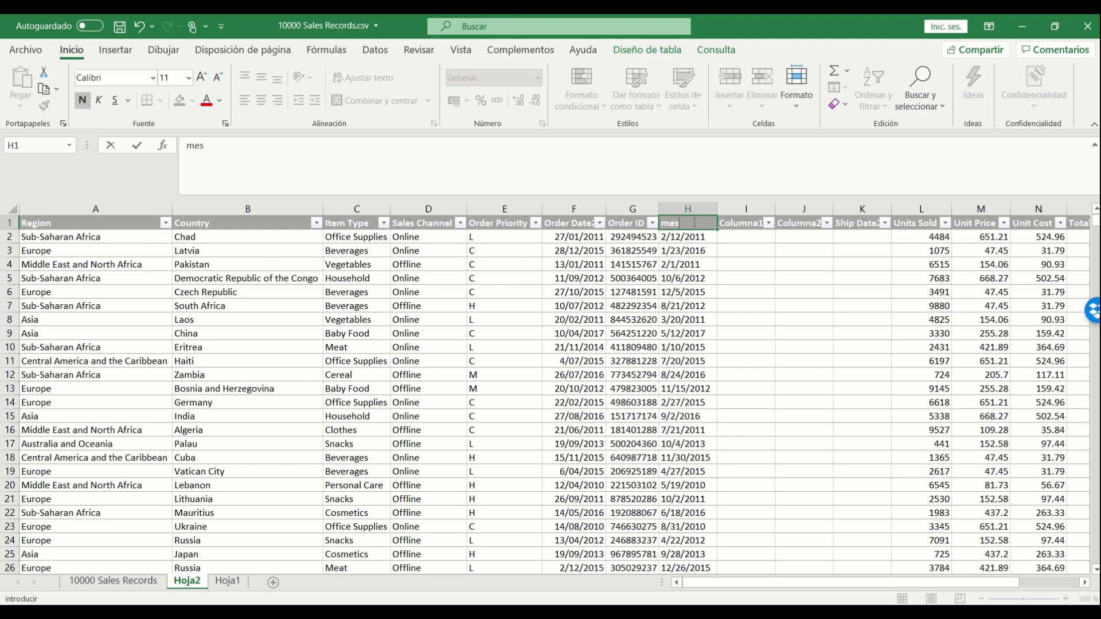
pyautogui.press('Tab')
pyautogui.write('dia')
pyautogui.press('Tab')
pyautogui.write('año')
pyautogui.press('Return')
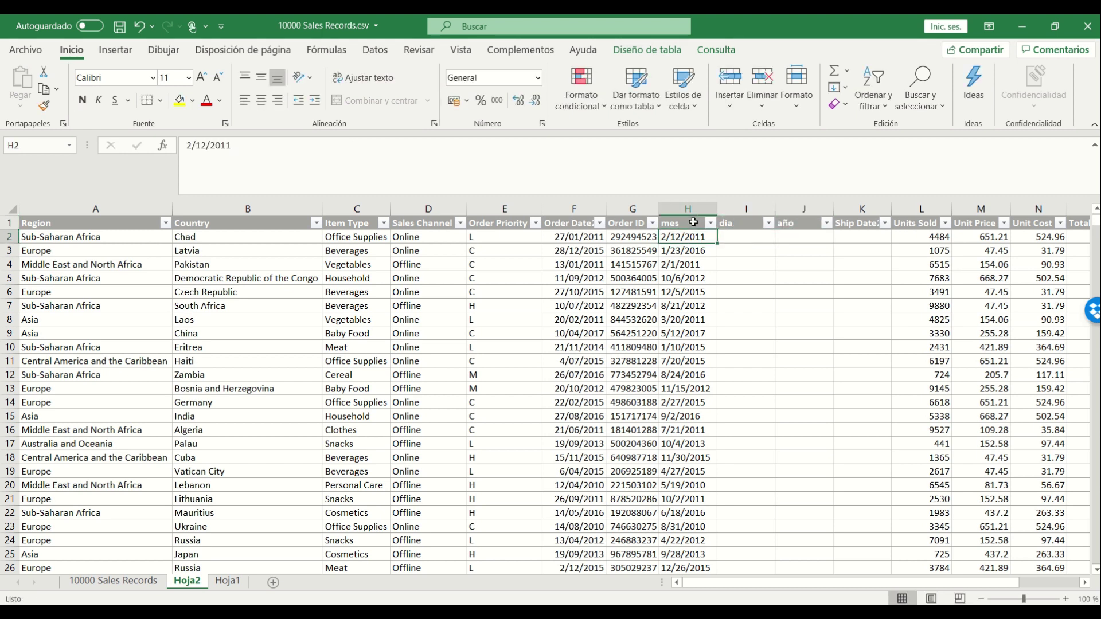
# - Split all the ship dates in the mes column across mes, dia and año with Text to Columns, using the / delimiter
pyautogui.hotkey('ctrl', 'shift', 'Down')
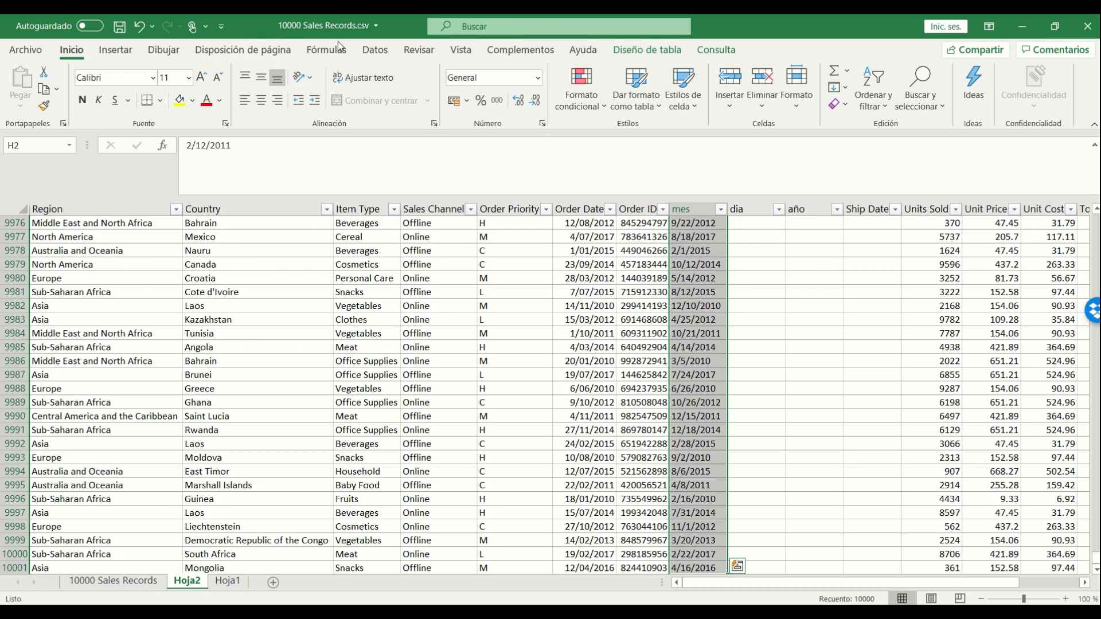
pyautogui.click(375, 50)
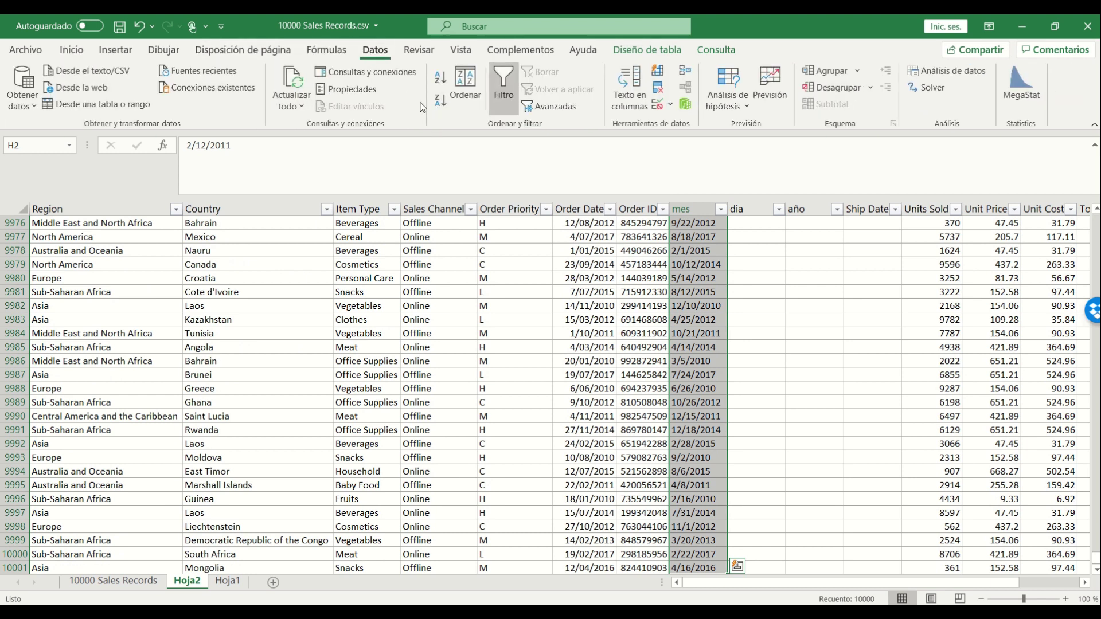
pyautogui.click(630, 87)
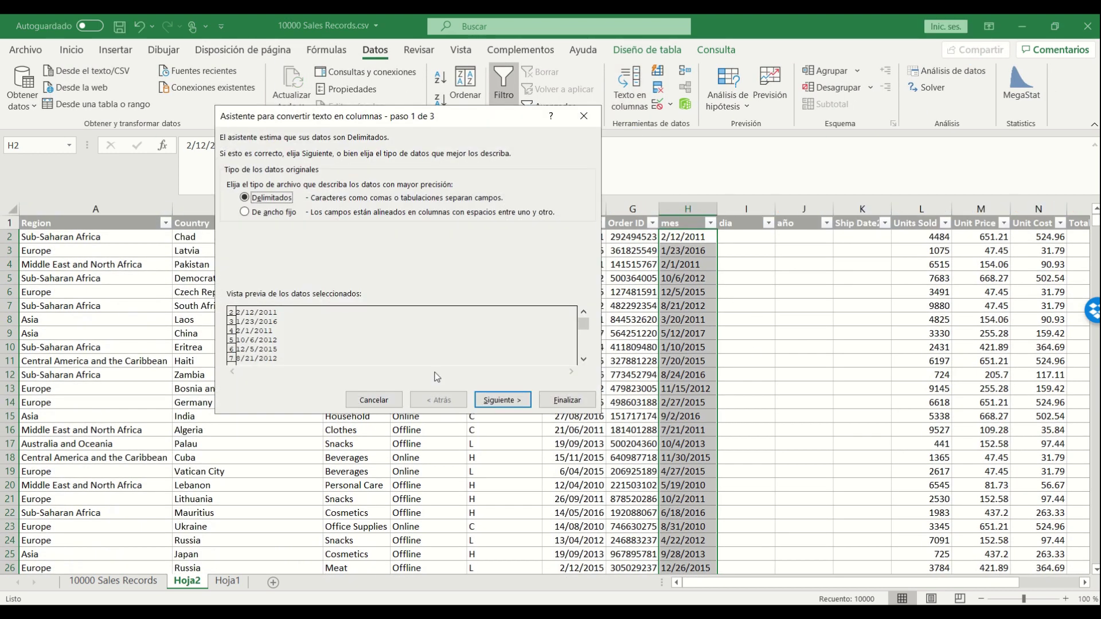
pyautogui.click(503, 400)
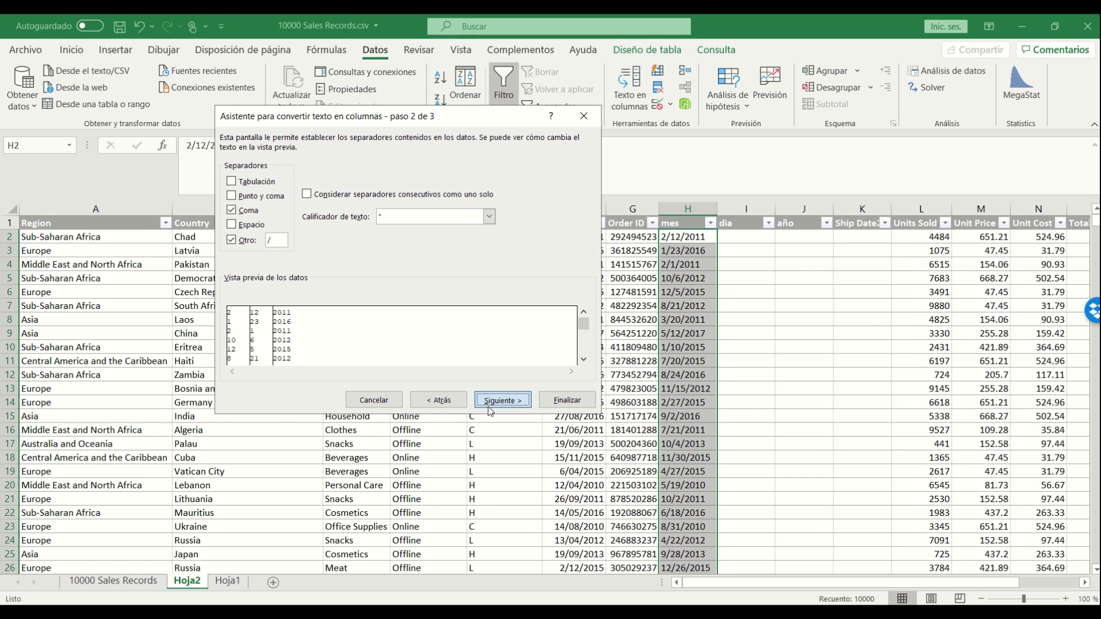
pyautogui.click(502, 399)
pyautogui.click(567, 400)
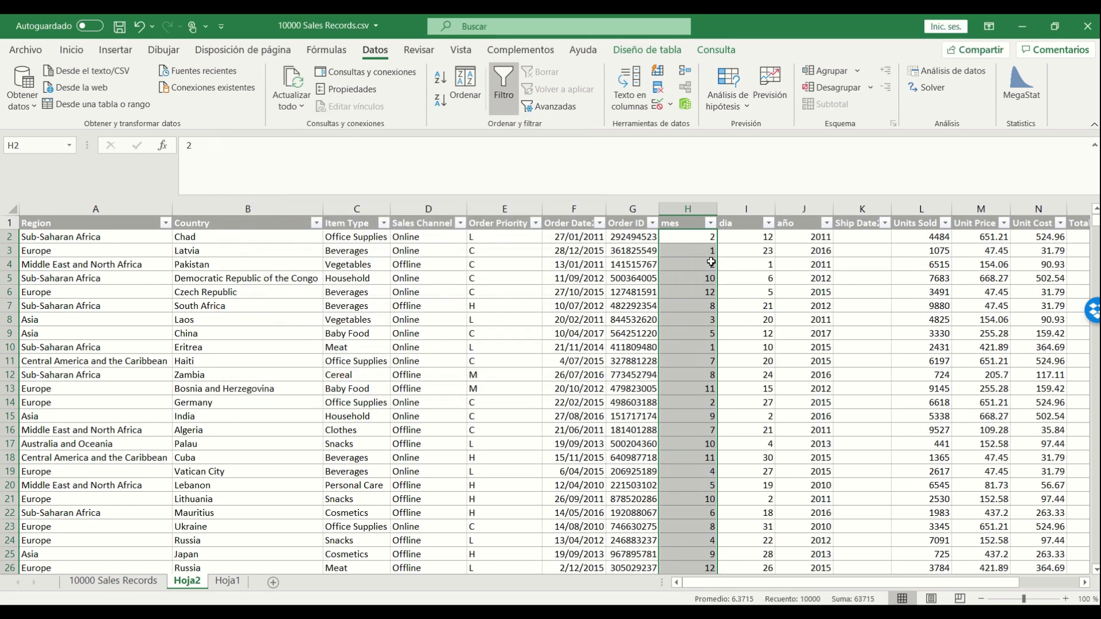
pyautogui.click(709, 247)
pyautogui.click(879, 240)
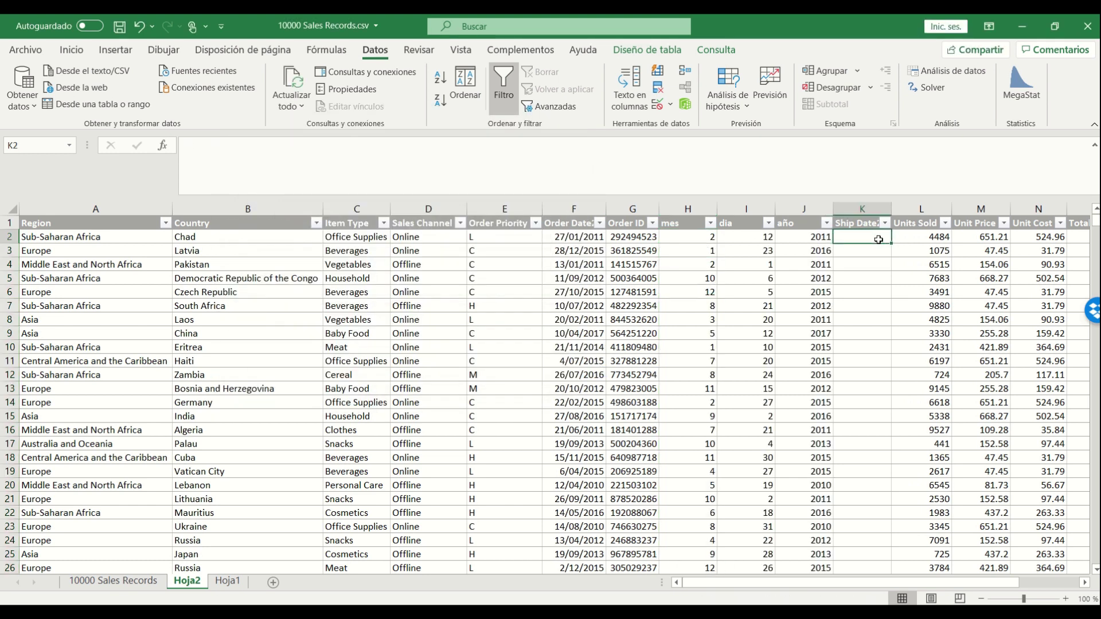
pyautogui.write('+FECHA(')
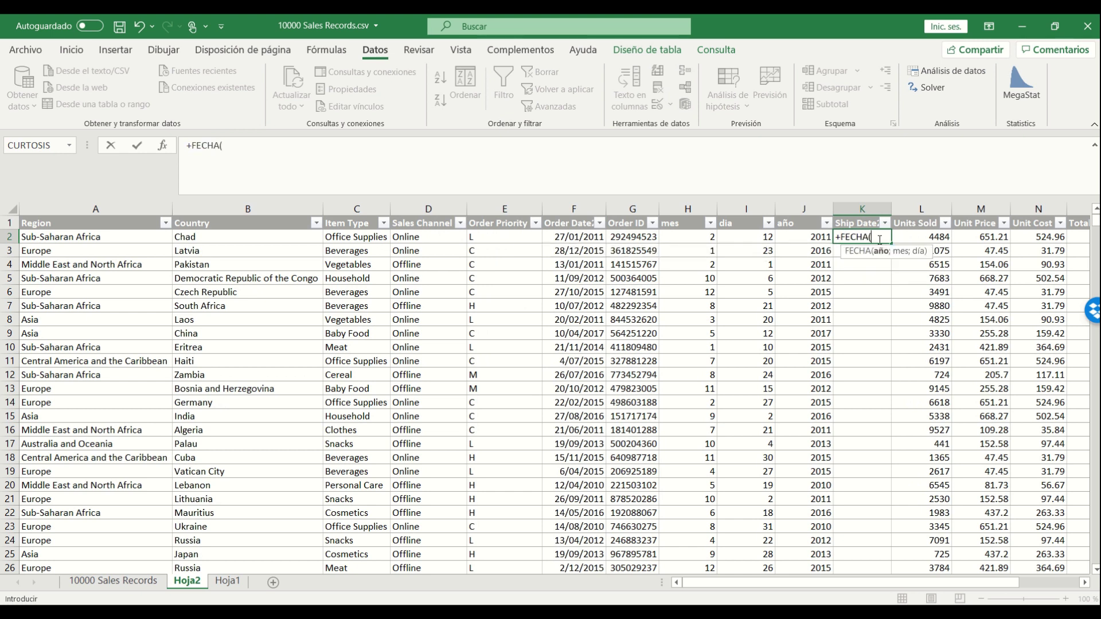
pyautogui.click(797, 233)
pyautogui.write(';')
pyautogui.click(701, 238)
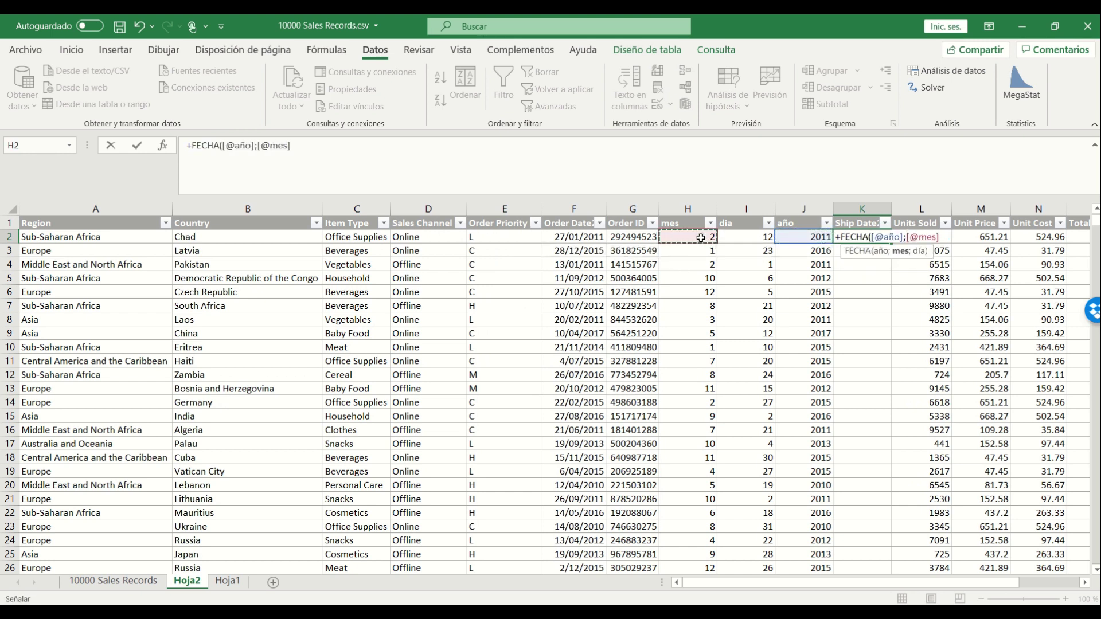
pyautogui.write(';')
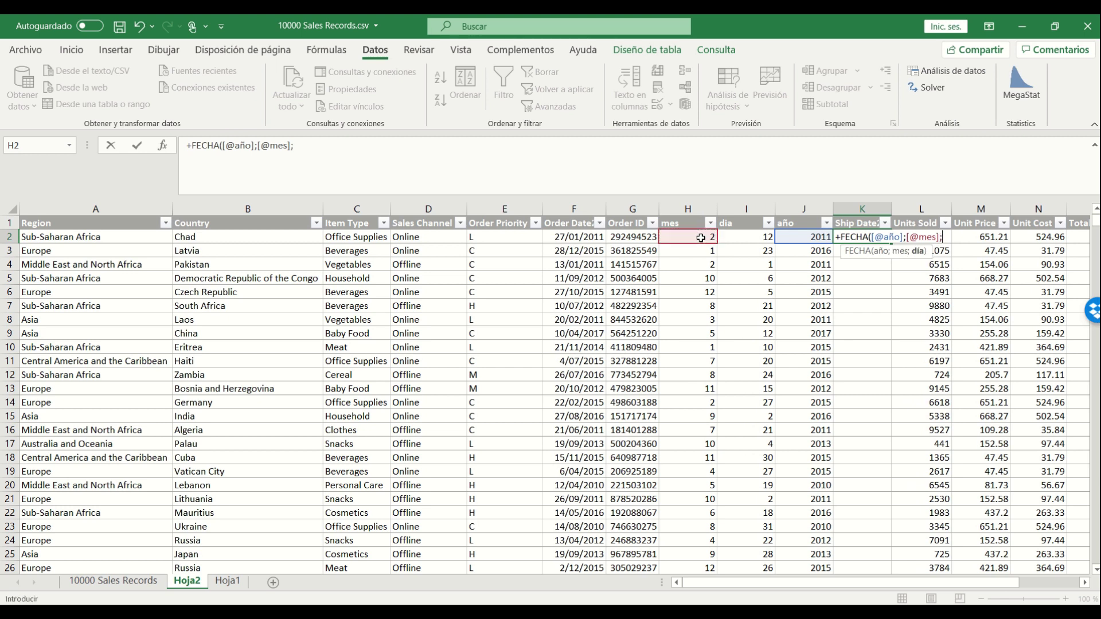
pyautogui.click(743, 238)
pyautogui.write(')')
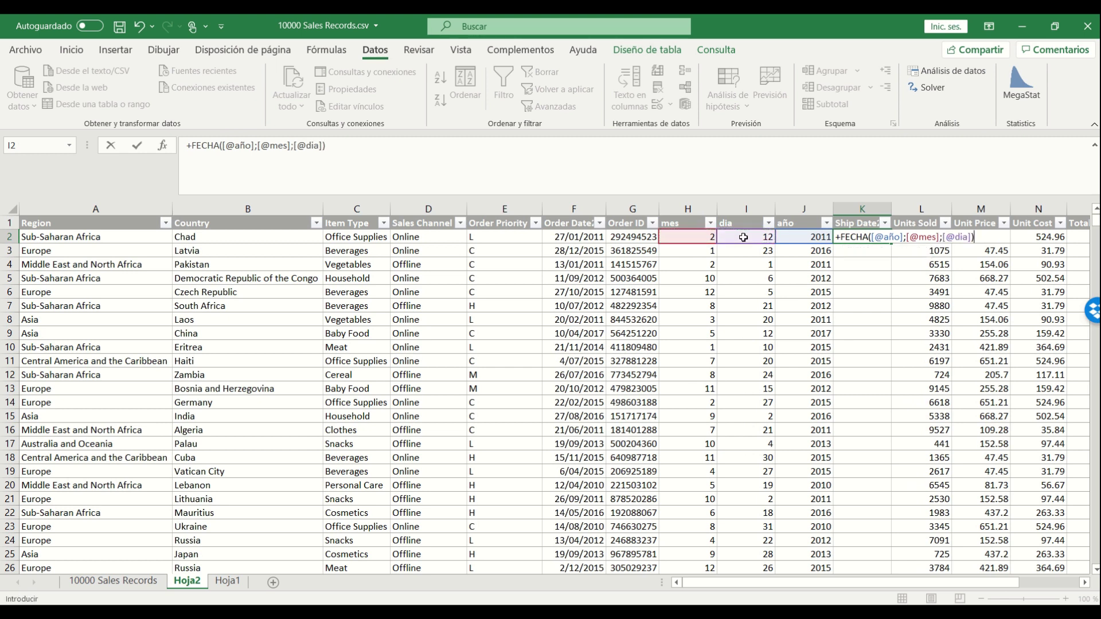
pyautogui.press('Return')
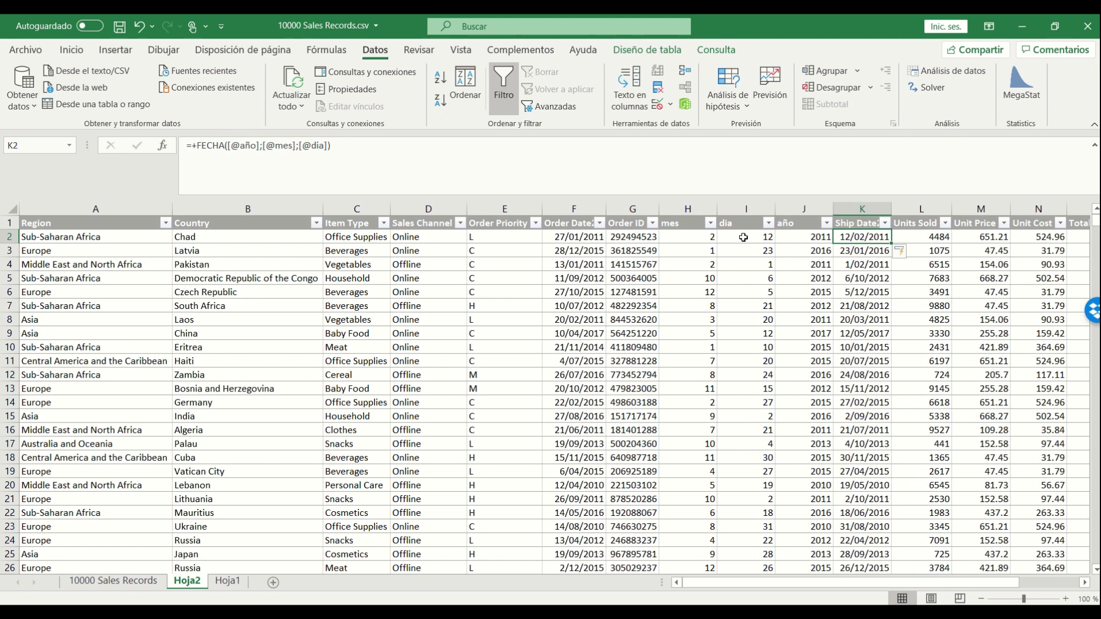
pyautogui.press('Down')
pyautogui.press('Down')
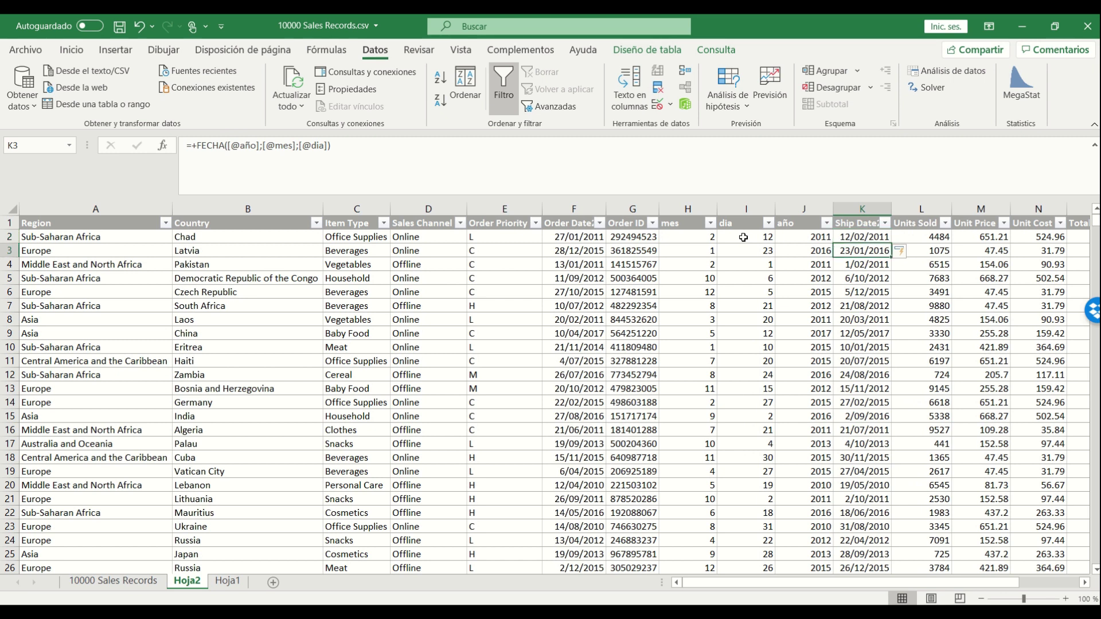
pyautogui.press('Up')
pyautogui.press('Up')
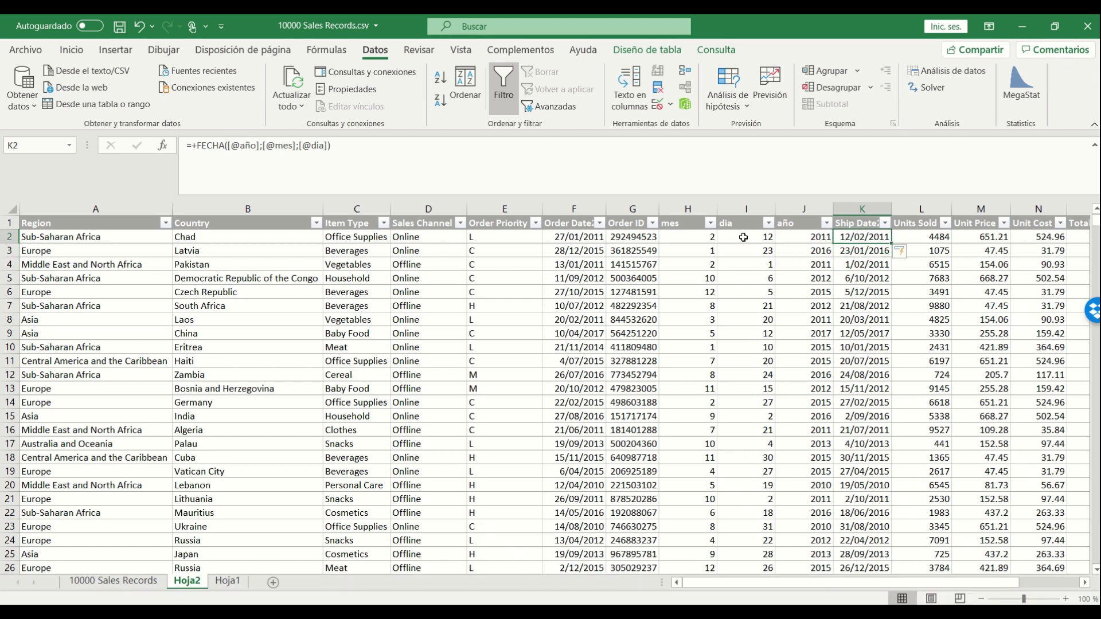
# - On the 10000 Sales Records sheet, extract the first ship date's month in O2 with the formula +MES(H2)
pyautogui.click(228, 582)
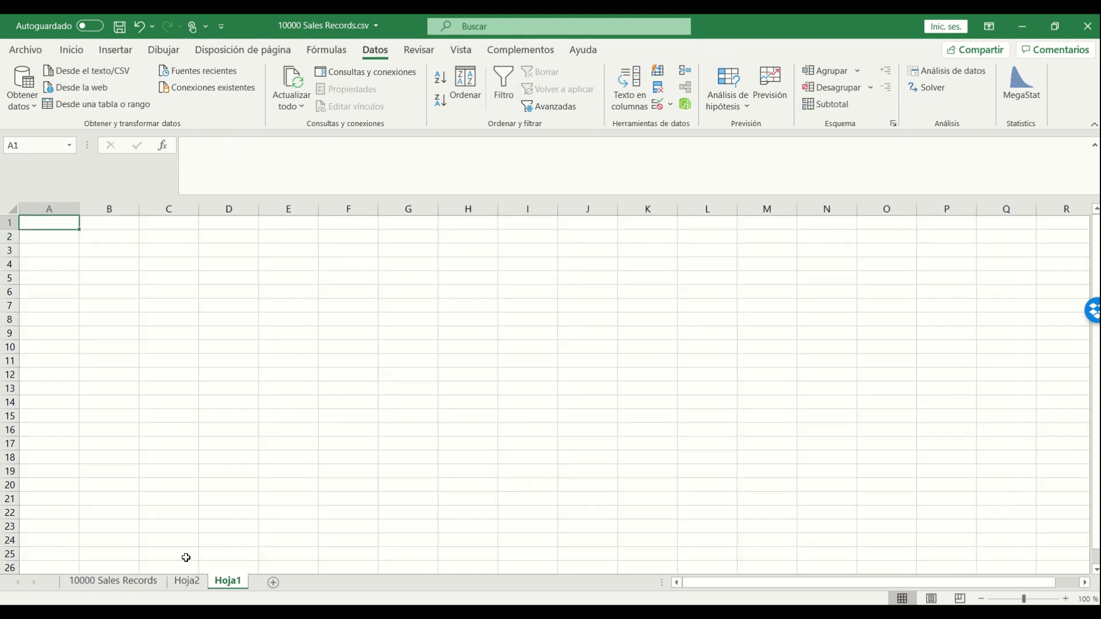
pyautogui.click(146, 583)
pyautogui.click(187, 581)
pyautogui.click(151, 582)
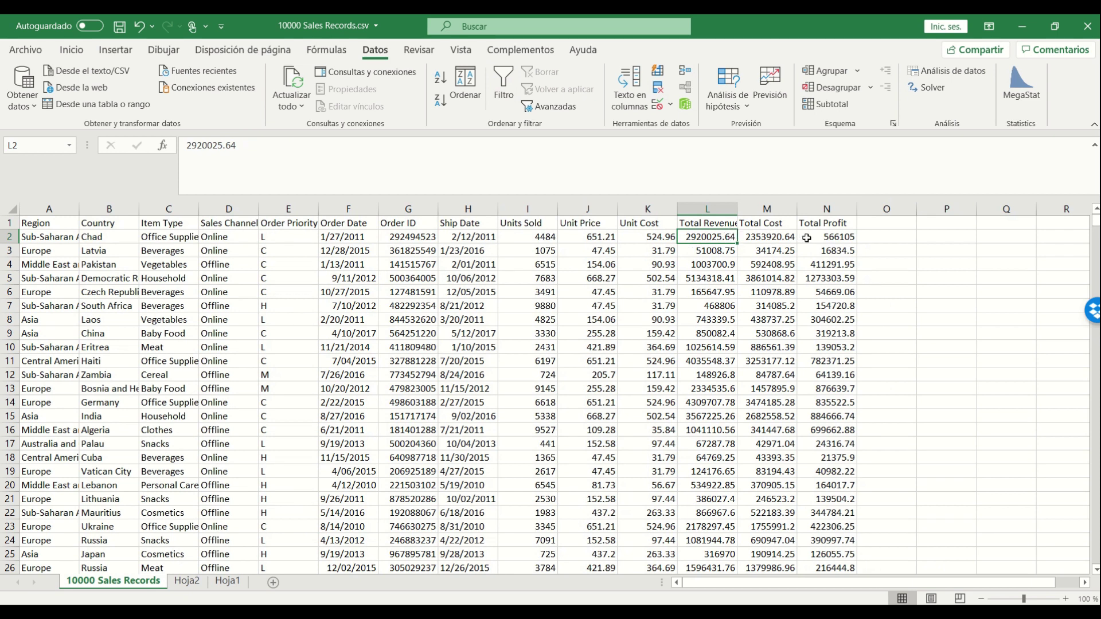
pyautogui.click(908, 238)
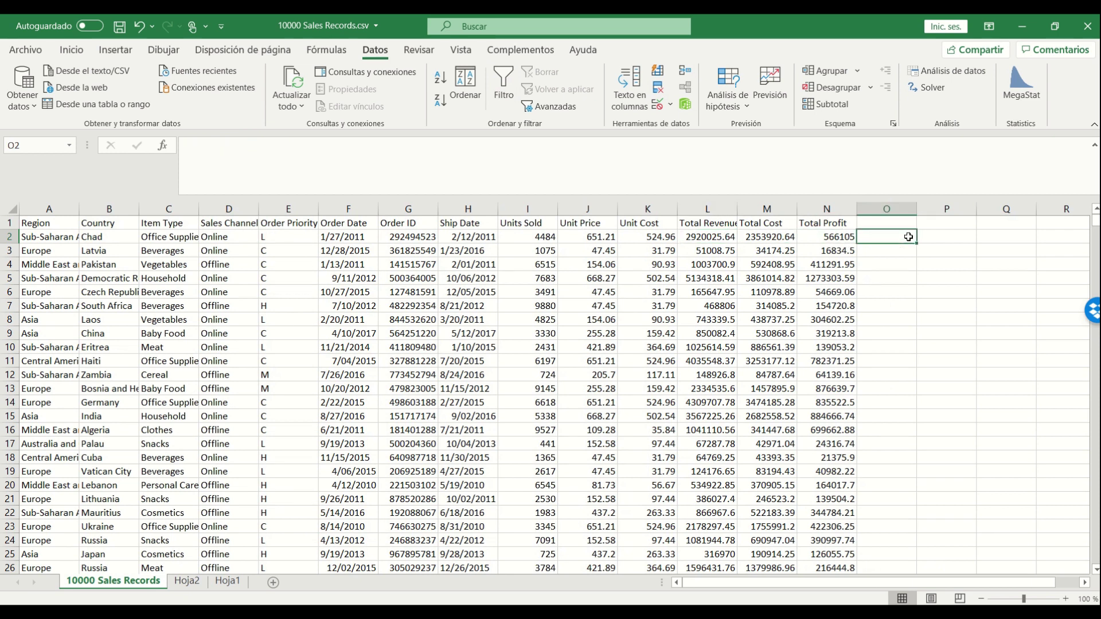
pyautogui.write('+MES(')
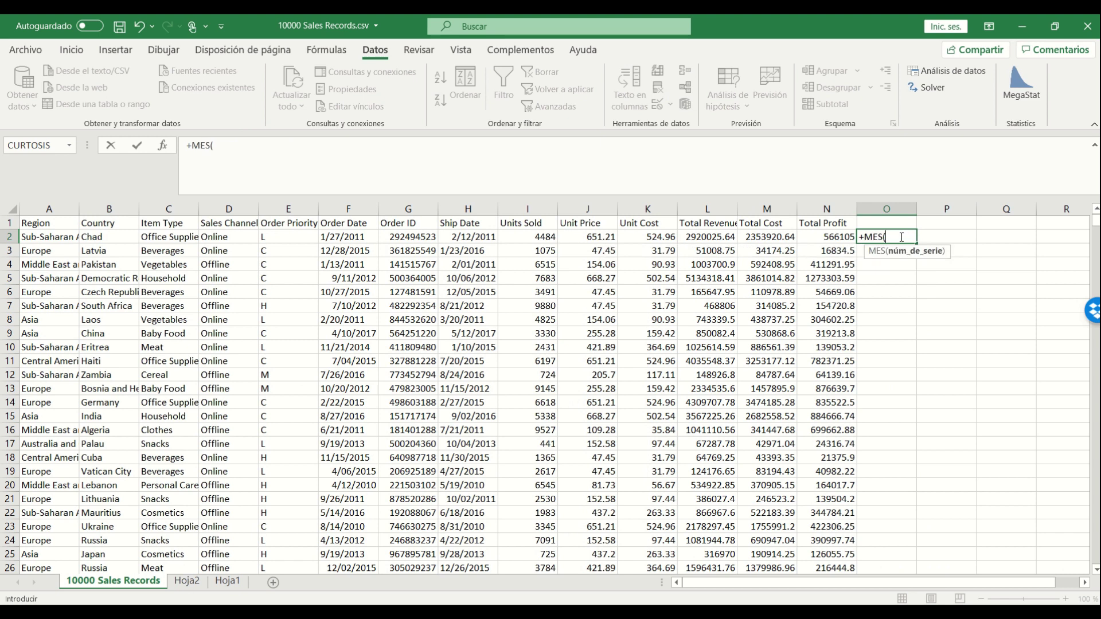
pyautogui.click(473, 237)
pyautogui.press('Return')
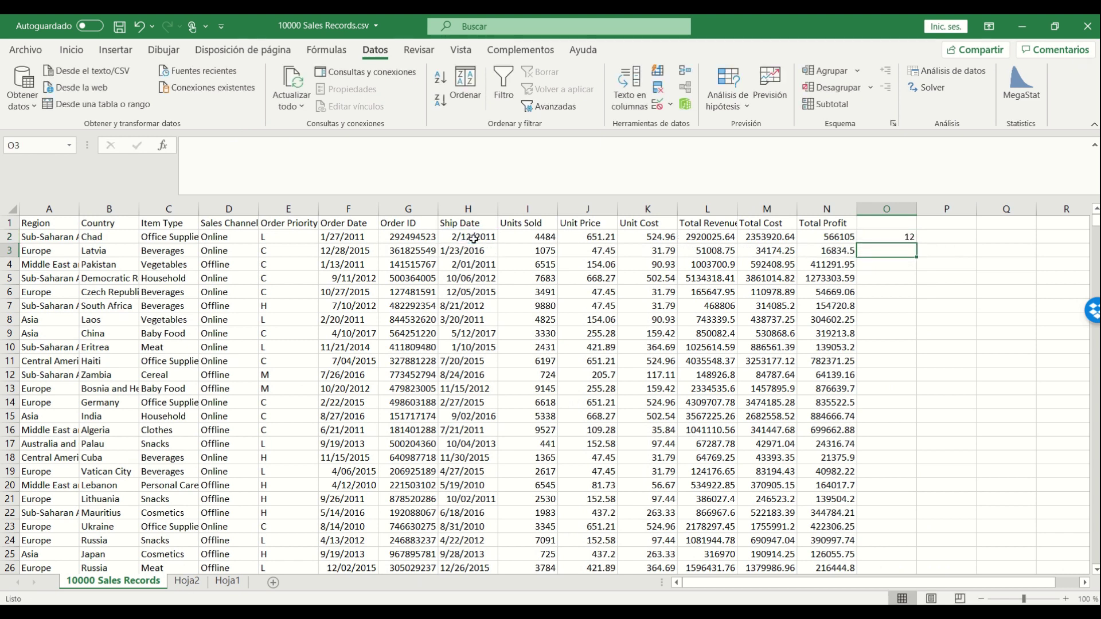
# - Fill the month formula in O2 down through all the sales records
pyautogui.press('Up')
pyautogui.press('Left')
pyautogui.press('Left')
pyautogui.press('Left')
pyautogui.press('Left')
pyautogui.press('Left')
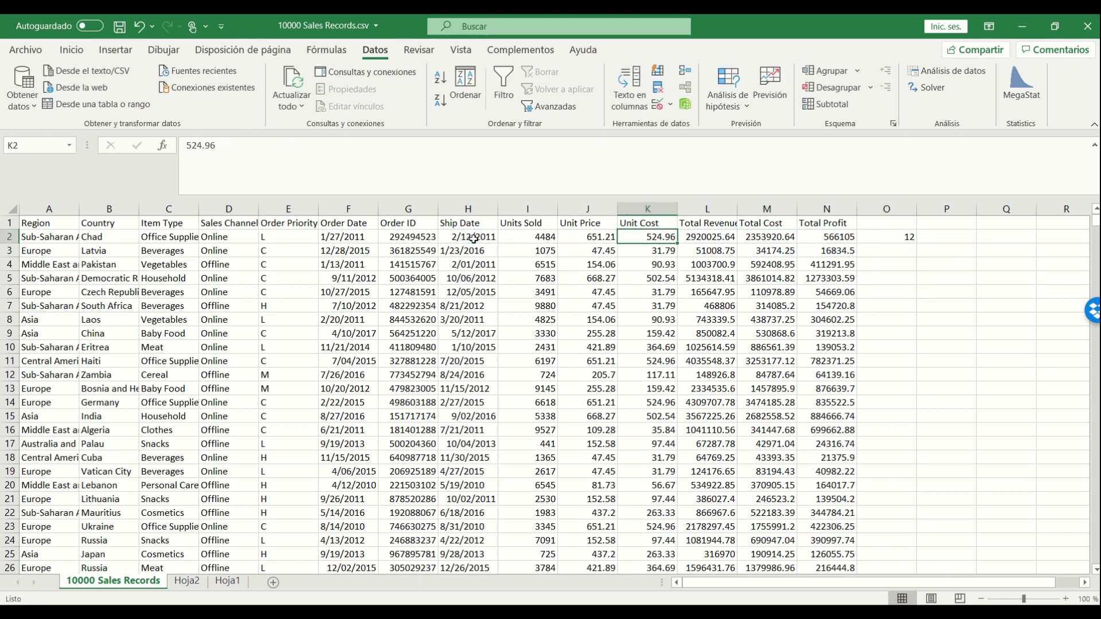
pyautogui.press('Right')
pyautogui.press('Right')
pyautogui.press('Right')
pyautogui.press('Right')
pyautogui.press('Right')
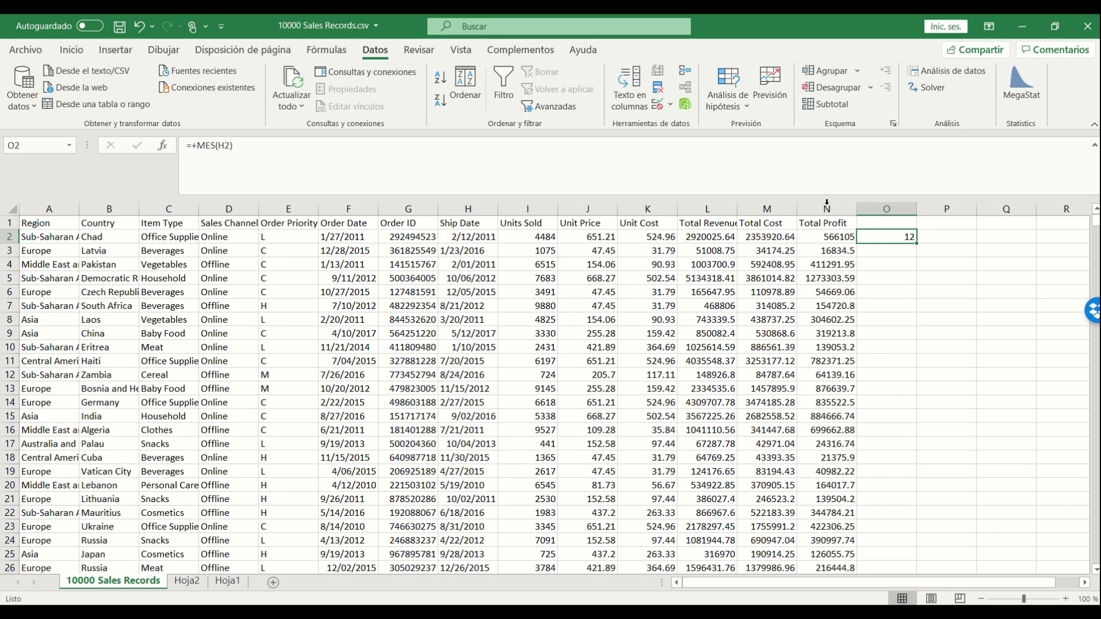
pyautogui.doubleClick(917, 246)
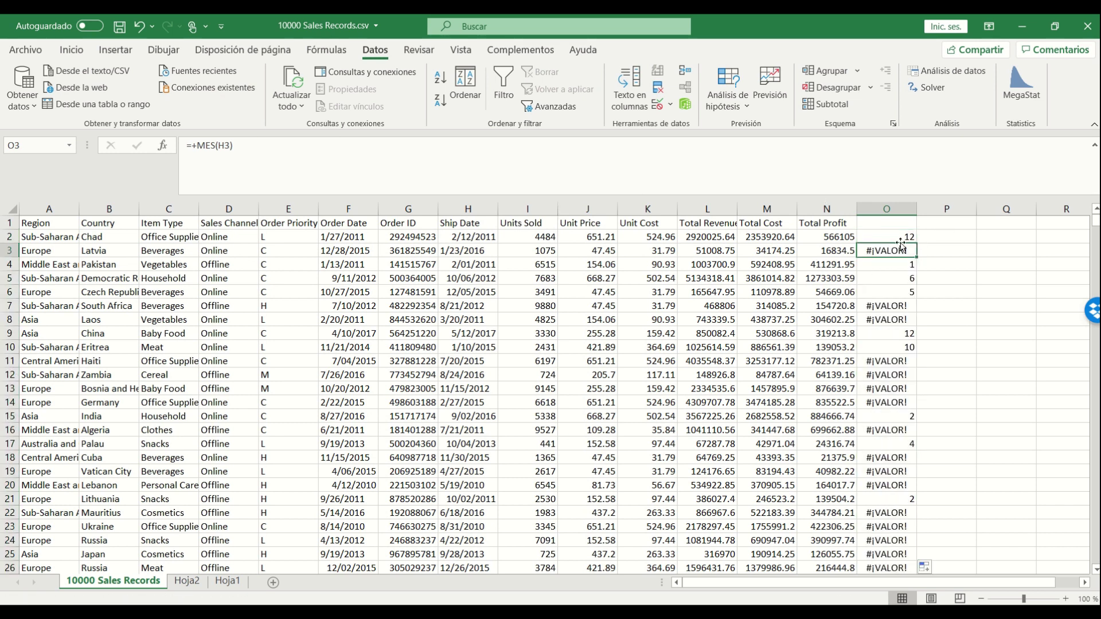
# - Delete the test month column O and return to the Hoja2 sheet
pyautogui.click(898, 207)
pyautogui.rightClick(898, 208)
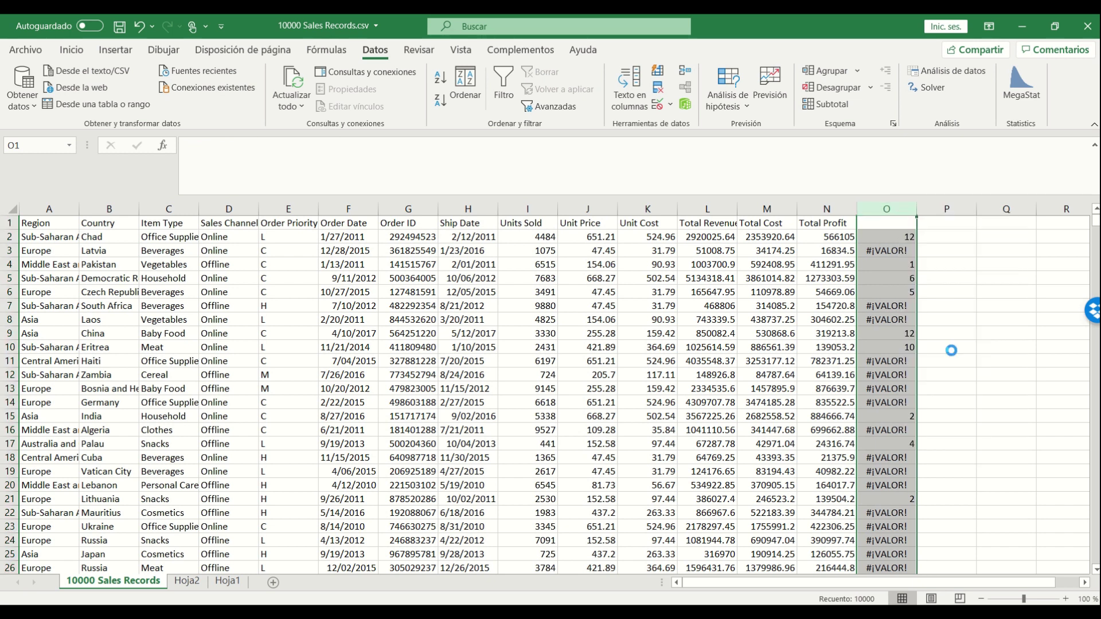
pyautogui.click(940, 355)
pyautogui.click(187, 581)
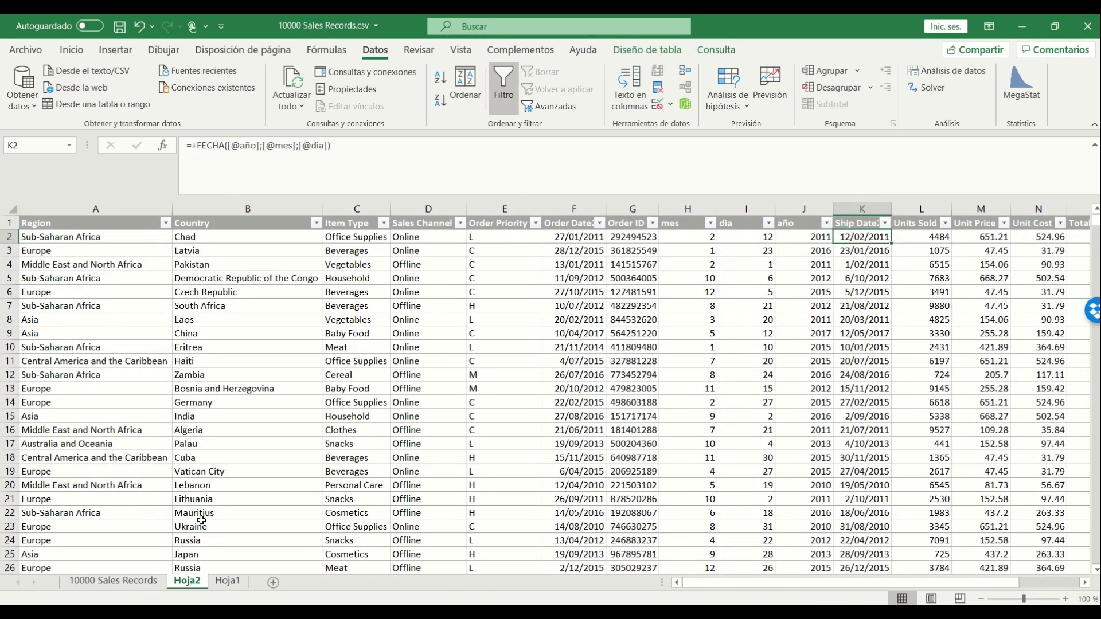
# - Look across the table's columns from dia to Total Profit and back to Region
pyautogui.click(771, 304)
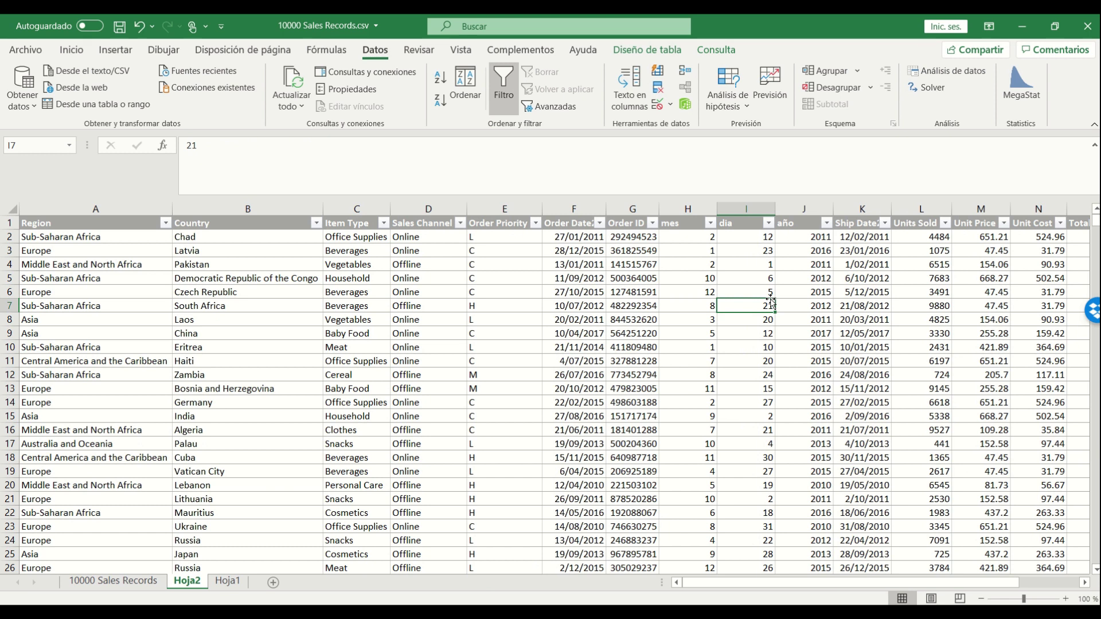
pyautogui.press('Right')
pyautogui.press('Right')
pyautogui.press('Right')
pyautogui.press('Right')
pyautogui.press('Right')
pyautogui.press('Right')
pyautogui.press('Right')
pyautogui.press('Right')
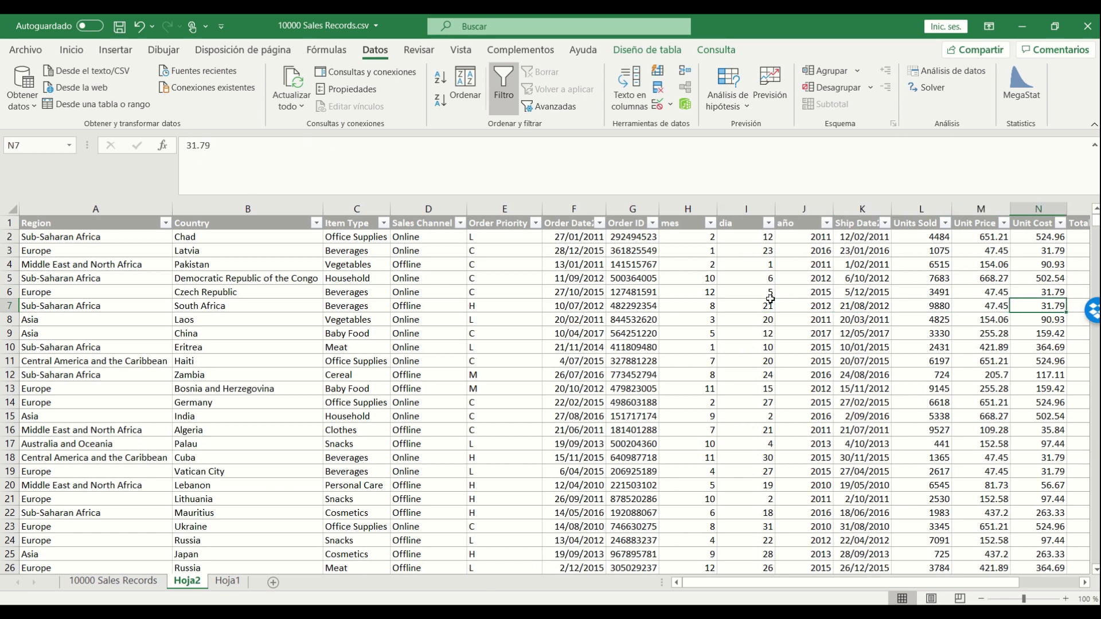
pyautogui.press('Left')
pyautogui.press('Left')
pyautogui.press('Left')
pyautogui.press('Left')
pyautogui.press('Left')
pyautogui.press('Left')
pyautogui.press('Left')
pyautogui.press('Left')
pyautogui.press('Left')
pyautogui.press('Left')
pyautogui.press('Left')
pyautogui.press('Left')
pyautogui.press('Left')
pyautogui.press('Left')
pyautogui.press('Left')
pyautogui.press('Left')
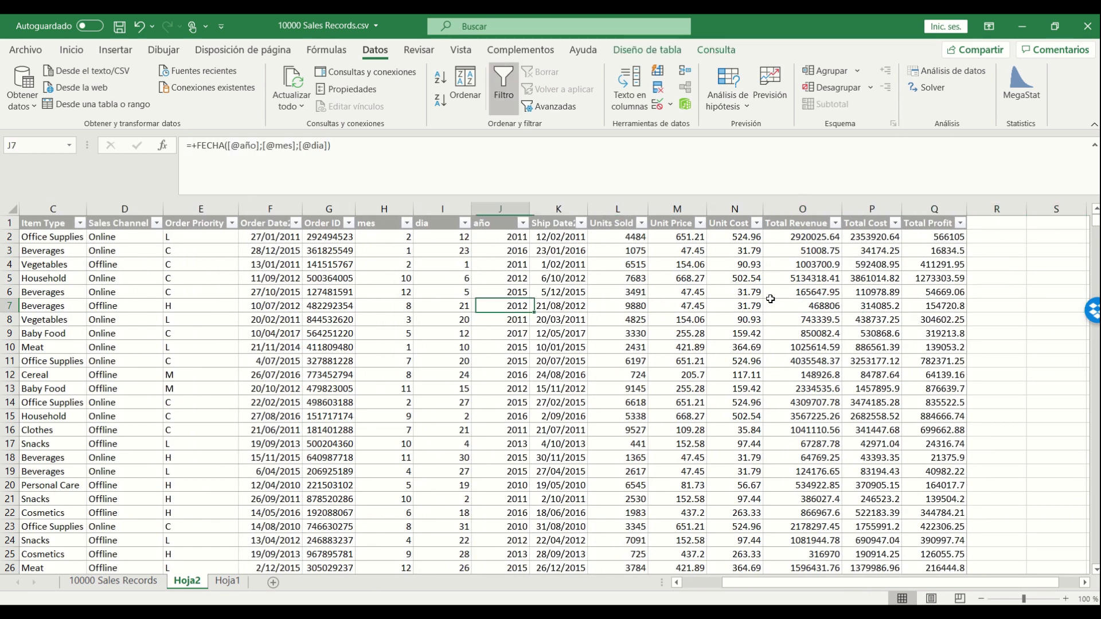
# - Create a pivot table on a new worksheet from the entire _10000_Sales_Records table
pyautogui.press('Up')
pyautogui.press('Up')
pyautogui.press('Up')
pyautogui.press('Up')
pyautogui.press('Up')
pyautogui.press('Up')
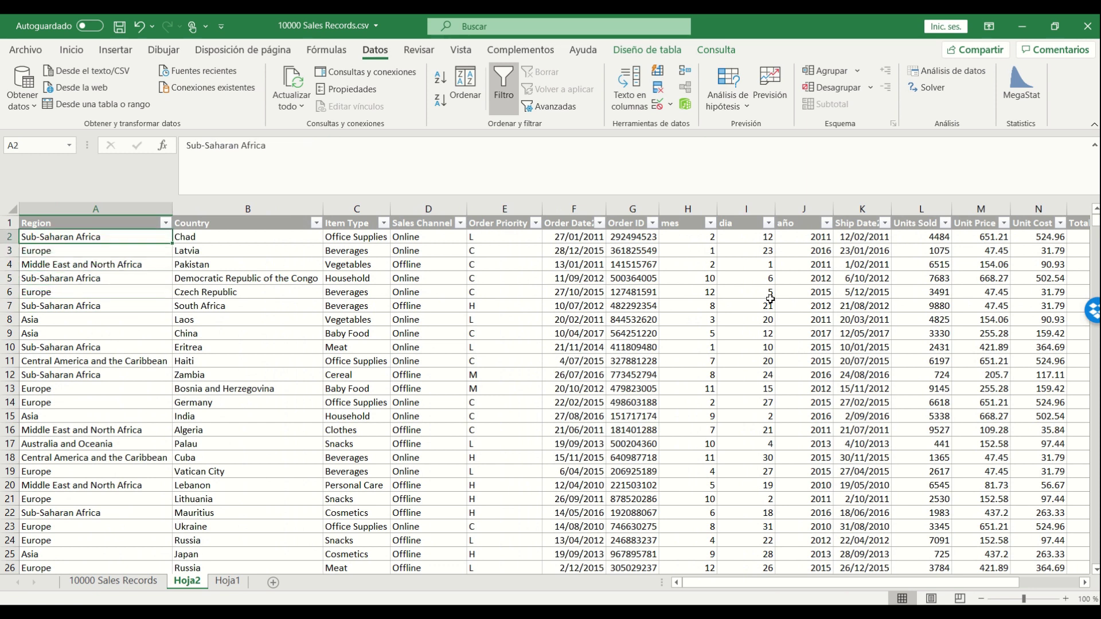
pyautogui.hotkey('ctrl', 'shift', 'End')
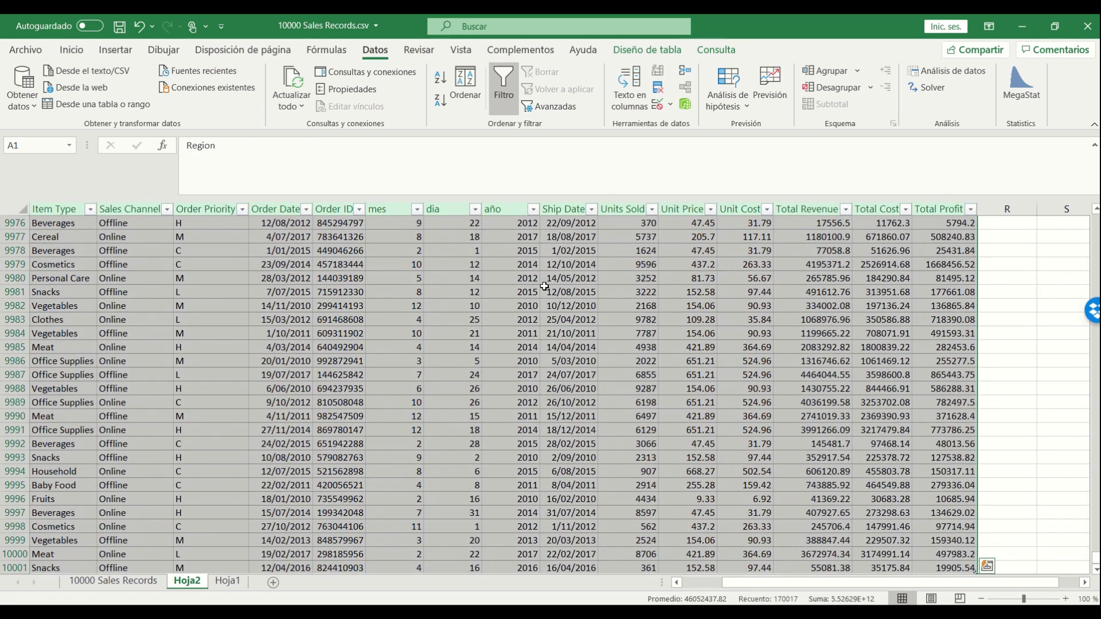
pyautogui.click(115, 49)
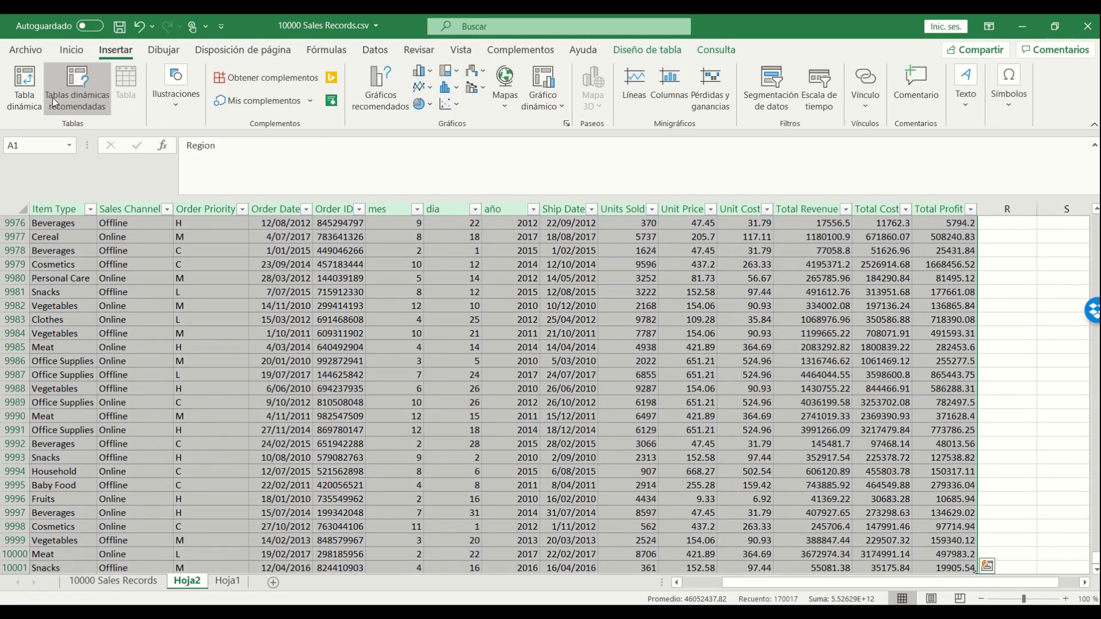
pyautogui.click(30, 99)
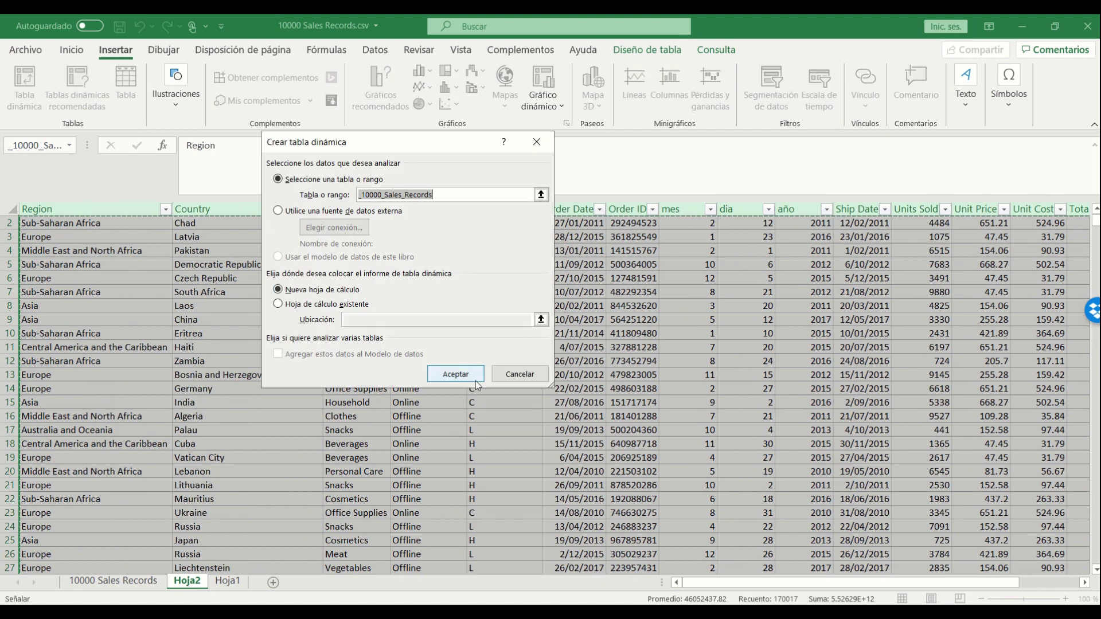
pyautogui.click(459, 373)
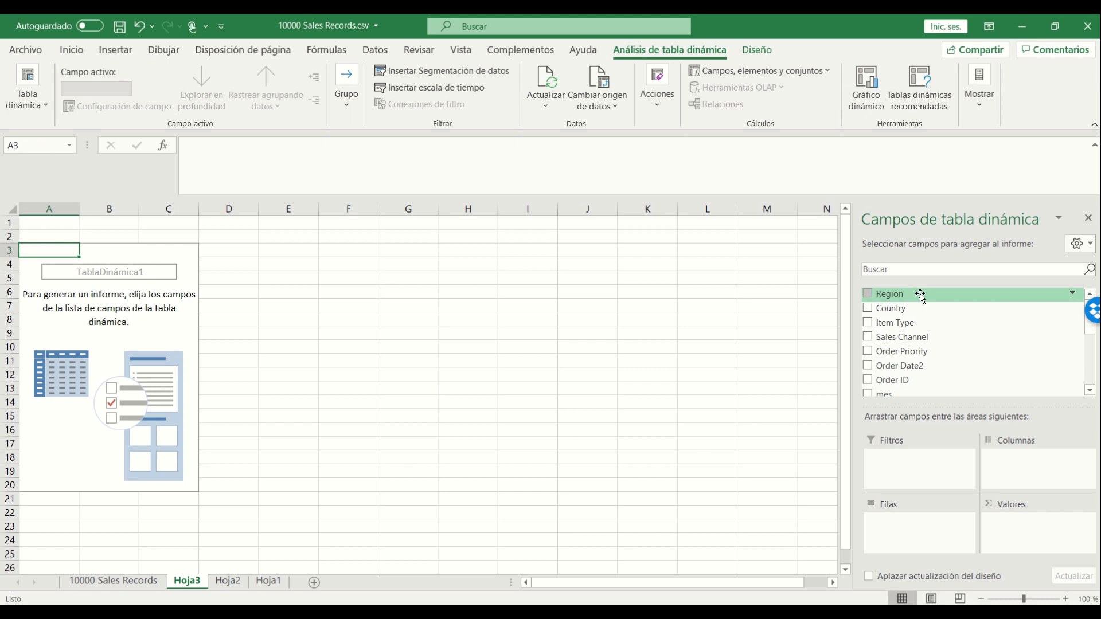
# - Lay out the pivot table with Region as the columns and Item Type as the rows
pyautogui.moveTo(918, 293); pyautogui.dragTo(1016, 481)
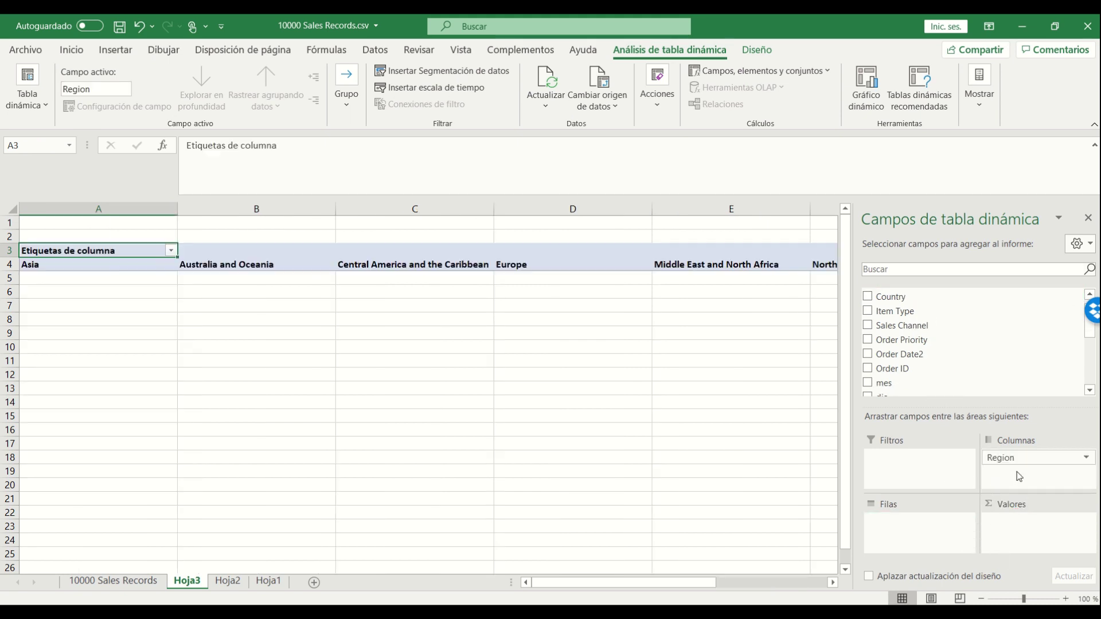
pyautogui.scroll(-1, 945, 329)
pyautogui.scroll(-3, 946, 344)
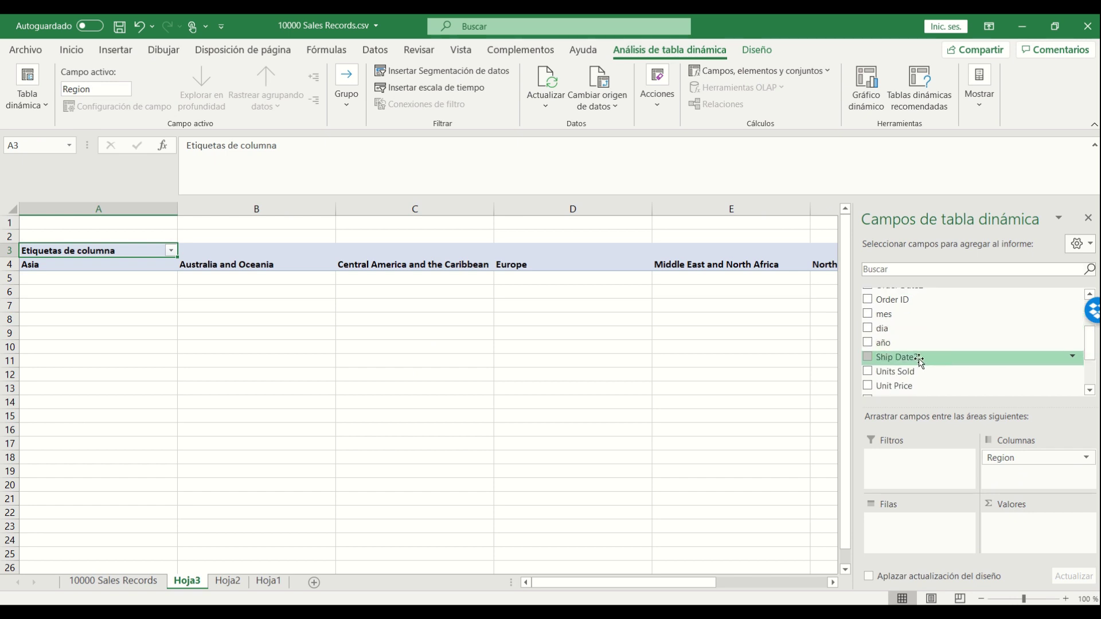
pyautogui.scroll(3, 937, 358)
pyautogui.scroll(2, 936, 360)
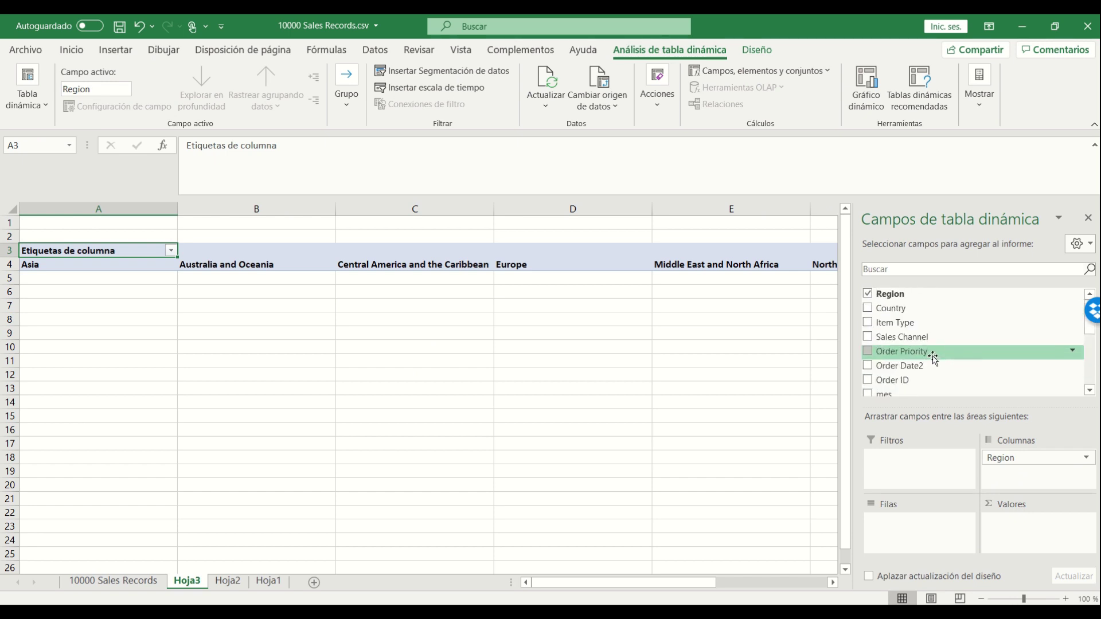
pyautogui.moveTo(941, 320); pyautogui.dragTo(941, 527)
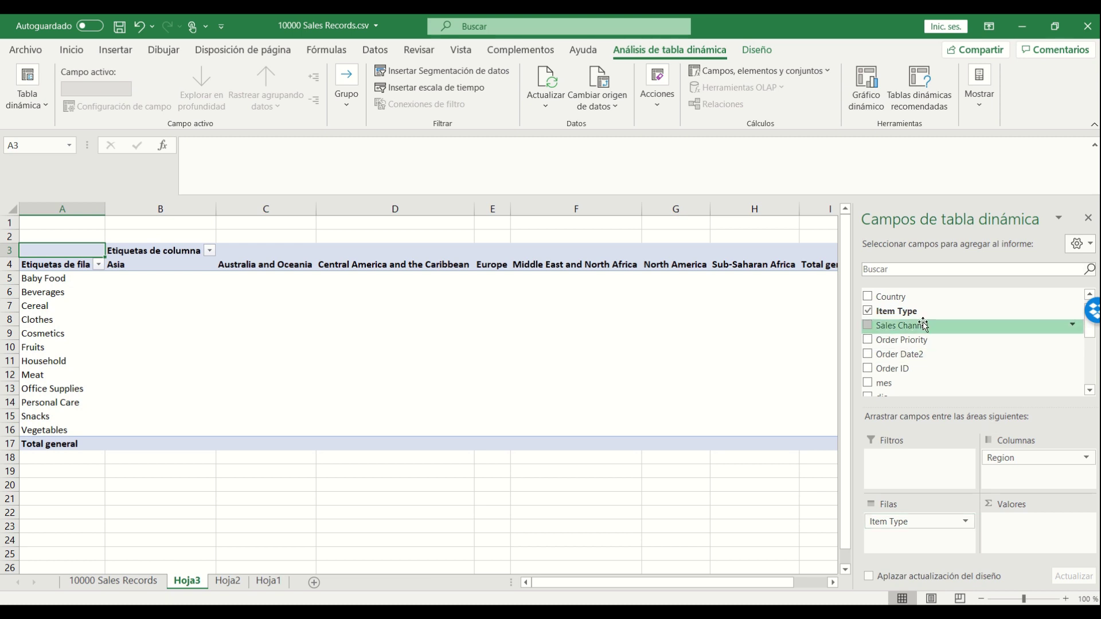
# - Add Total Profit to the pivot table's values as a sum
pyautogui.scroll(-1, 919, 333)
pyautogui.scroll(-4, 918, 334)
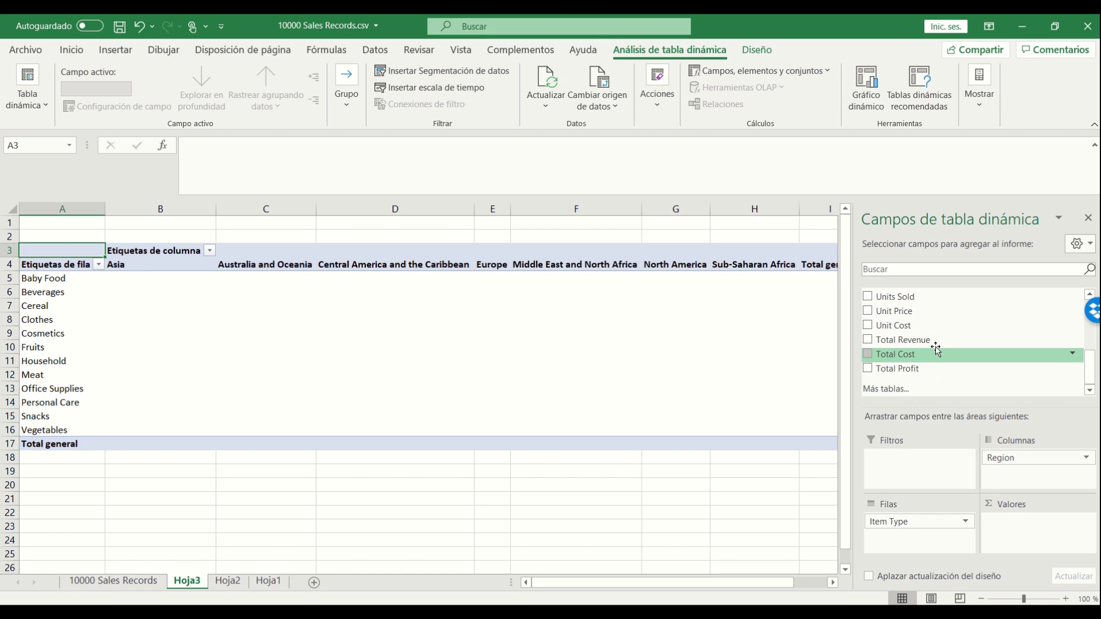
pyautogui.moveTo(927, 372); pyautogui.dragTo(1032, 539)
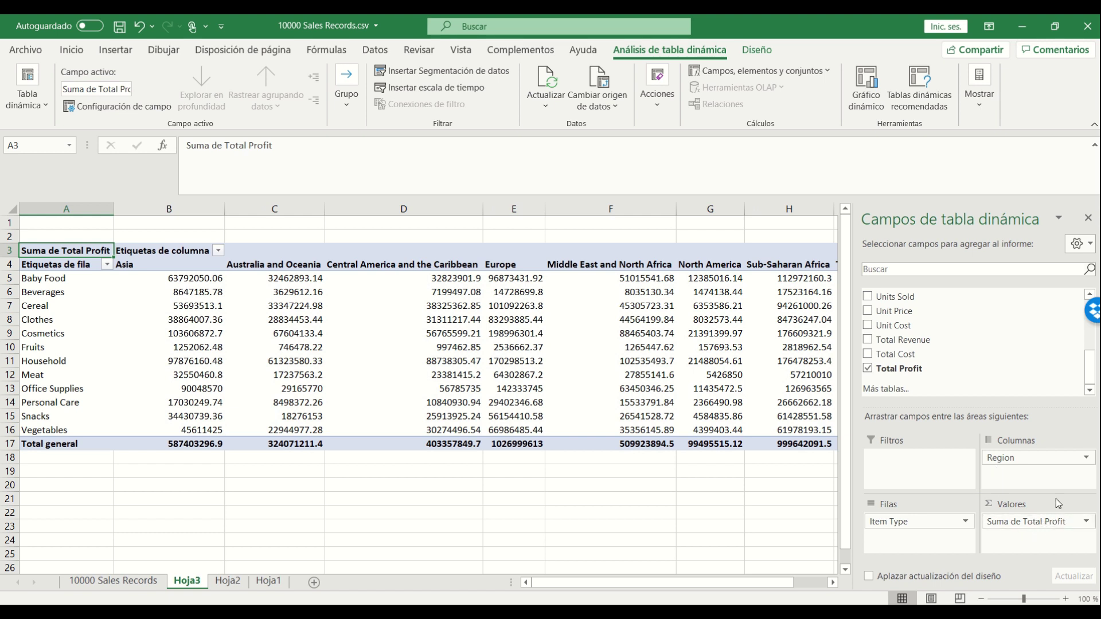
pyautogui.scroll(5, 975, 386)
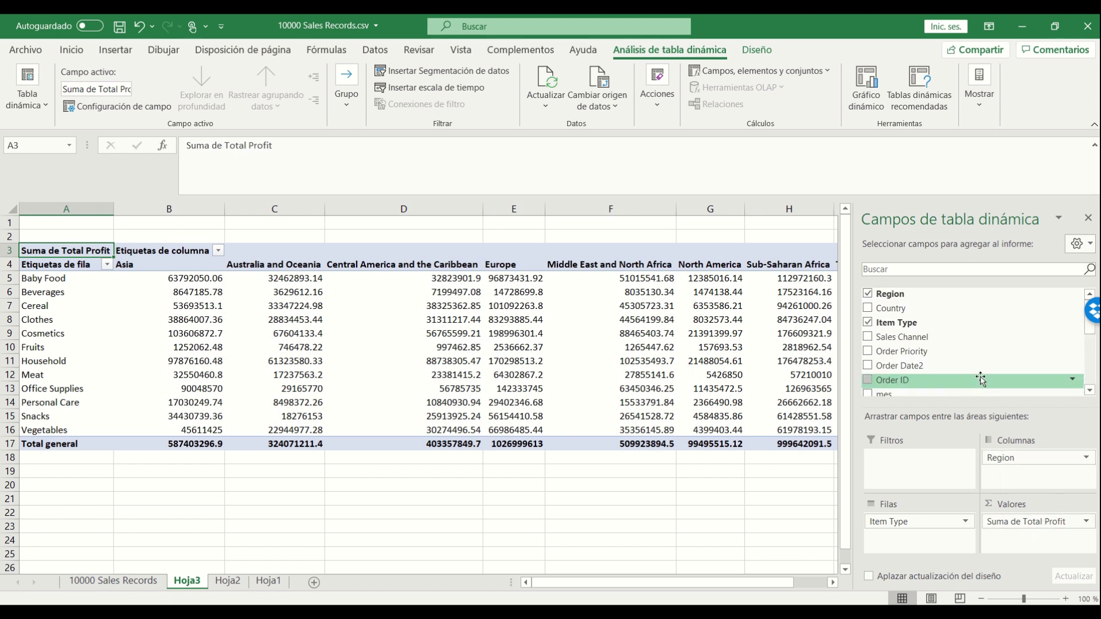
pyautogui.click(636, 505)
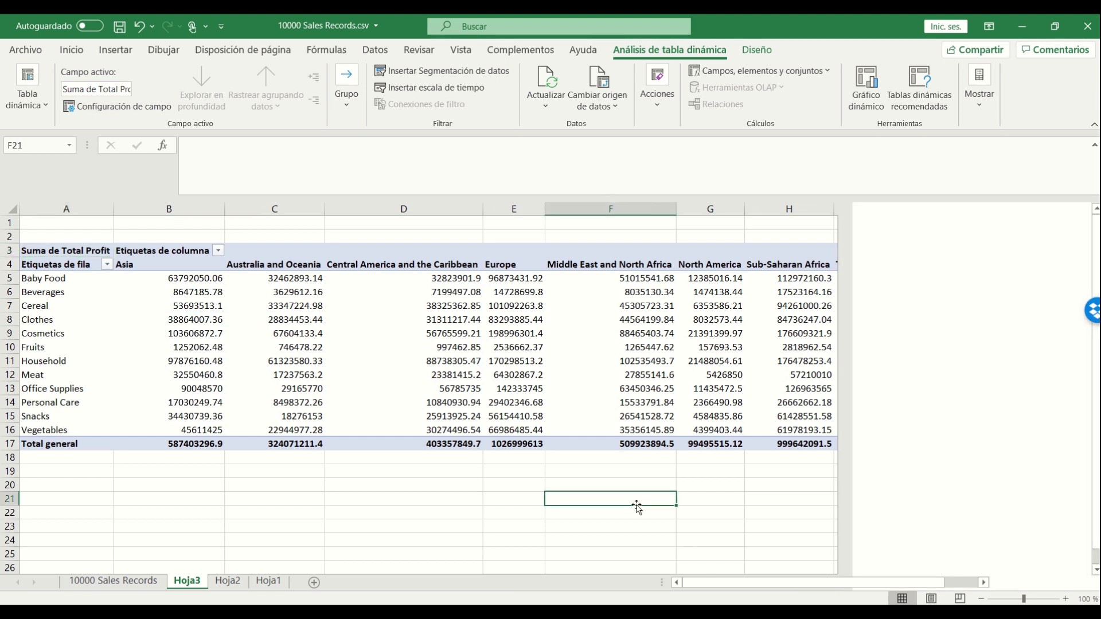
pyautogui.click(78, 227)
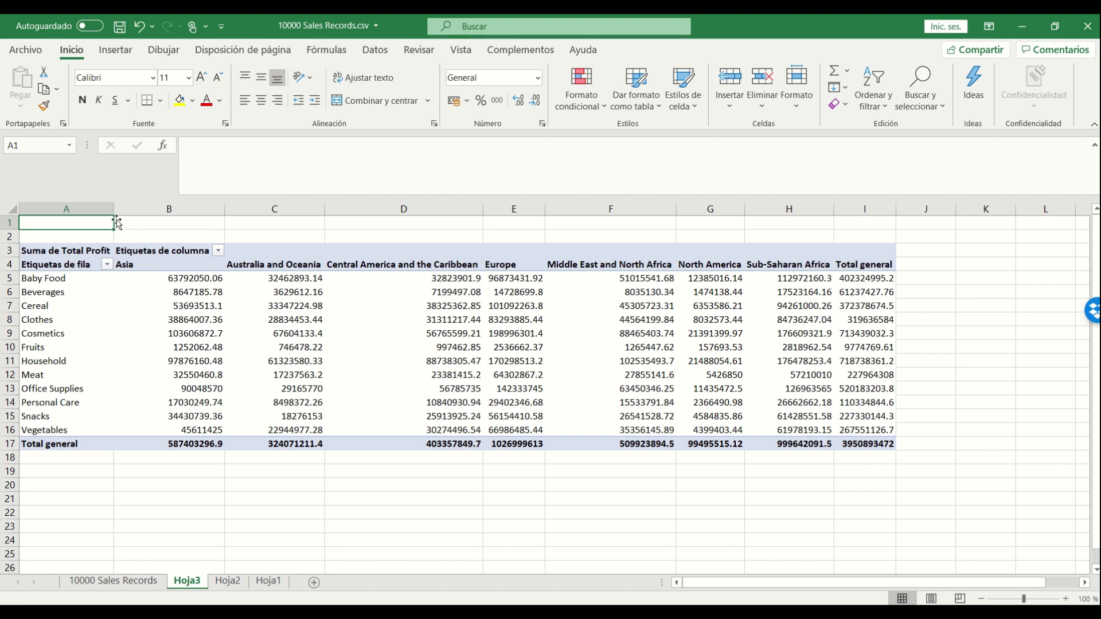
pyautogui.moveTo(106, 222); pyautogui.dragTo(132, 220)
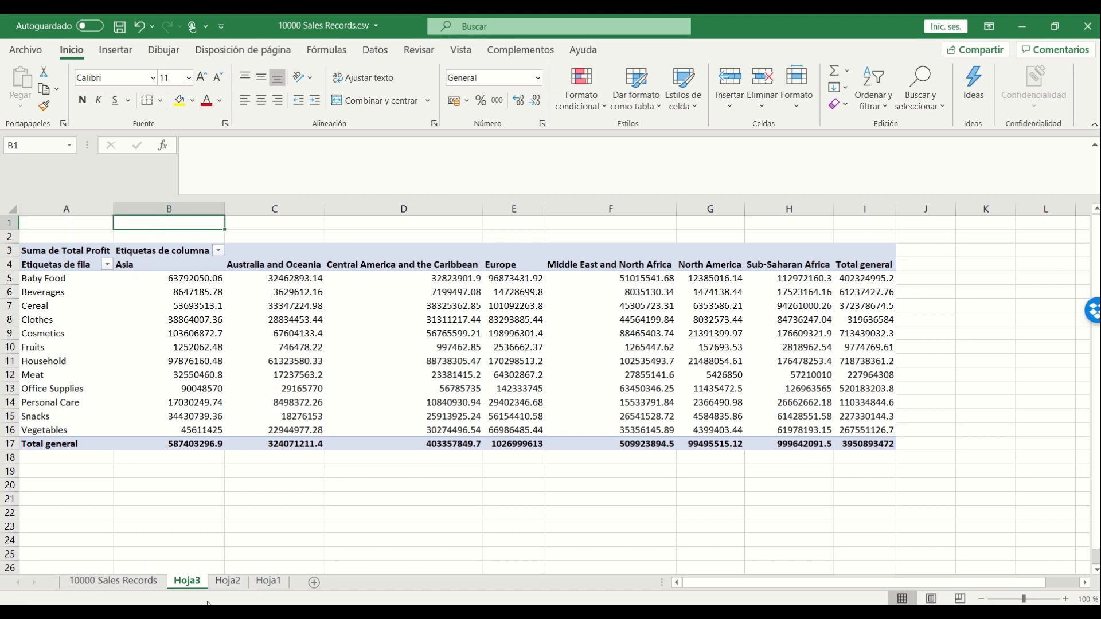
# - On the Hoja2 sheet, insert a table column before Order ID and title it año
pyautogui.click(227, 581)
pyautogui.click(609, 236)
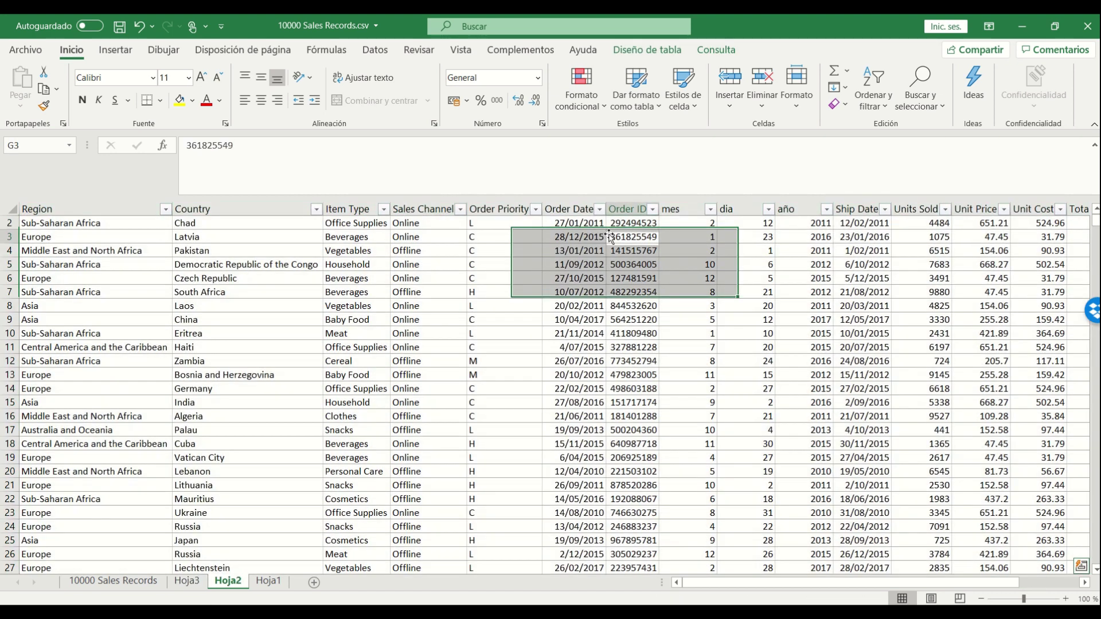
pyautogui.scroll(1, 815, 300)
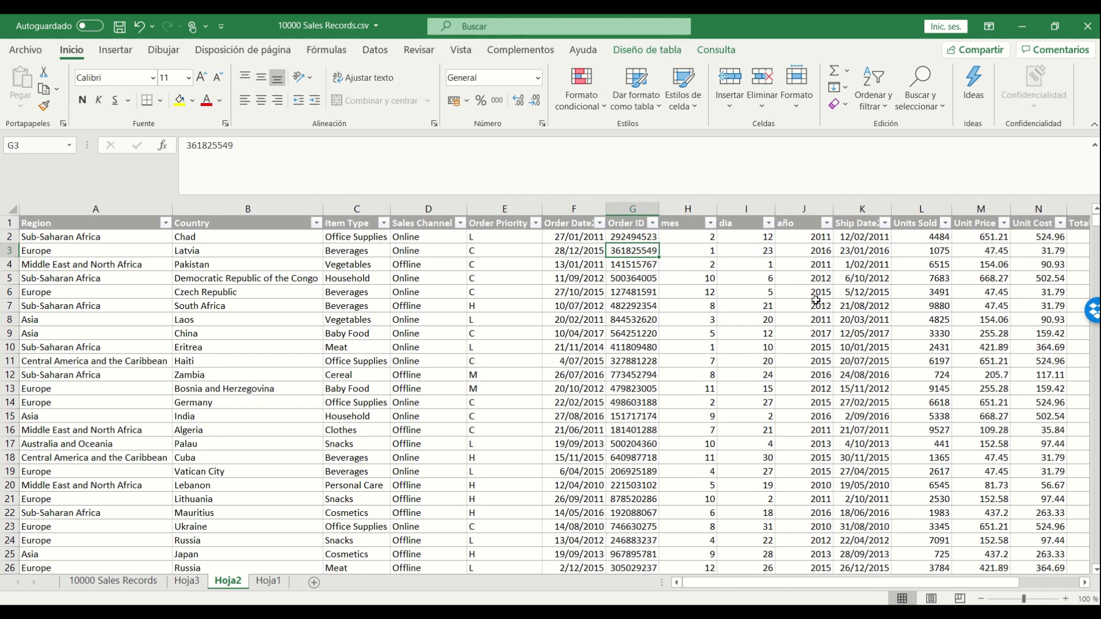
pyautogui.click(633, 208)
pyautogui.rightClick(634, 208)
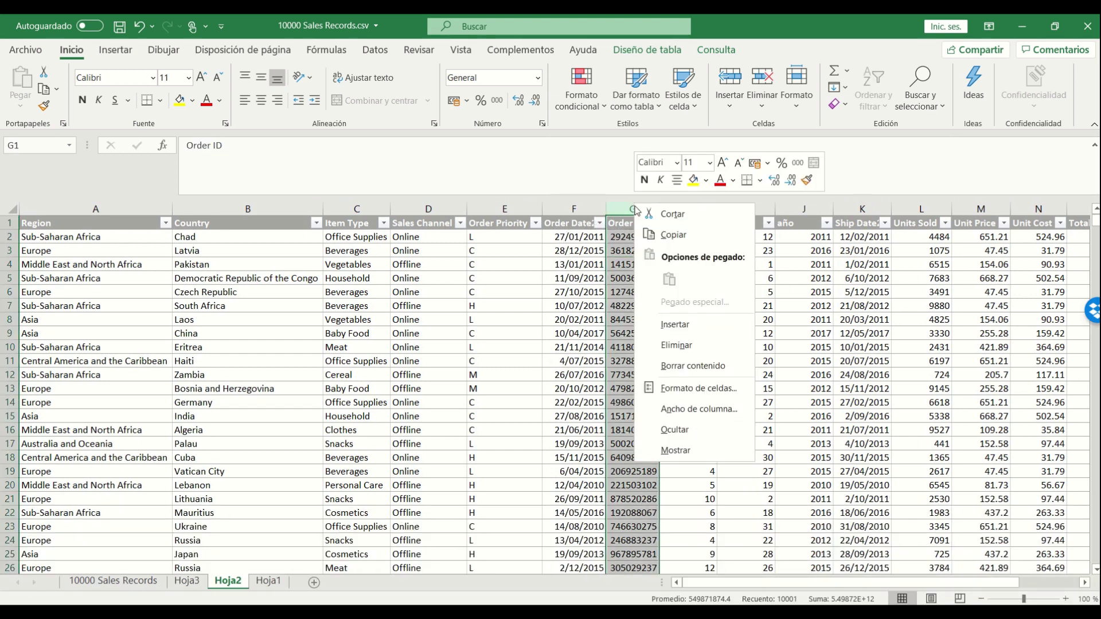
pyautogui.click(690, 326)
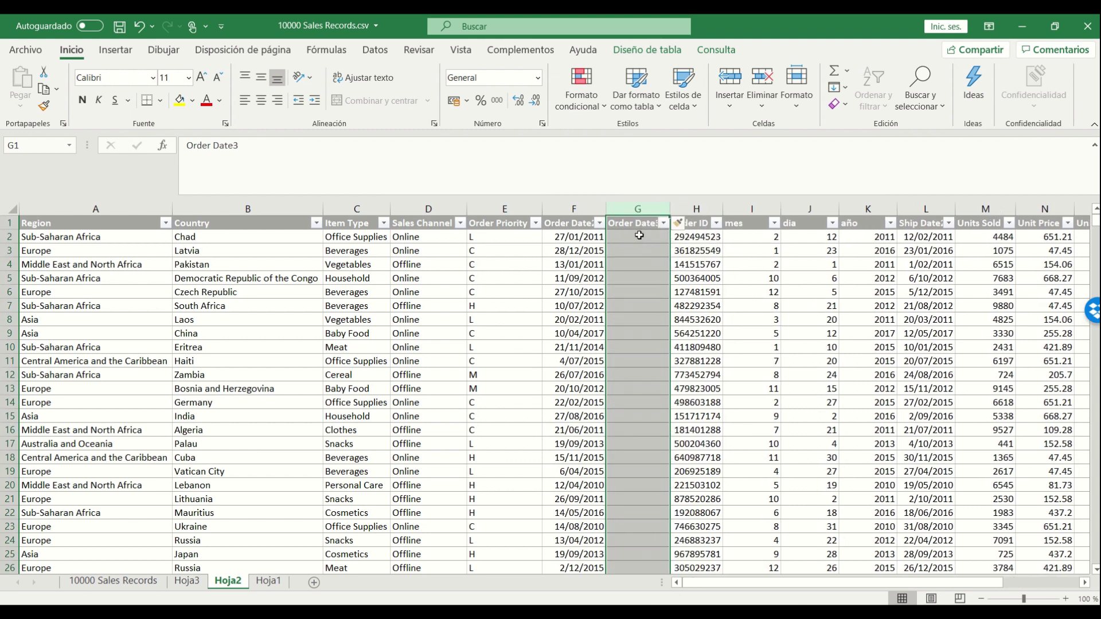
pyautogui.write('año')
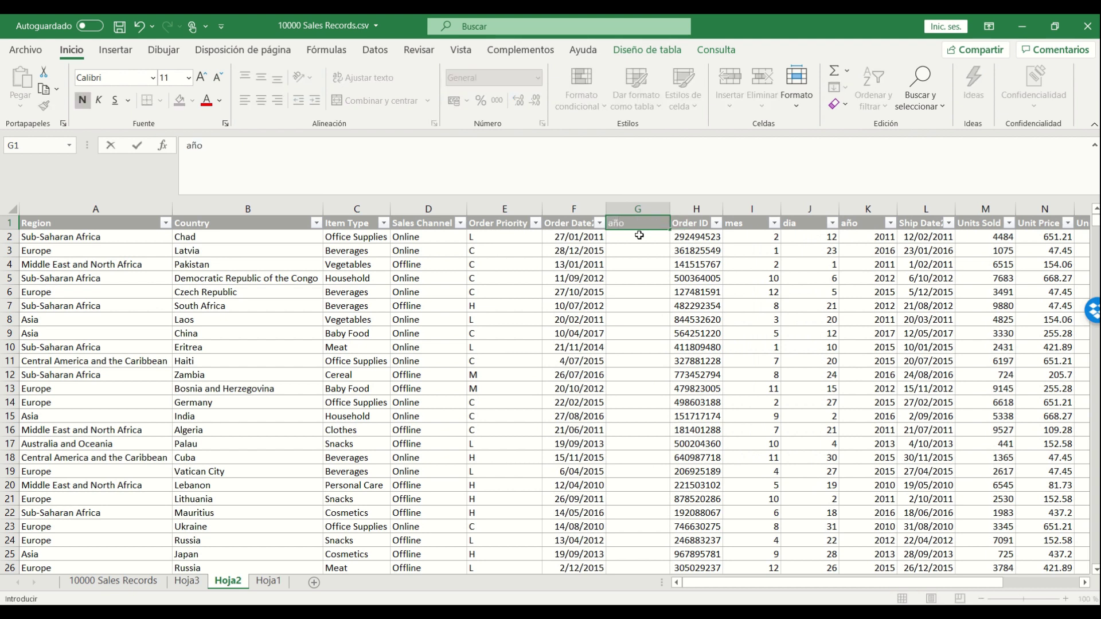
pyautogui.press('Return')
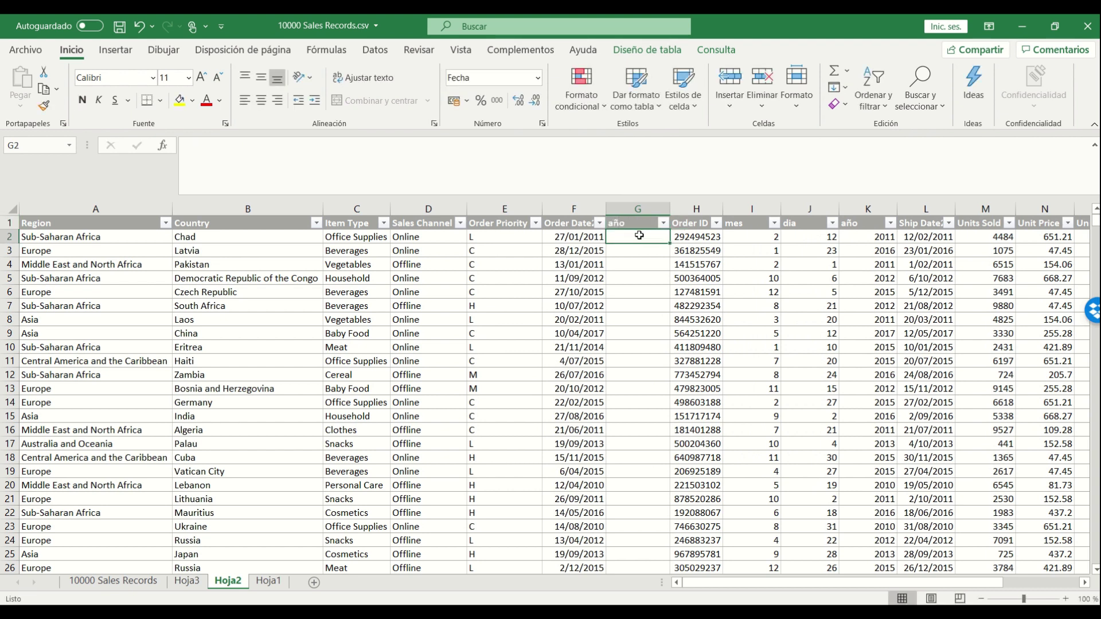
# - Fill the new año column with the order year using the formula +AÑO([@[Order Date2]])
pyautogui.write('+año')
pyautogui.press('Tab')
pyautogui.click(571, 235)
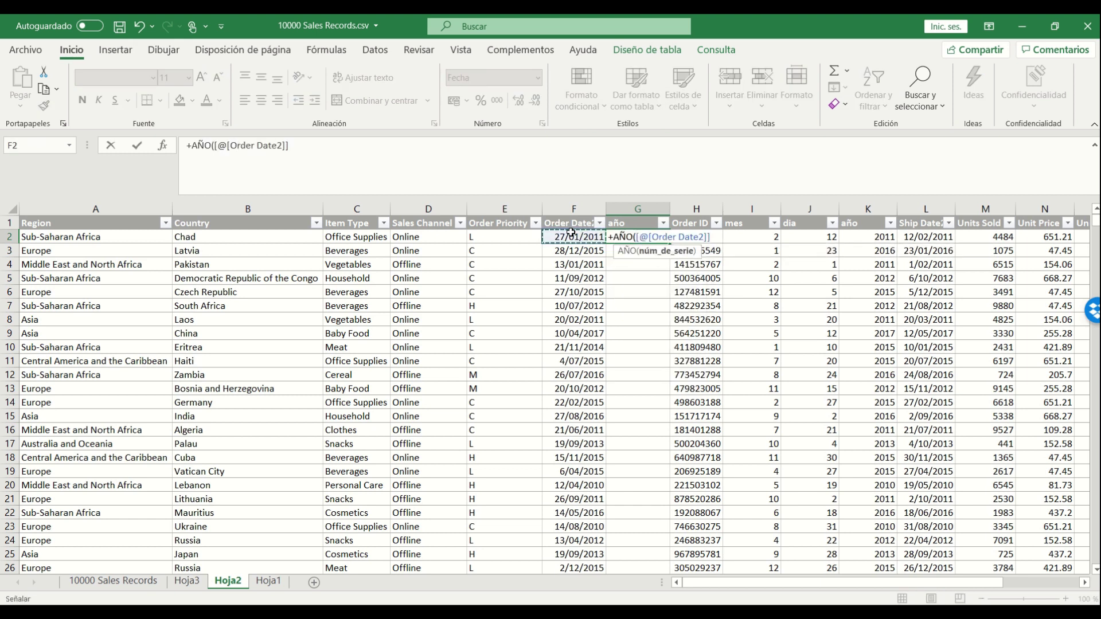
pyautogui.write(')')
pyautogui.press('Return')
# - Apply the General number format to all values in the new año column and check its formula
pyautogui.click(651, 236)
pyautogui.hotkey('ctrl', 'shift', 'Down')
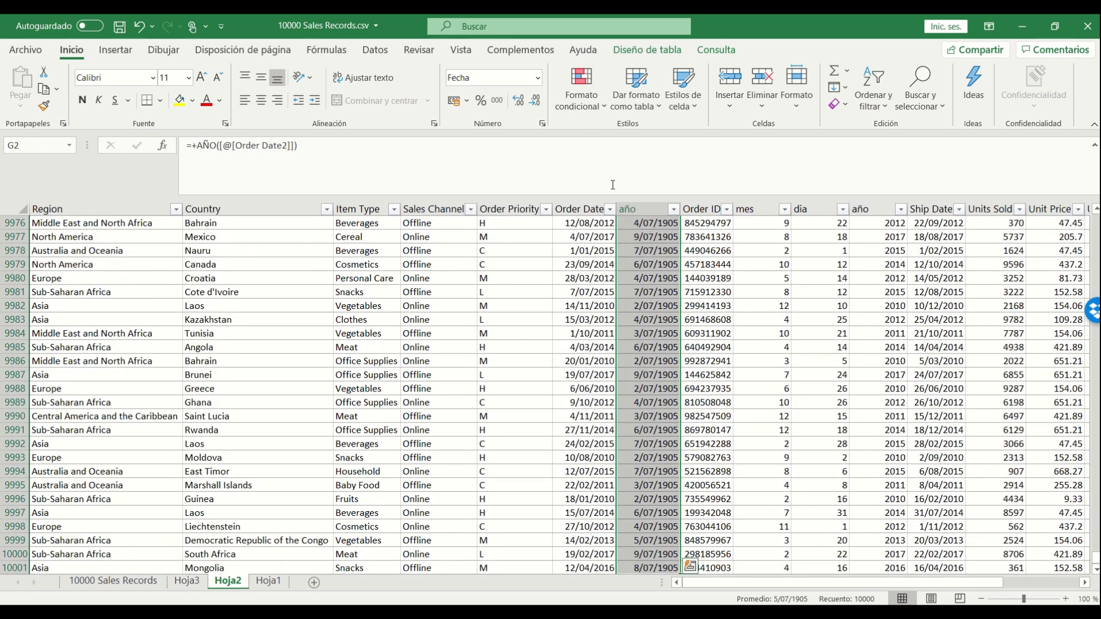
pyautogui.click(537, 77)
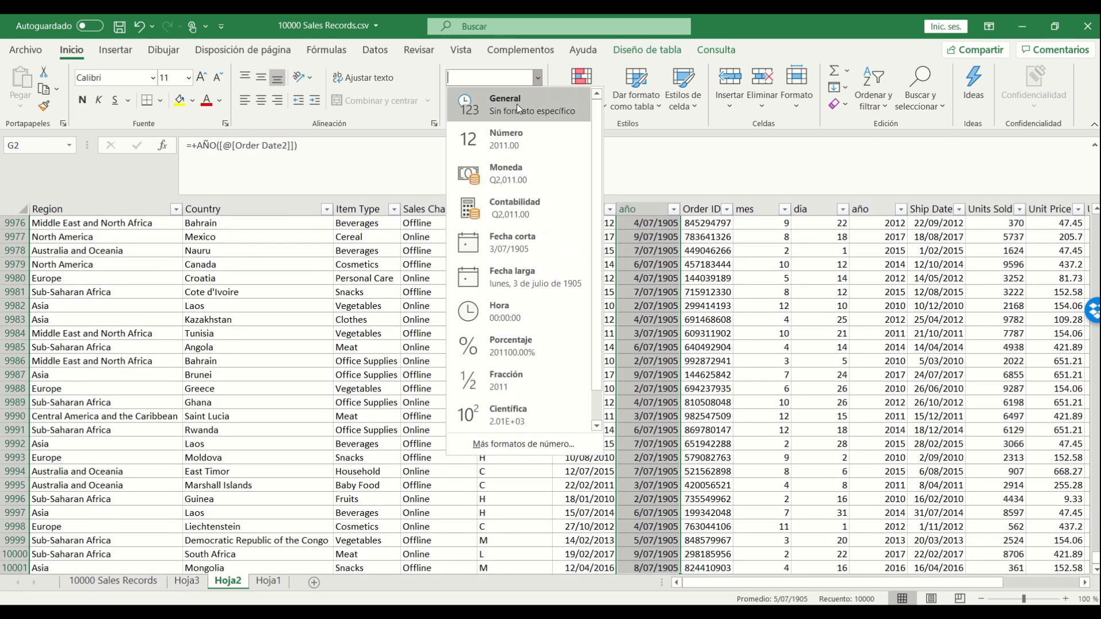
pyautogui.click(514, 111)
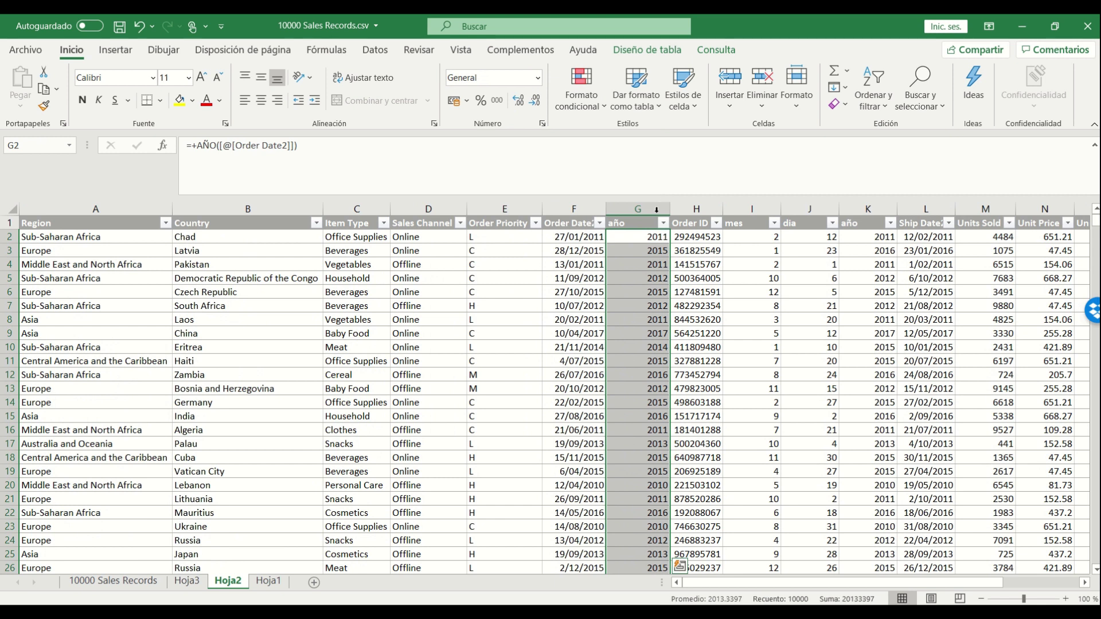
pyautogui.press('F2')
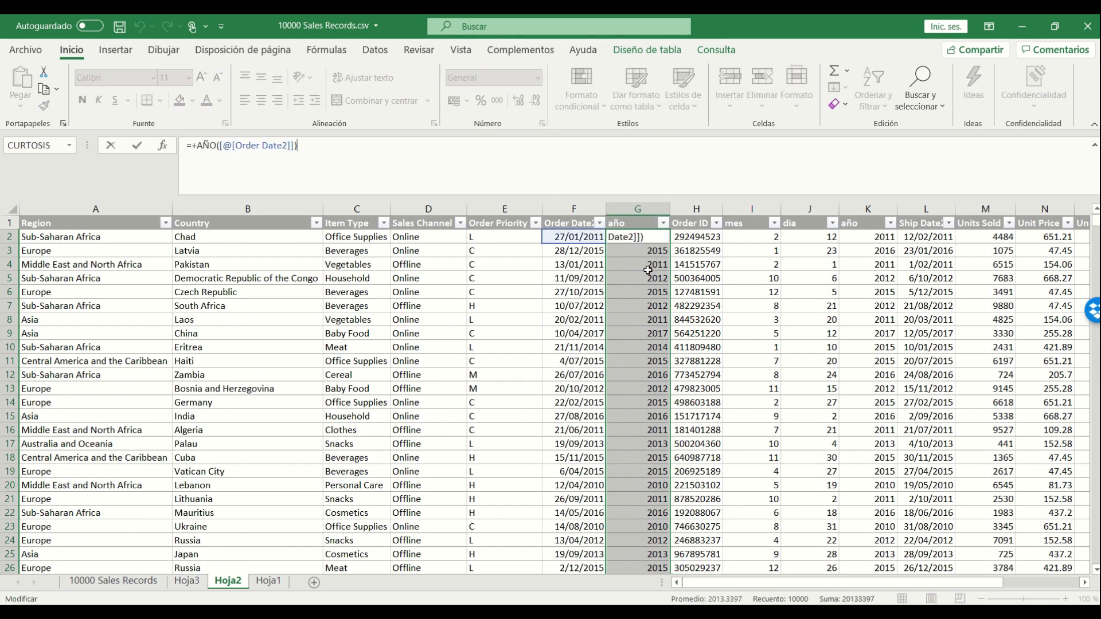
pyautogui.press('Return')
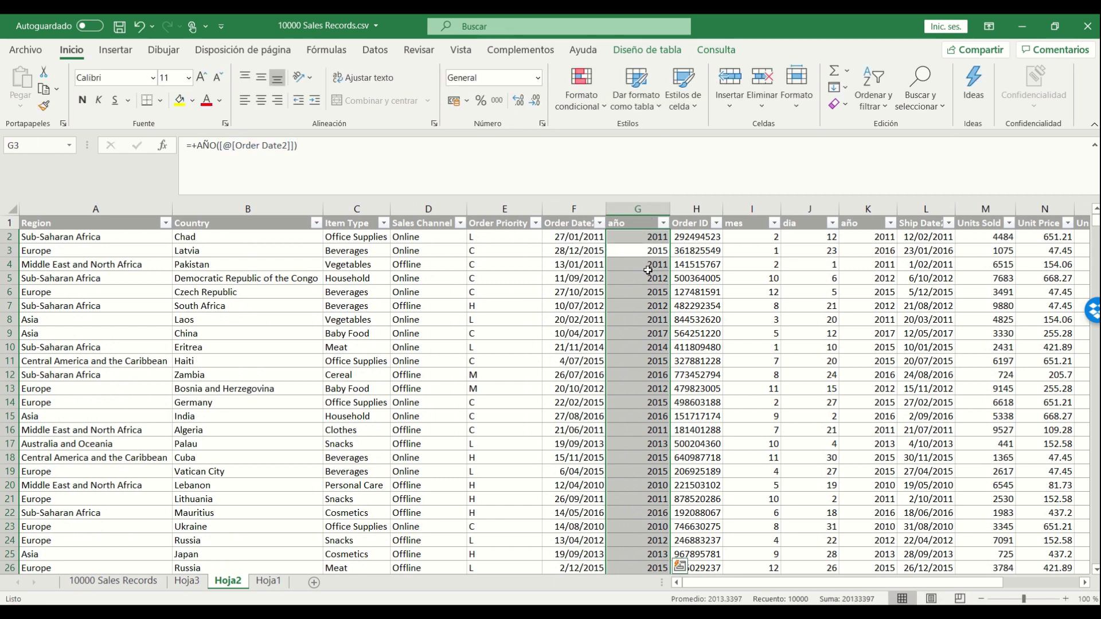
# - Refresh the pivot table on Hoja3 and add the order-date año field as a report filter
pyautogui.click(188, 584)
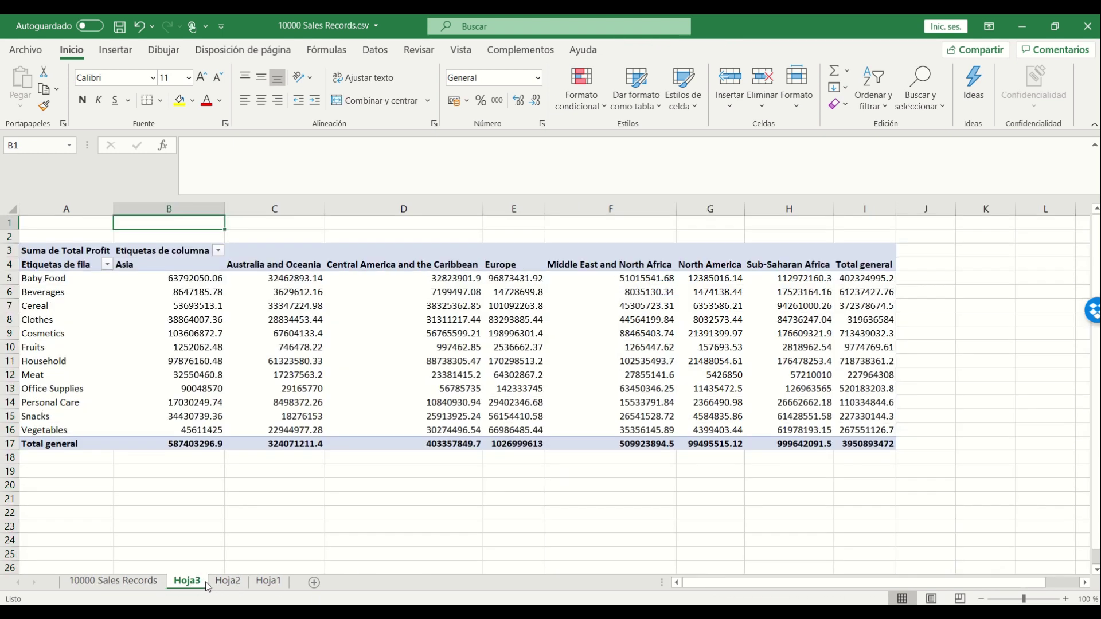
pyautogui.rightClick(310, 308)
pyautogui.click(352, 393)
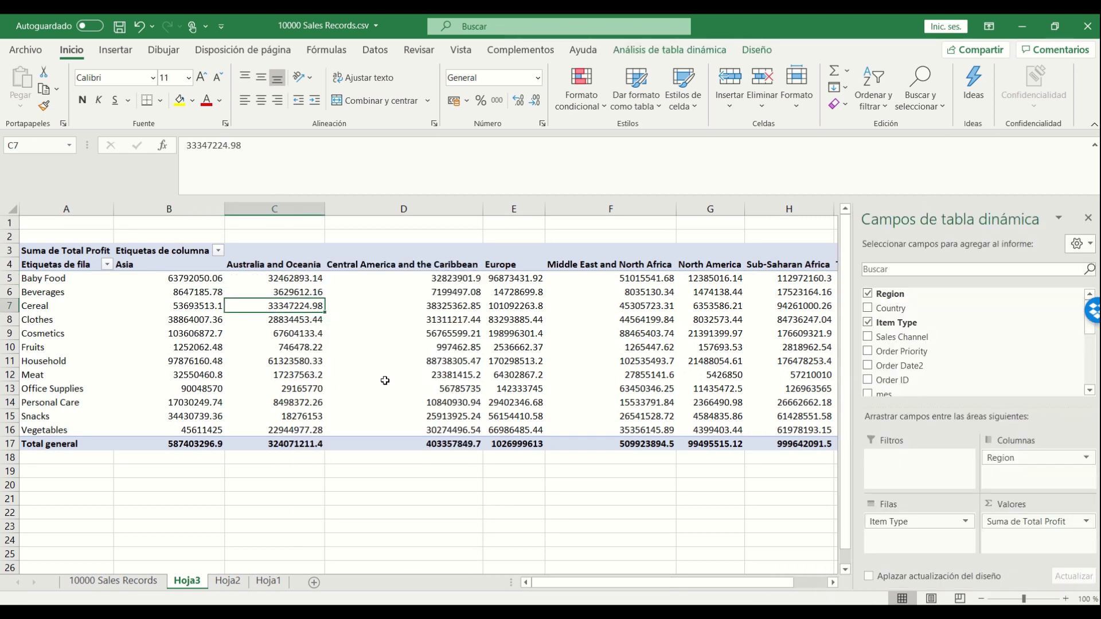
pyautogui.moveTo(888, 379); pyautogui.dragTo(903, 465)
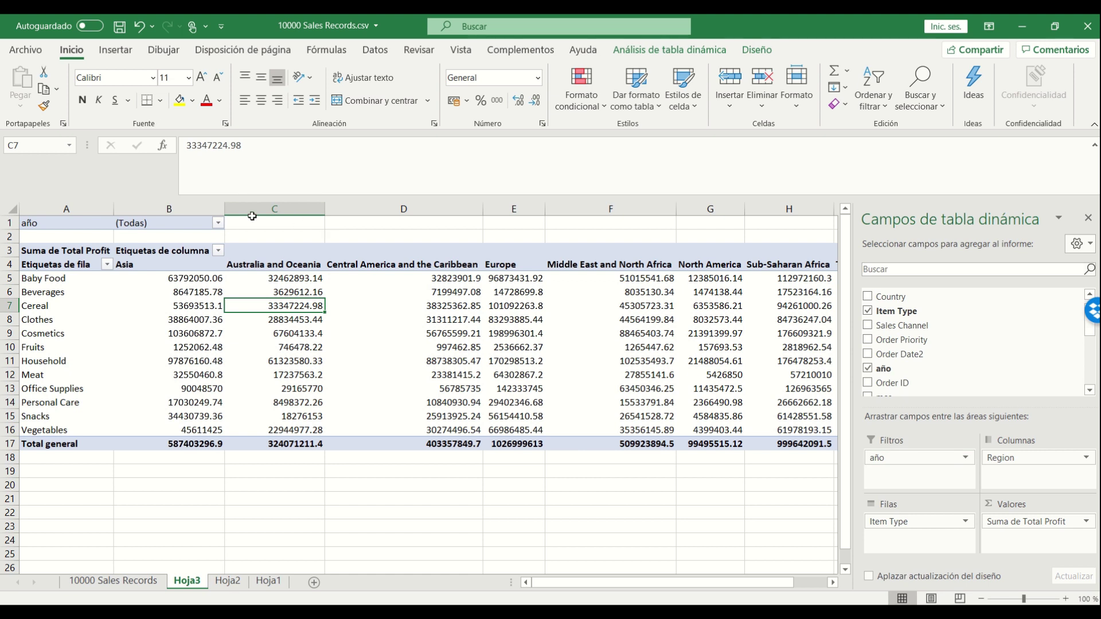
# - Try to filter the pivot table to the año 2010
pyautogui.click(217, 224)
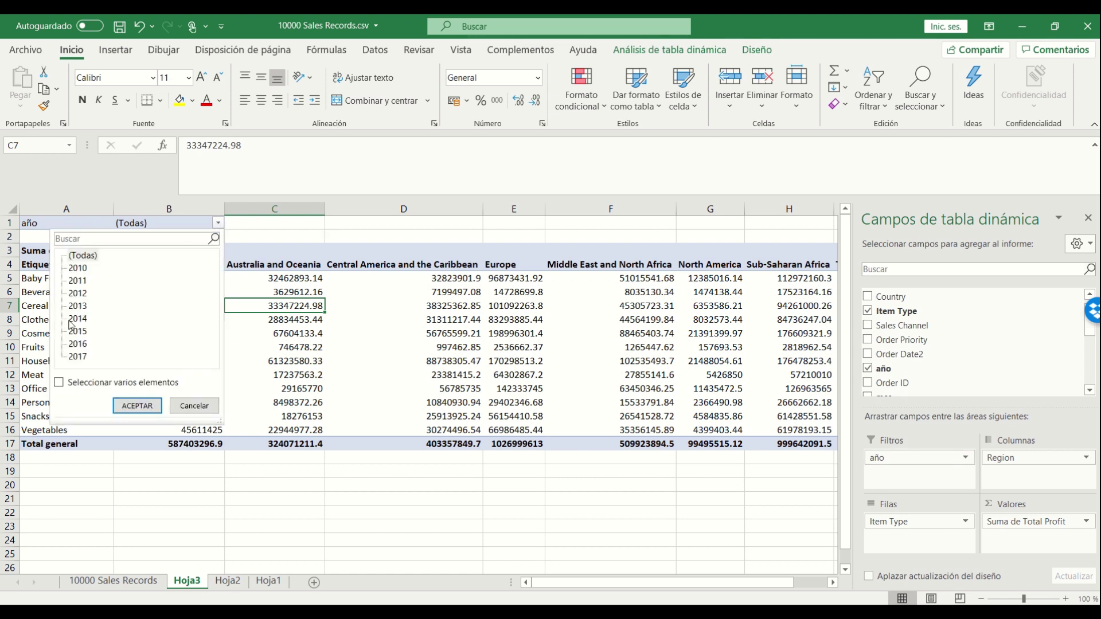
pyautogui.click(77, 269)
pyautogui.click(120, 403)
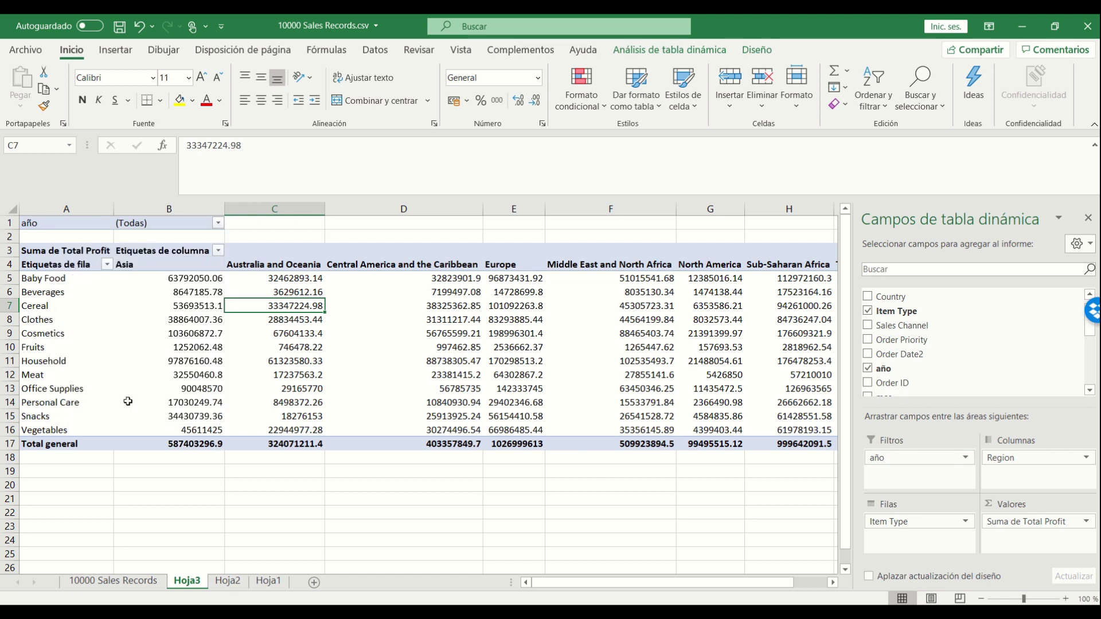
# - Filter the pivot table to the año 2017 and select a cell outside it
pyautogui.click(218, 223)
pyautogui.click(77, 356)
pyautogui.click(125, 403)
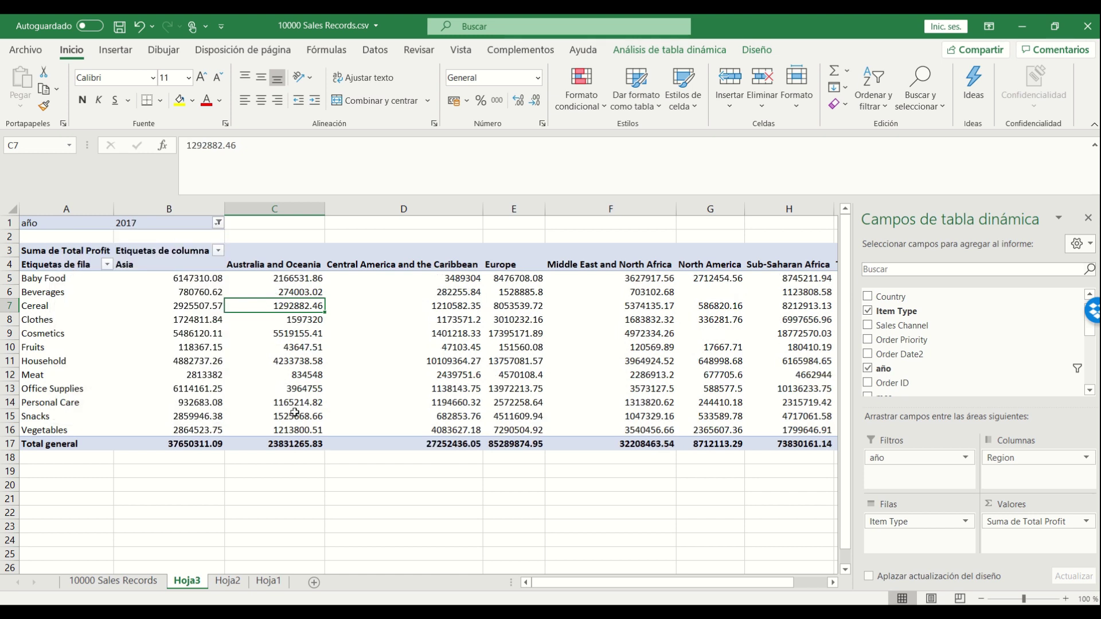
pyautogui.click(184, 472)
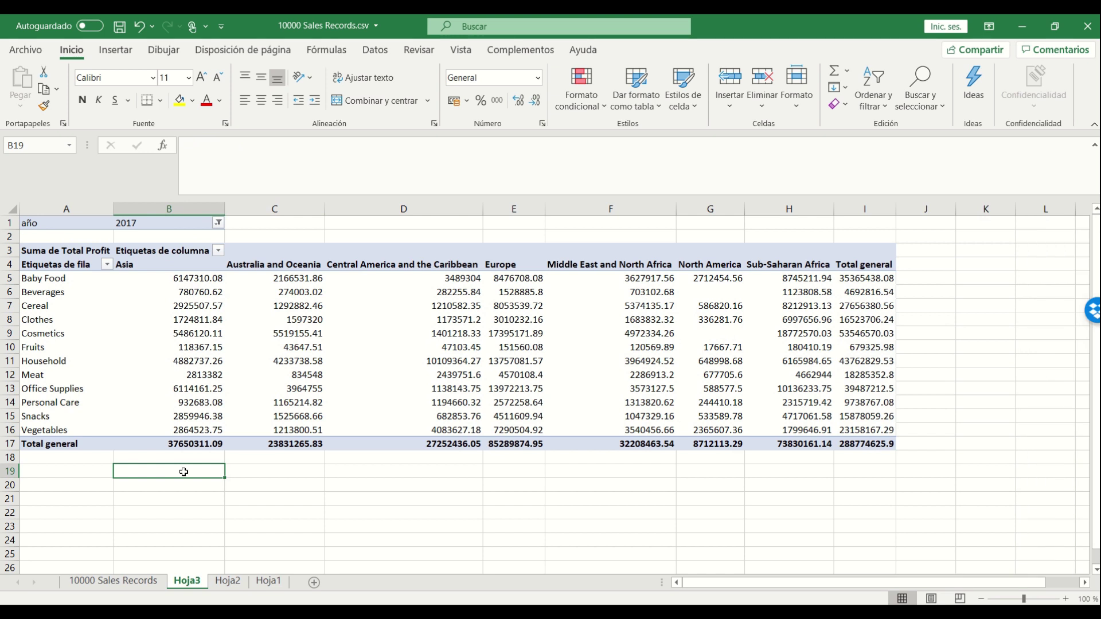
pyautogui.press('Up')
pyautogui.press('Up')
pyautogui.press('Up')
pyautogui.press('Up')
pyautogui.press('Up')
pyautogui.press('Up')
pyautogui.press('Up')
pyautogui.press('Up')
pyautogui.press('Up')
pyautogui.press('Up')
pyautogui.press('Up')
pyautogui.press('Up')
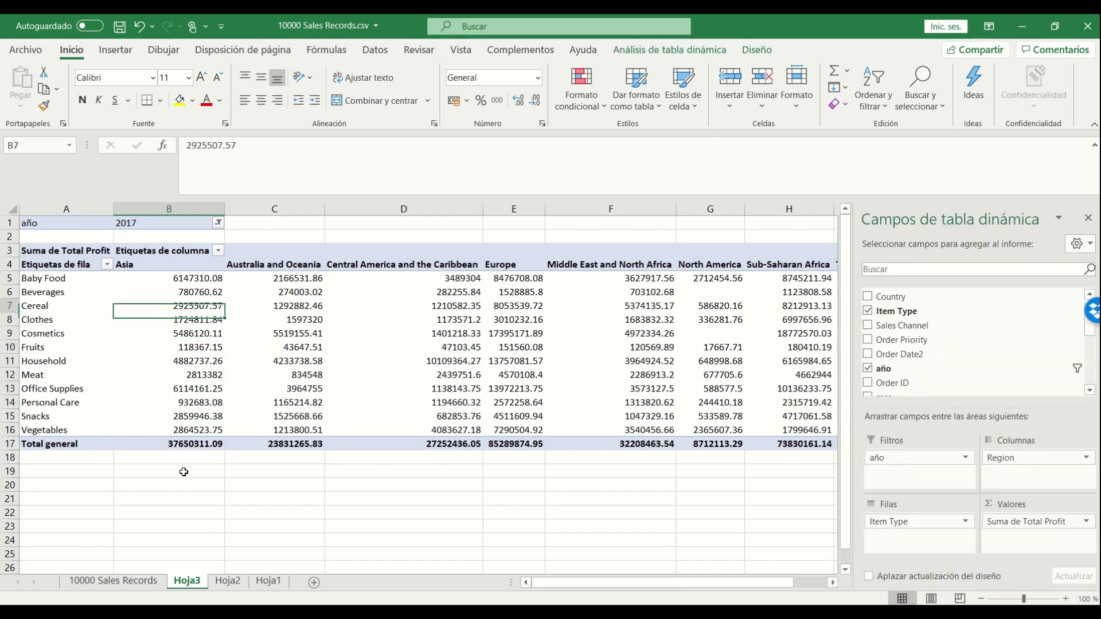
# - Examine the 2017 profit figures across the regions and item types in the pivot table on Hoja3
pyautogui.press('Up')
pyautogui.press('Left')
pyautogui.press('Right')
pyautogui.press('Left')
pyautogui.press('Right')
pyautogui.press('Right')
pyautogui.press('Right')
pyautogui.press('Right')
pyautogui.press('Right')
pyautogui.press('Right')
pyautogui.press('Right')
pyautogui.press('Left')
pyautogui.press('Left')
pyautogui.press('Left')
pyautogui.press('Left')
pyautogui.press('Left')
pyautogui.press('Left')
pyautogui.press('Left')
pyautogui.press('Down')
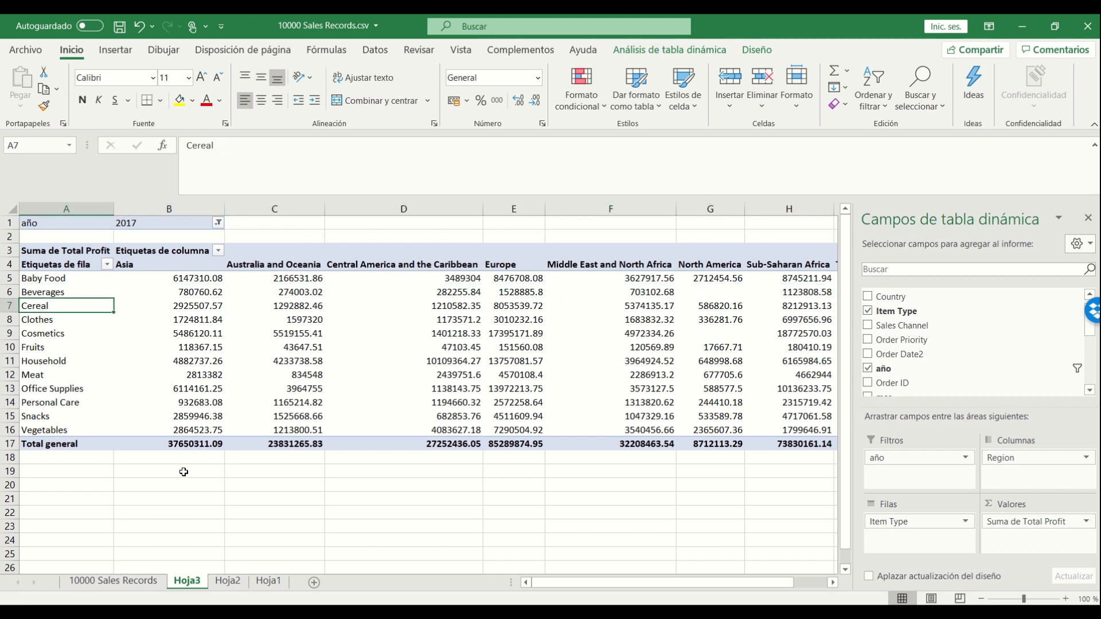
pyautogui.press('Right')
pyautogui.press('Down')
pyautogui.press('Down')
pyautogui.press('Down')
pyautogui.press('Down')
pyautogui.press('Down')
pyautogui.press('Down')
pyautogui.press('Down')
pyautogui.press('Down')
pyautogui.press('Down')
pyautogui.press('Down')
pyautogui.press('Down')
pyautogui.press('Down')
pyautogui.write('+')
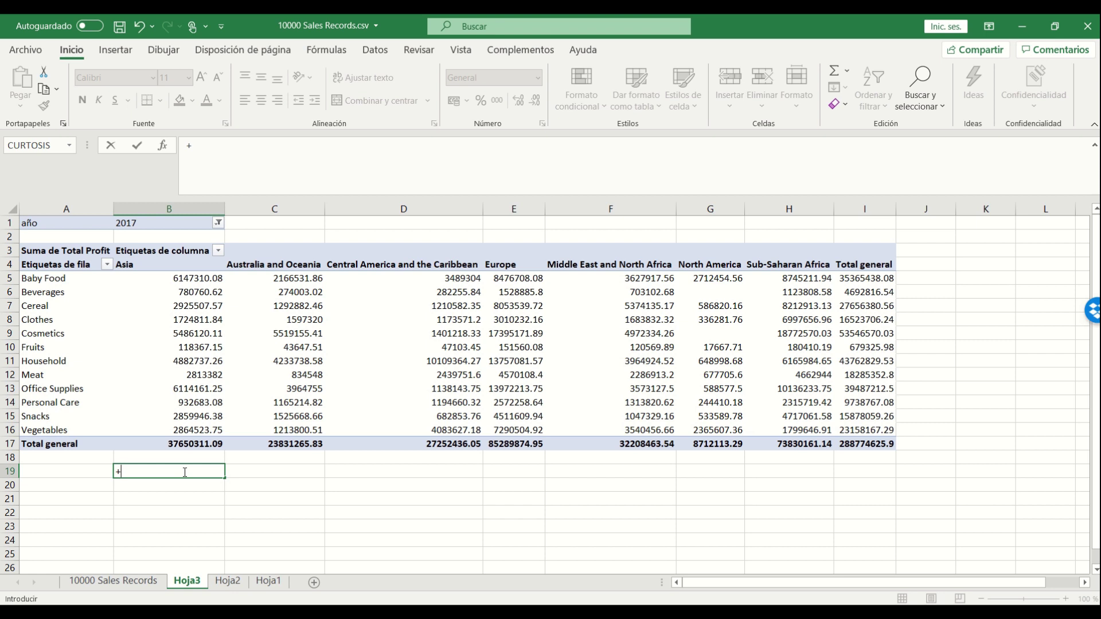
pyautogui.press('Escape')
# - Sort the pivot table's item types from smallest to largest by their profit in Asia
pyautogui.rightClick(173, 334)
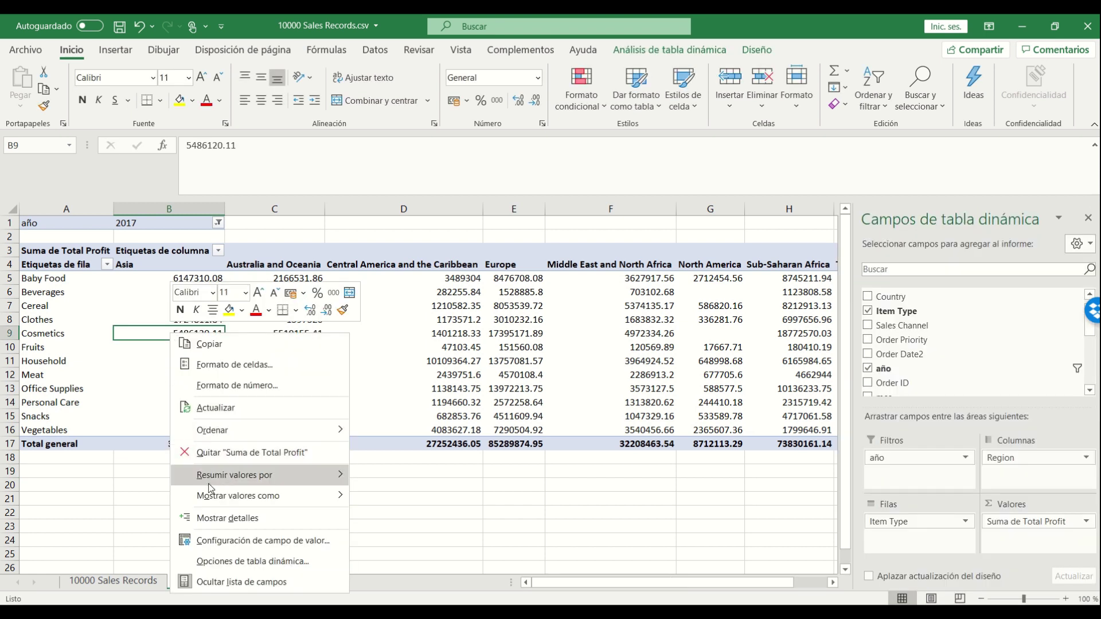
pyautogui.moveTo(241, 430)
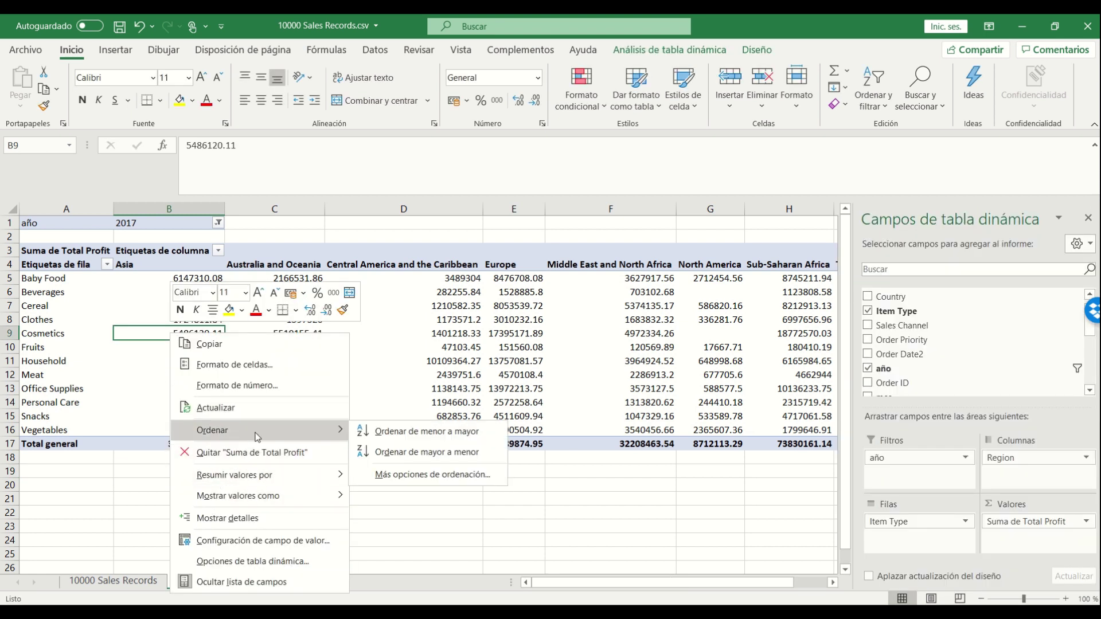
pyautogui.click(411, 436)
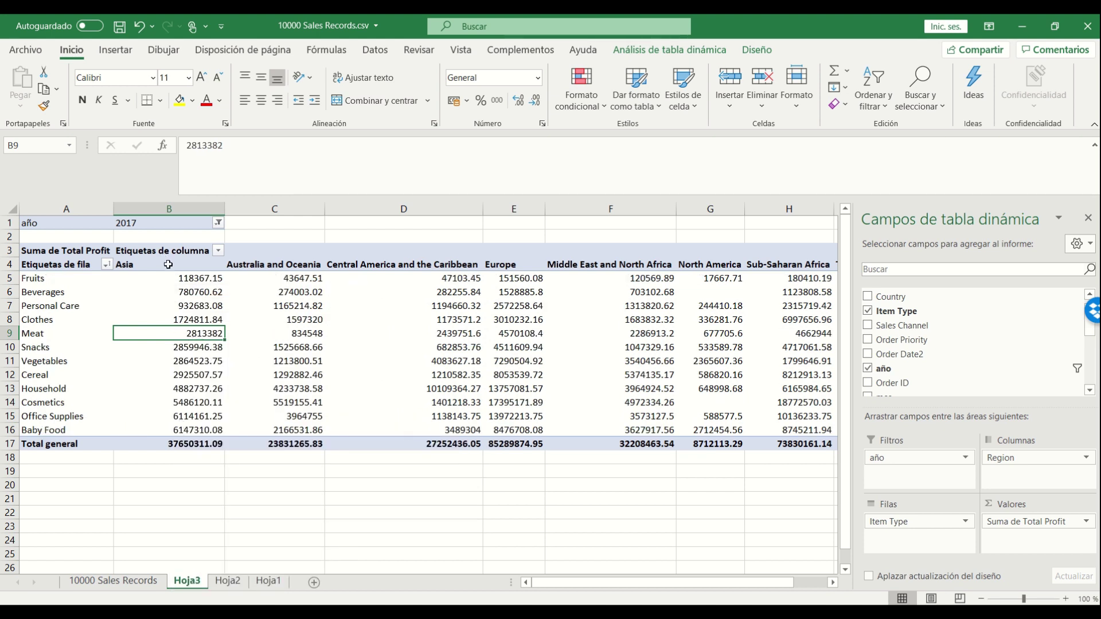
pyautogui.click(306, 291)
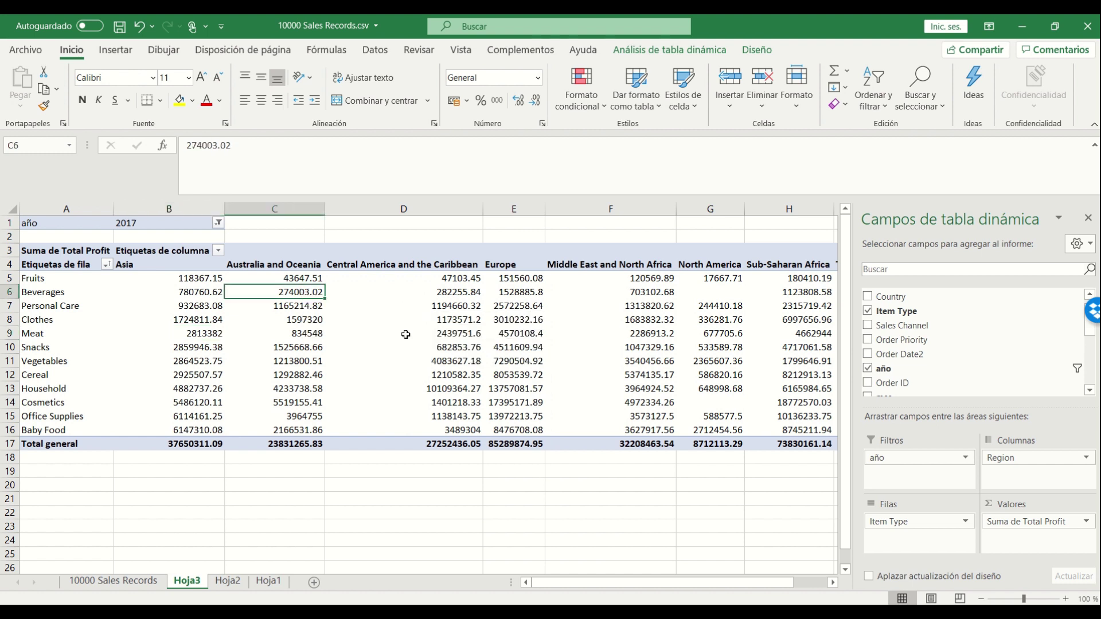
# - Enter a MAX formula over the Asia profits B5:B16 in cell B19
pyautogui.click(163, 470)
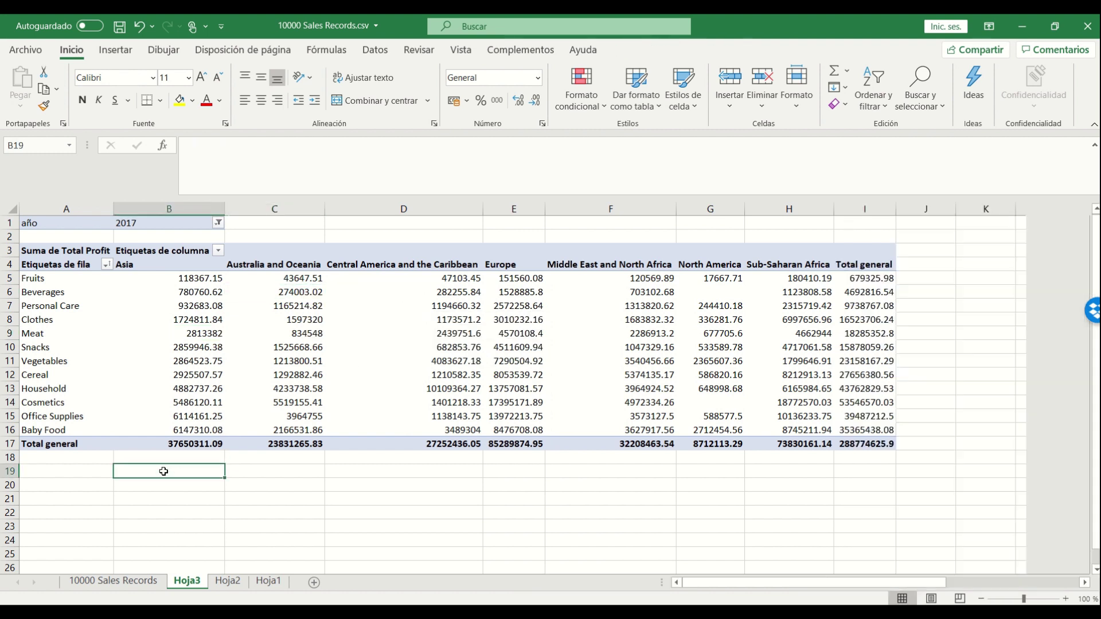
pyautogui.write('+')
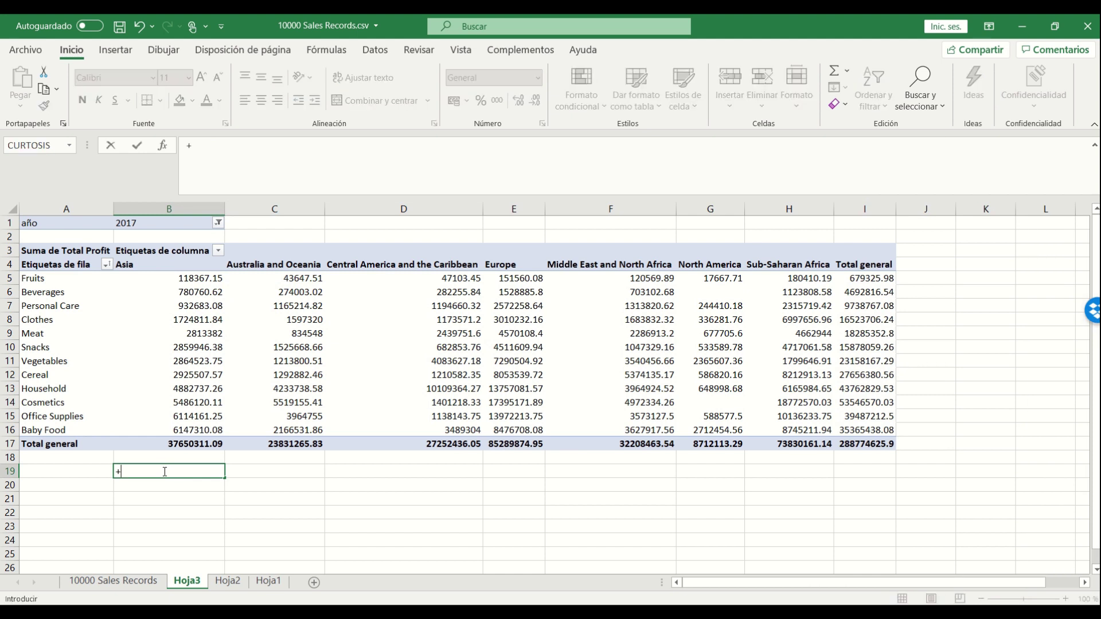
pyautogui.write('max')
pyautogui.press('Tab')
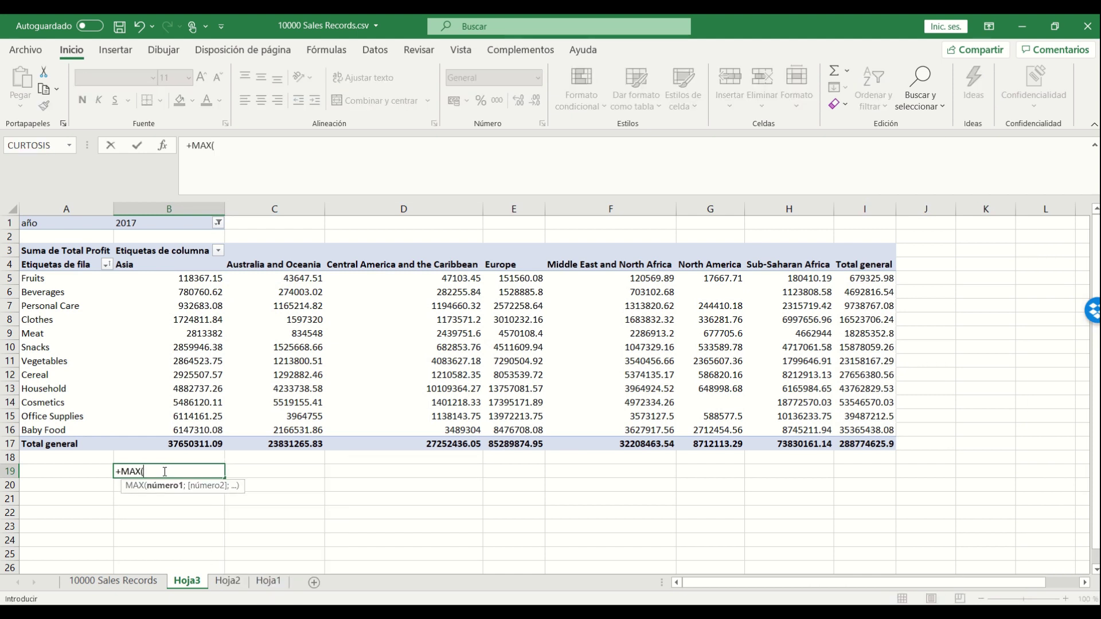
pyautogui.moveTo(204, 281); pyautogui.dragTo(209, 423)
pyautogui.press('Return')
# - Compare the maximum in B19 with the Asia profits and find the item type it belongs to
pyautogui.press('Up')
pyautogui.press('Up')
pyautogui.press('Up')
pyautogui.press('Up')
pyautogui.press('Left')
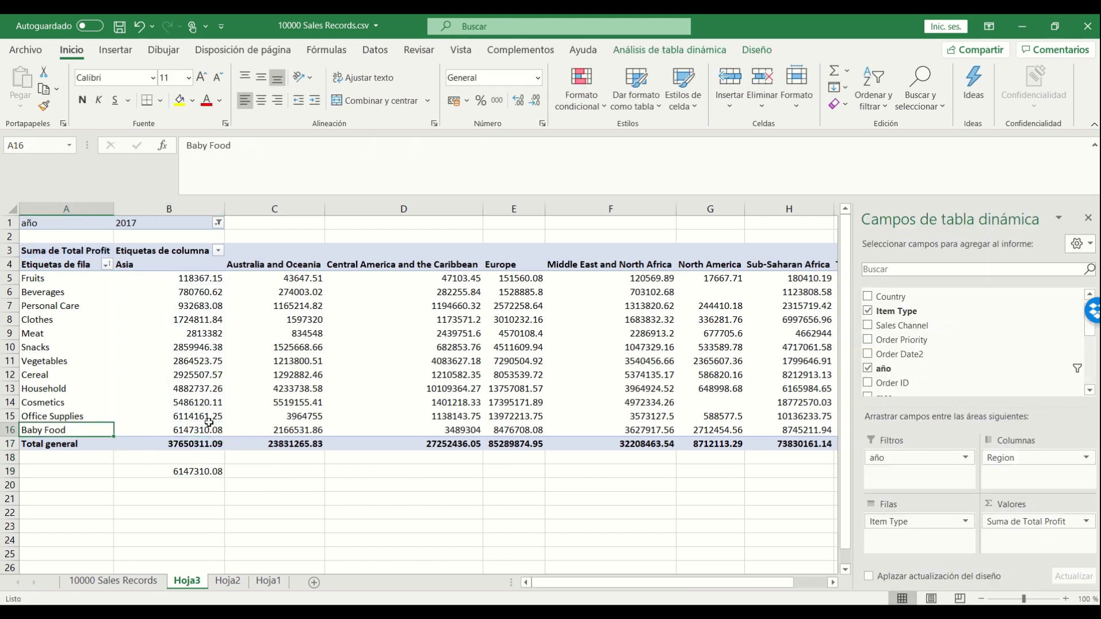
pyautogui.press('Right')
pyautogui.press('Left')
pyautogui.press('Right')
pyautogui.press('Up')
pyautogui.press('Left')
pyautogui.press('Down')
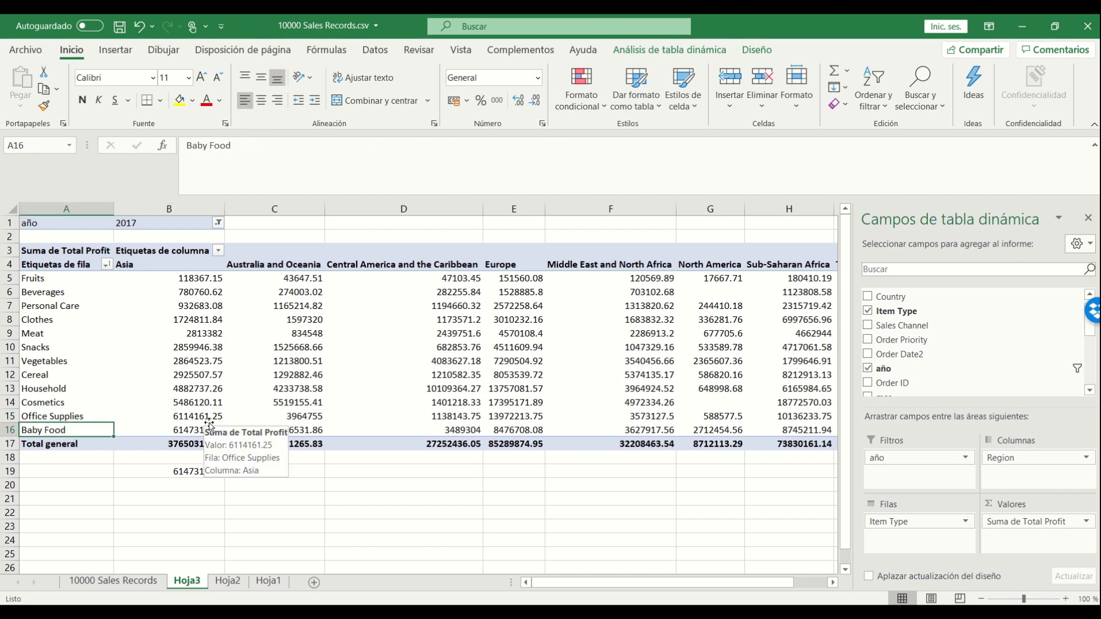
pyautogui.press('Right')
pyautogui.press('Left')
pyautogui.press('Right')
pyautogui.press('Down')
pyautogui.press('Down')
pyautogui.press('Down')
pyautogui.press('Up')
pyautogui.press('Up')
pyautogui.press('Up')
pyautogui.press('Left')
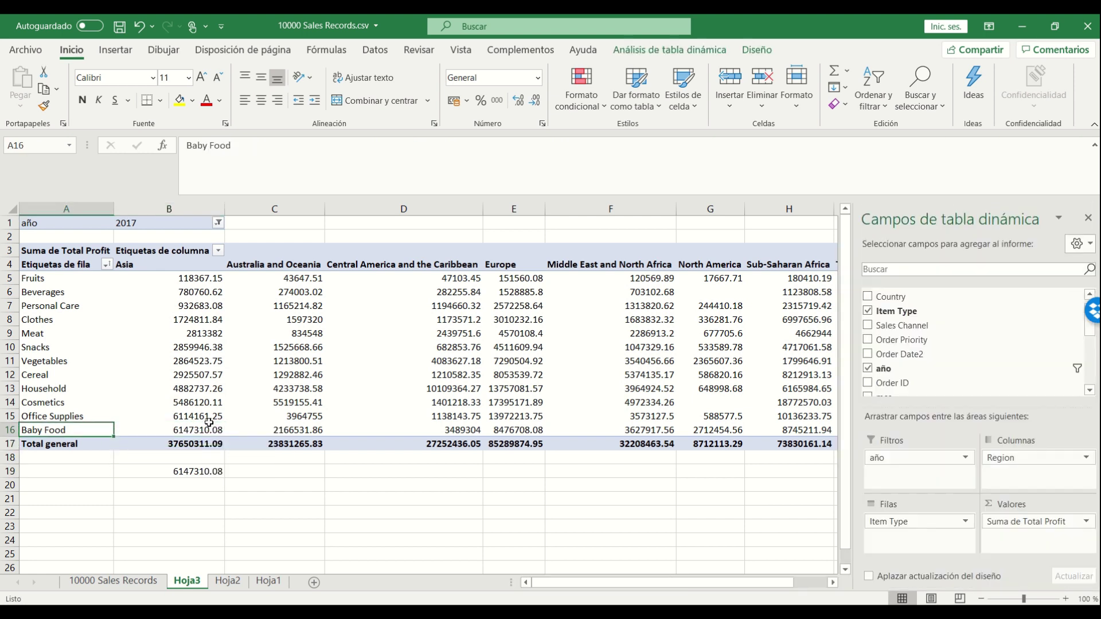
pyautogui.press('Down')
pyautogui.press('Down')
pyautogui.press('Right')
pyautogui.press('Down')
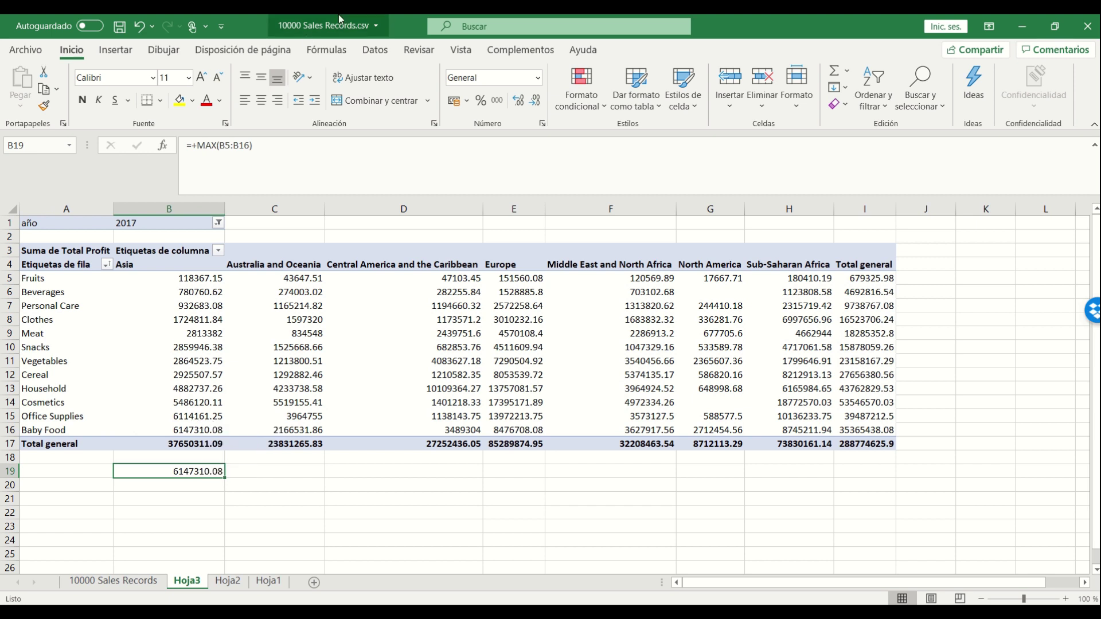
# - Clear the MAX formula from cell B19
pyautogui.press('BackSpace')
pyautogui.press('BackSpace')
pyautogui.press('BackSpace')
pyautogui.press('BackSpace')
pyautogui.press('BackSpace')
pyautogui.press('BackSpace')
pyautogui.press('BackSpace')
pyautogui.press('BackSpace')
pyautogui.press('BackSpace')
pyautogui.press('BackSpace')
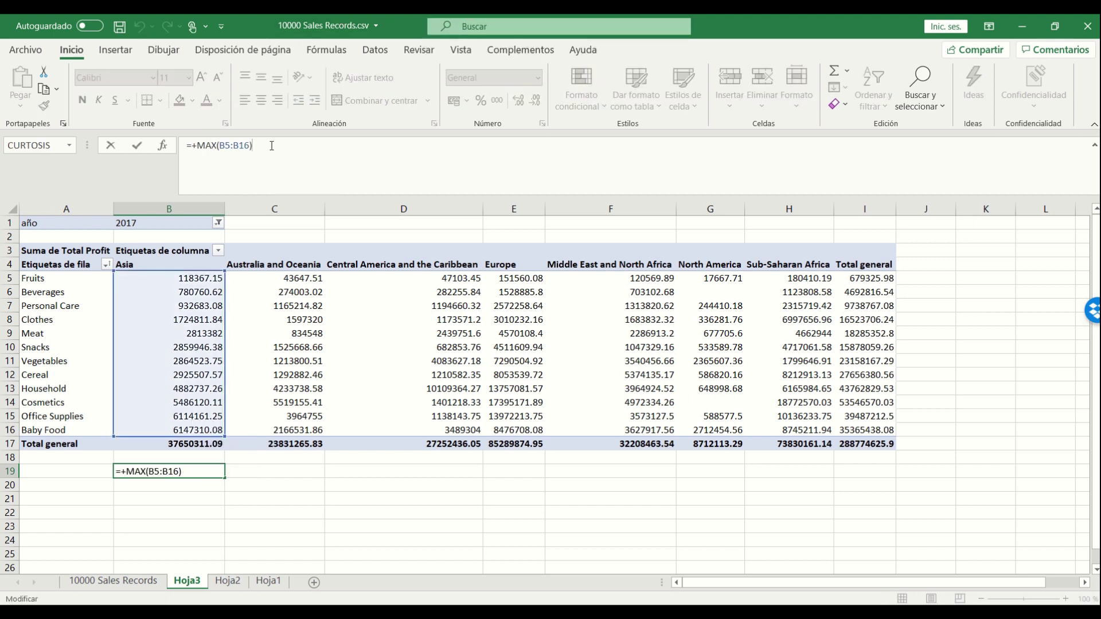
pyautogui.press('Escape')
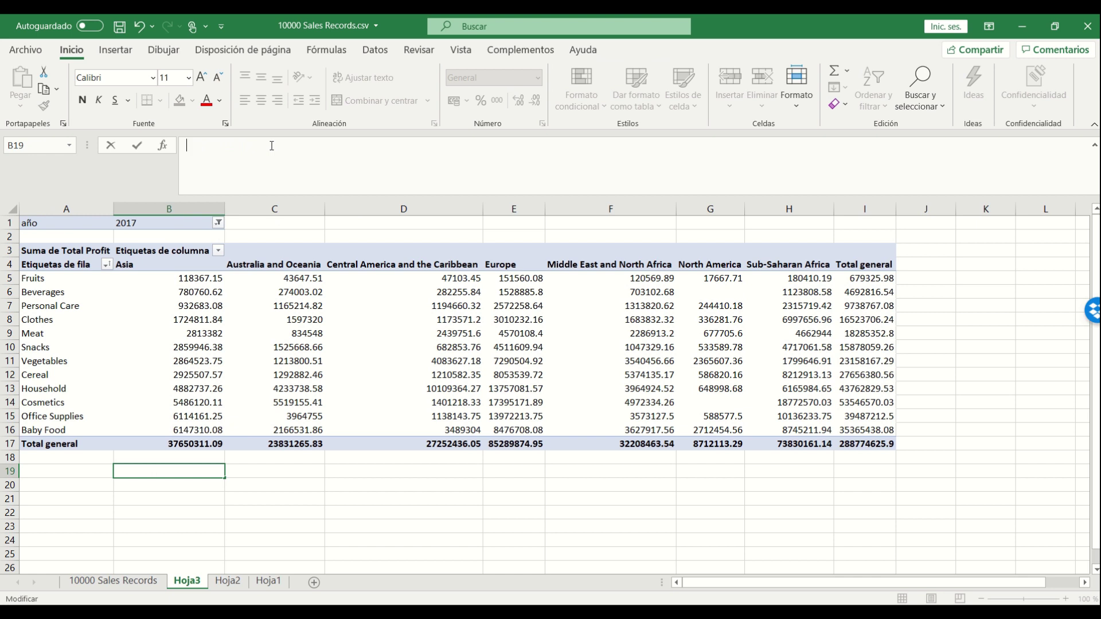
pyautogui.press('BackSpace')
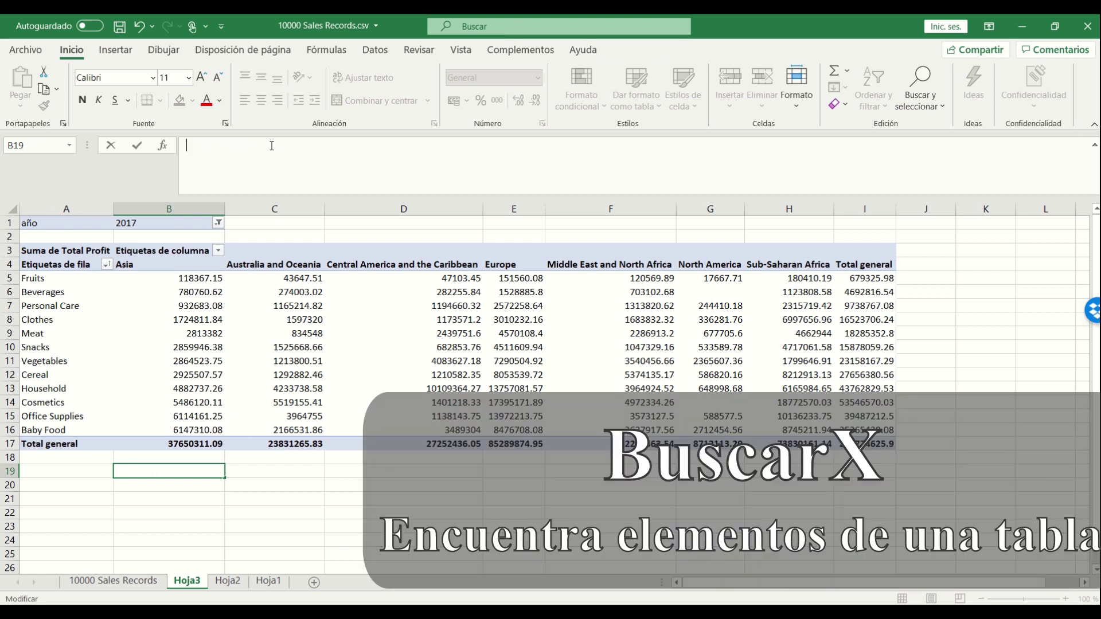
# - Start a BUSCARX formula in B19 with MAX(B5:B16) as the lookup value
pyautogui.write('=bus')
pyautogui.press('Down')
pyautogui.press('Down')
pyautogui.press('Tab')
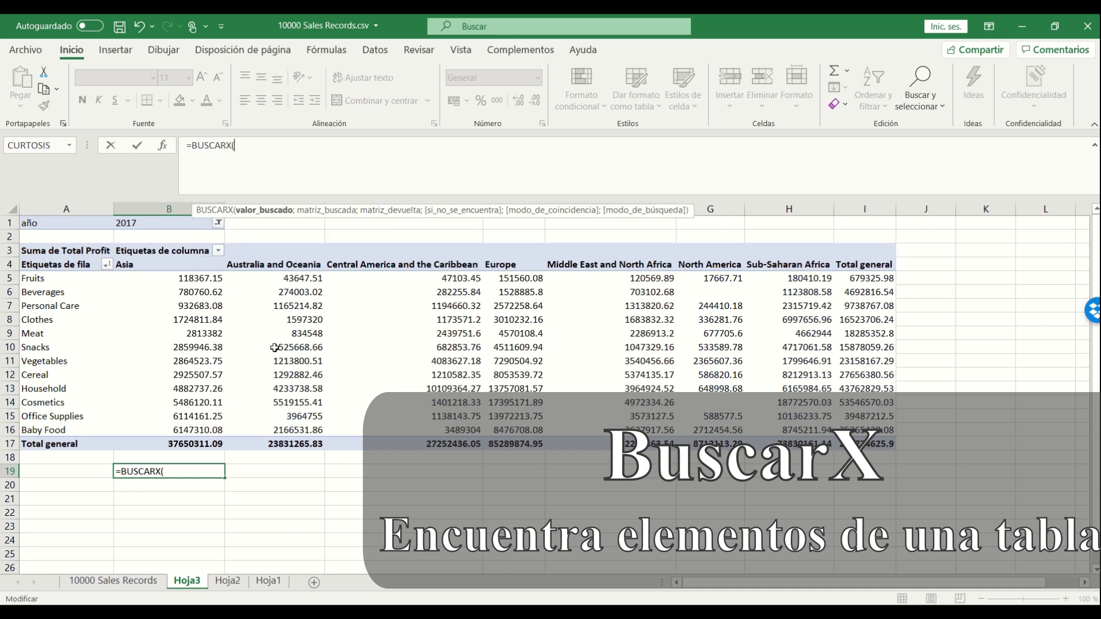
pyautogui.click(181, 468)
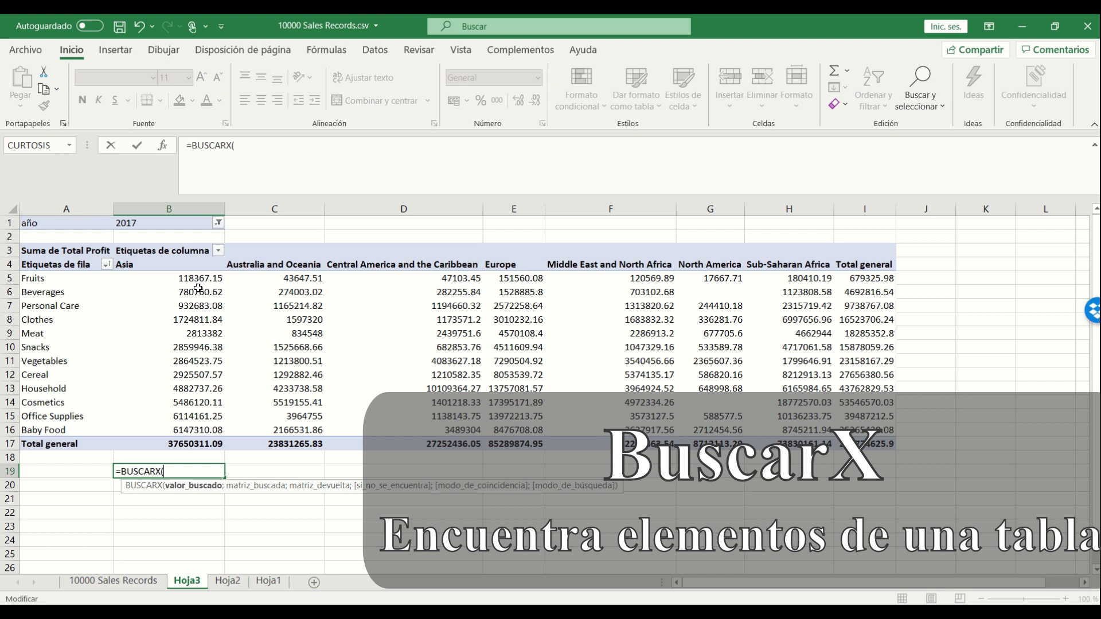
pyautogui.write('MAX(')
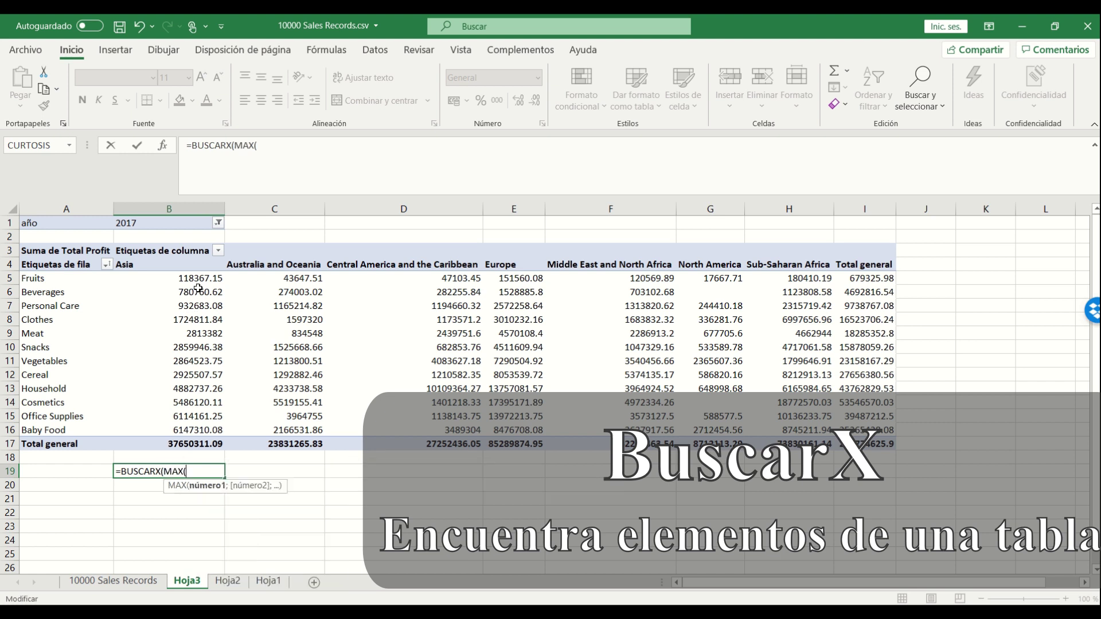
pyautogui.moveTo(206, 281); pyautogui.dragTo(205, 425)
pyautogui.write(');')
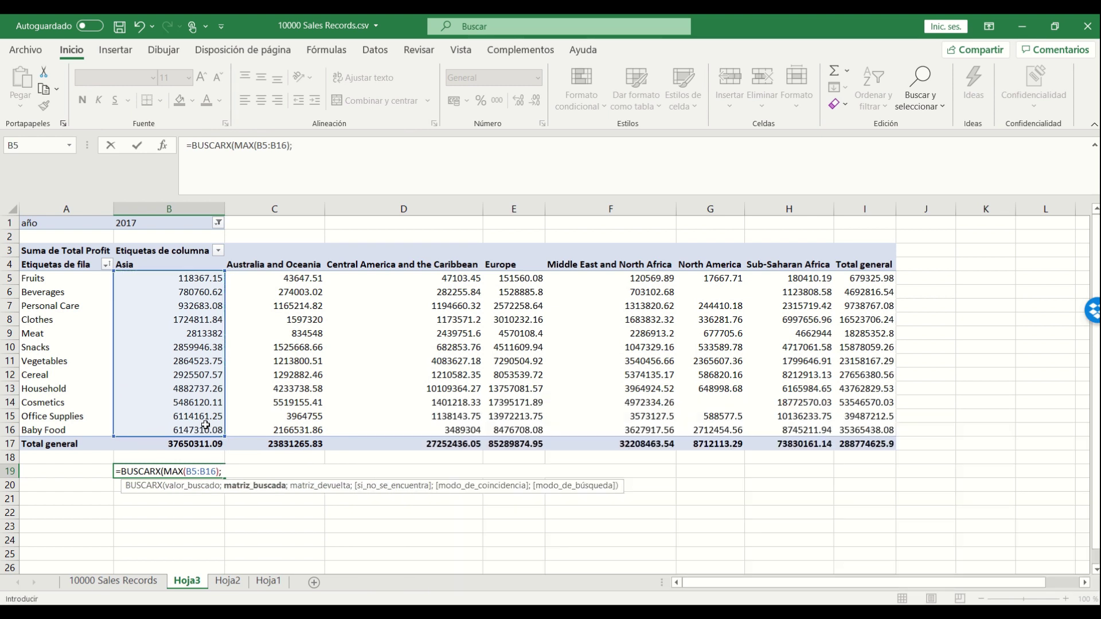
# - Complete the BUSCARX arguments with B5:B16 as the lookup array and A5:A16 as the return array
pyautogui.click(202, 281)
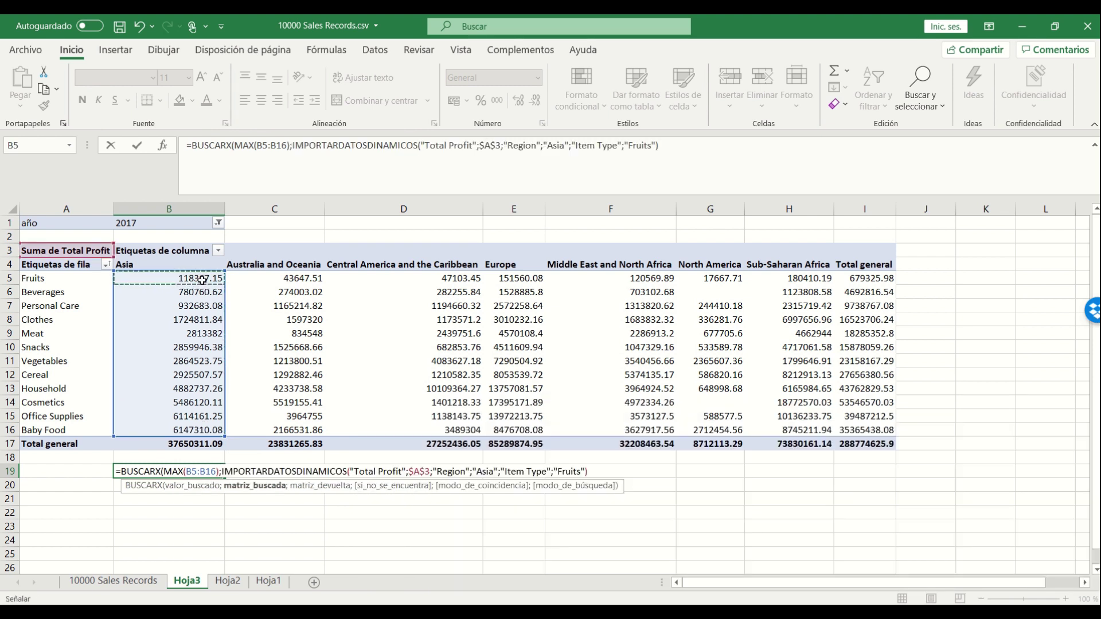
pyautogui.hotkey('shift', 'Down')
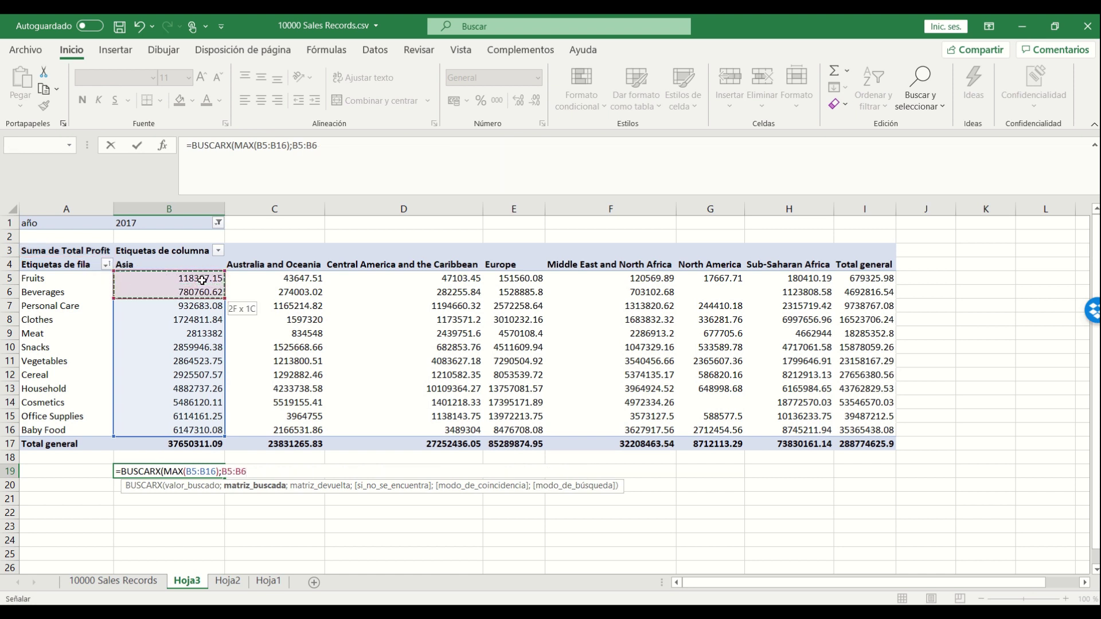
pyautogui.hotkey('shift', 'Up')
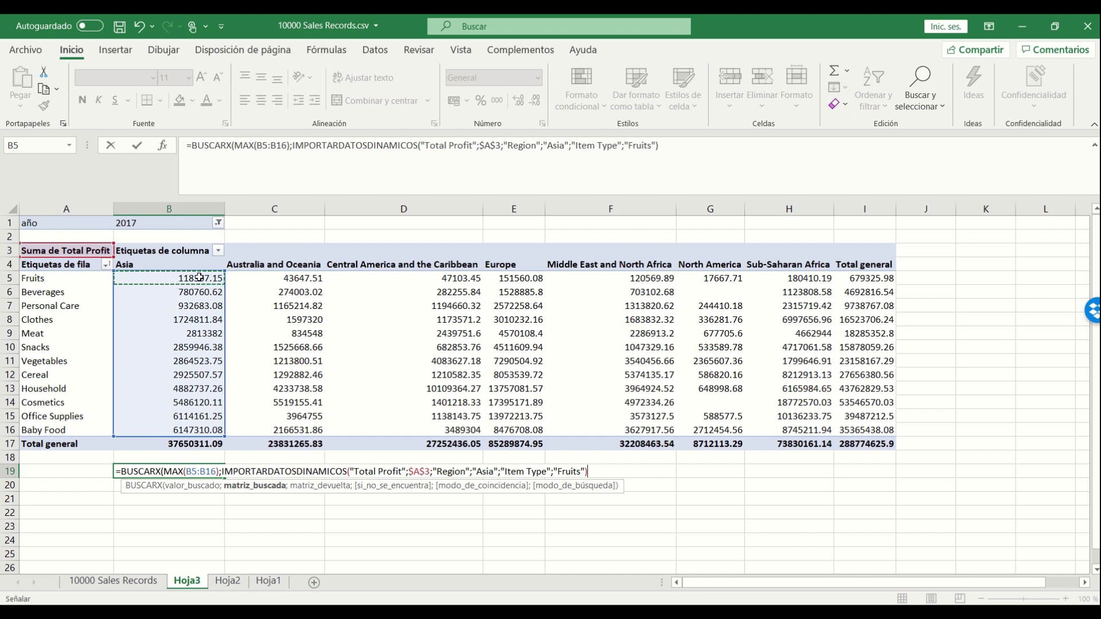
pyautogui.hotkey('shift', 'Down')
pyautogui.hotkey('shift', 'Down')
pyautogui.hotkey('shift', 'Down')
pyautogui.hotkey('shift', 'Down')
pyautogui.hotkey('shift', 'Down')
pyautogui.hotkey('shift', 'Down')
pyautogui.hotkey('shift', 'Down')
pyautogui.hotkey('shift', 'Down')
pyautogui.hotkey('shift', 'Down')
pyautogui.hotkey('shift', 'Down')
pyautogui.hotkey('shift', 'Down')
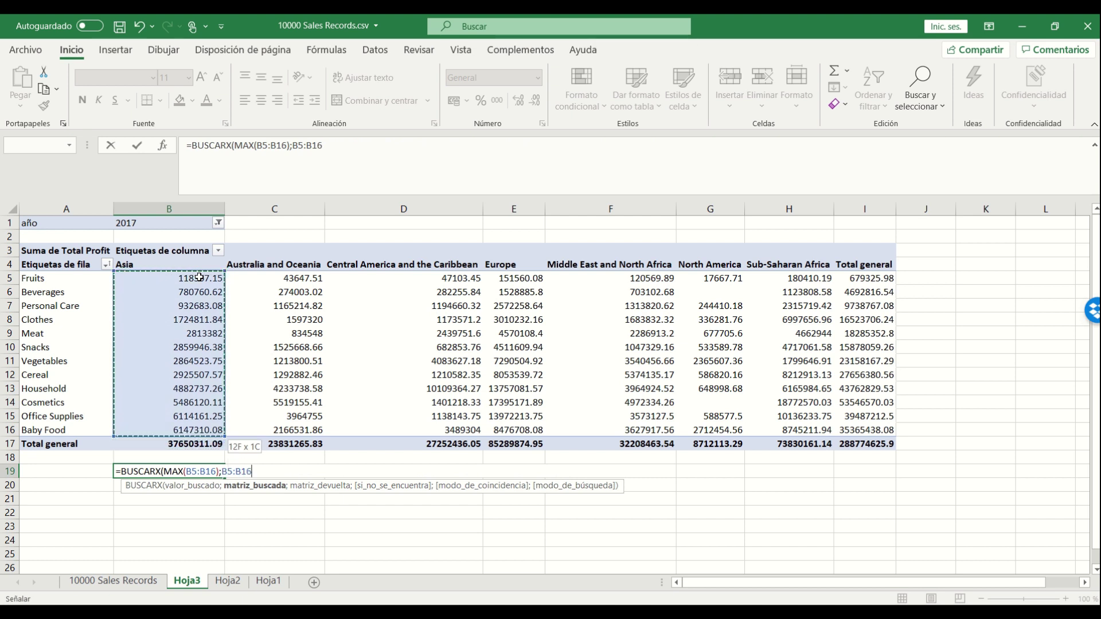
pyautogui.write(';')
pyautogui.moveTo(66, 281); pyautogui.dragTo(65, 427)
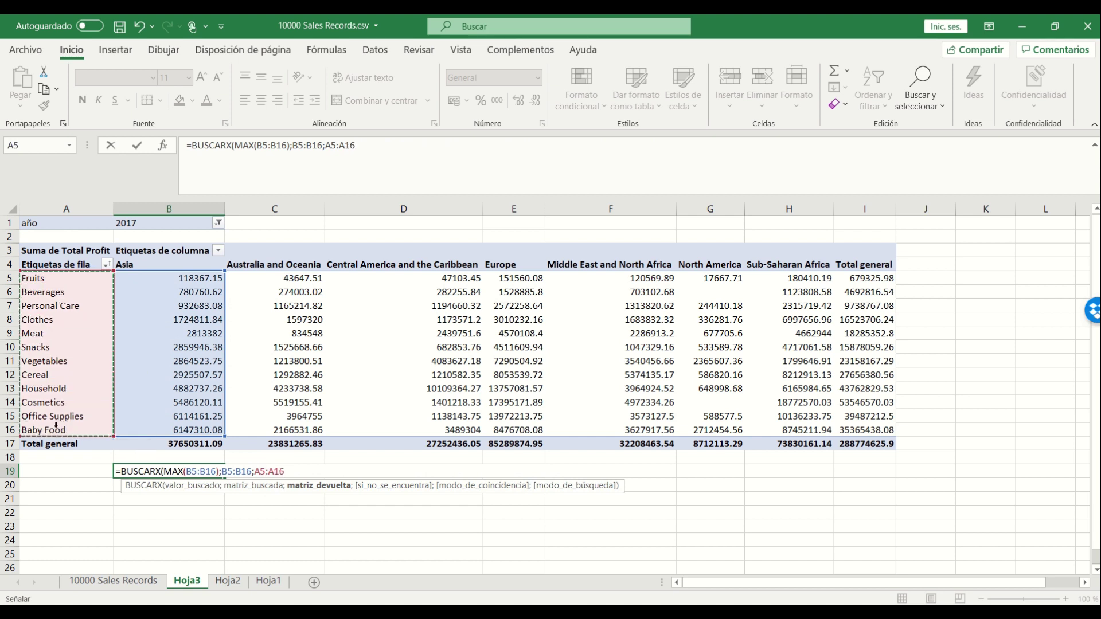
pyautogui.write(')')
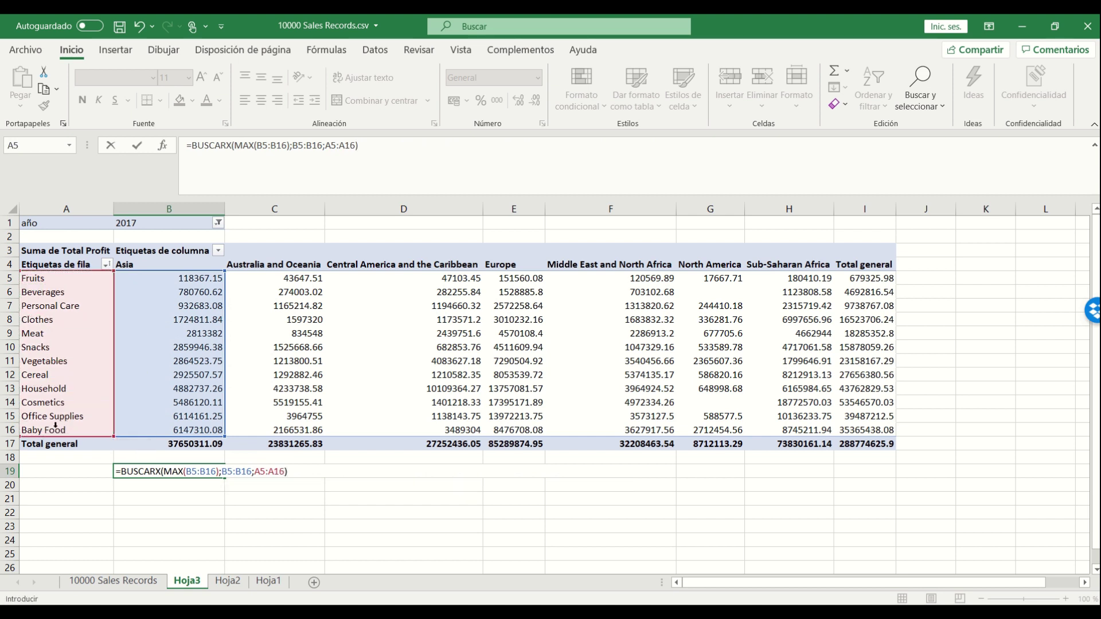
# - Make the return array absolute as $A$5:$A$16, then enter the B19 formula and fill it across to H19
pyautogui.click(260, 471)
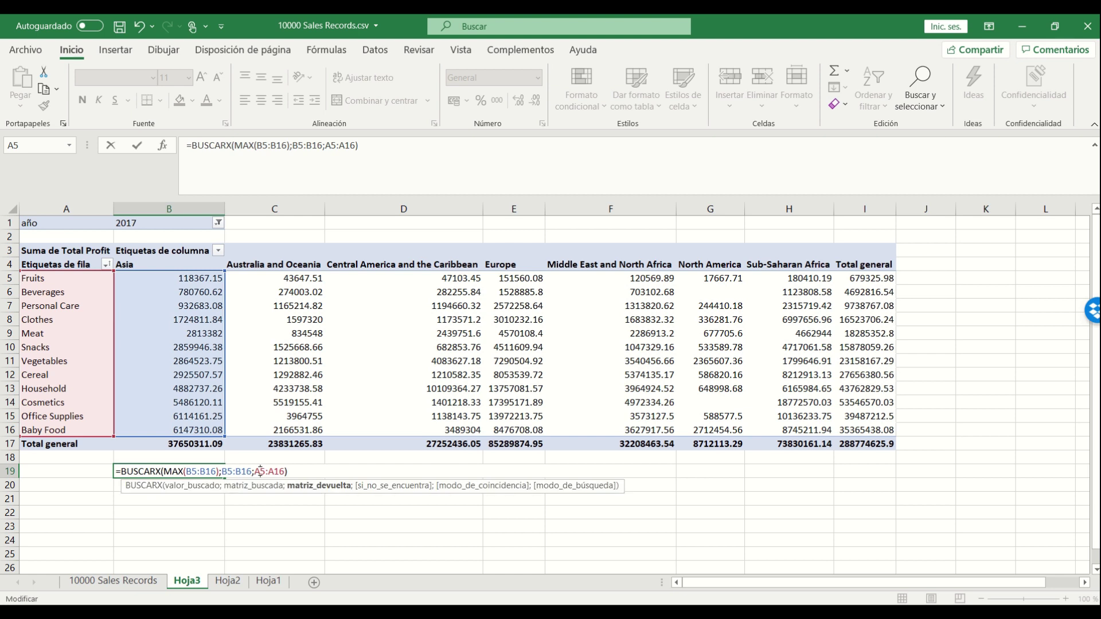
pyautogui.press('F4')
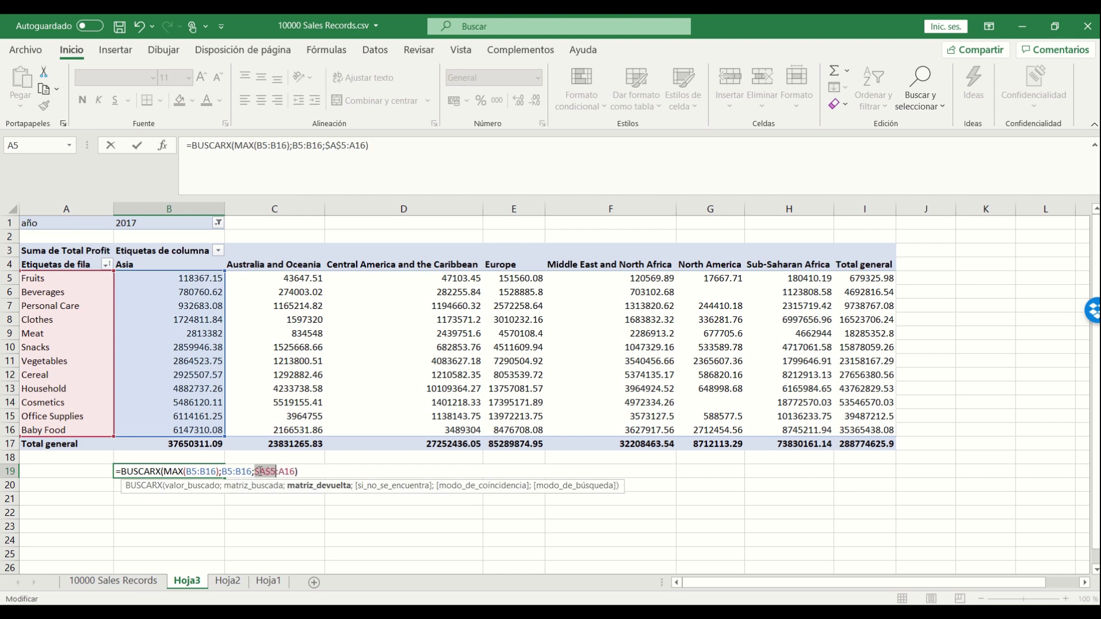
pyautogui.click(293, 472)
pyautogui.press('F4')
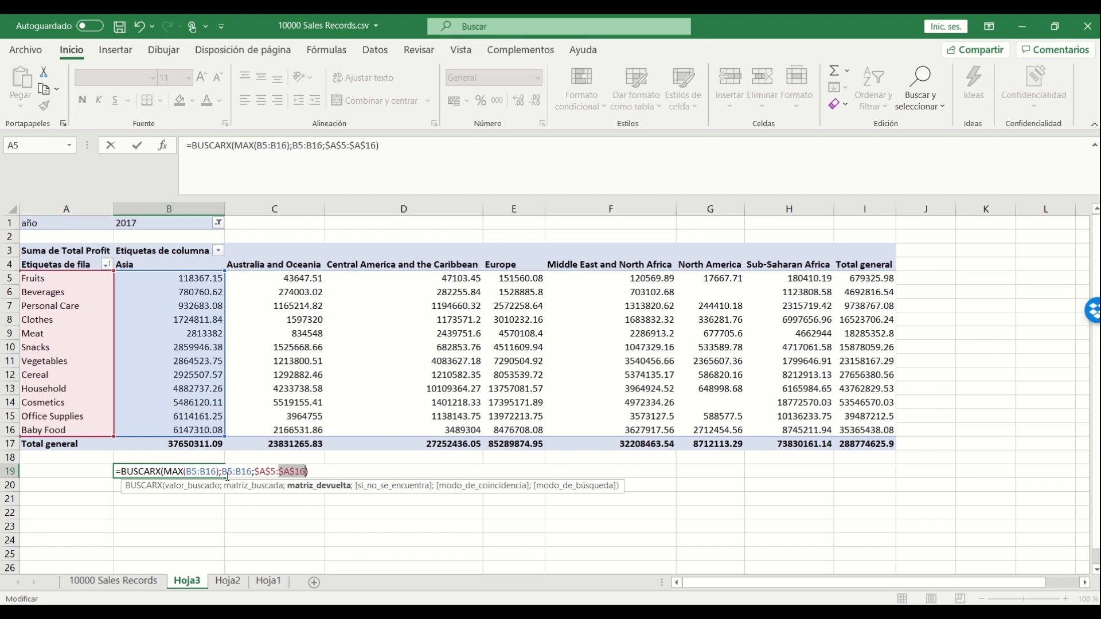
pyautogui.hotkey('ctrl', 'Return')
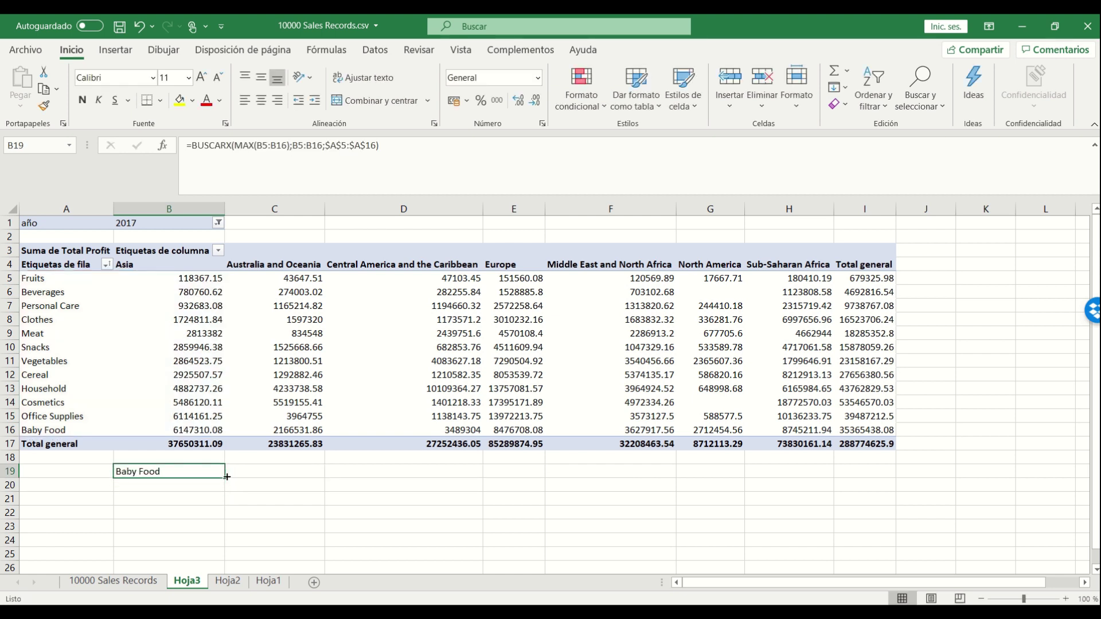
pyautogui.moveTo(226, 477); pyautogui.dragTo(820, 472)
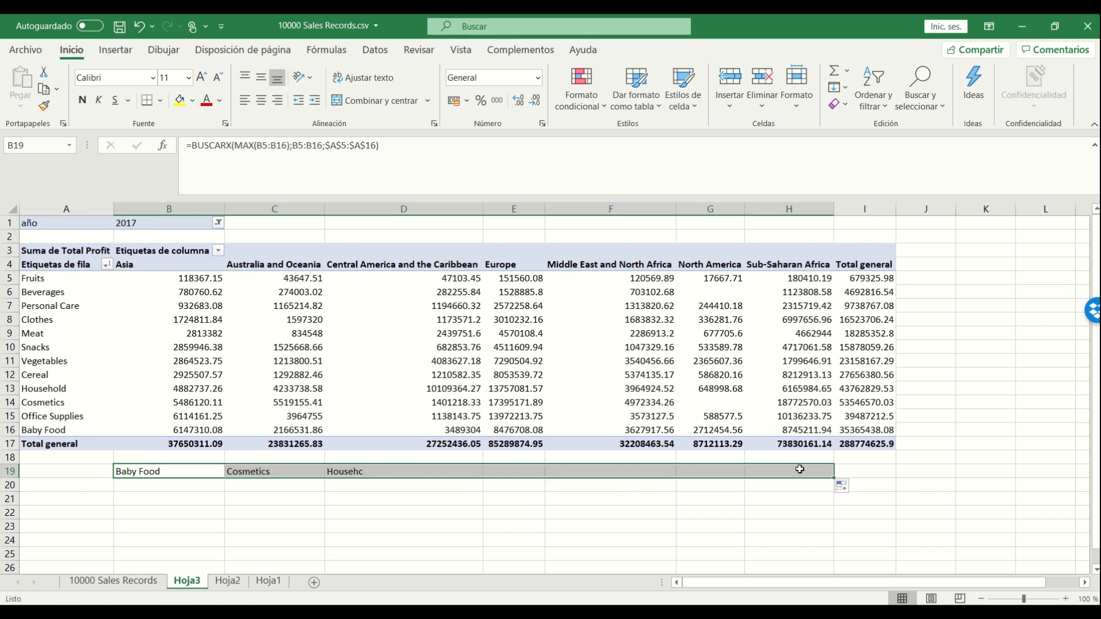
# - Check the ranges of the copied formula in C19 against the Australia and Oceania profit column
pyautogui.click(279, 470)
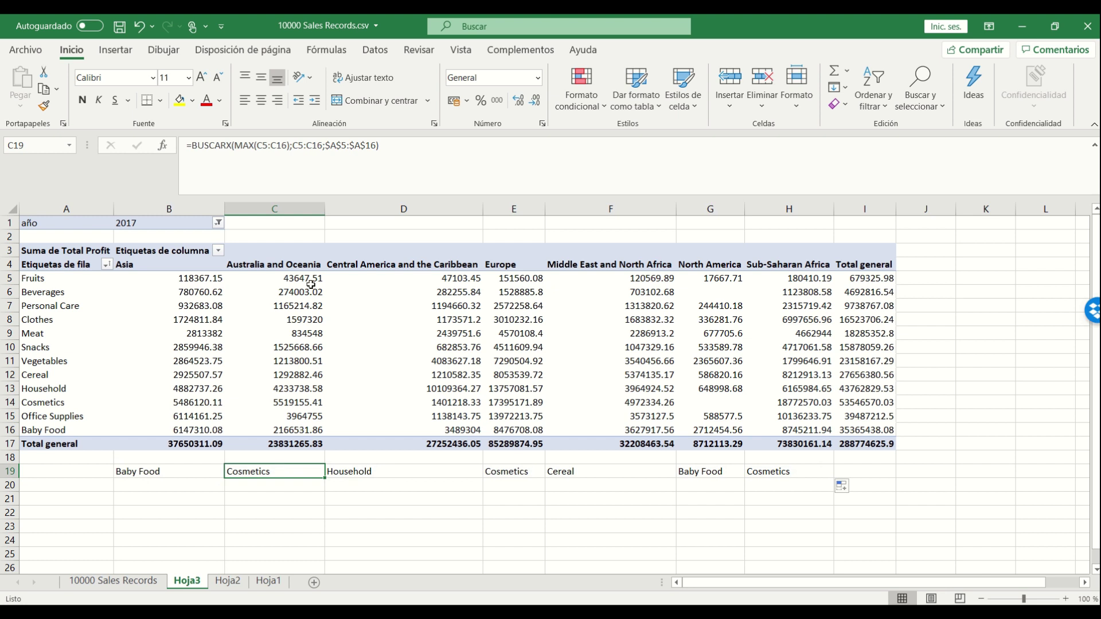
pyautogui.doubleClick(299, 470)
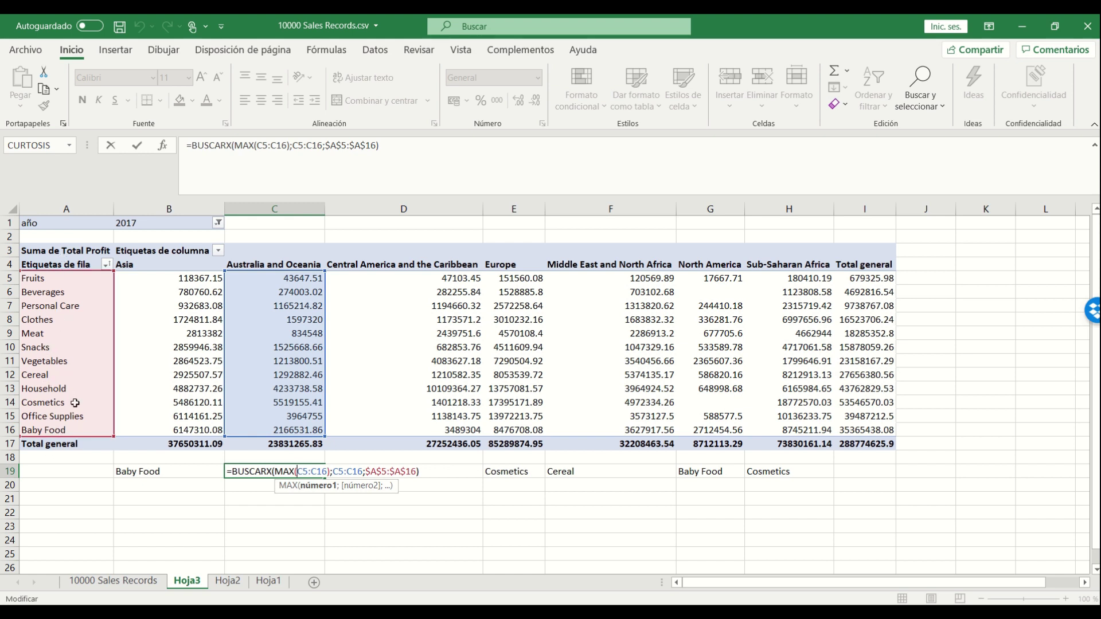
pyautogui.press('Return')
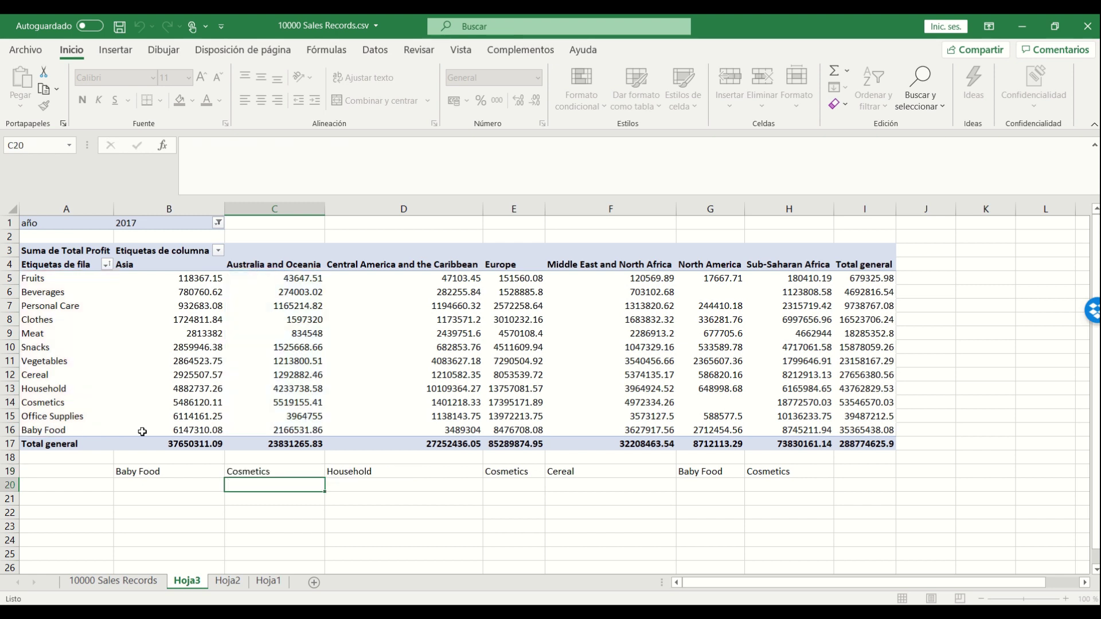
pyautogui.press('Up')
pyautogui.press('Up')
pyautogui.press('Up')
pyautogui.press('Up')
pyautogui.press('Up')
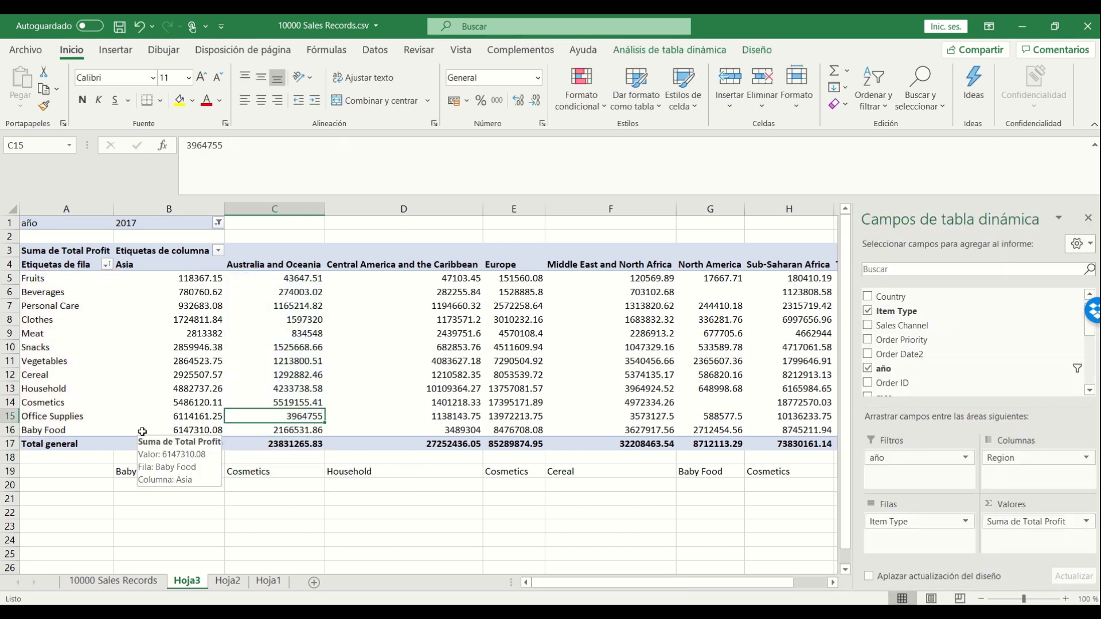
# - Review the copied BUSCARX formulas across row 19 and their ranges for each region
pyautogui.press('Down')
pyautogui.press('Down')
pyautogui.press('Down')
pyautogui.press('Down')
pyautogui.press('Right')
pyautogui.press('Right')
pyautogui.press('Right')
pyautogui.press('Right')
pyautogui.press('Right')
pyautogui.press('Left')
pyautogui.press('Left')
pyautogui.press('Left')
pyautogui.press('Left')
pyautogui.press('Left')
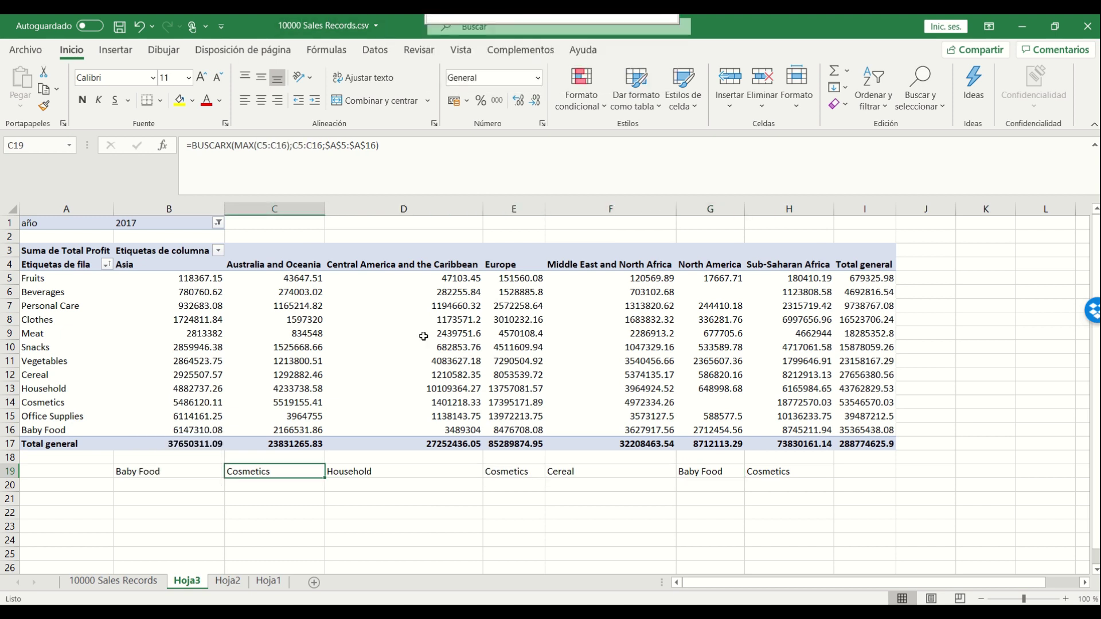
pyautogui.press('Left')
pyautogui.press('Left')
pyautogui.press('Right')
pyautogui.press('Right')
pyautogui.press('Right')
pyautogui.press('Right')
pyautogui.press('Right')
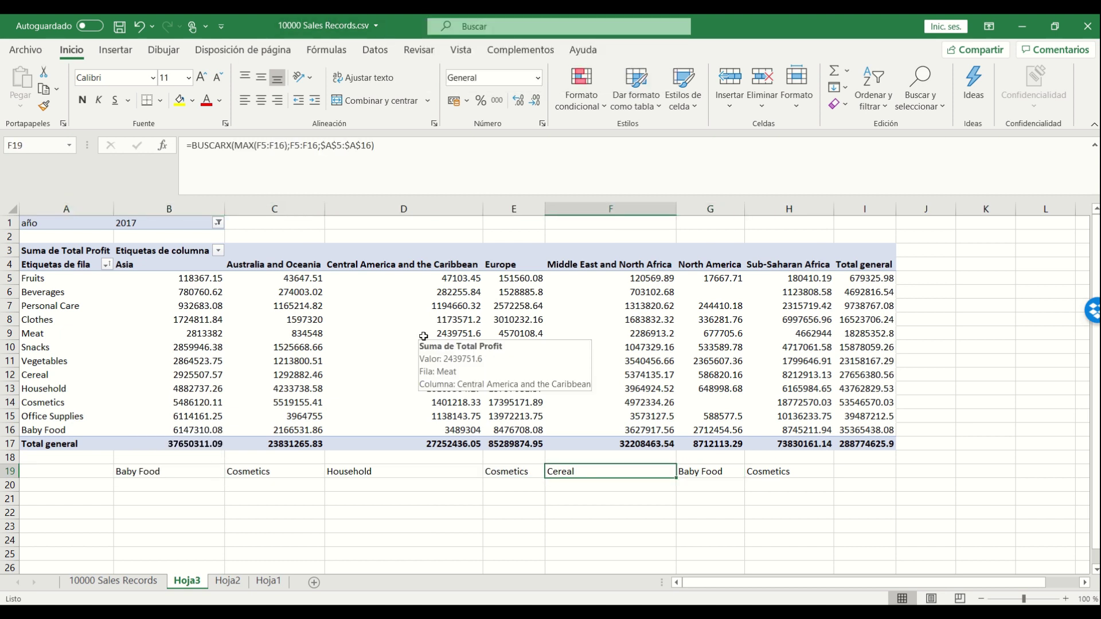
pyautogui.click(254, 497)
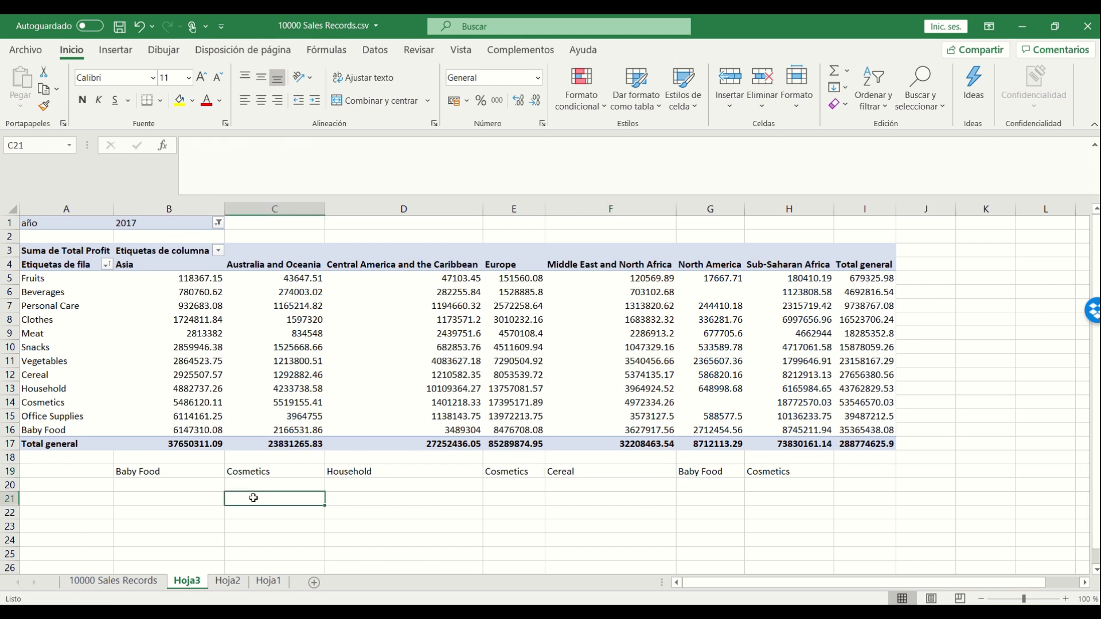
# - Close the pivot table field list and show the profit values as a percentage of the grand total (% del total general)
pyautogui.click(285, 337)
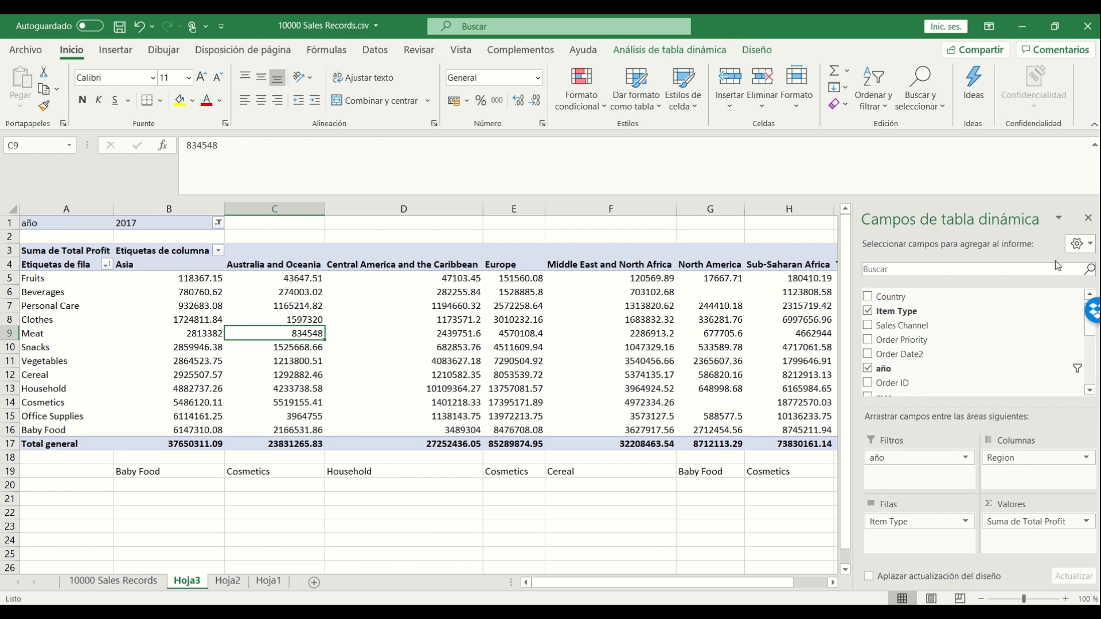
pyautogui.click(1088, 218)
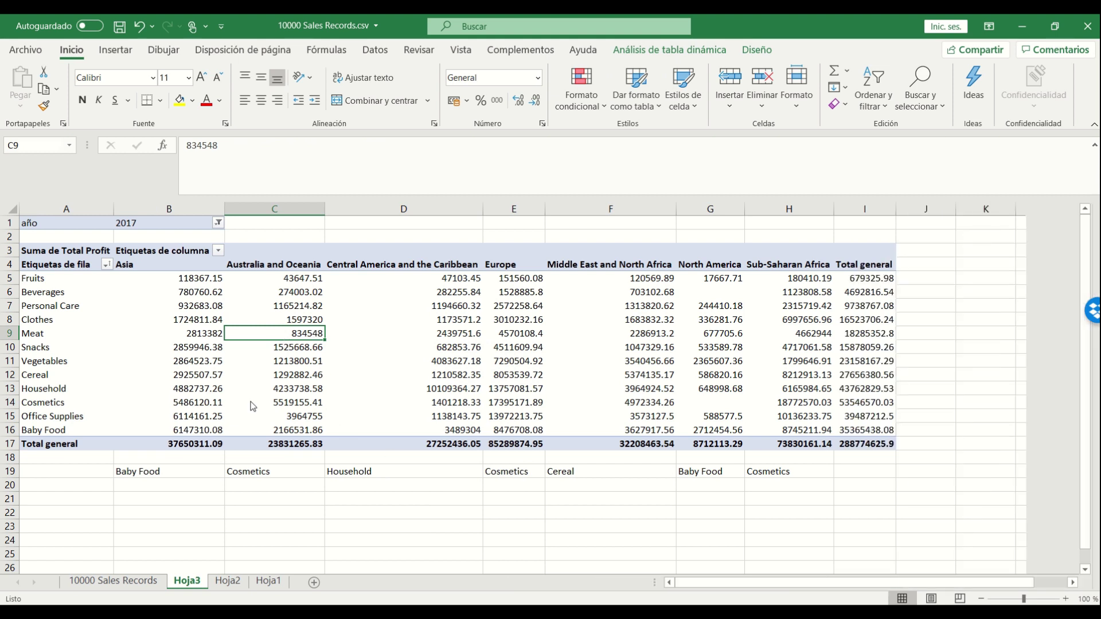
pyautogui.rightClick(254, 334)
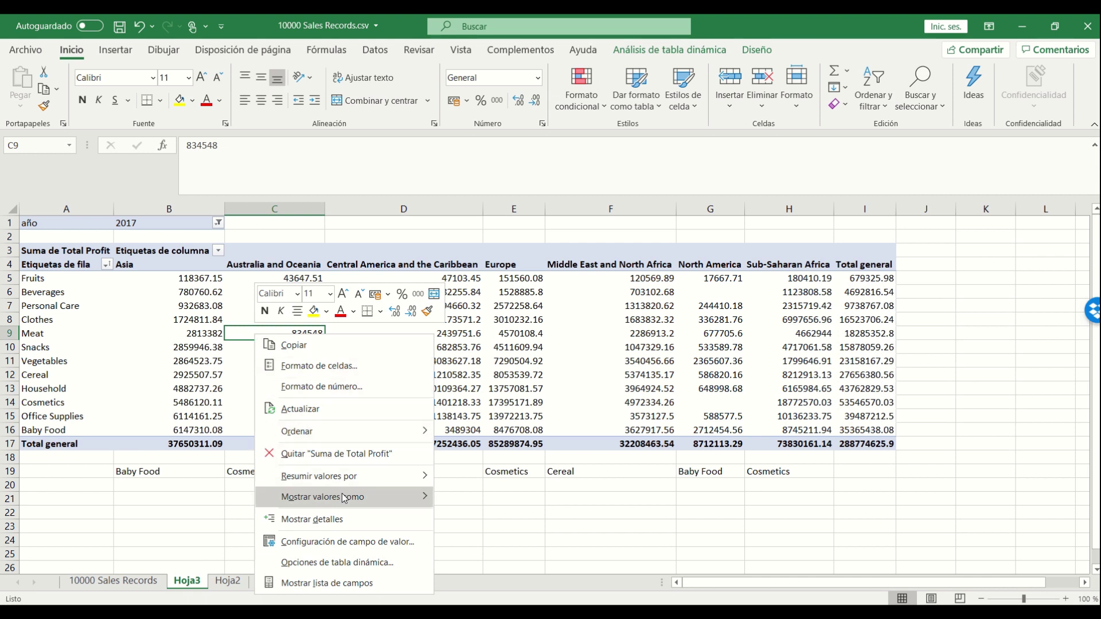
pyautogui.moveTo(344, 499)
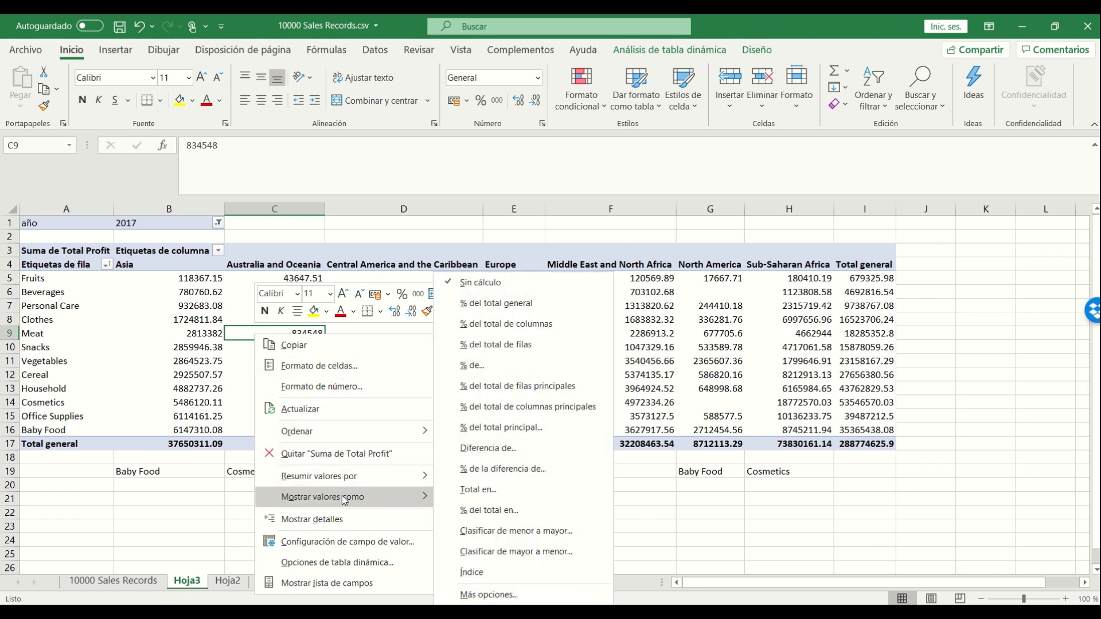
pyautogui.click(511, 309)
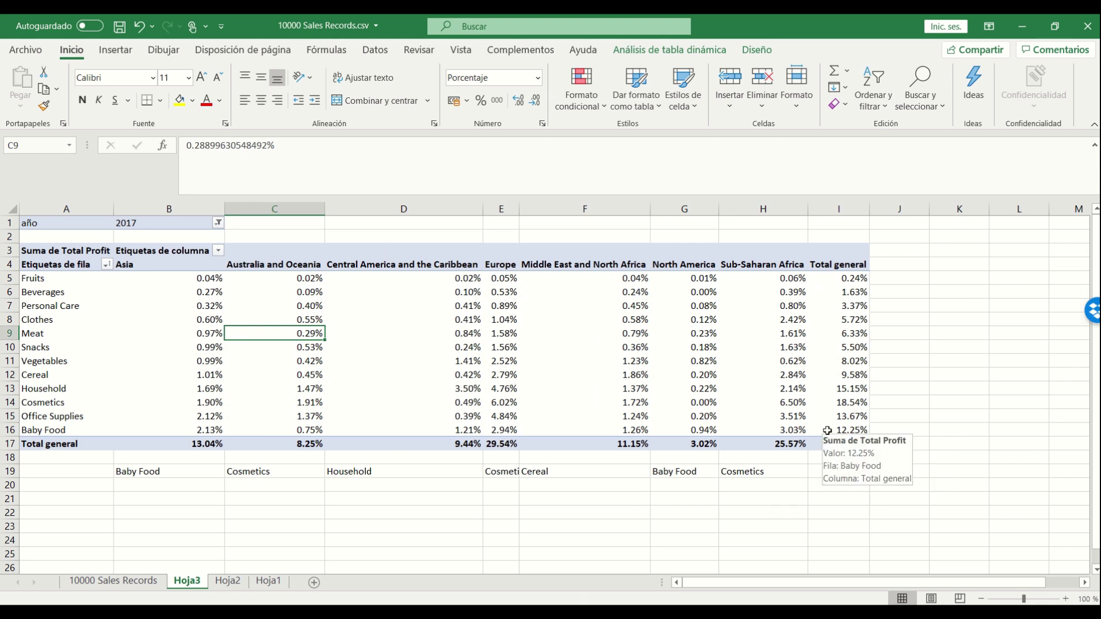
# - Show the pivot table's profit values as a percentage of the column totals (% del total de columnas)
pyautogui.rightClick(300, 335)
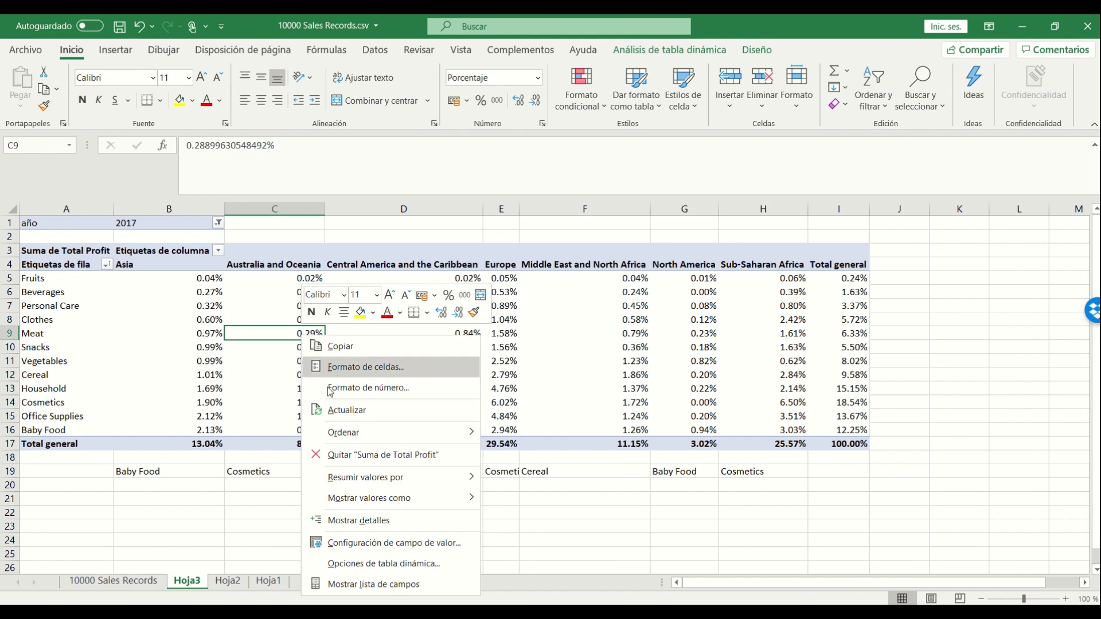
pyautogui.moveTo(360, 500)
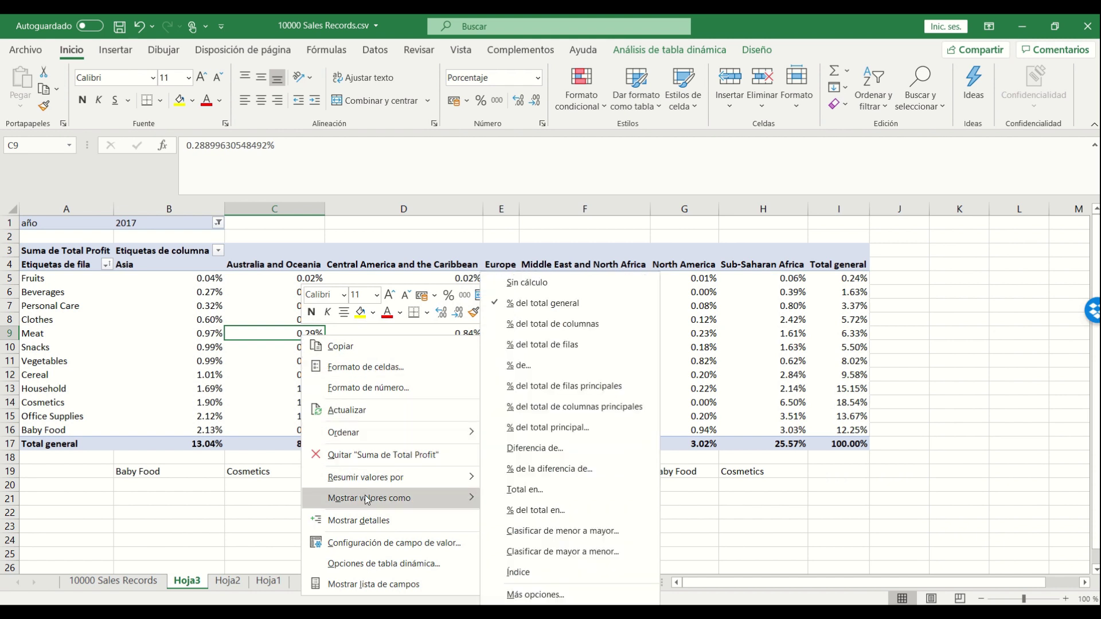
pyautogui.click(595, 327)
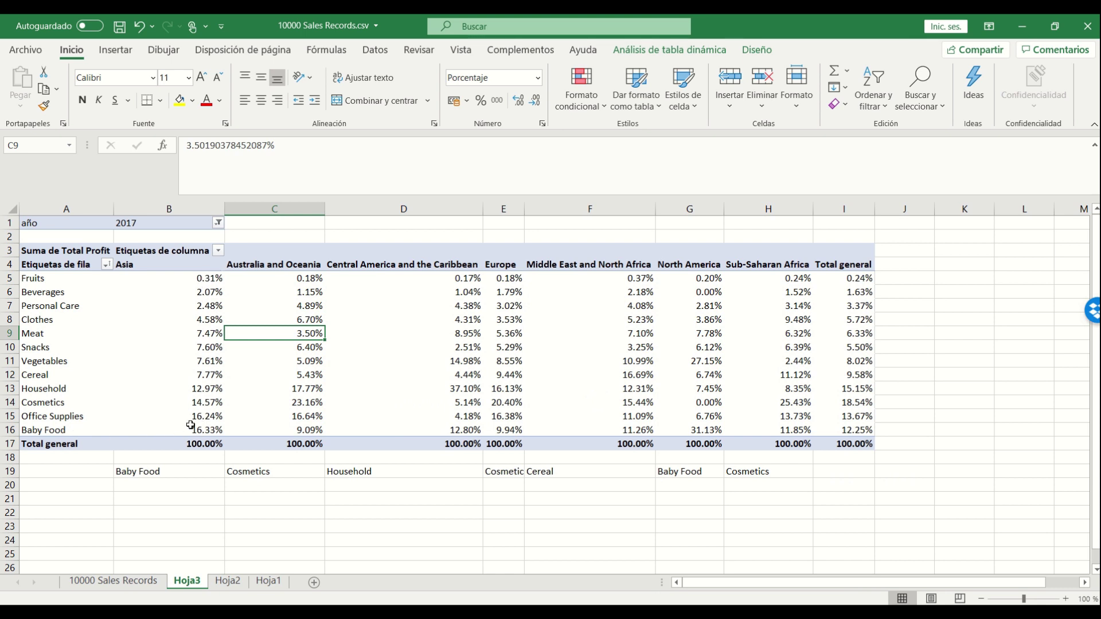
pyautogui.moveTo(186, 429)
pyautogui.click(924, 361)
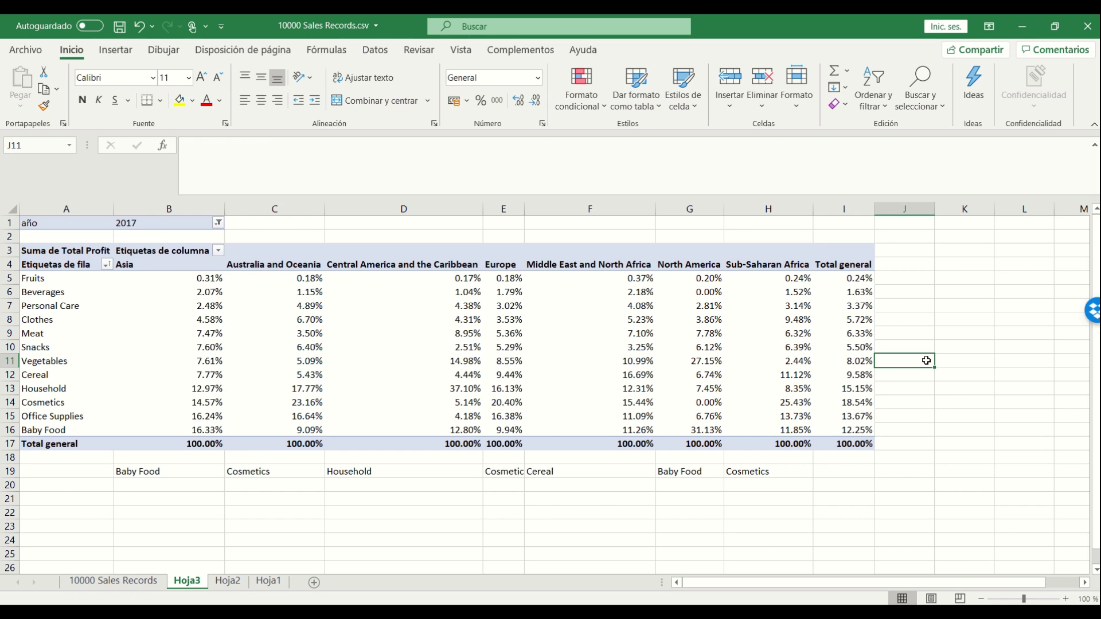
# - Fill row 1 of Hoja1 with an Order ID heading in A1 followed by the Hoja2 table's column headings from B1
pyautogui.click(328, 486)
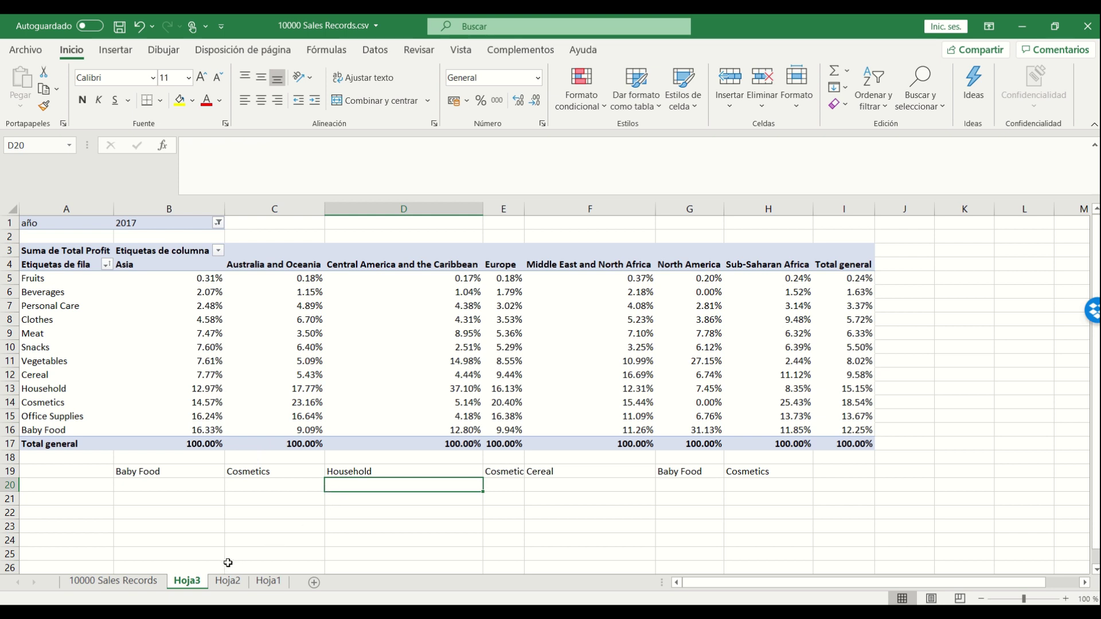
pyautogui.click(235, 586)
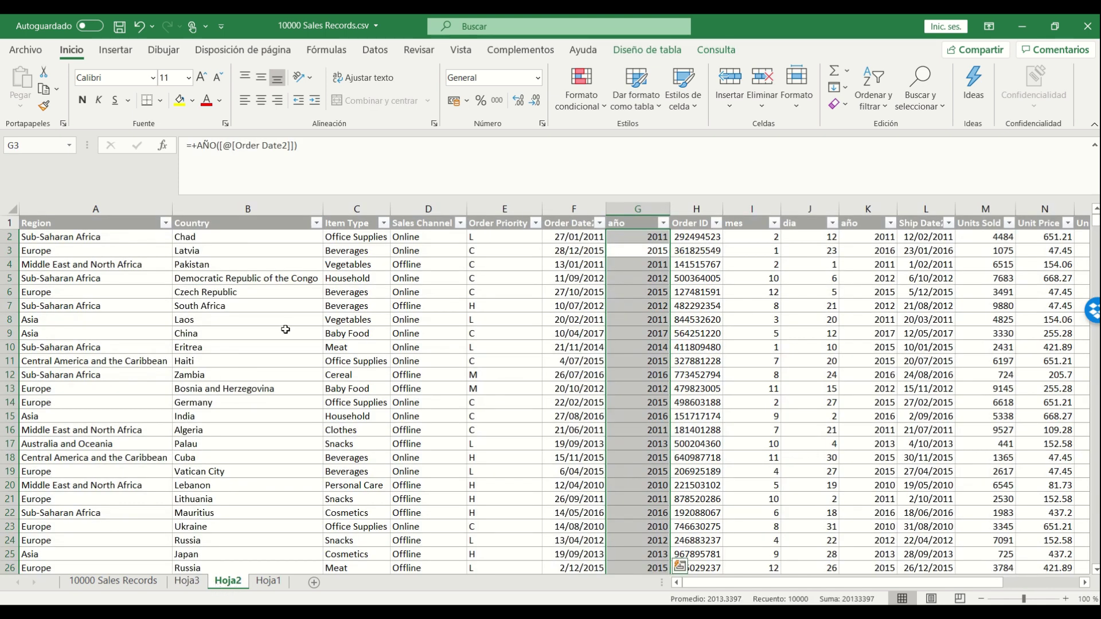
pyautogui.click(285, 330)
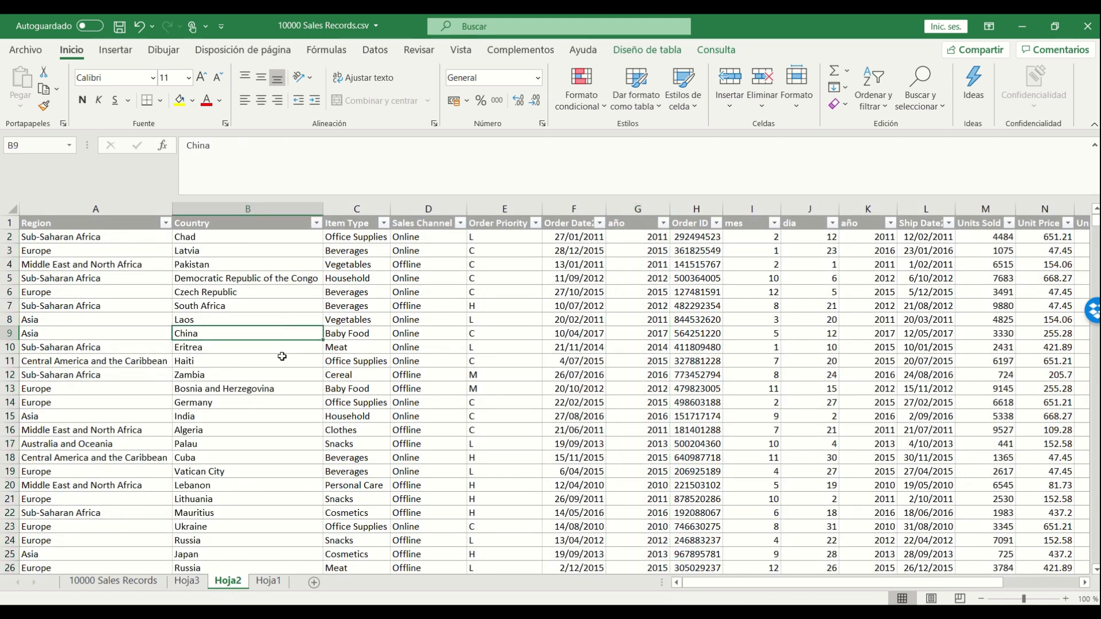
pyautogui.click(270, 581)
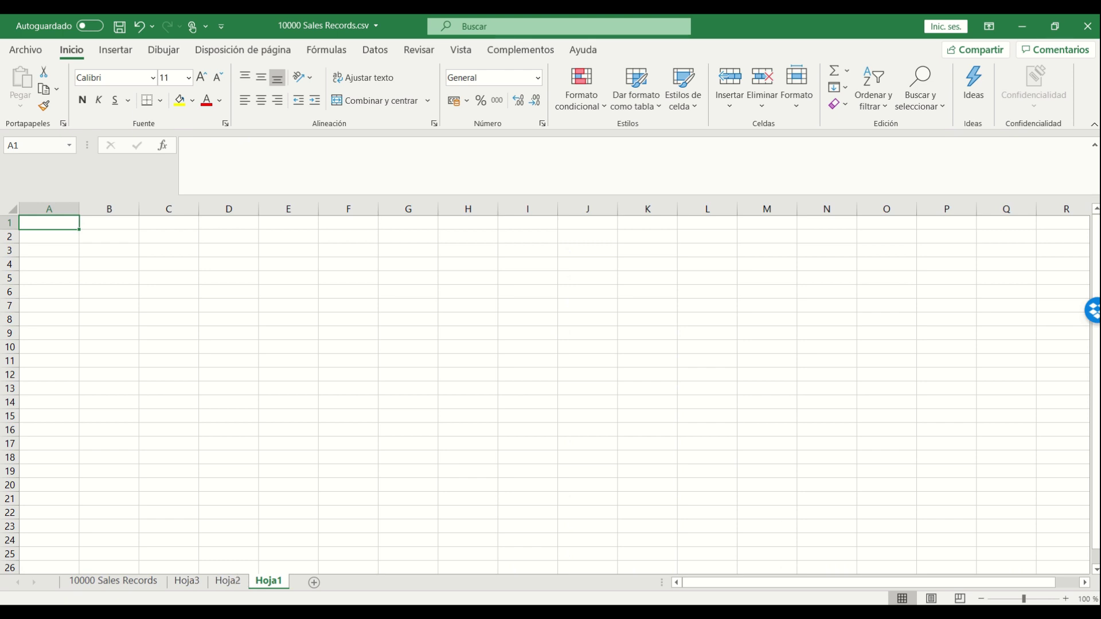
pyautogui.press('Return')
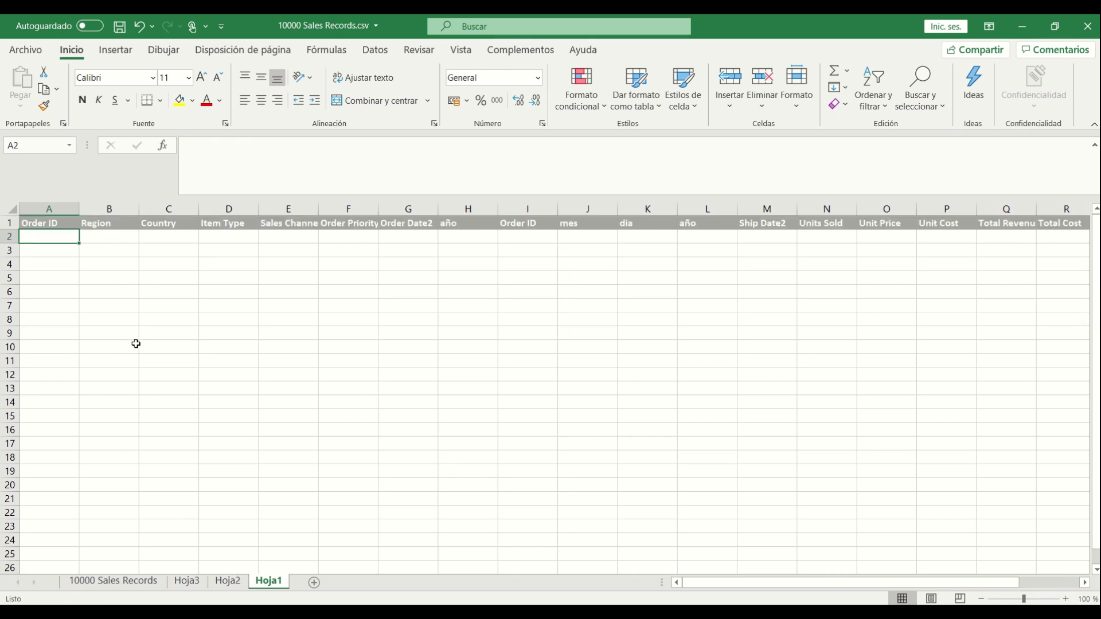
# - Copy the order ID from cell H9689 of Hoja2 into A2 of Hoja1
pyautogui.click(227, 581)
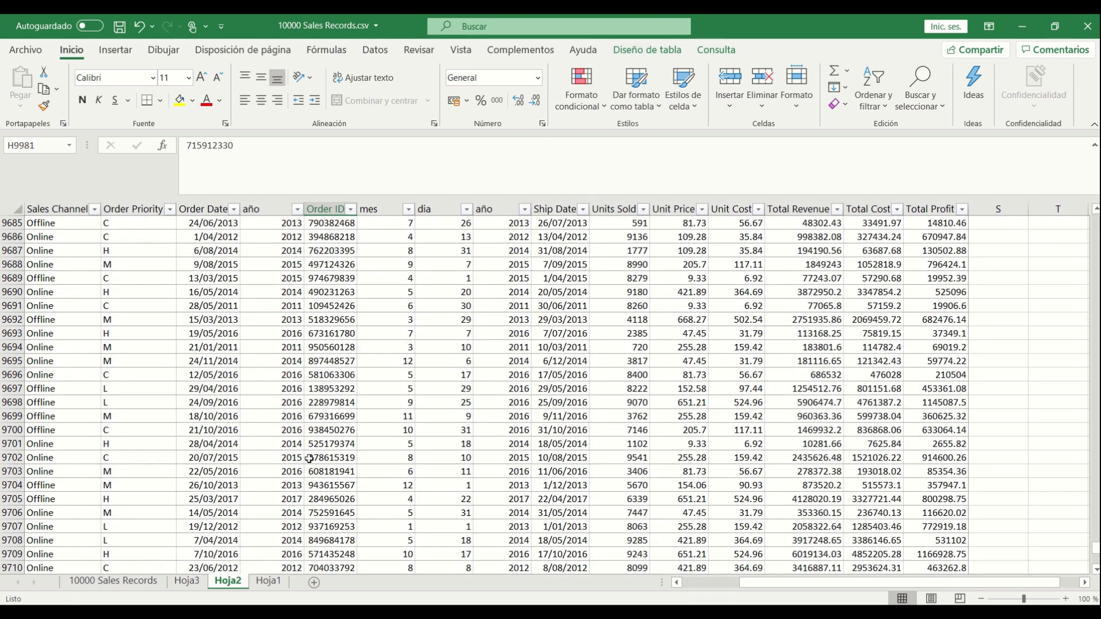
pyautogui.click(338, 278)
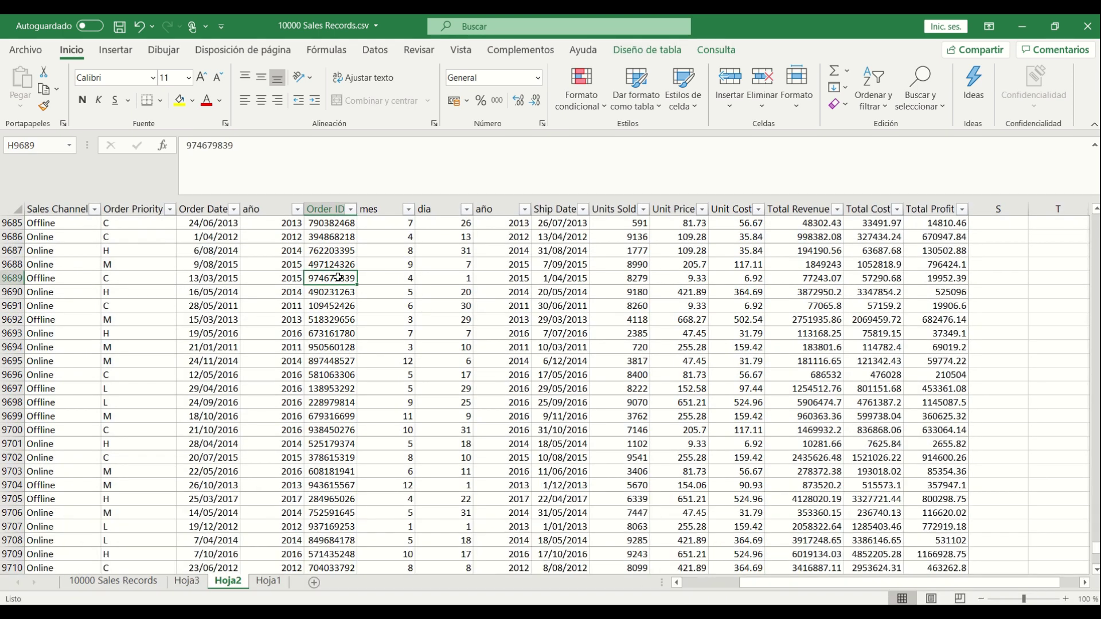
pyautogui.hotkey('ctrl', 'c')
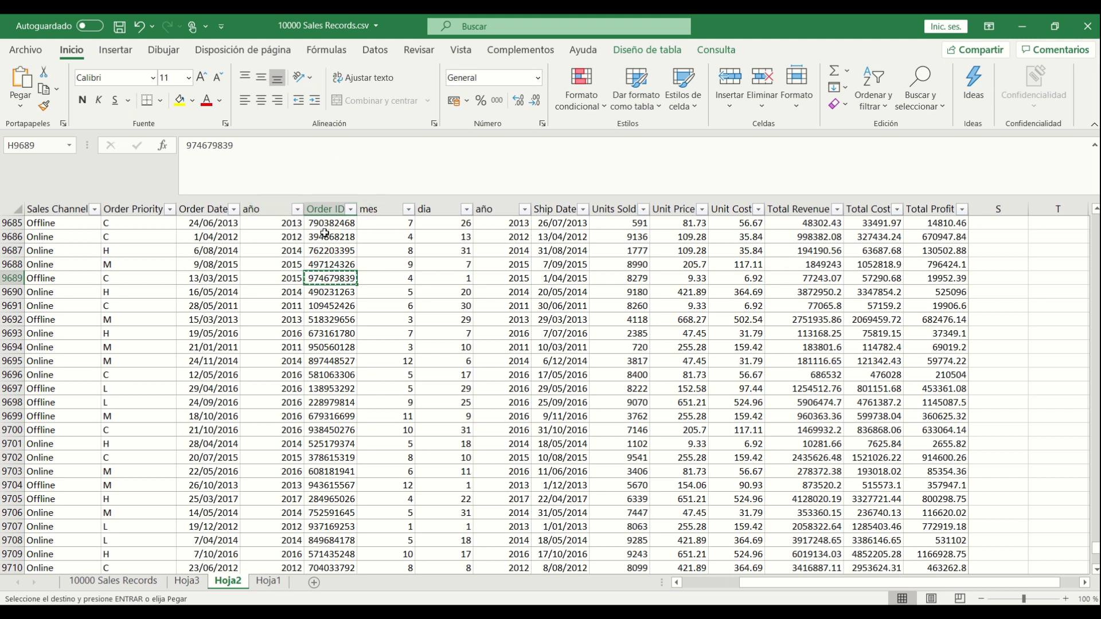
pyautogui.click(268, 581)
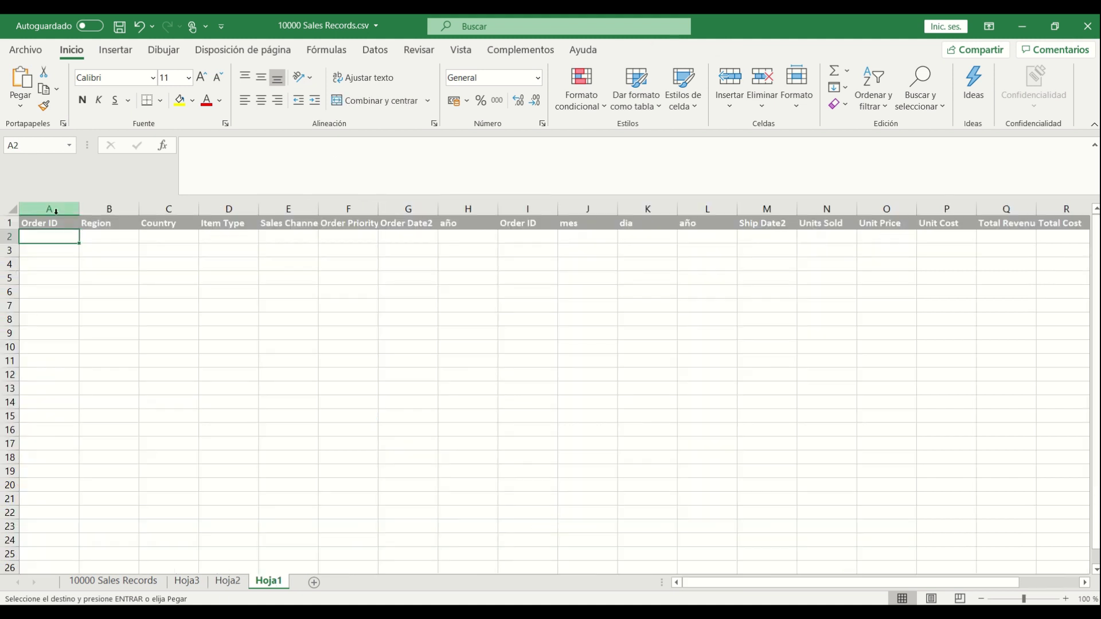
pyautogui.hotkey('ctrl', 'v')
pyautogui.click(109, 238)
pyautogui.click(61, 240)
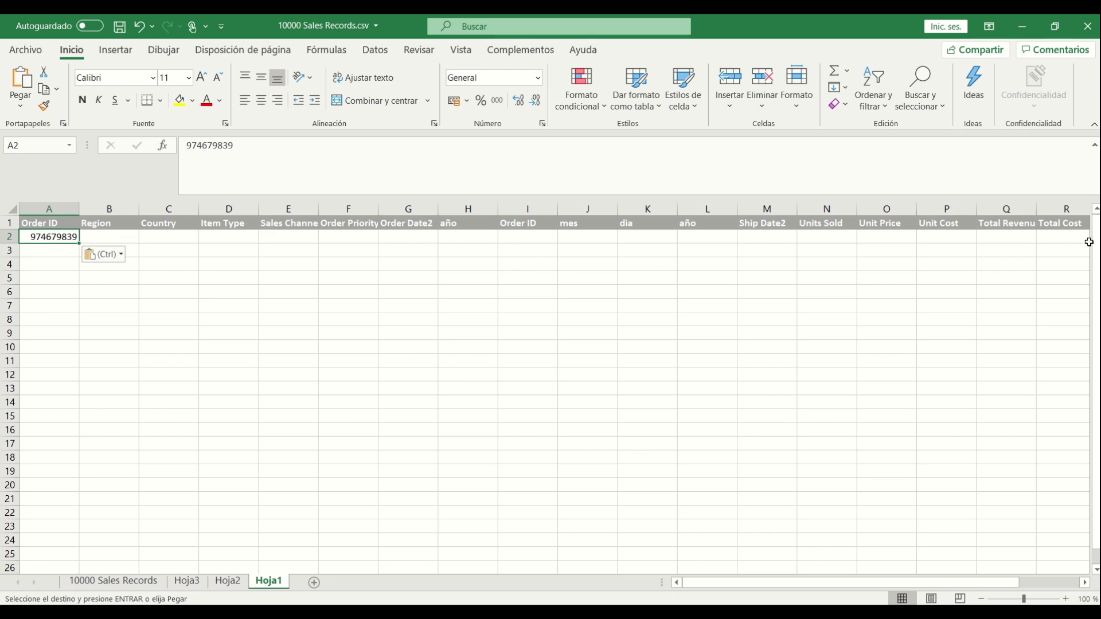
# - Start a BUSCARX formula in B2 of Hoja1 with A2 as the lookup value
pyautogui.click(110, 234)
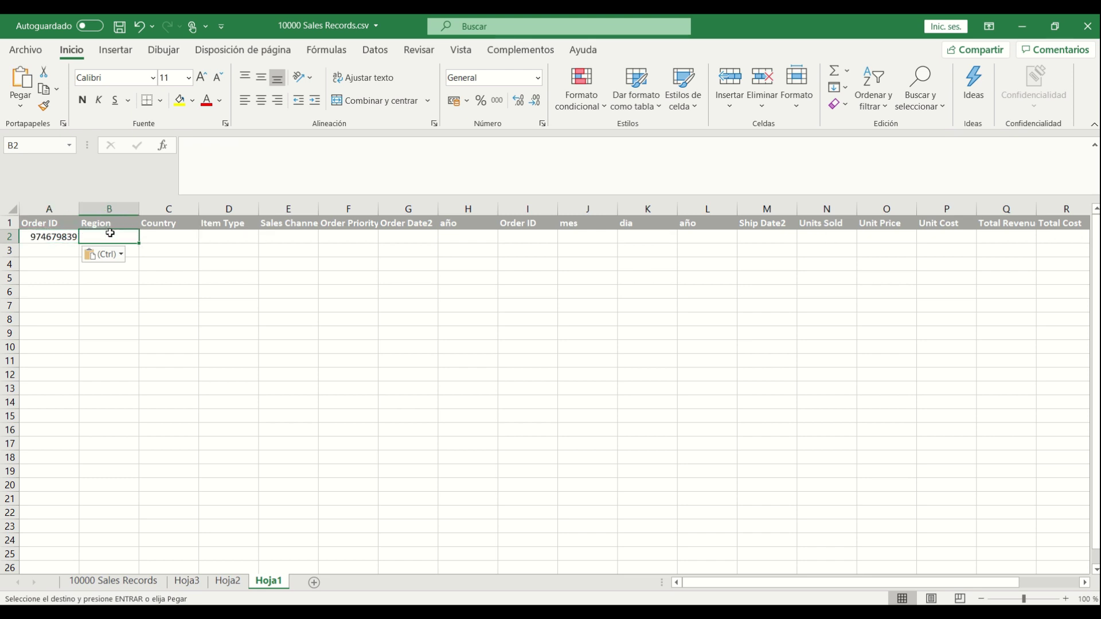
pyautogui.write('+bus')
pyautogui.press('Down')
pyautogui.press('Down')
pyautogui.press('Down')
pyautogui.press('Tab')
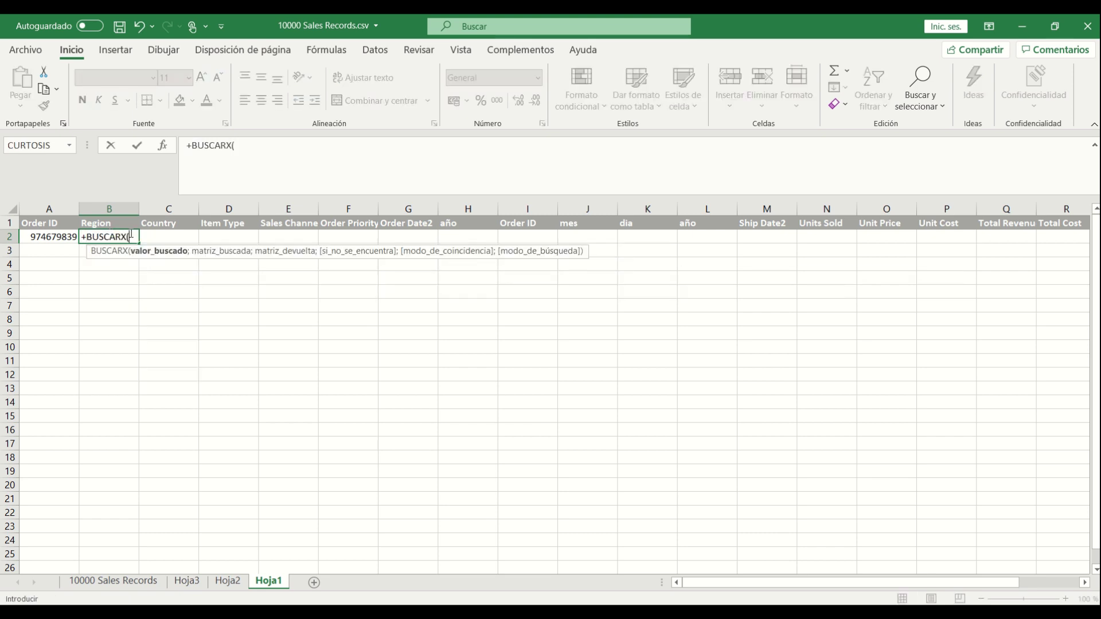
pyautogui.click(51, 236)
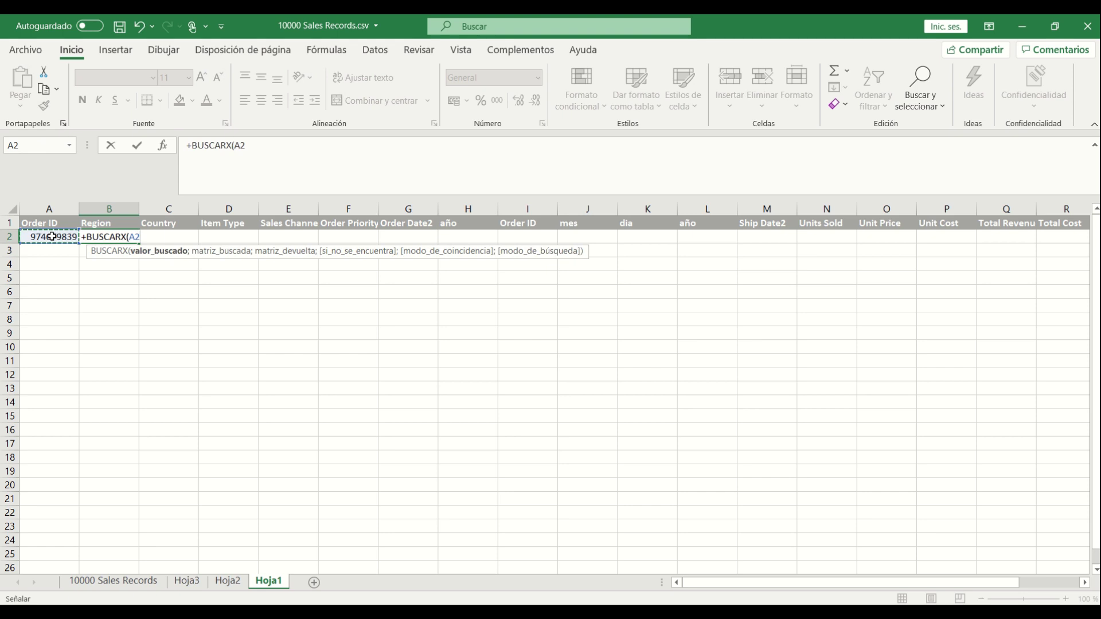
pyautogui.write(';')
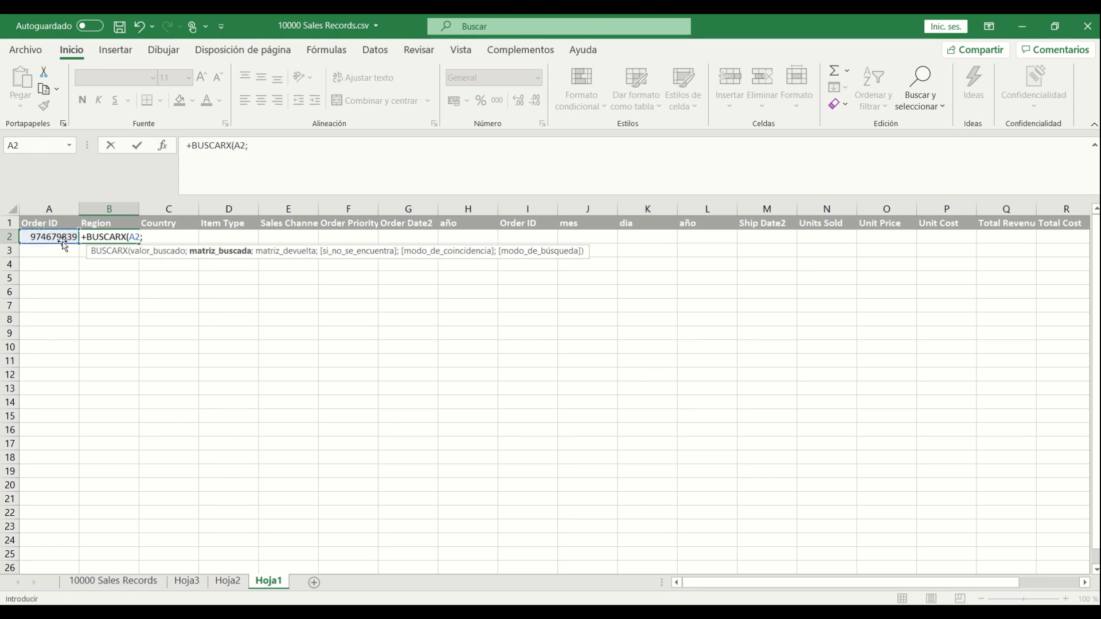
# - Set the Hoja2 table column _10000_Sales_Records[Order ID] as the lookup array of the BUSCARX formula
pyautogui.click(228, 581)
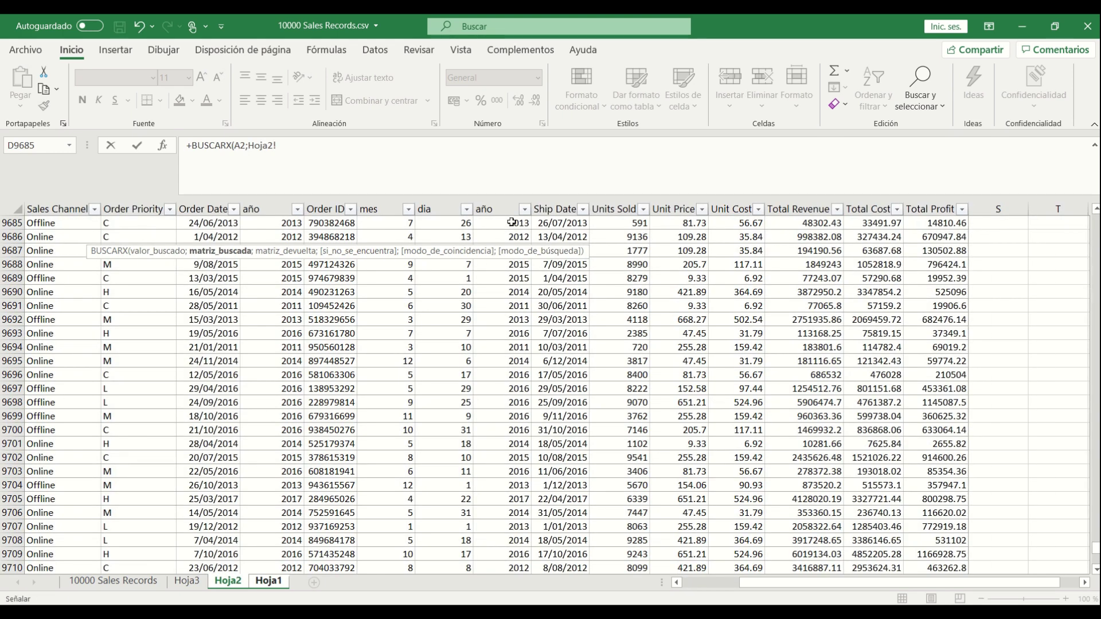
pyautogui.click(329, 205)
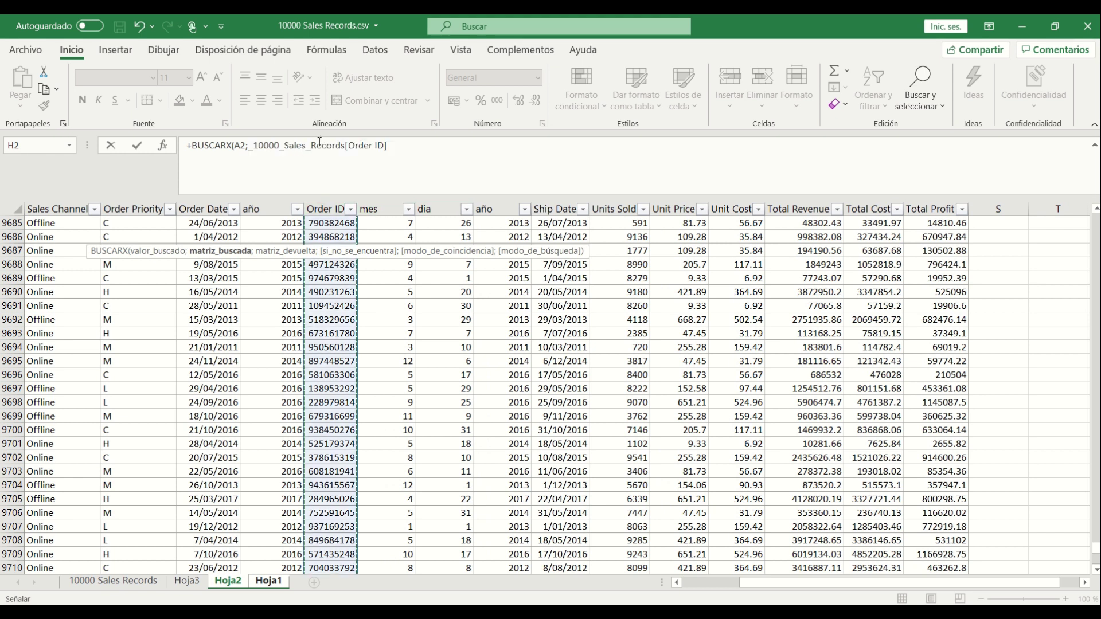
pyautogui.click(405, 146)
pyautogui.write(';')
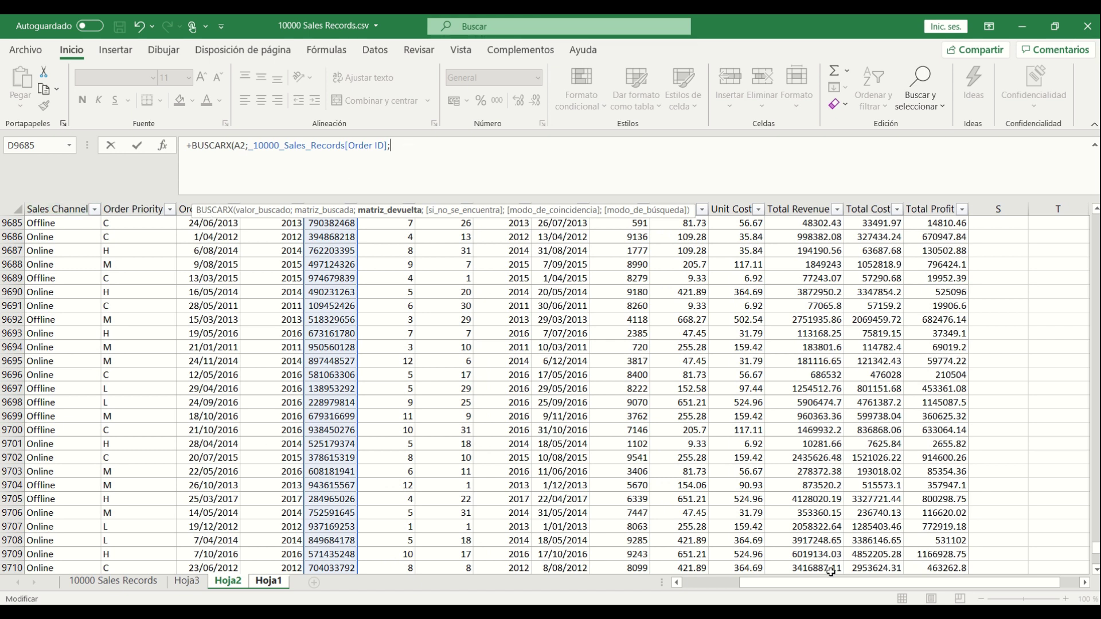
# - Use the entire _10000_Sales_Records table as the return array, enter the B2 formula, and check the results it spills across row 2
pyautogui.moveTo(874, 583); pyautogui.dragTo(743, 583)
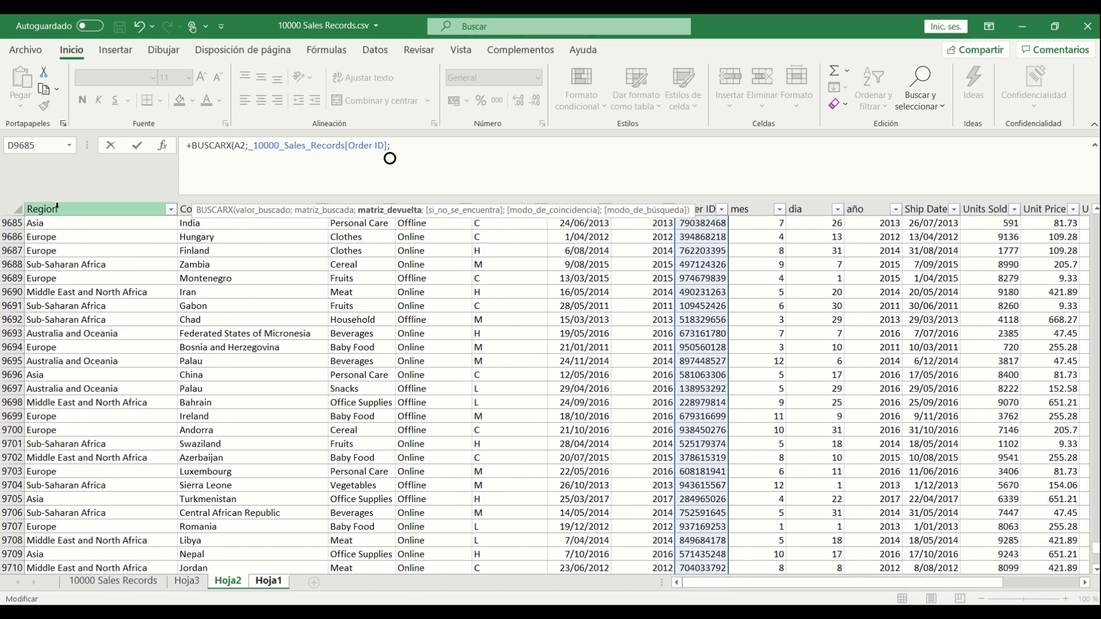
pyautogui.moveTo(57, 207); pyautogui.dragTo(1026, 205)
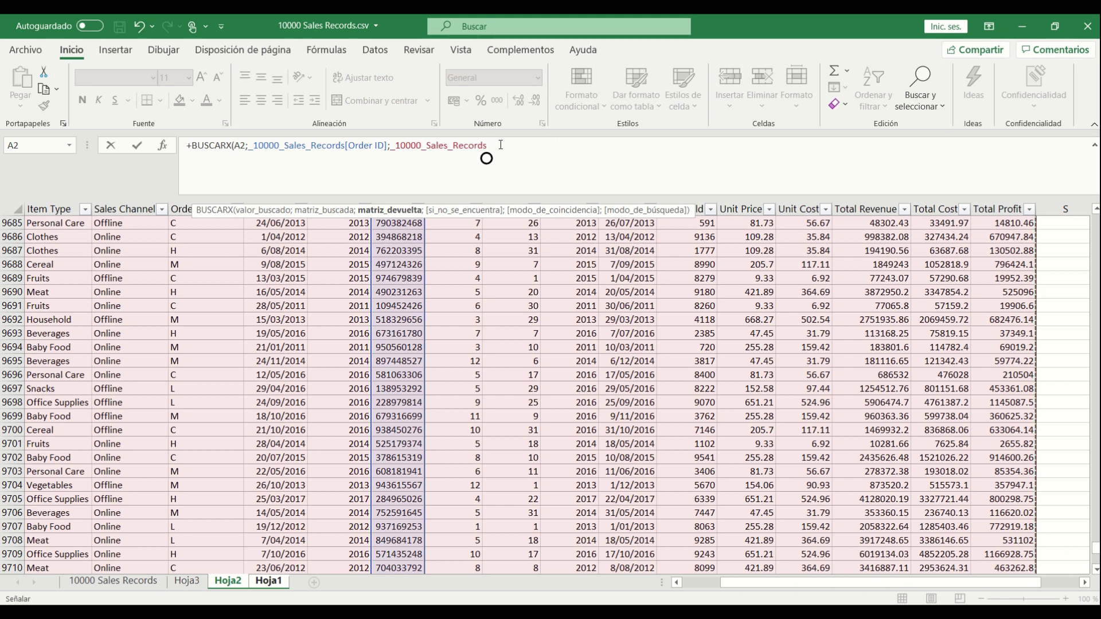
pyautogui.write(')')
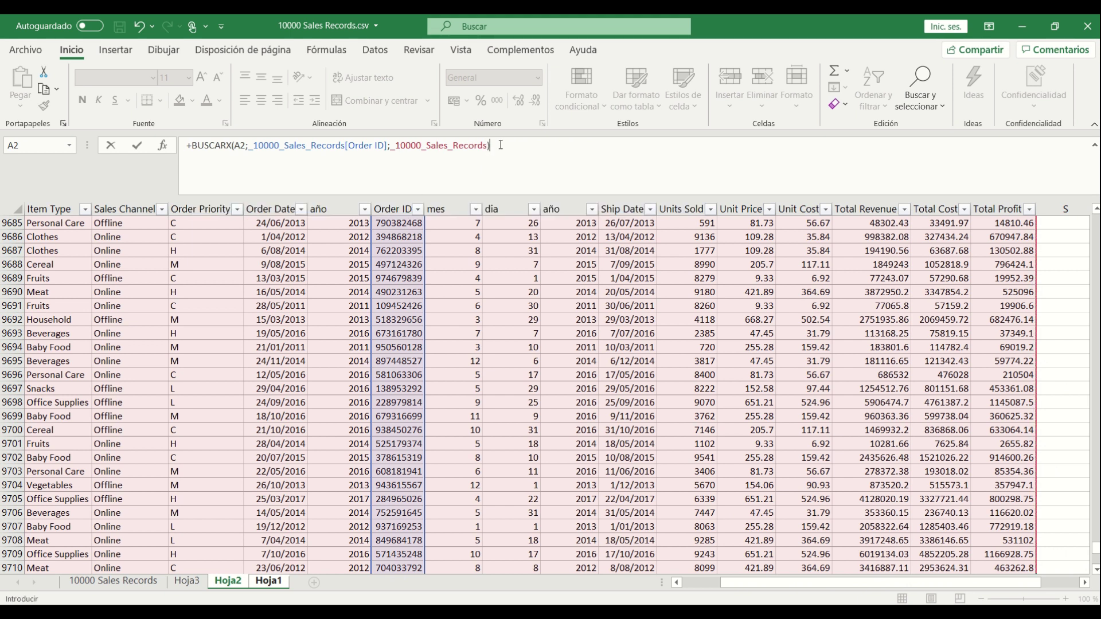
pyautogui.press('Return')
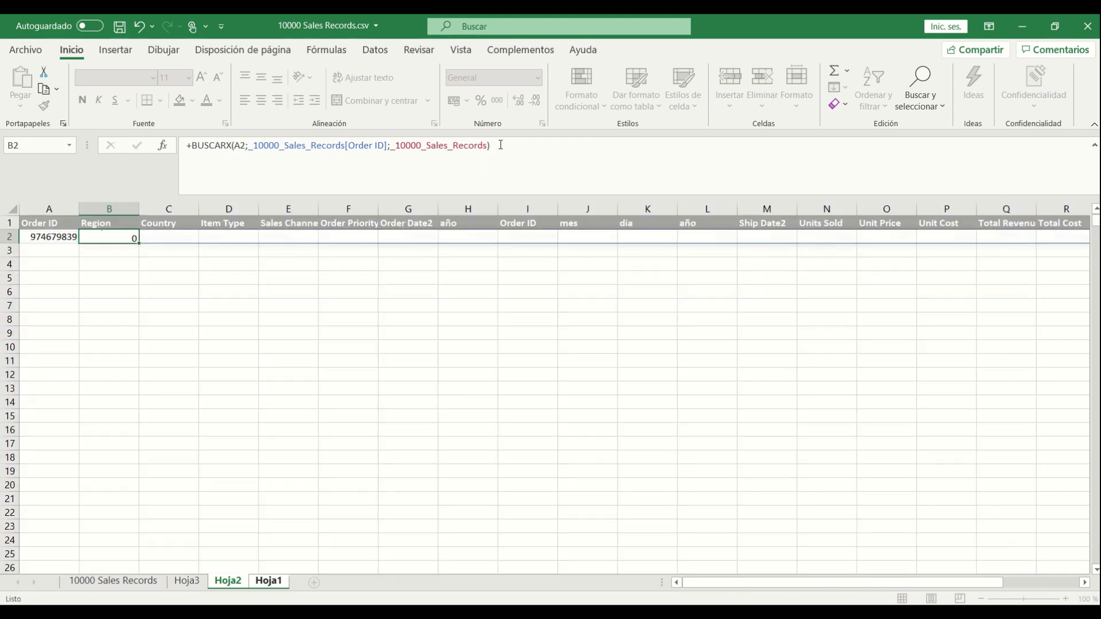
pyautogui.press('Up')
pyautogui.press('Right')
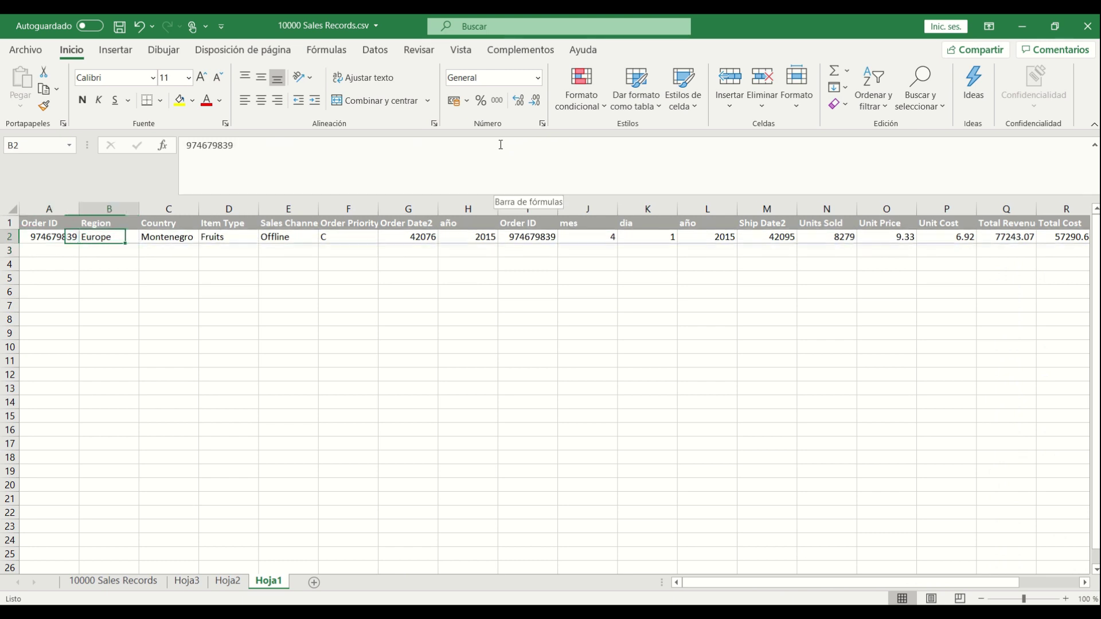
pyautogui.press('Right')
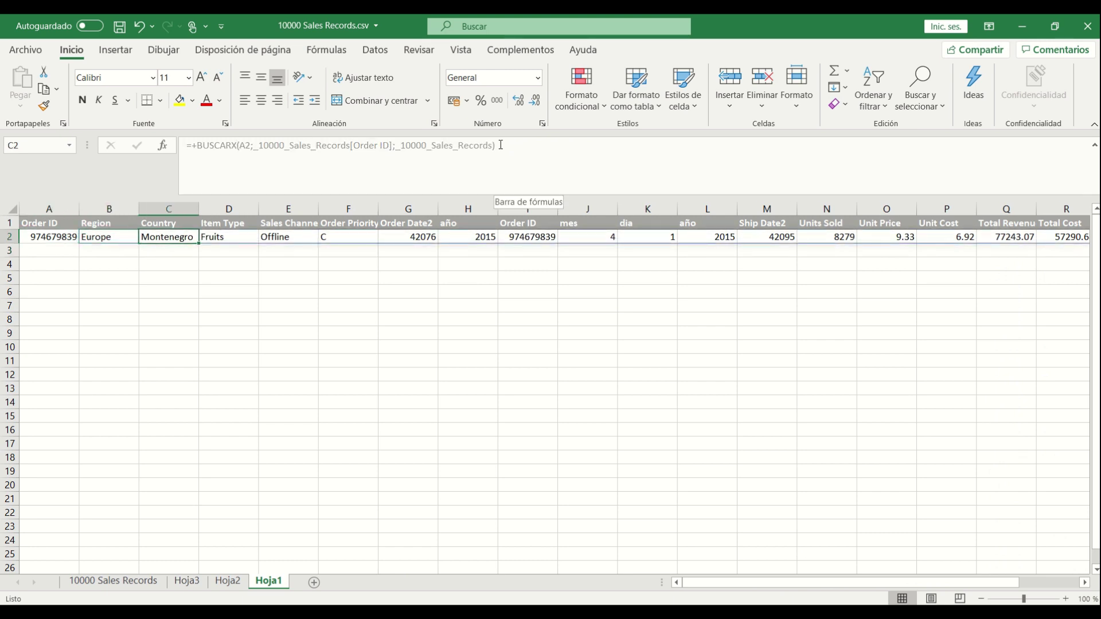
# - Examine the retrieved order's fields in row 2 of Hoja1, from Country through Order Priority
pyautogui.press('Right')
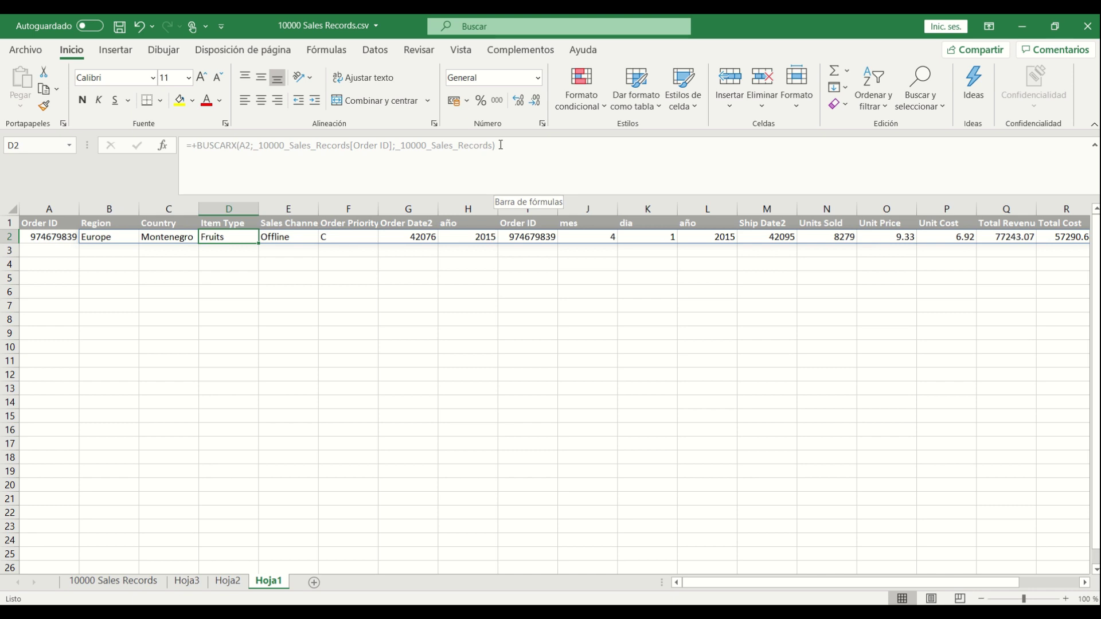
pyautogui.press('Right')
pyautogui.press('Up')
pyautogui.press('Down')
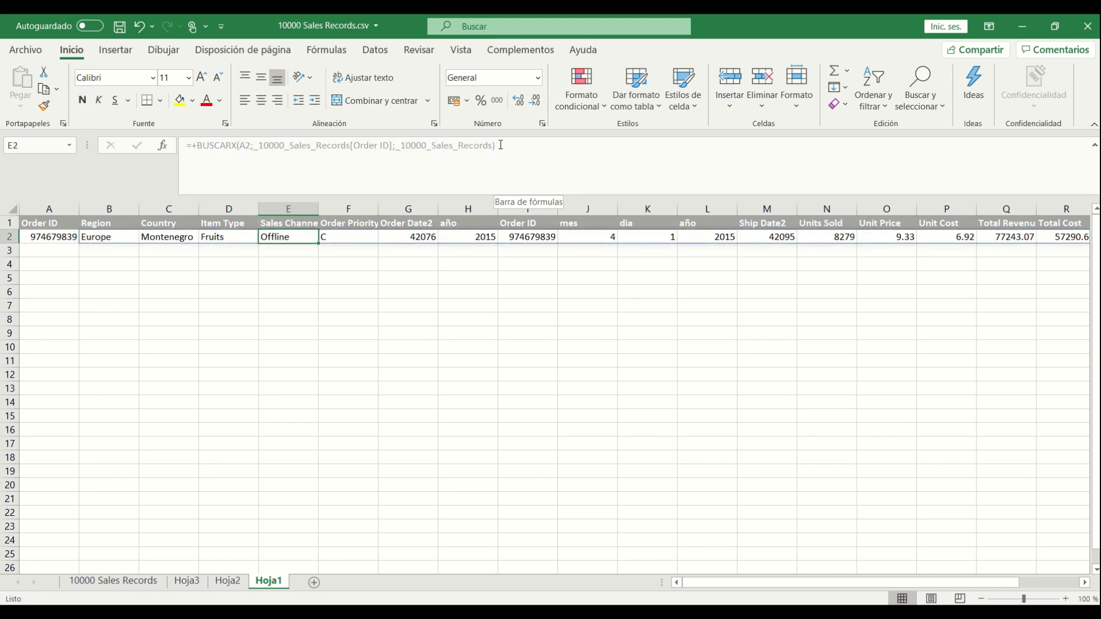
pyautogui.press('Down')
pyautogui.press('Up')
pyautogui.press('Right')
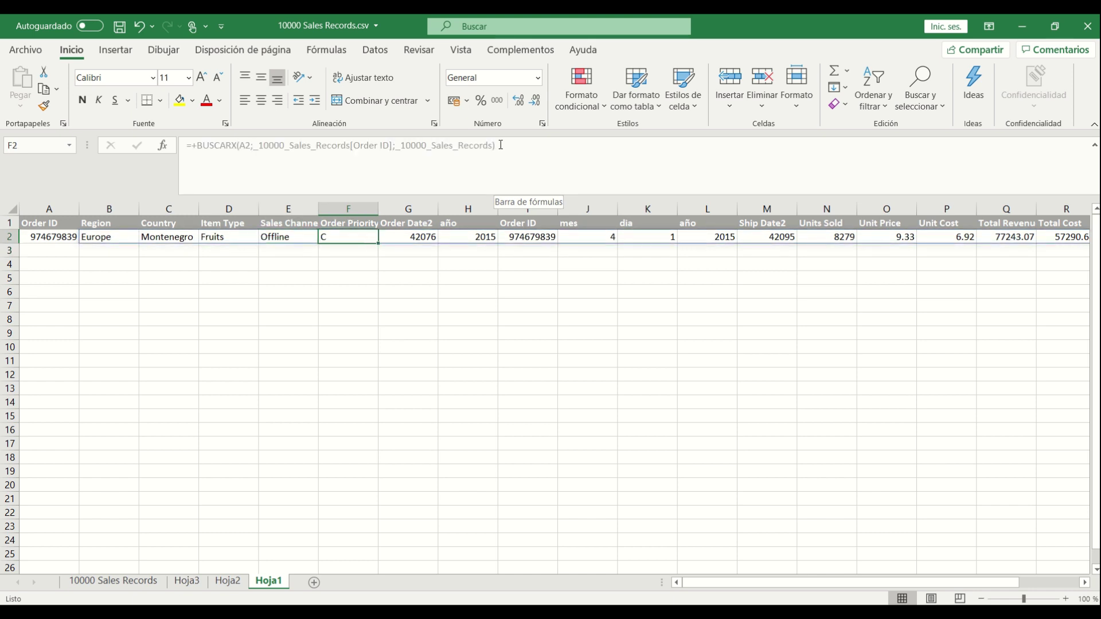
# - Format the Order Date2 value in G2 of Hoja1 as a short date (Fecha corta)
pyautogui.press('Right')
pyautogui.press('Left')
pyautogui.press('Right')
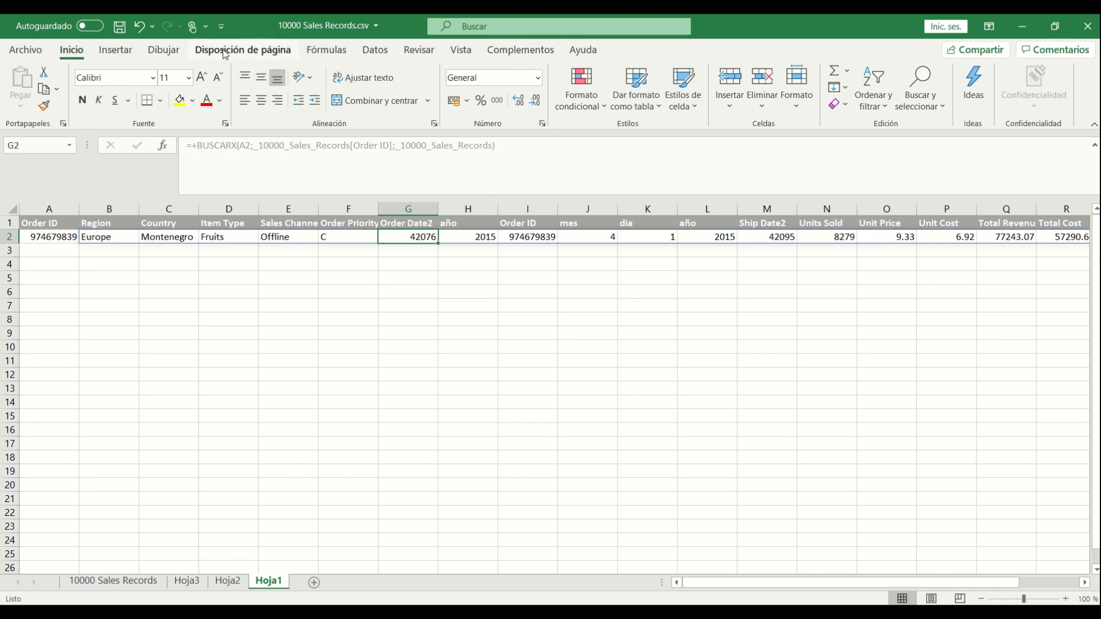
pyautogui.click(538, 77)
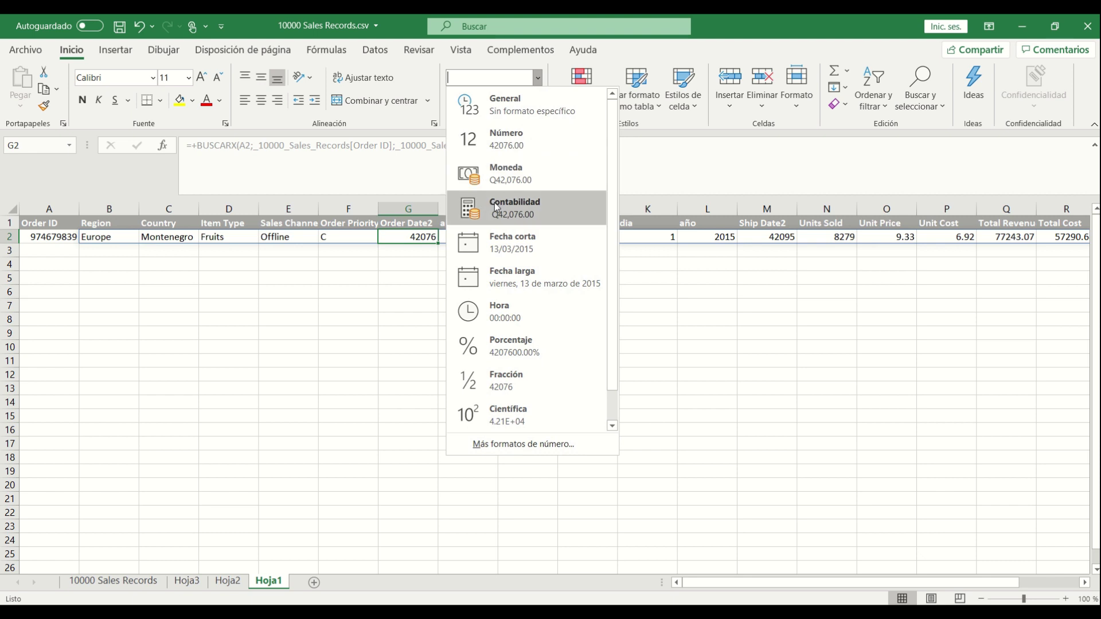
pyautogui.click(532, 246)
pyautogui.click(555, 240)
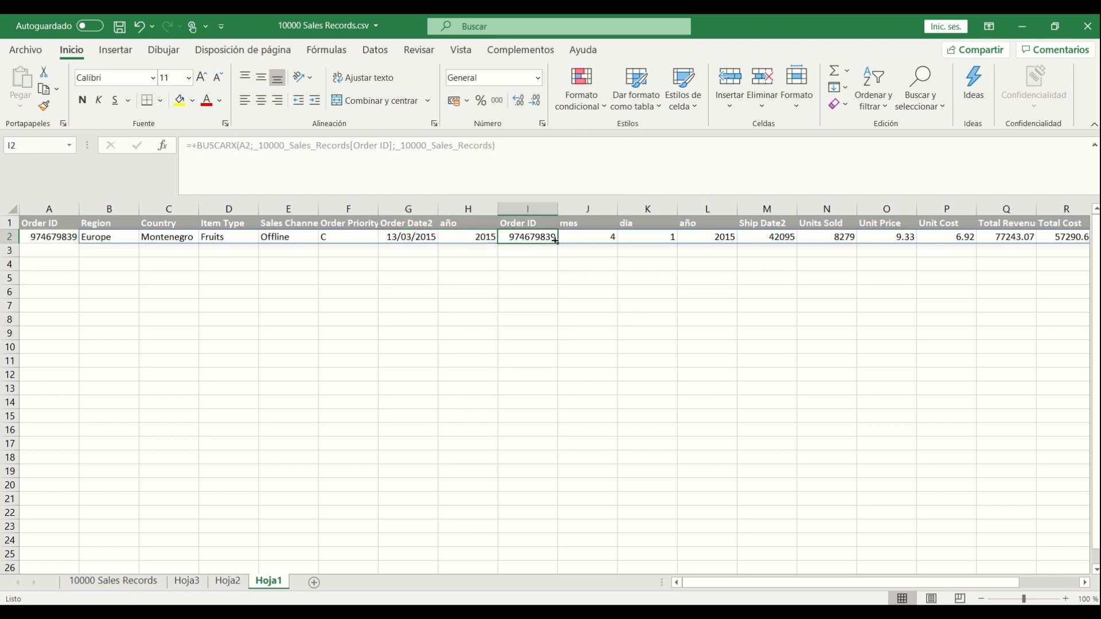
# - Format the Ship Date2 value in M2 of Hoja1 as a short date (Fecha corta)
pyautogui.click(483, 235)
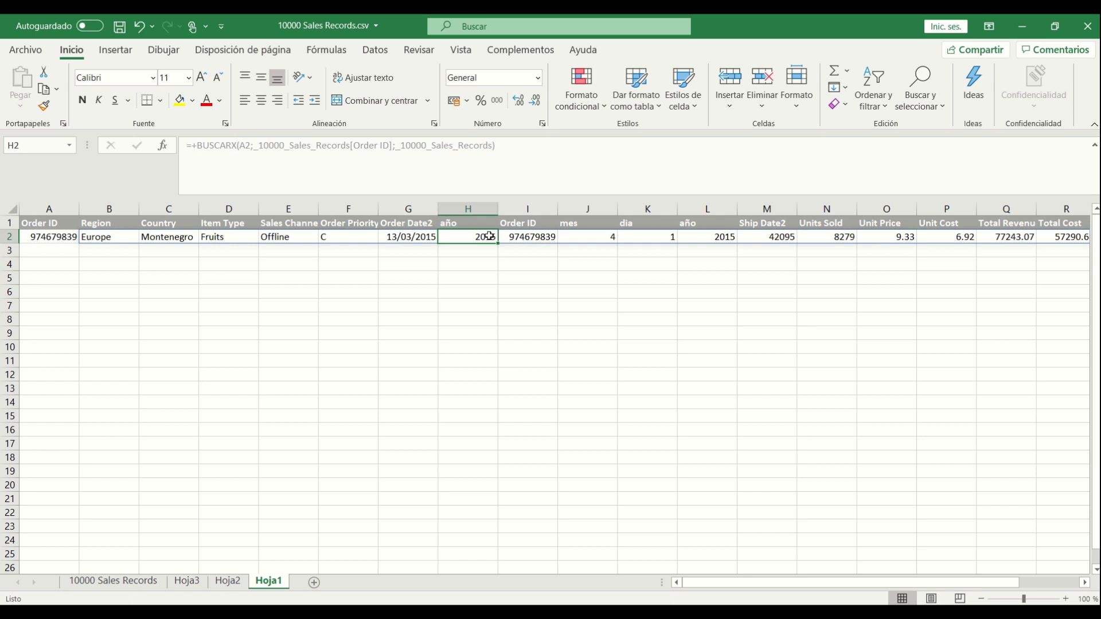
pyautogui.click(718, 237)
pyautogui.click(770, 224)
pyautogui.click(768, 235)
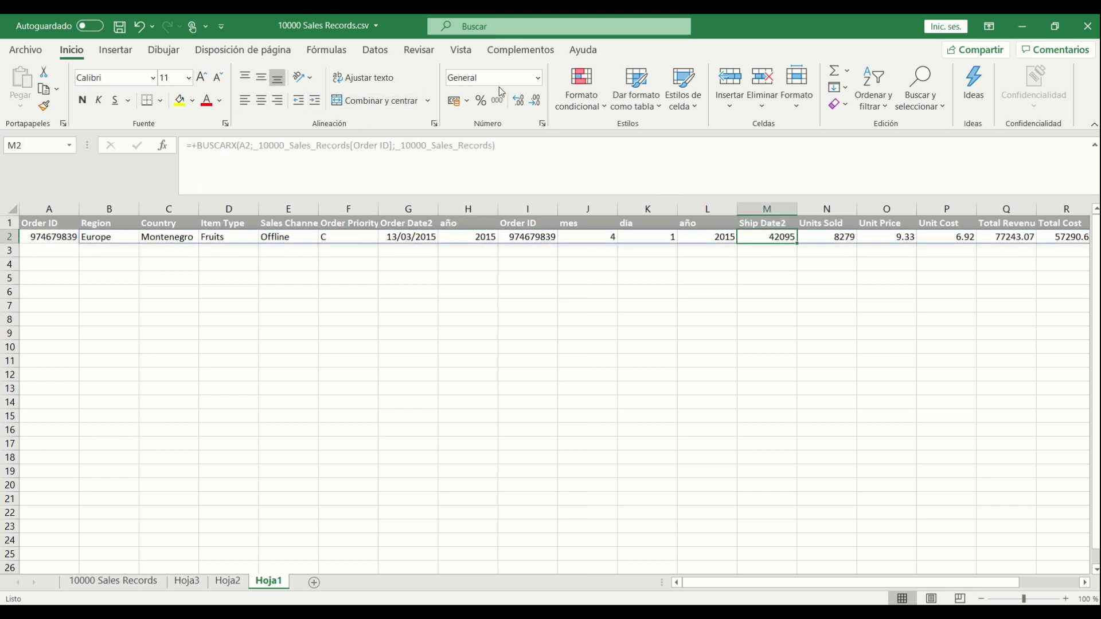
pyautogui.click(538, 80)
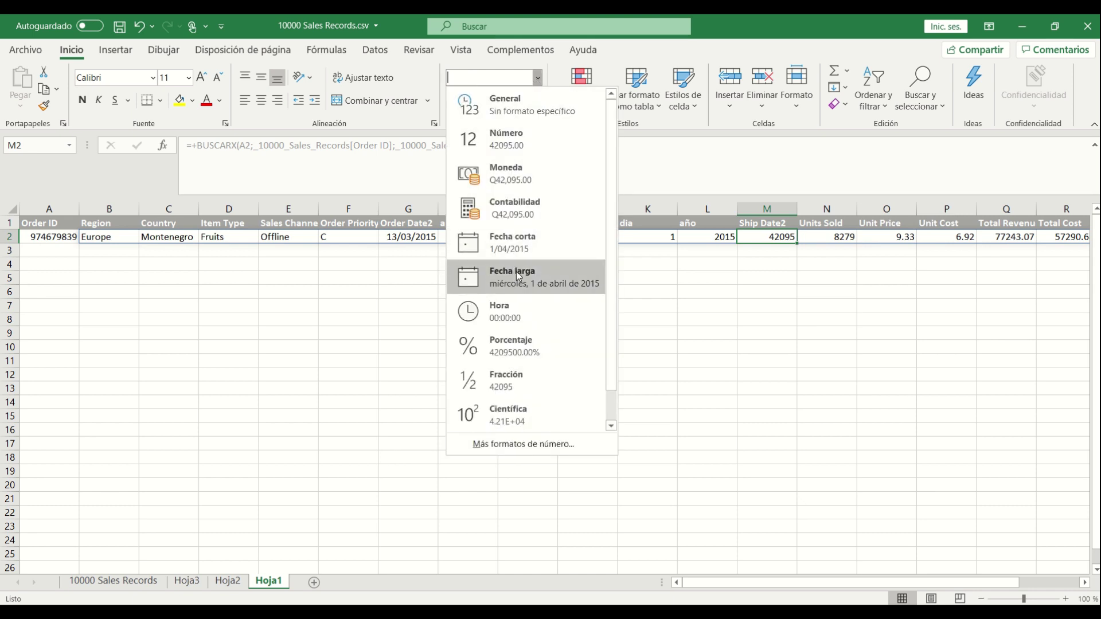
pyautogui.click(518, 251)
pyautogui.click(838, 276)
pyautogui.click(852, 237)
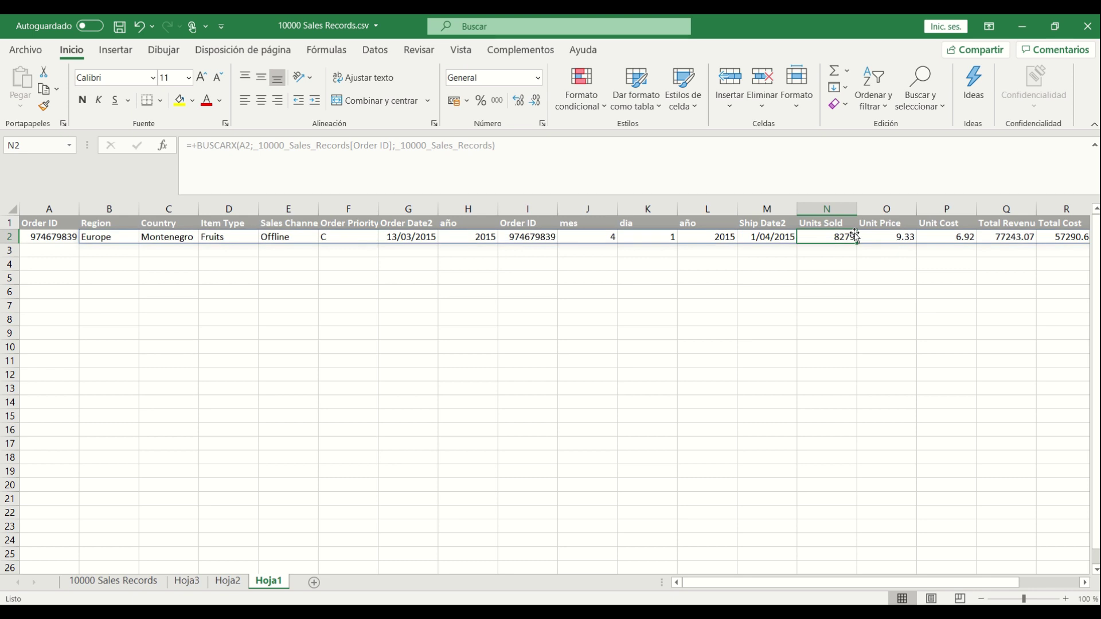
# - Review the rest of the retrieved record in row 2 of Hoja1, through Total Cost and Total Profit and back
pyautogui.press('Right')
pyautogui.press('Right')
pyautogui.press('Right')
pyautogui.press('Right')
pyautogui.press('Right')
pyautogui.press('Left')
pyautogui.press('Left')
pyautogui.press('Left')
pyautogui.press('Left')
pyautogui.press('Left')
pyautogui.press('Left')
pyautogui.press('Left')
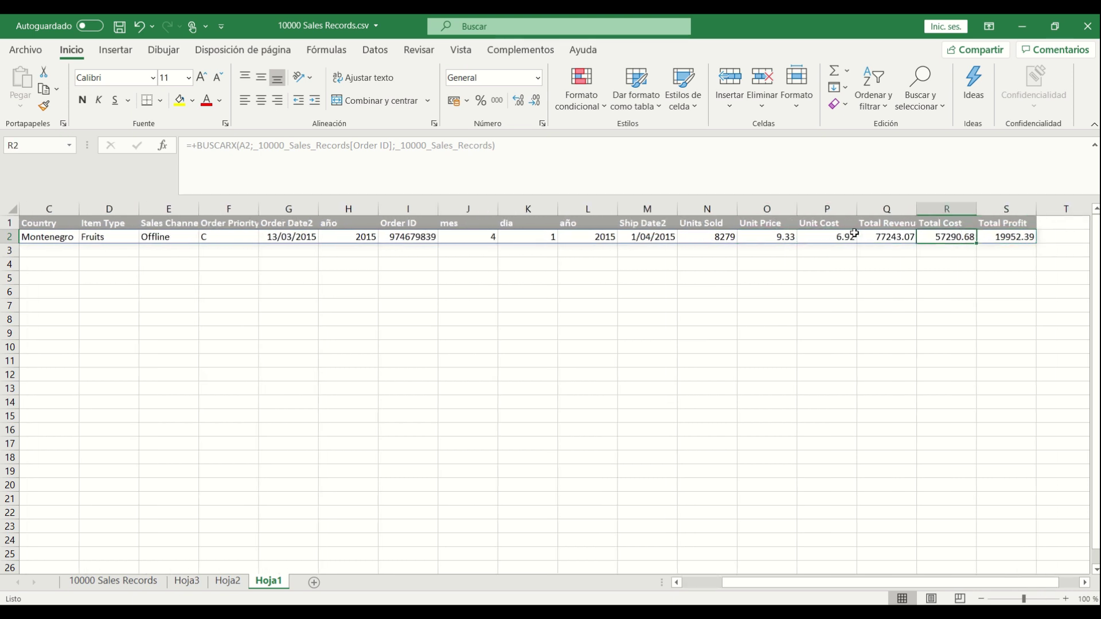
pyautogui.press('Home')
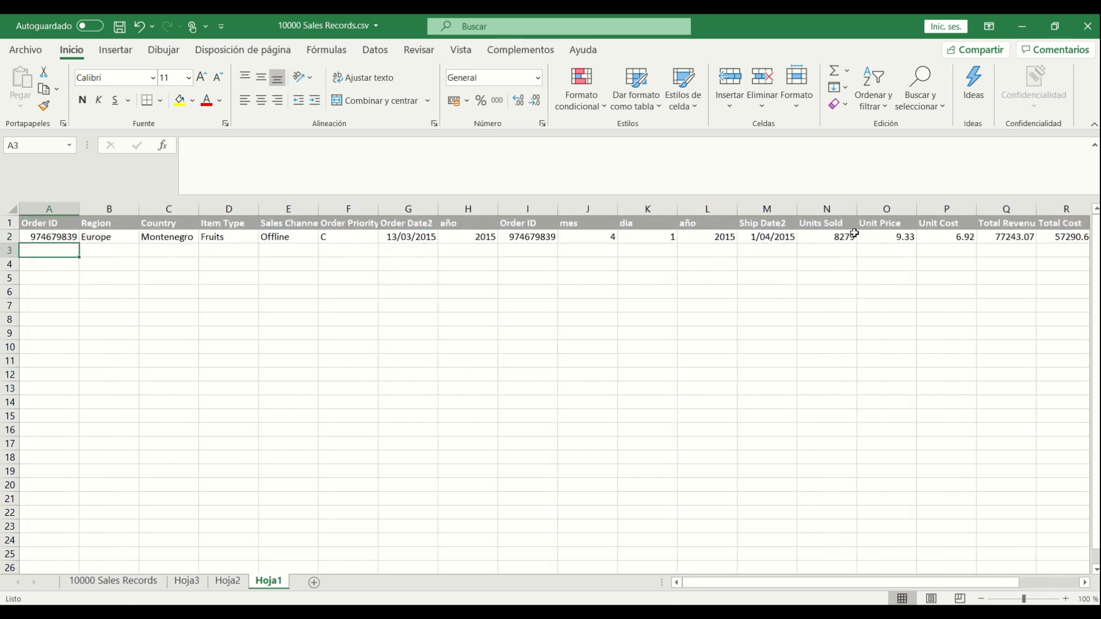
pyautogui.press('Right')
pyautogui.press('Right')
pyautogui.press('Right')
pyautogui.press('Right')
pyautogui.press('Right')
pyautogui.press('Right')
pyautogui.press('Right')
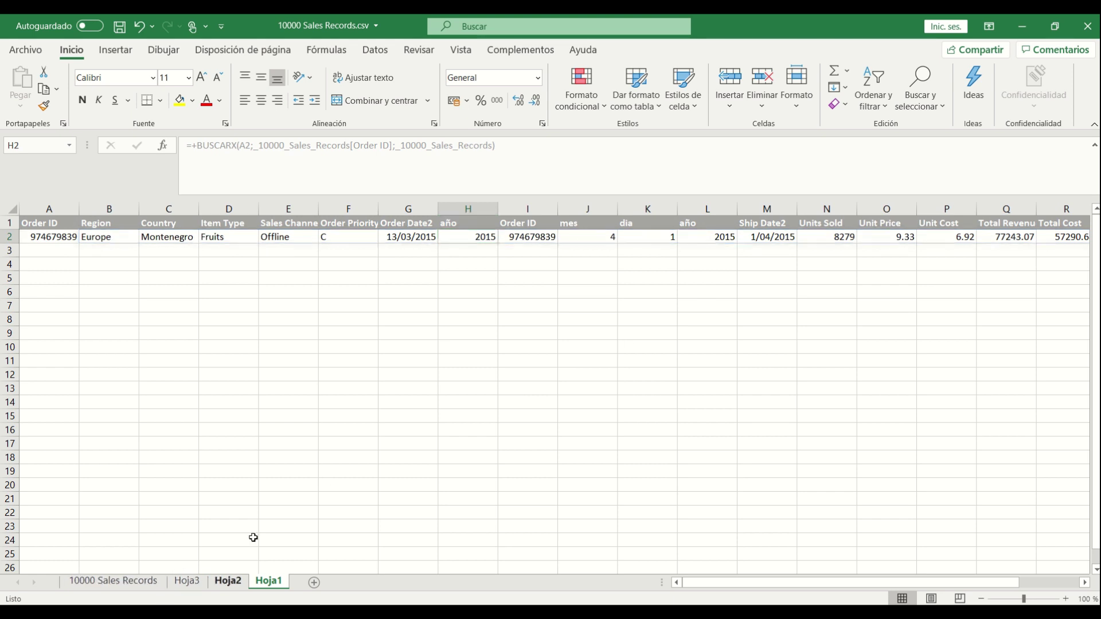
# - Return to Hoja2 and bring up the beginning of the sales records table, starting from the Region column
pyautogui.click(226, 581)
pyautogui.scroll(9, 406, 345)
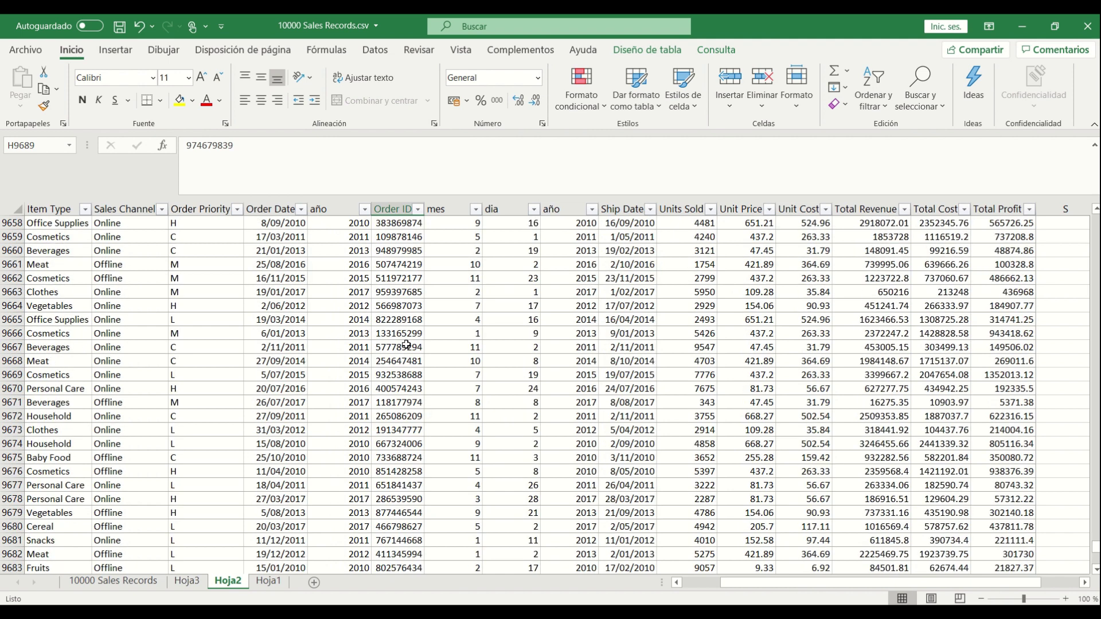
pyautogui.scroll(20, 266, 341)
pyautogui.scroll(20, 267, 341)
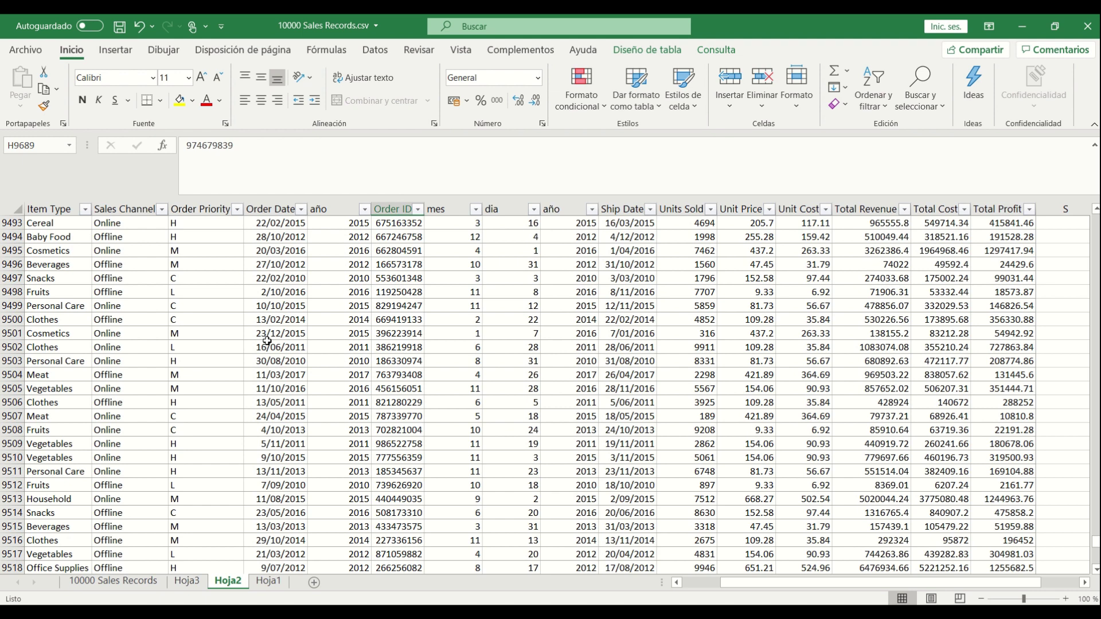
pyautogui.scroll(20, 267, 340)
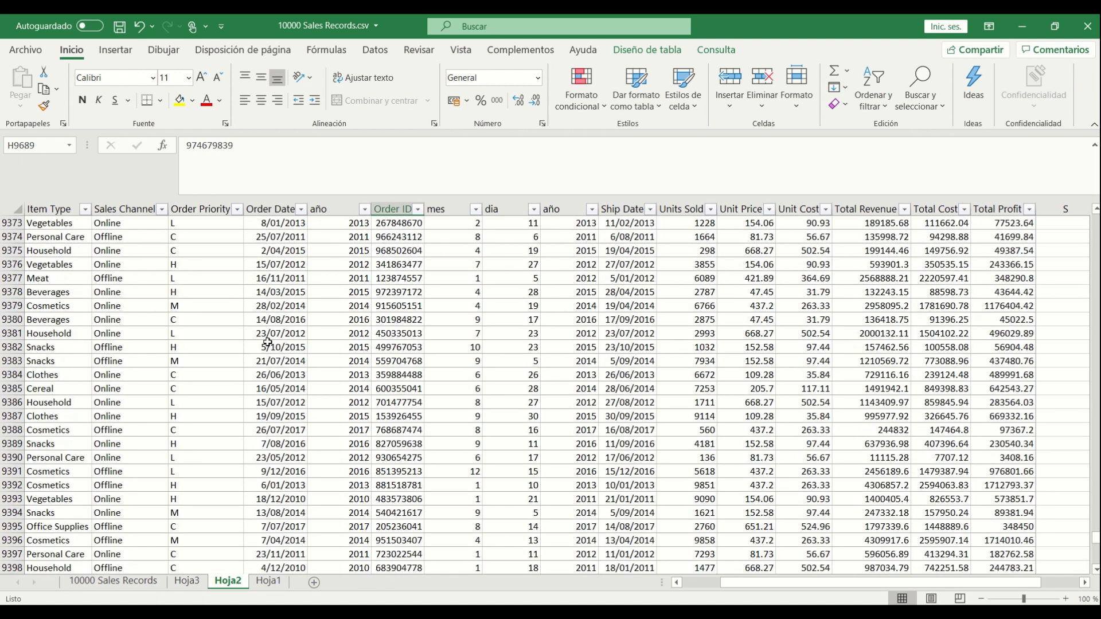
pyautogui.moveTo(1095, 536); pyautogui.dragTo(1094, 169)
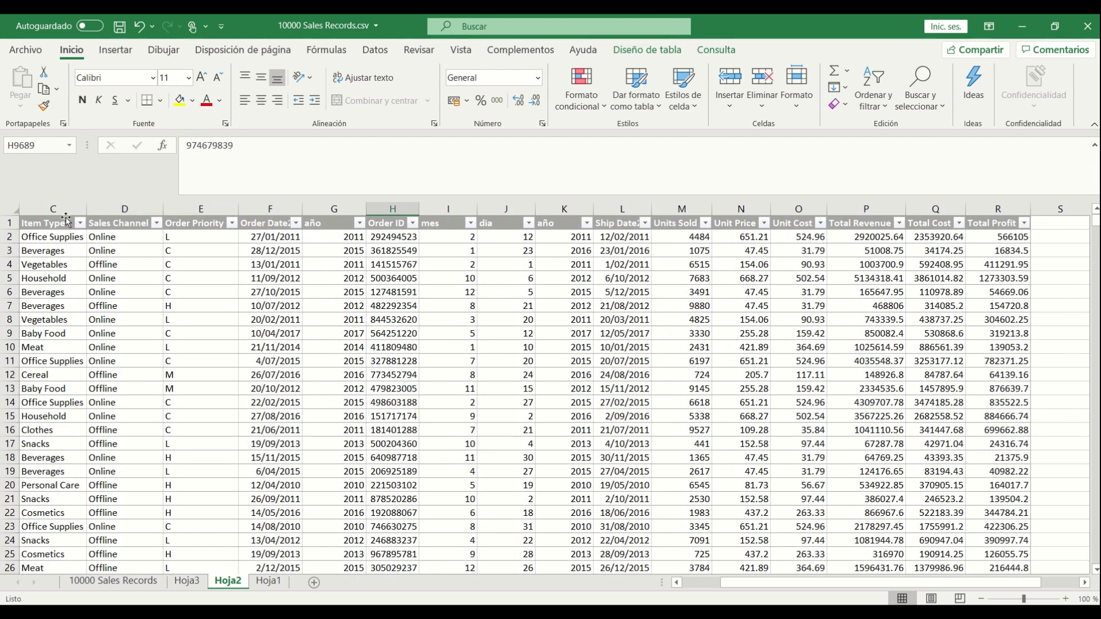
pyautogui.moveTo(771, 584); pyautogui.dragTo(598, 586)
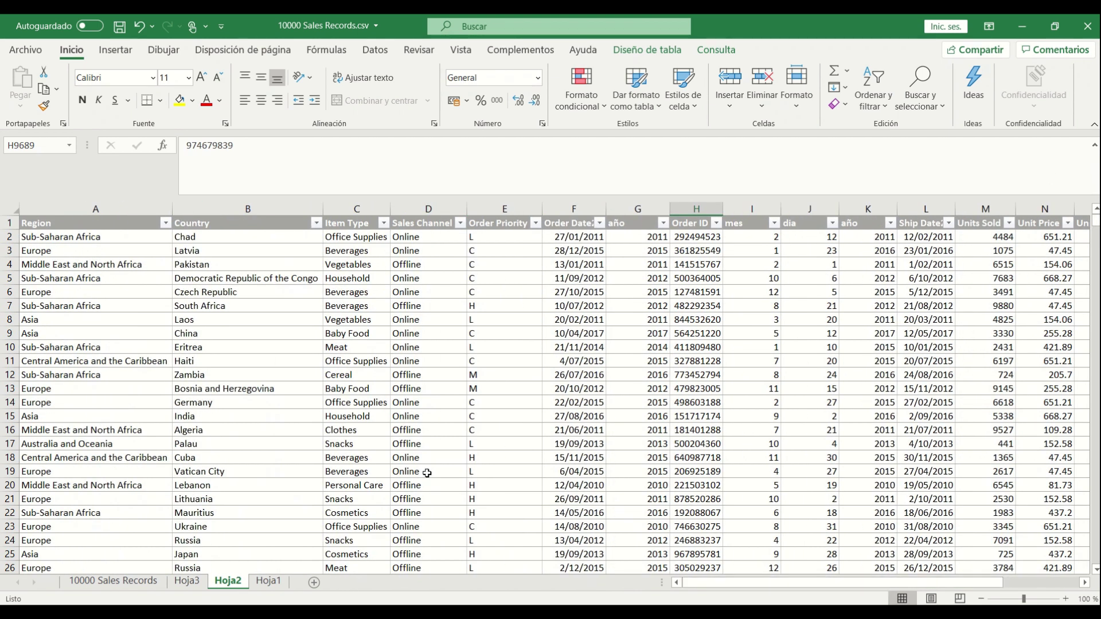
pyautogui.click(67, 217)
pyautogui.hotkey('ctrl', 'shift', 'Right')
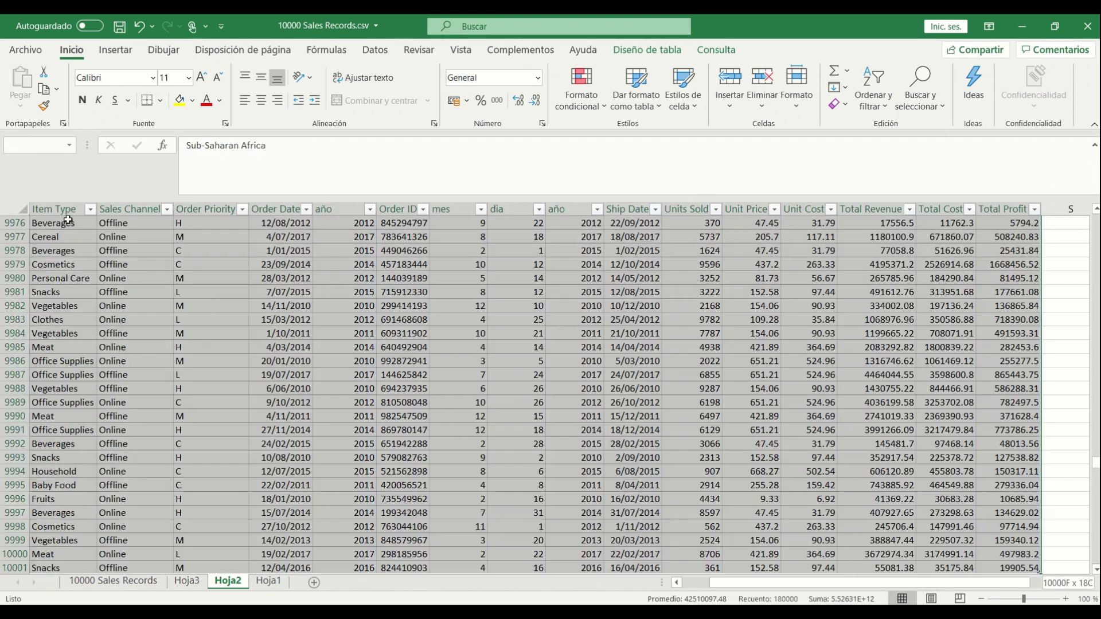
pyautogui.click(316, 445)
pyautogui.moveTo(911, 584); pyautogui.dragTo(727, 582)
pyautogui.scroll(17, 162, 352)
pyautogui.scroll(20, 161, 353)
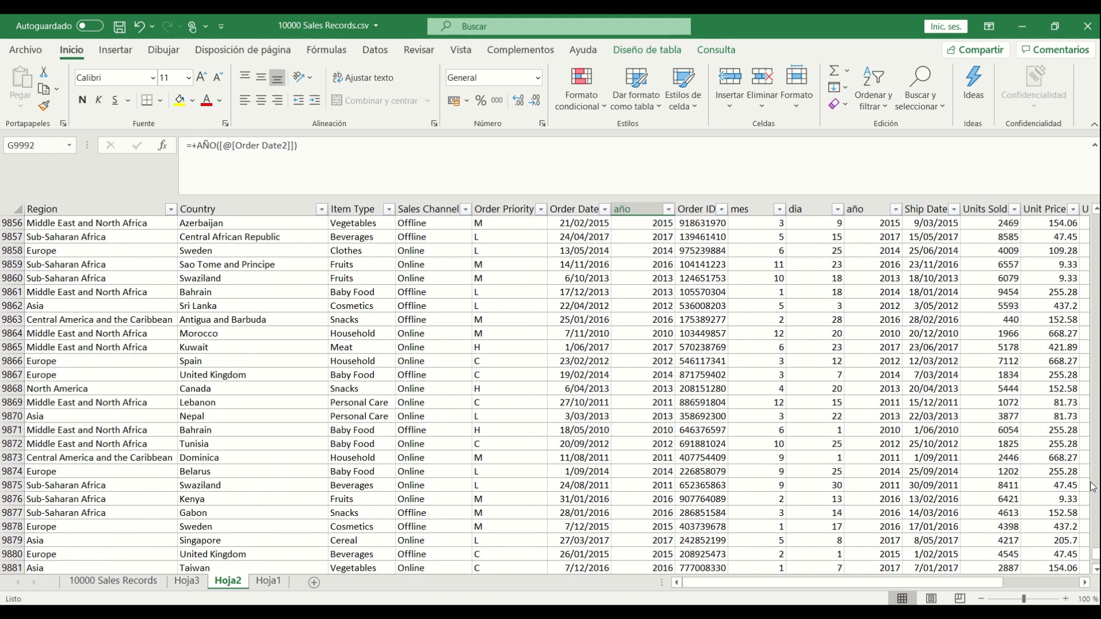
pyautogui.moveTo(1096, 556); pyautogui.dragTo(1095, 210)
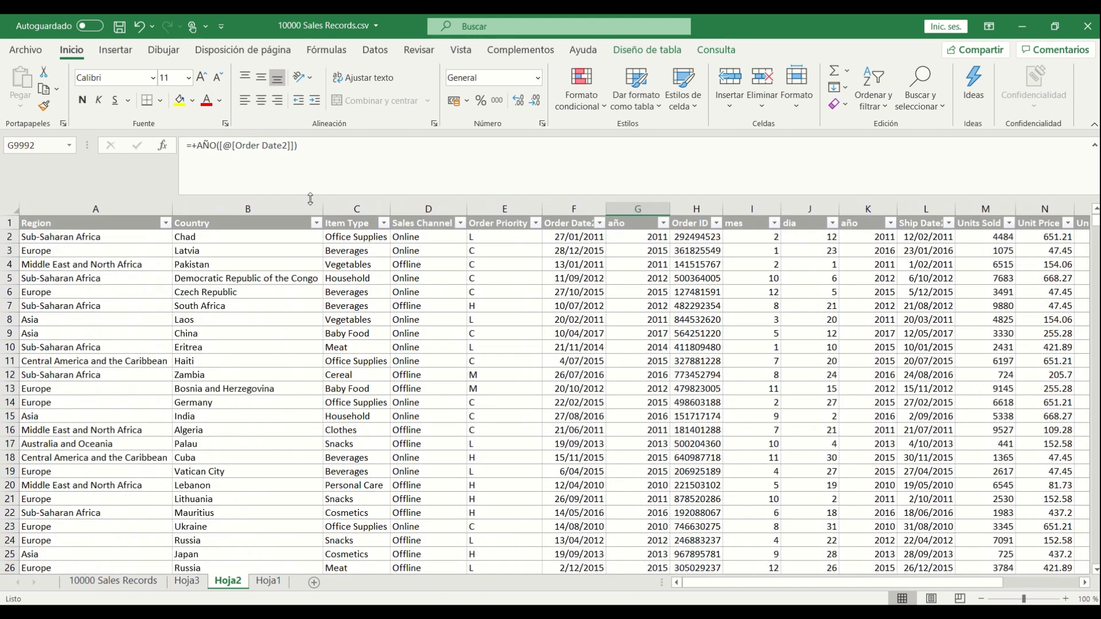
# - Create a pivot table on a new sheet from the entire Hoja2 sales table, including its header row
pyautogui.click(102, 221)
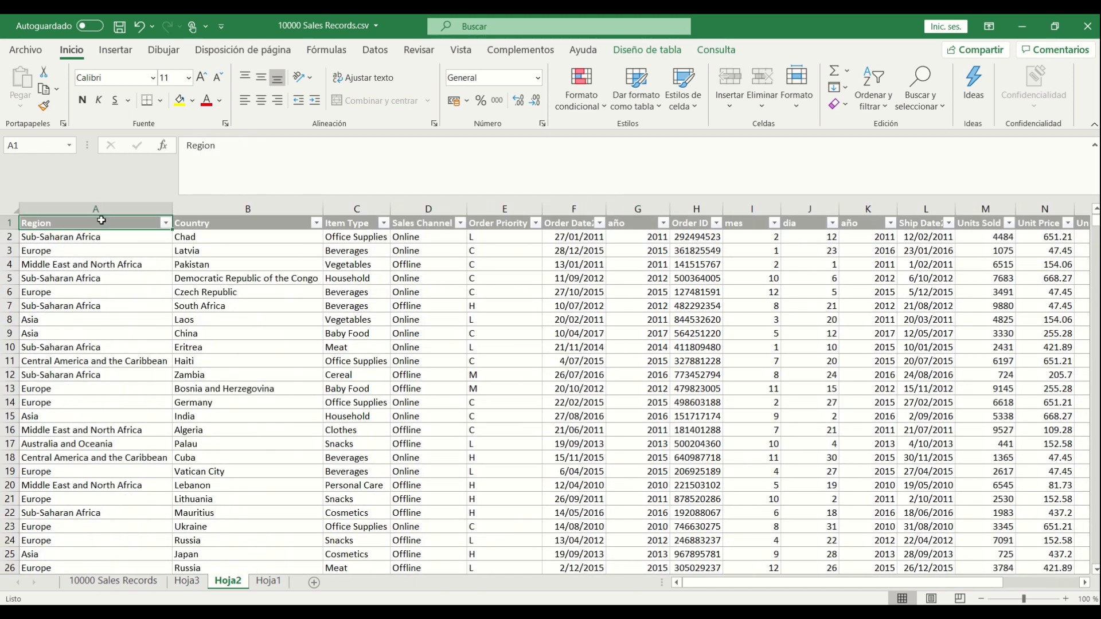
pyautogui.hotkey('ctrl', 'shift', 'Right')
pyautogui.hotkey('ctrl', 'shift', 'Down')
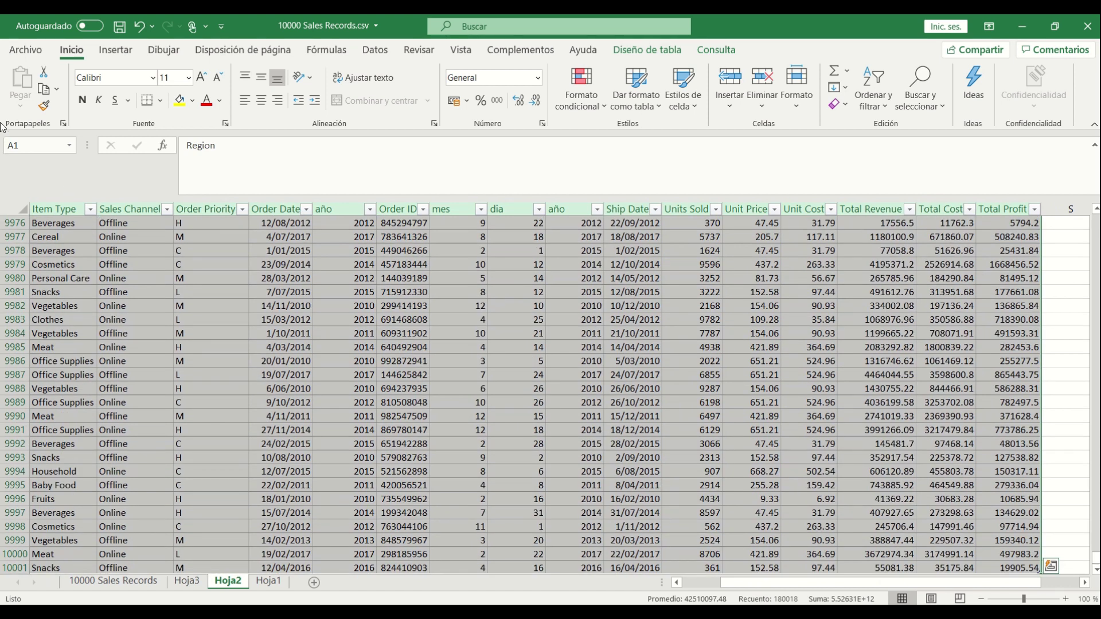
pyautogui.click(111, 53)
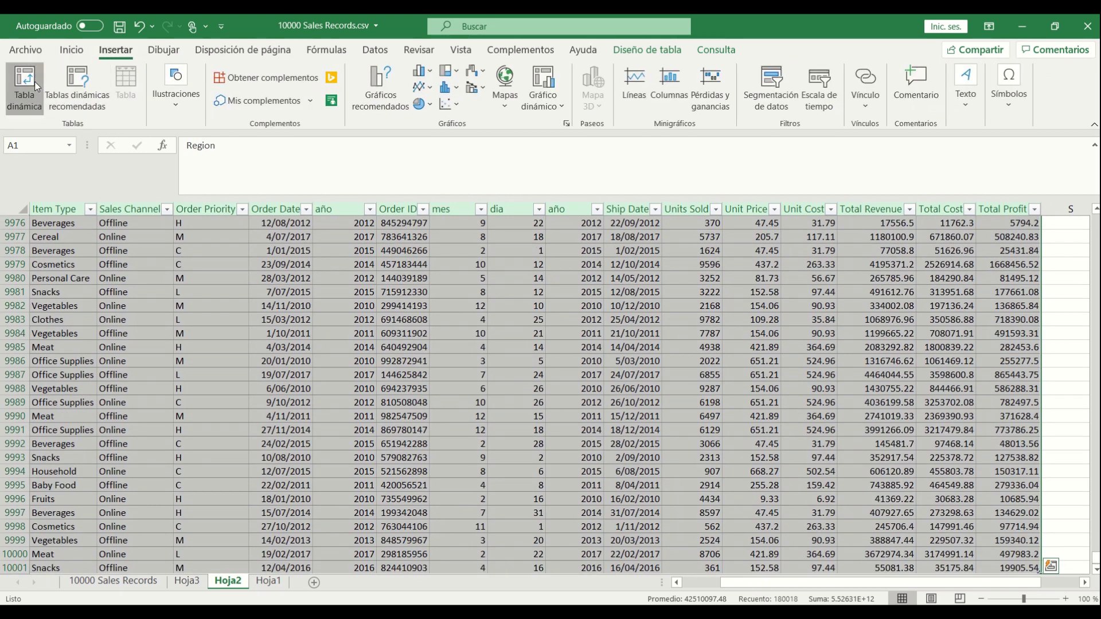
pyautogui.click(33, 85)
pyautogui.click(452, 374)
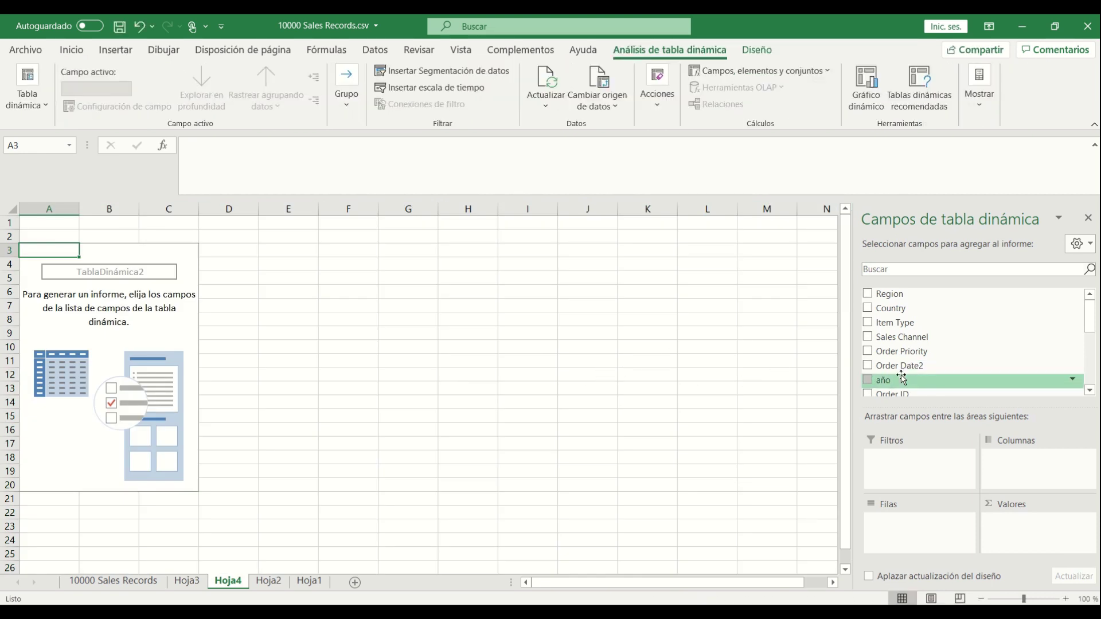
# - Add Order Date2 to the pivot table's rows and sum Total Cost, Total Revenue and Total Profit as its values
pyautogui.scroll(-1, 902, 345)
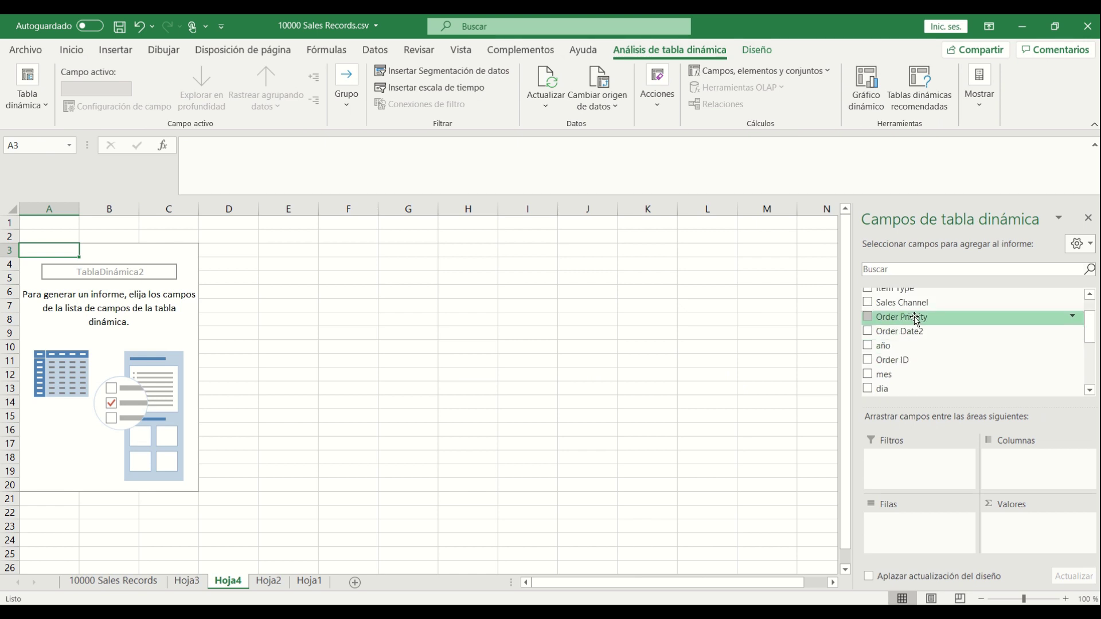
pyautogui.moveTo(949, 336); pyautogui.dragTo(928, 536)
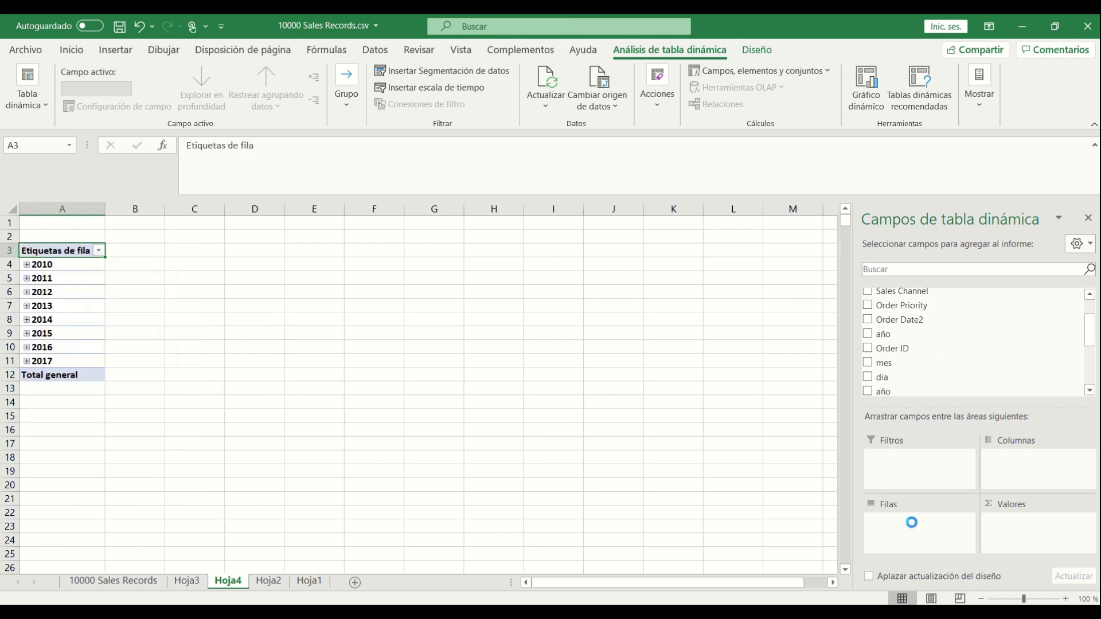
pyautogui.scroll(-2, 921, 342)
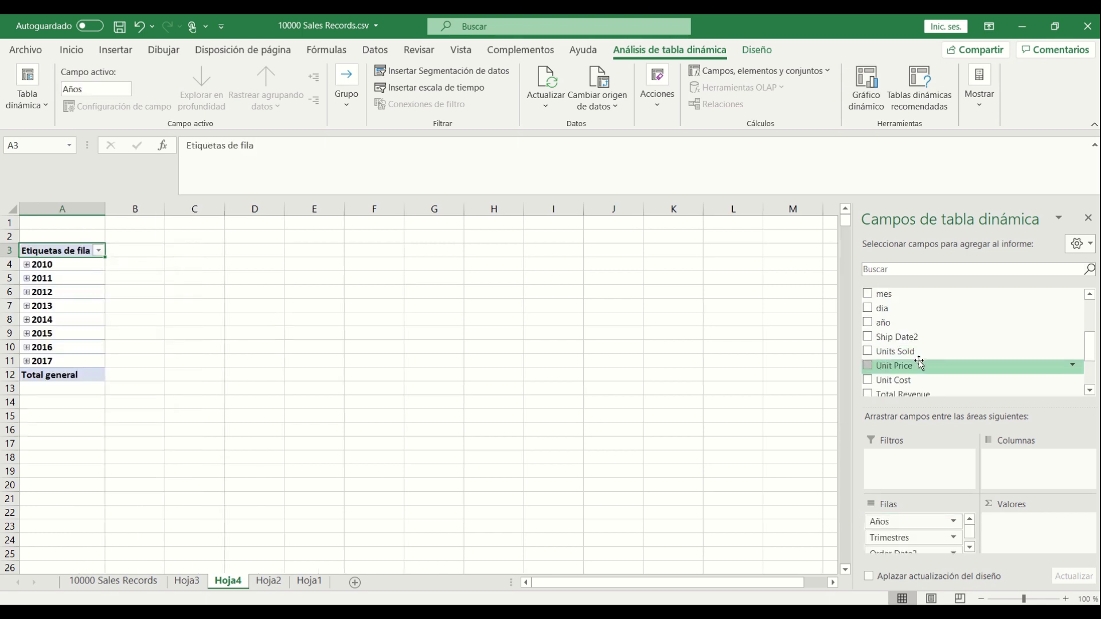
pyautogui.scroll(-1, 920, 364)
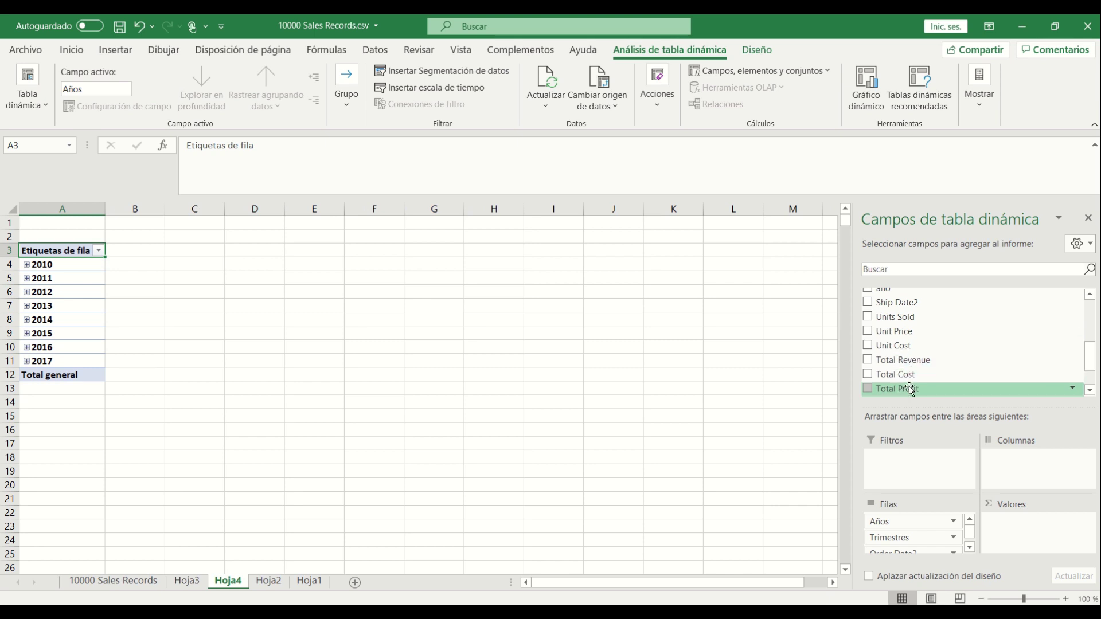
pyautogui.click(917, 367)
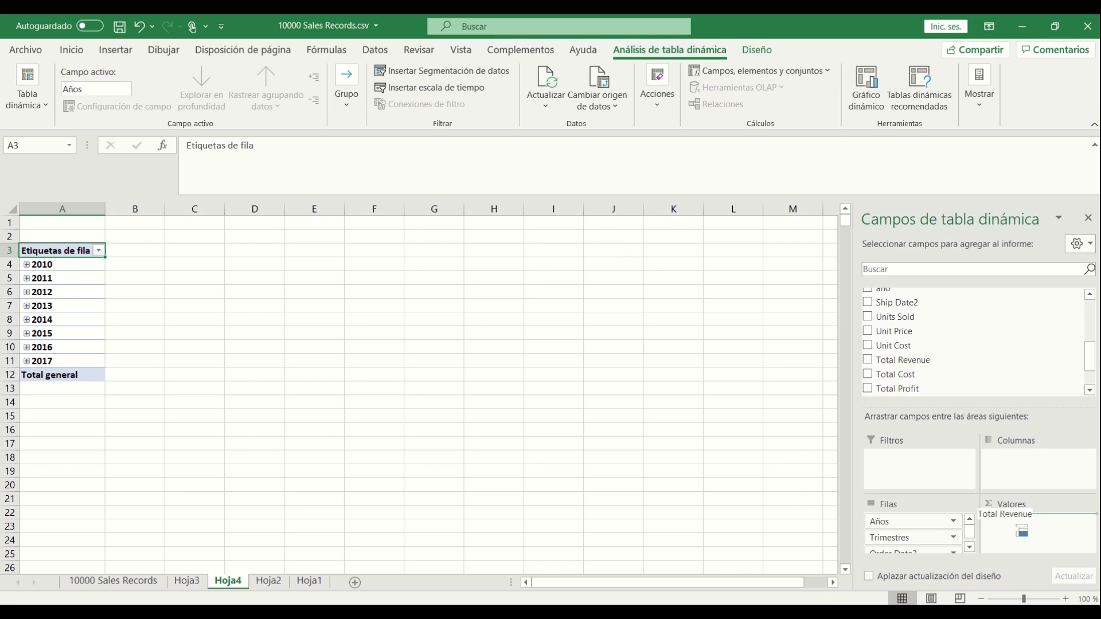
pyautogui.moveTo(918, 374); pyautogui.dragTo(1035, 532)
pyautogui.moveTo(900, 389); pyautogui.dragTo(1035, 557)
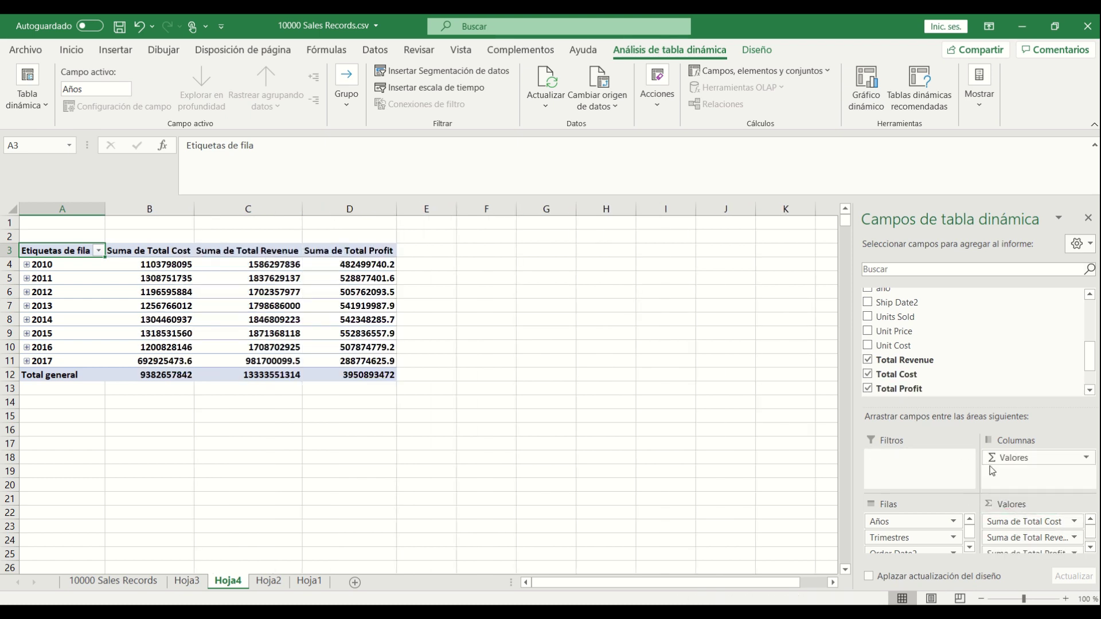
# - Expand 2010 into its quarters in the pivot table, and open then collapse the months of Trim.1
pyautogui.click(27, 265)
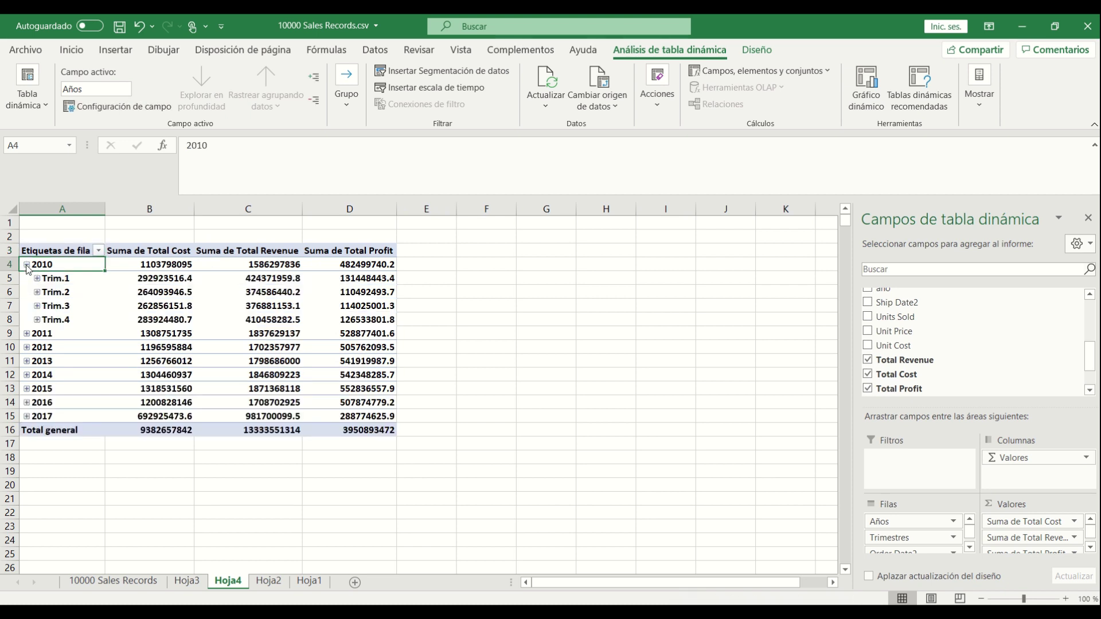
pyautogui.click(36, 279)
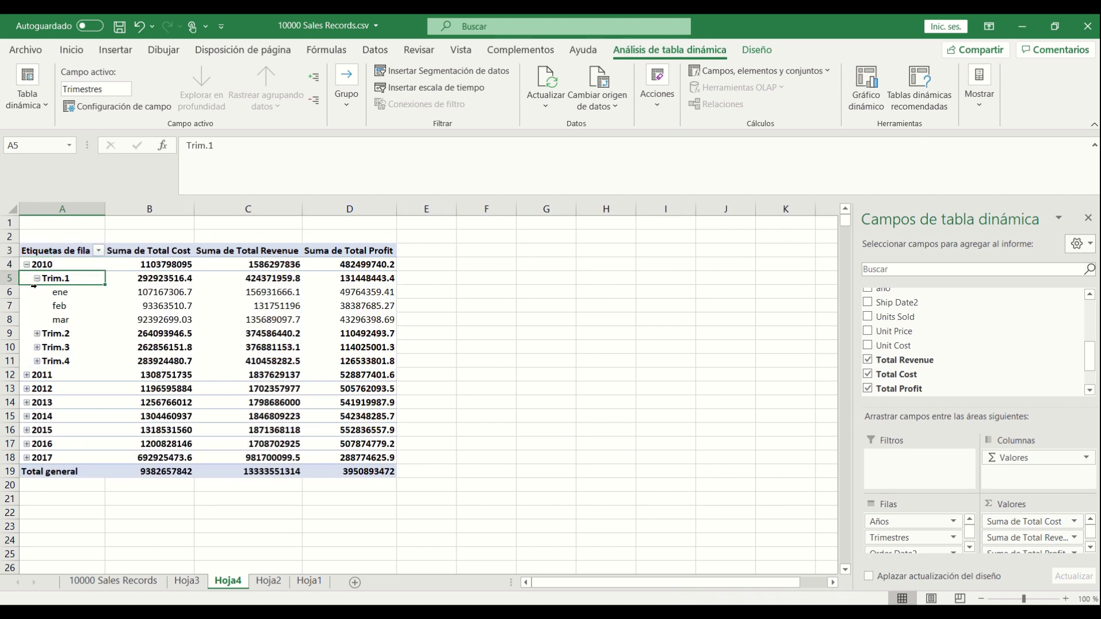
pyautogui.click(37, 279)
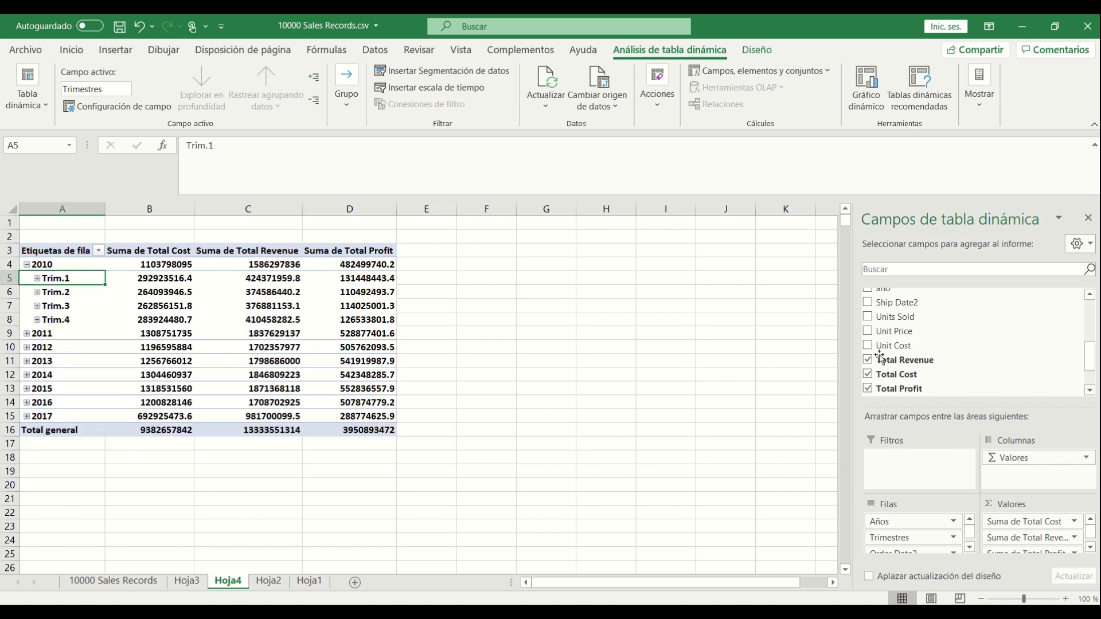
pyautogui.scroll(3, 934, 353)
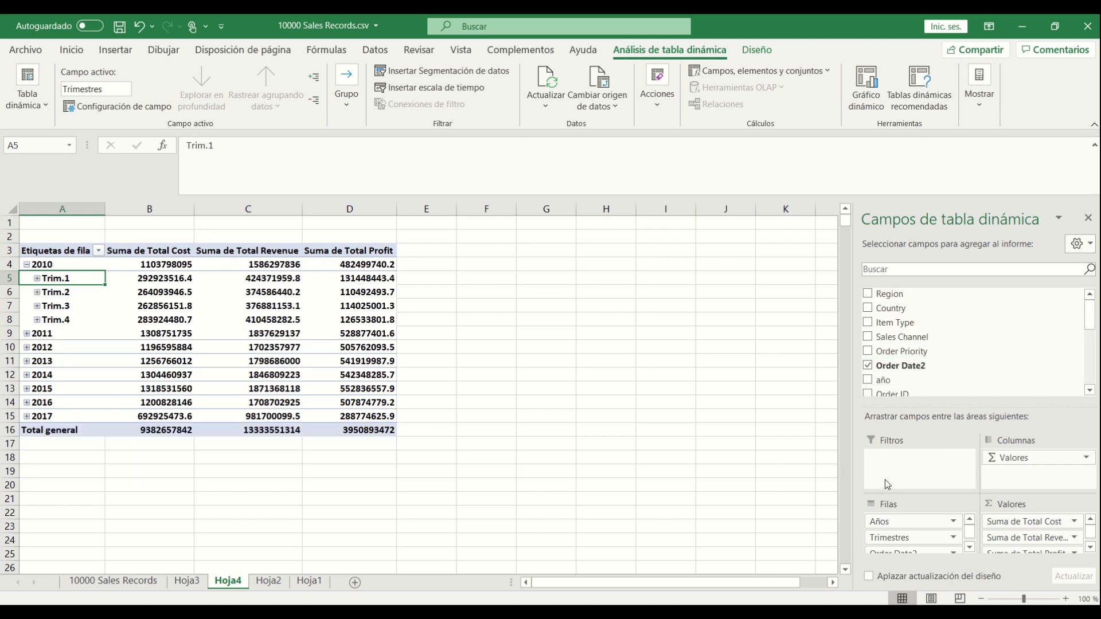
# - Remove the Trimestres field from the pivot table's rows so that months sit directly under each year
pyautogui.click(828, 480)
pyautogui.click(338, 370)
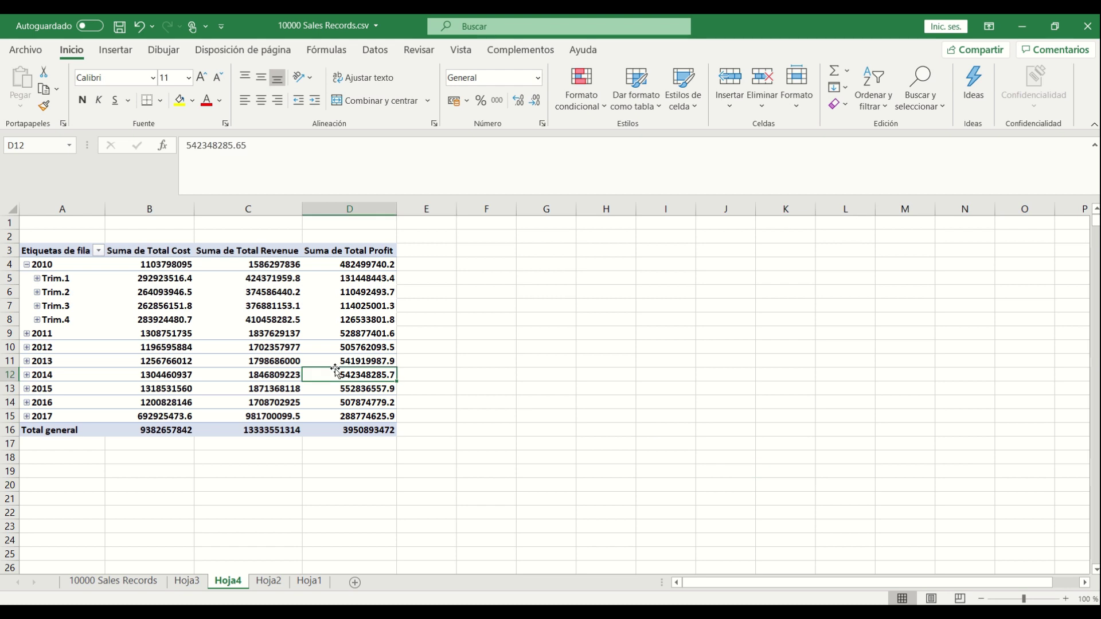
pyautogui.click(953, 538)
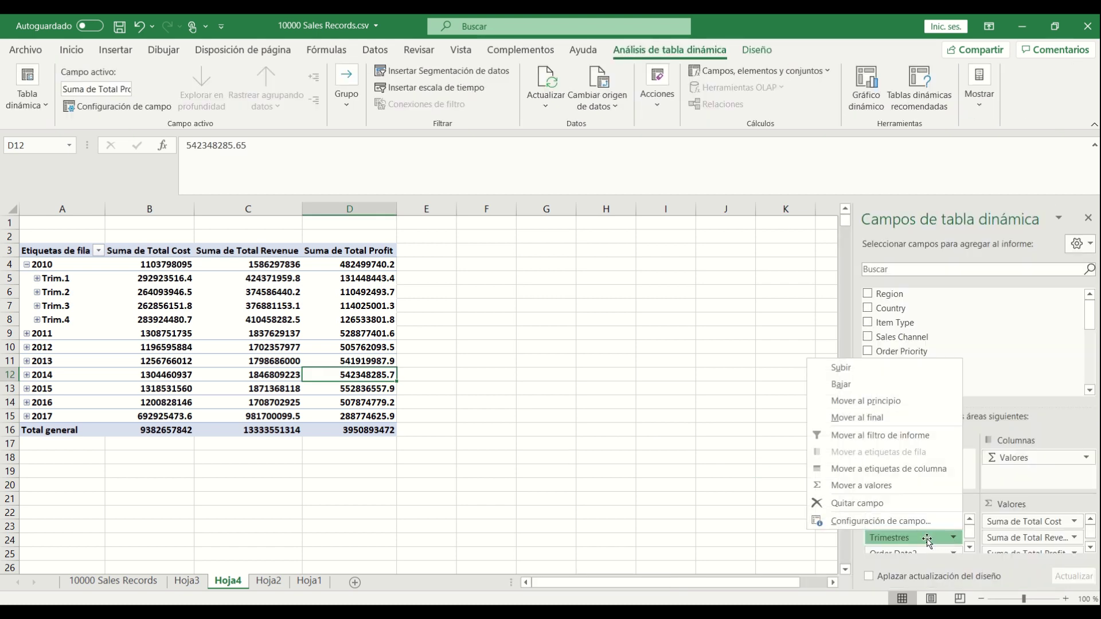
pyautogui.click(864, 505)
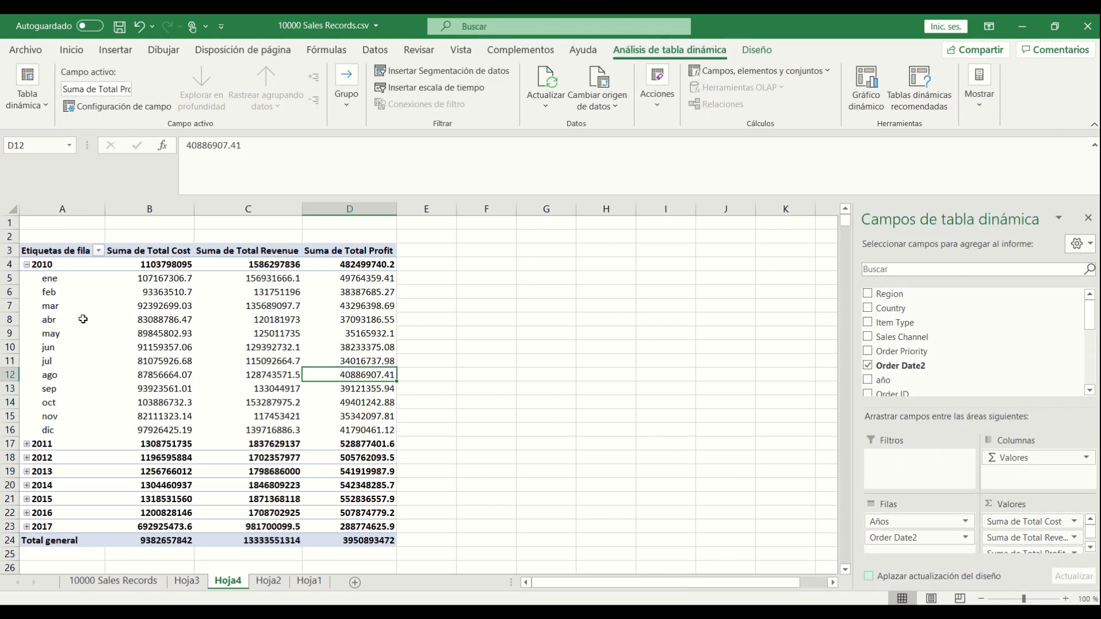
# - Expand the years 2011 and 2012 into their months in the pivot table
pyautogui.click(27, 445)
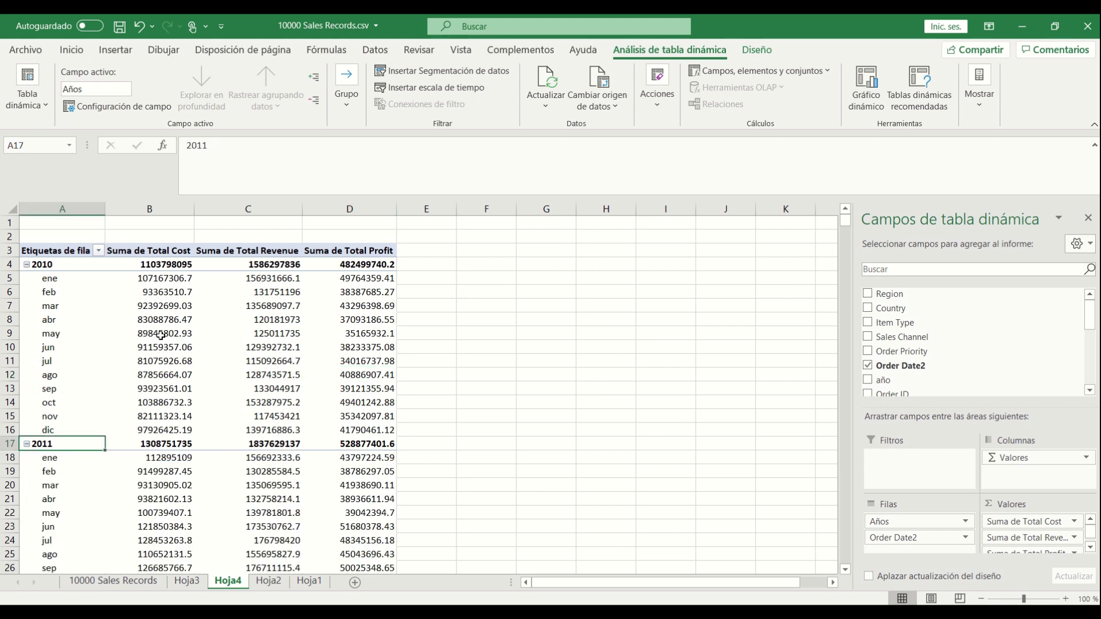
pyautogui.scroll(-3, 71, 312)
pyautogui.scroll(-3, 74, 315)
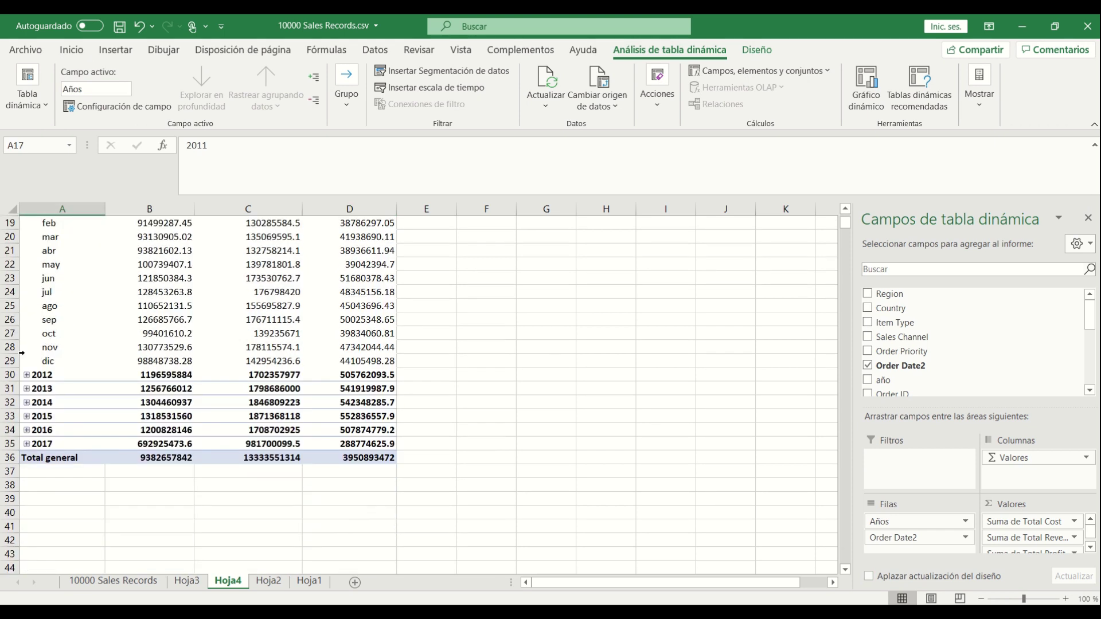
pyautogui.click(27, 376)
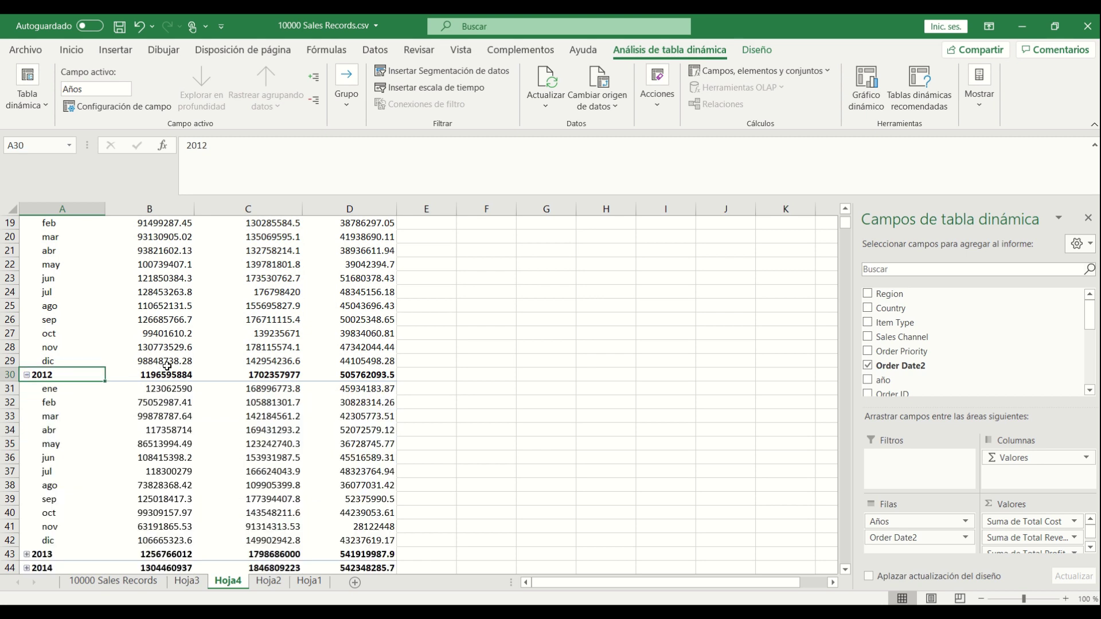
pyautogui.scroll(6, 167, 366)
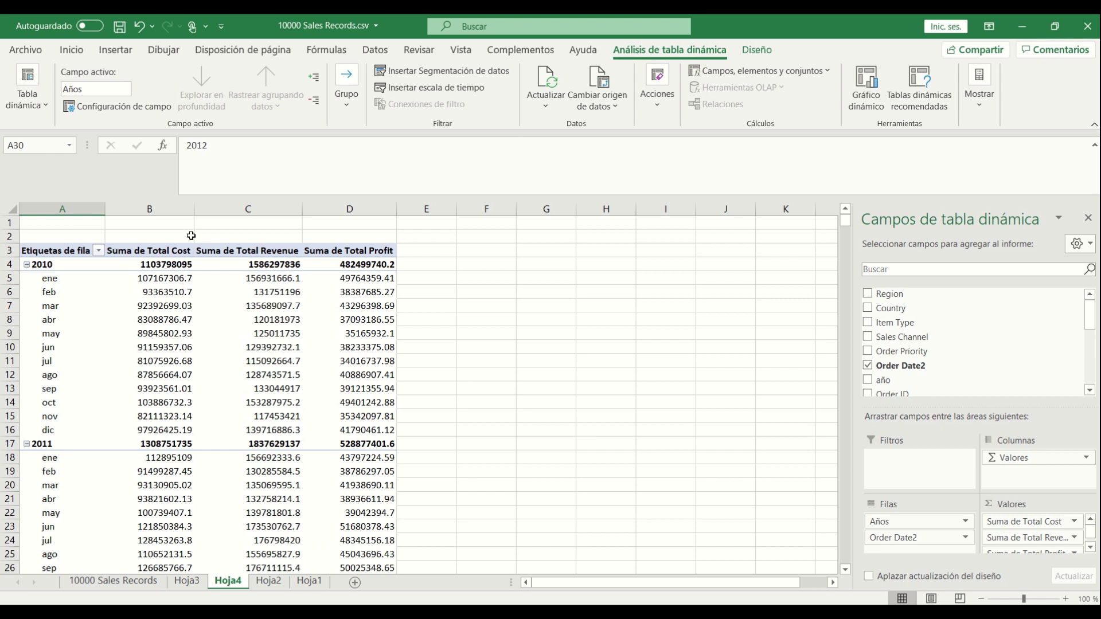
# - Turn off the pivot table's subtotals and show the report in tabular form
pyautogui.click(167, 360)
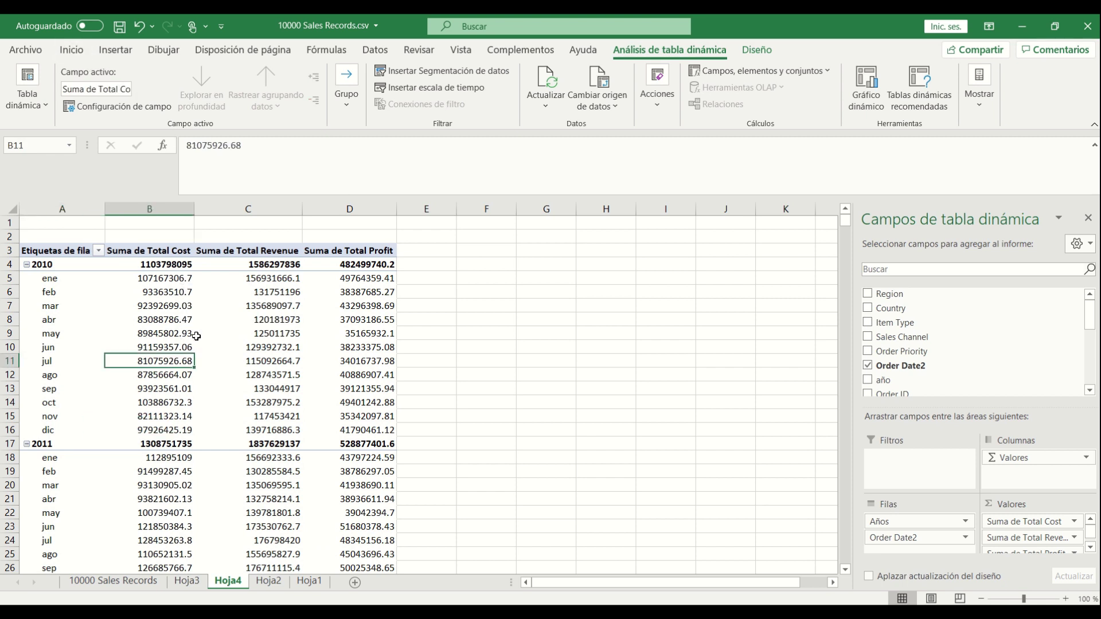
pyautogui.click(756, 51)
pyautogui.click(27, 92)
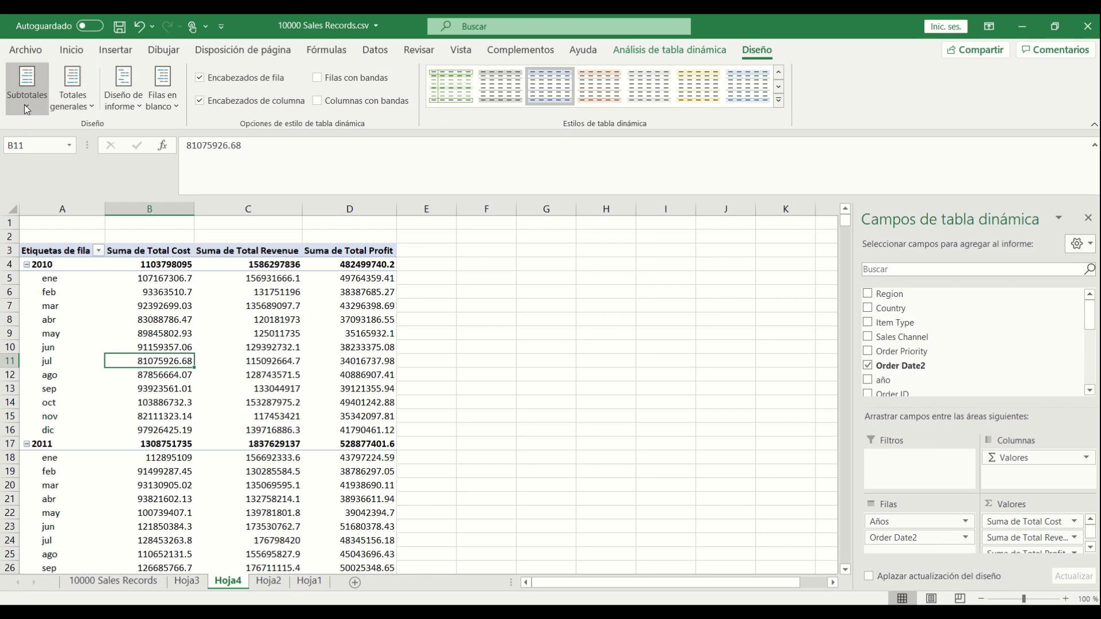
pyautogui.click(56, 147)
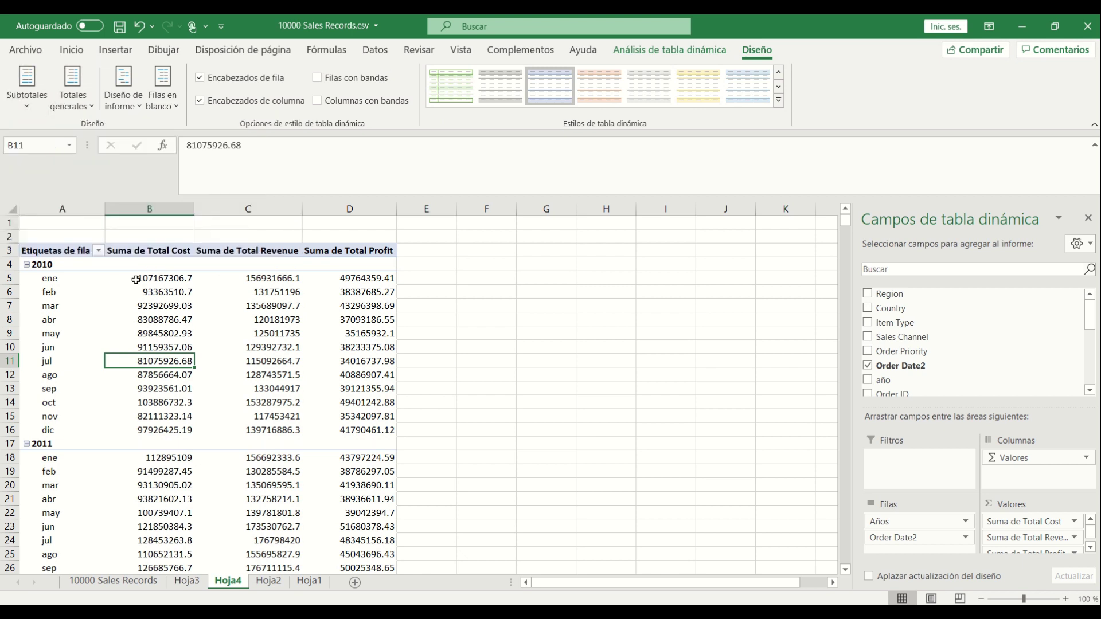
pyautogui.click(125, 94)
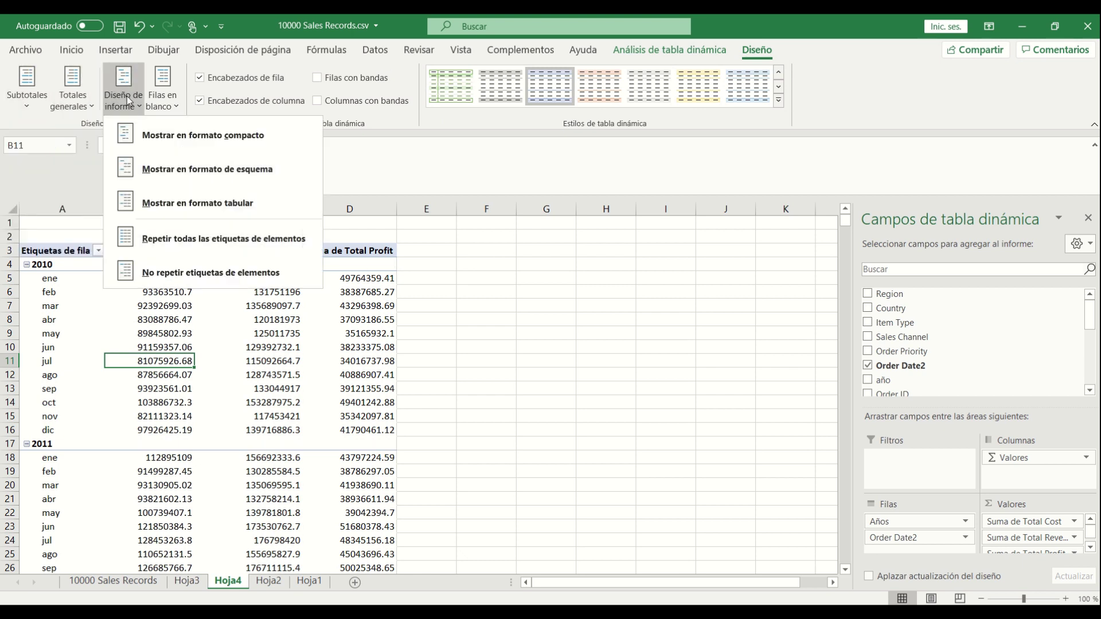
pyautogui.click(168, 202)
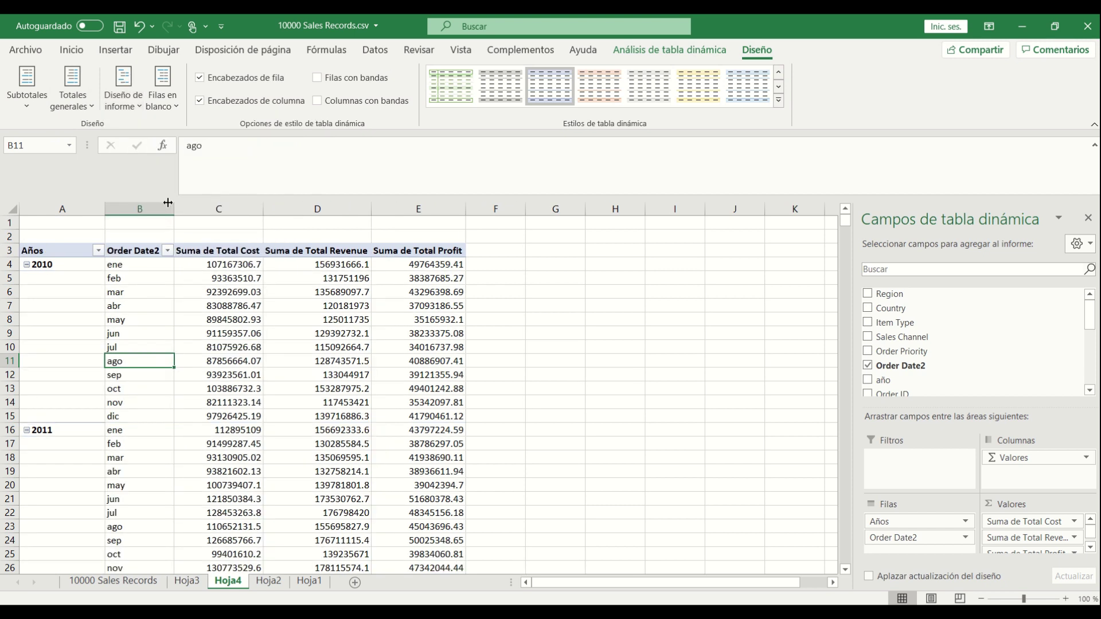
pyautogui.click(145, 267)
pyautogui.press('Right')
pyautogui.hotkey('ctrl', 'shift', 'Down')
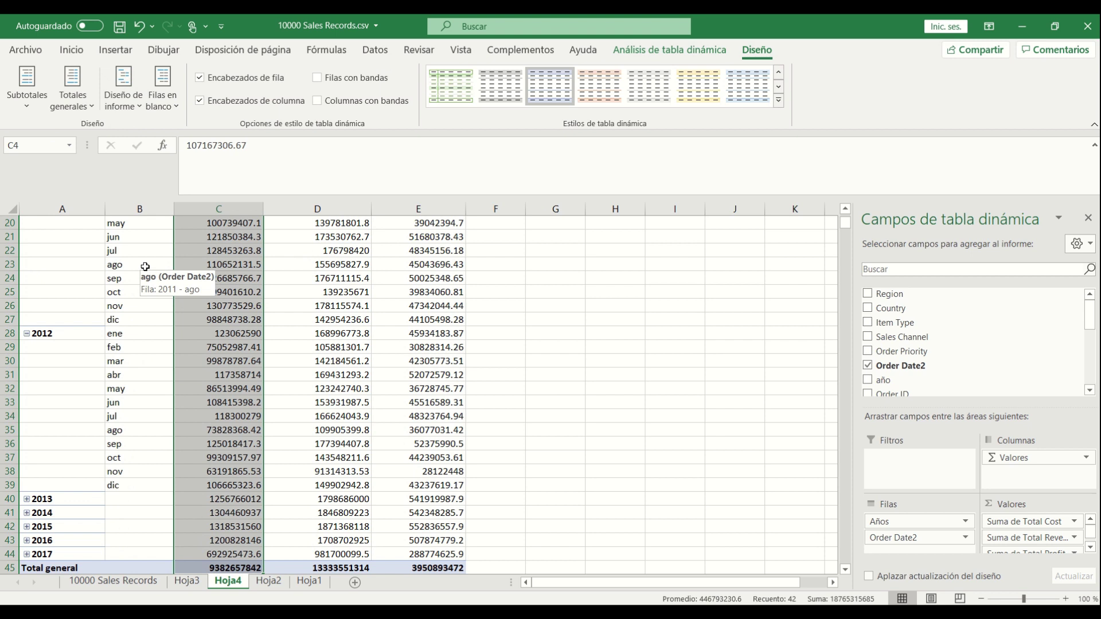
pyautogui.hotkey('ctrl', 'Up')
# - Expand the remaining years 2013 to 2017 into their months and return to the start of the pivot table
pyautogui.scroll(-9, 51, 378)
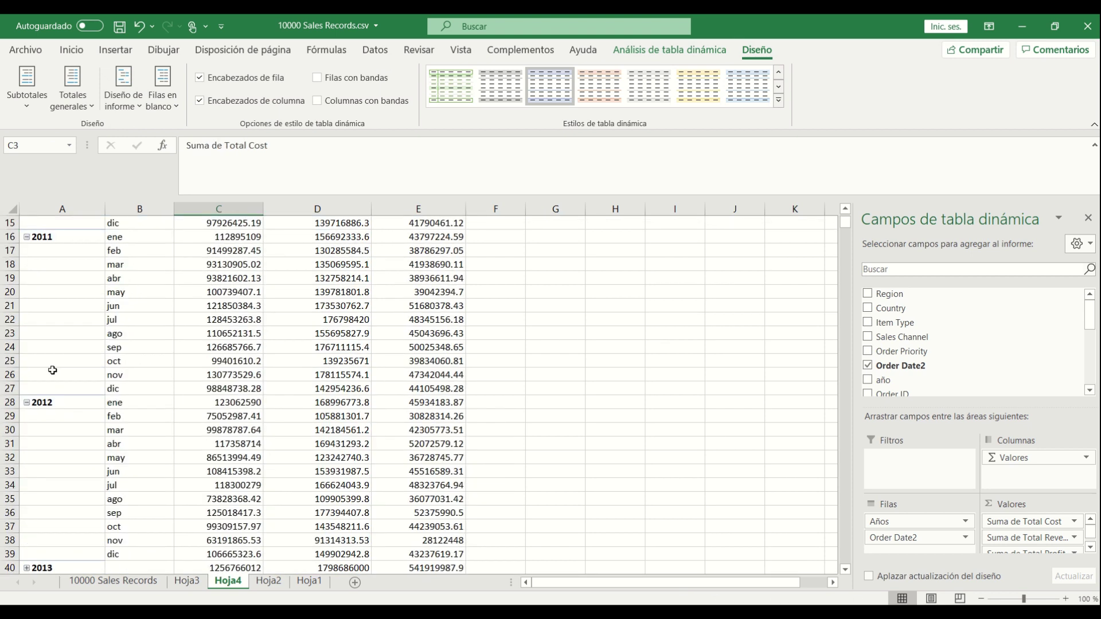
pyautogui.click(26, 361)
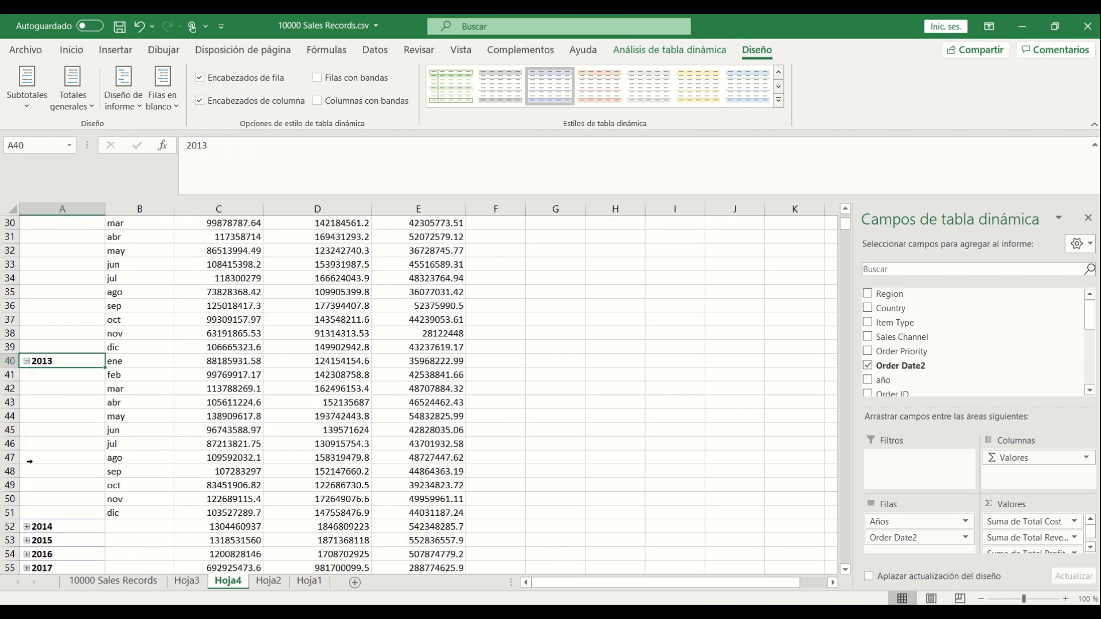
pyautogui.click(27, 526)
pyautogui.scroll(-5, 29, 511)
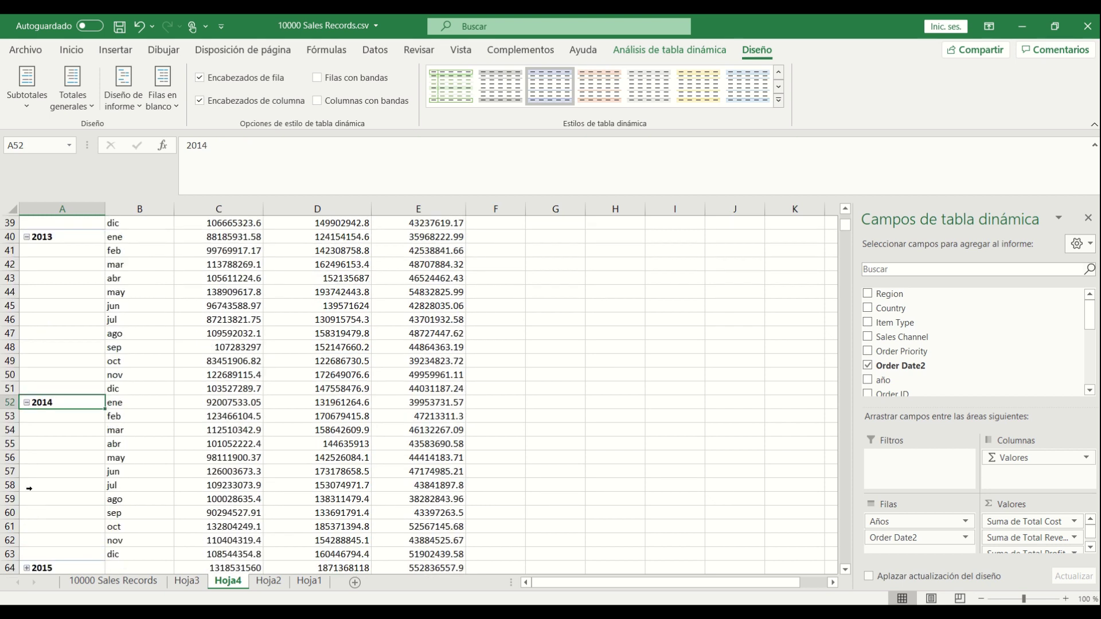
pyautogui.click(27, 485)
pyautogui.scroll(-6, 28, 459)
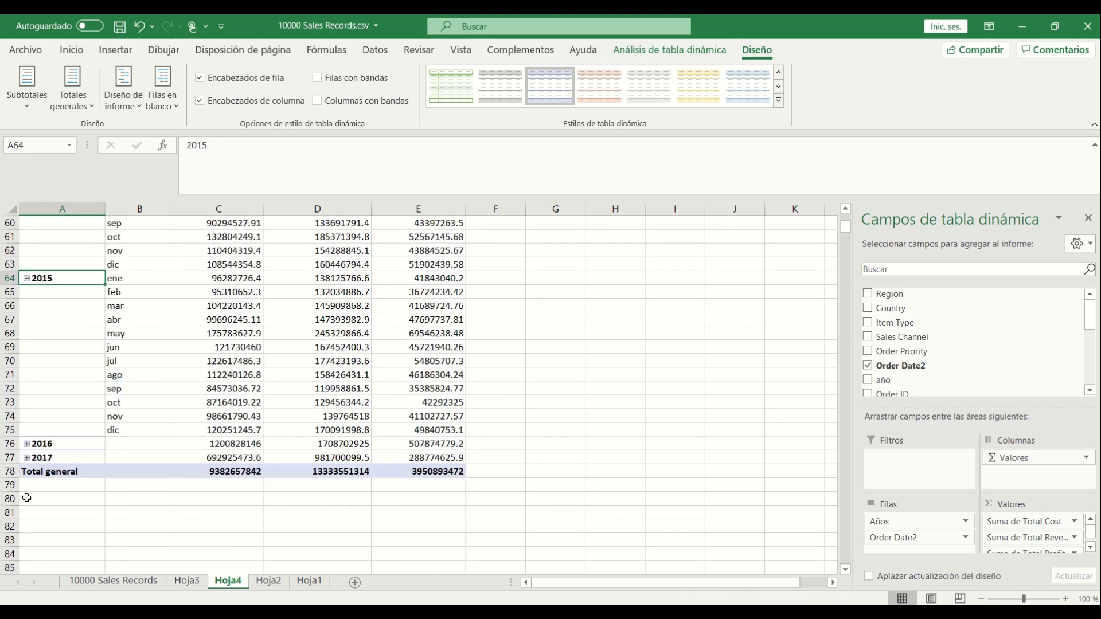
pyautogui.click(27, 402)
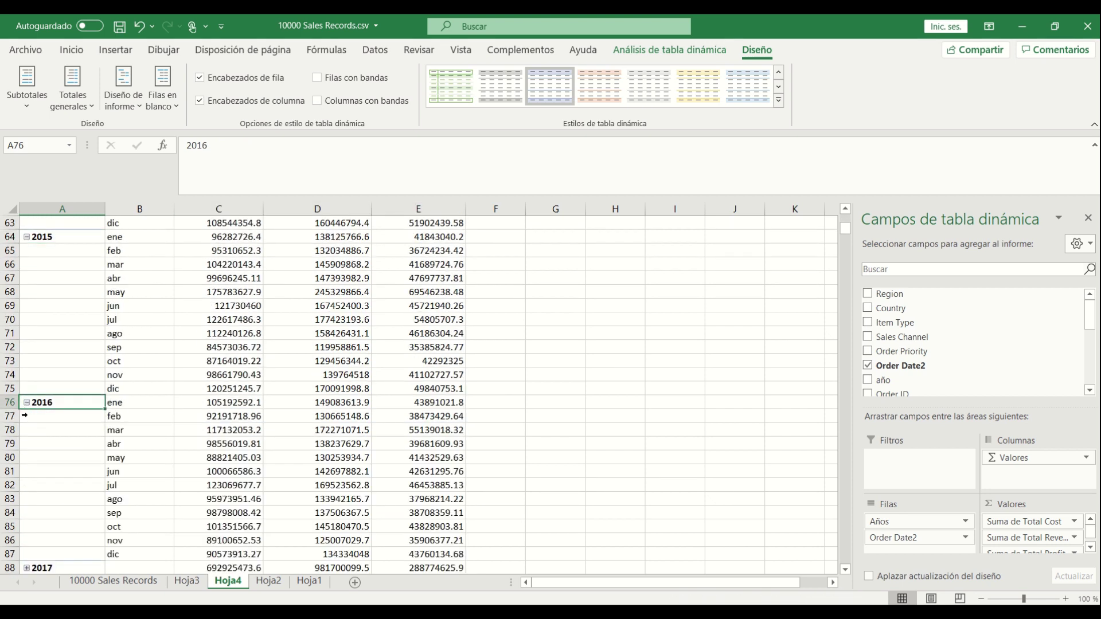
pyautogui.scroll(-4, 35, 494)
pyautogui.click(21, 403)
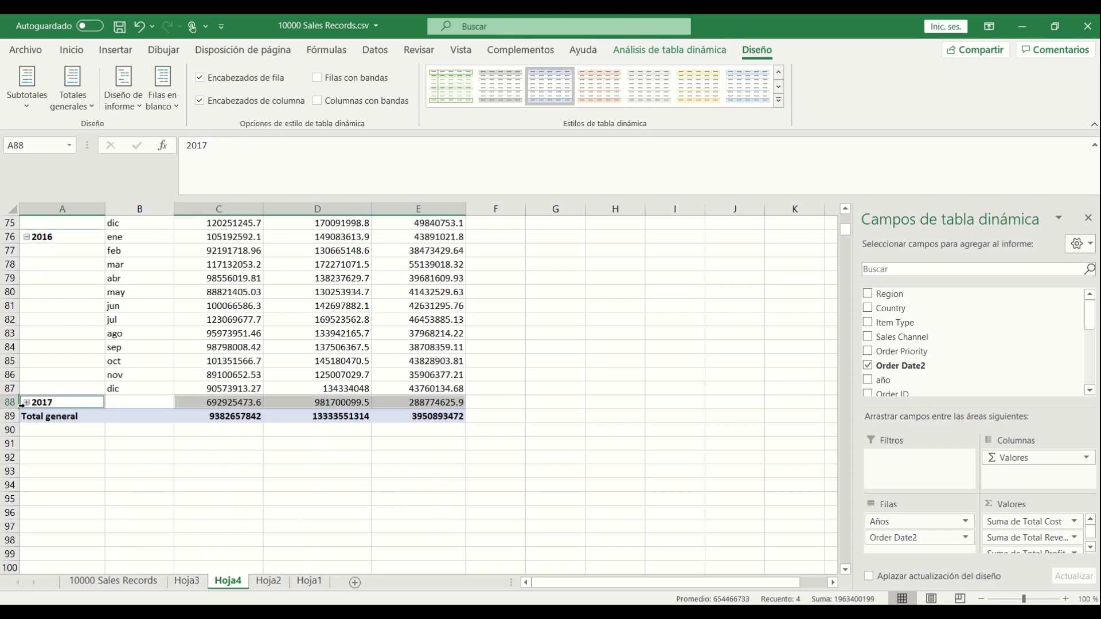
pyautogui.click(26, 402)
pyautogui.scroll(14, 186, 422)
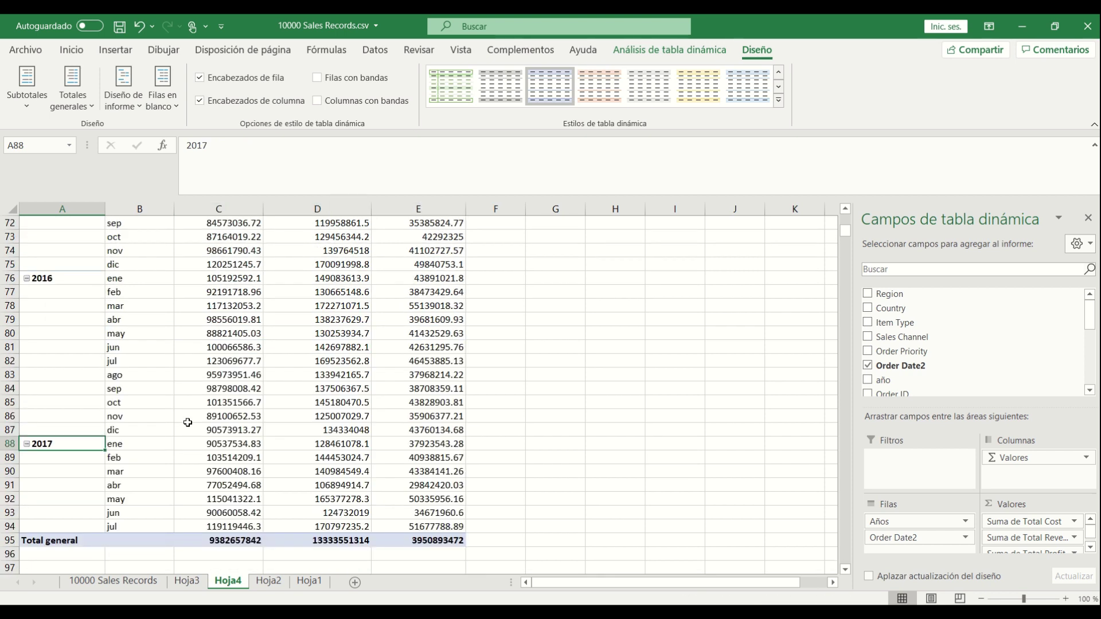
pyautogui.scroll(11, 185, 426)
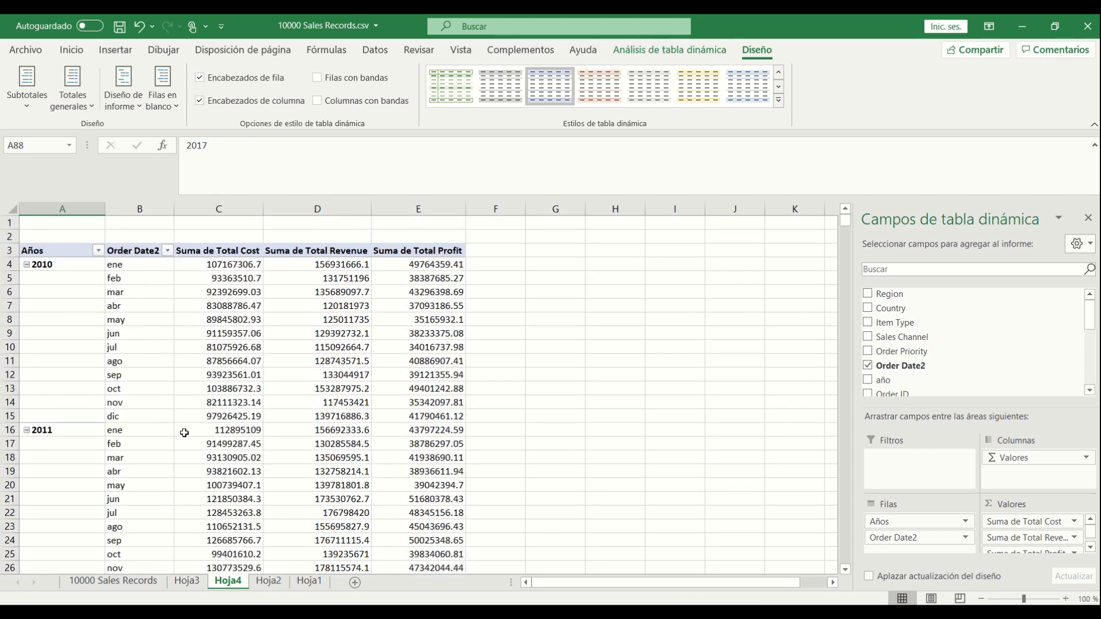
# - Examine the early 2010 month labels alongside their total cost and revenue in the tabular pivot table
pyautogui.click(176, 303)
pyautogui.press('Left')
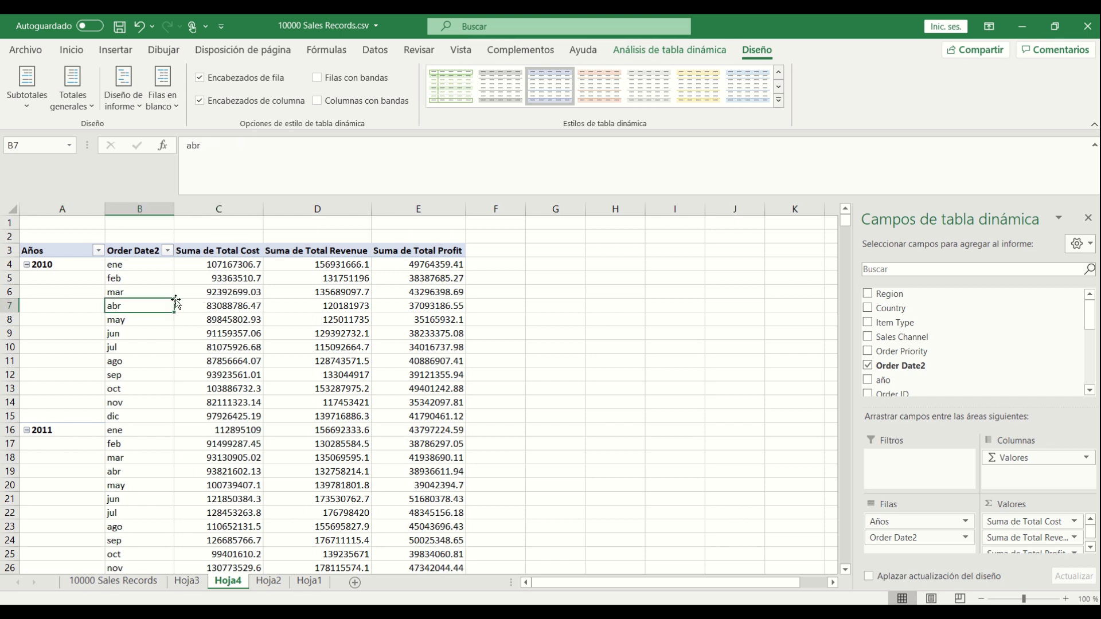
pyautogui.press('Right')
pyautogui.press('Left')
pyautogui.press('Up')
pyautogui.press('Up')
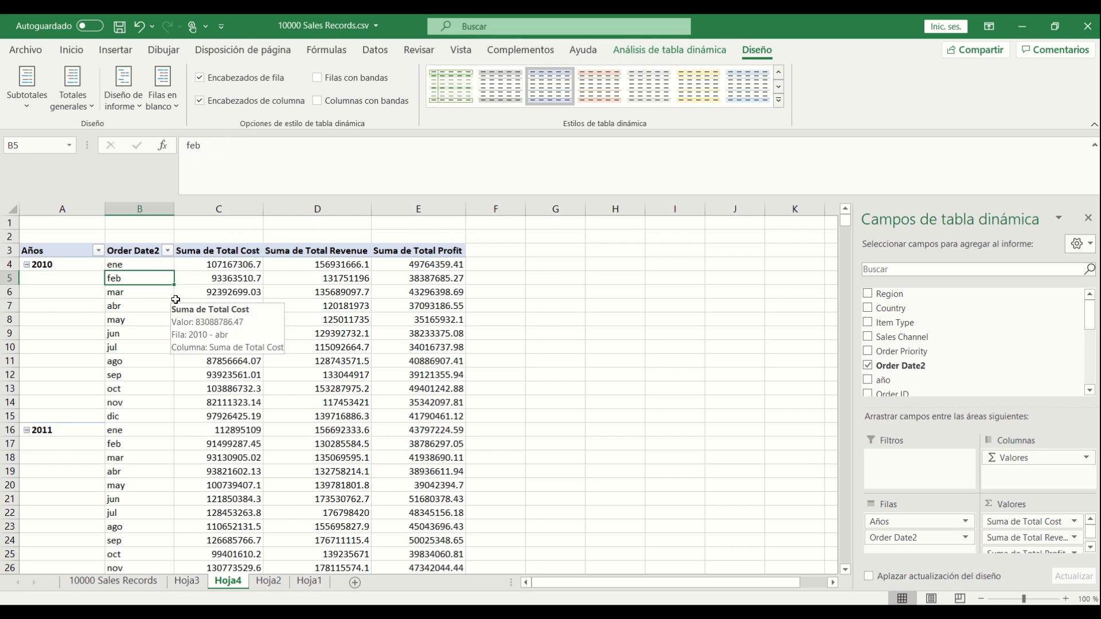
pyautogui.press('Right')
pyautogui.press('Up')
pyautogui.press('Left')
pyautogui.press('Left')
pyautogui.press('Right')
pyautogui.press('Right')
pyautogui.press('Right')
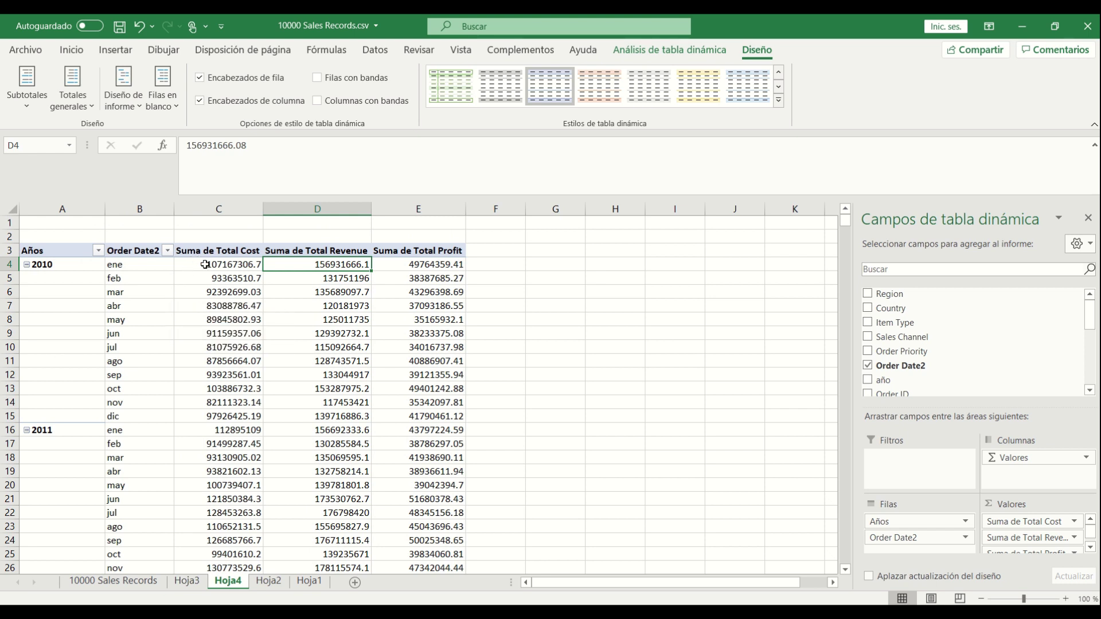
# - Review the Total Cost sums month by month from January 2010 into 2011 and back to December 2010
pyautogui.press('Left')
pyautogui.press('Down')
pyautogui.press('Down')
pyautogui.press('Down')
pyautogui.press('Down')
pyautogui.press('Down')
pyautogui.press('Down')
pyautogui.press('Down')
pyautogui.press('Down')
pyautogui.press('Down')
pyautogui.press('Down')
pyautogui.press('Down')
pyautogui.press('Down')
pyautogui.press('Down')
pyautogui.press('Down')
pyautogui.press('Down')
pyautogui.press('Down')
pyautogui.press('Down')
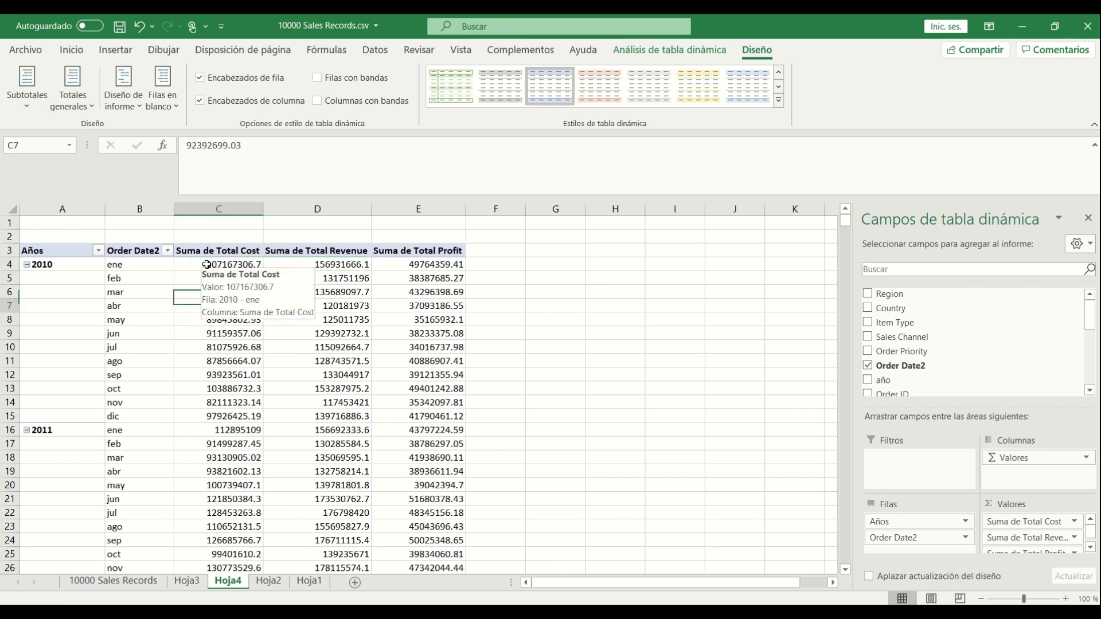
pyautogui.press('Up')
pyautogui.press('Up')
pyautogui.press('Up')
pyautogui.press('Up')
pyautogui.press('Up')
pyautogui.press('Up')
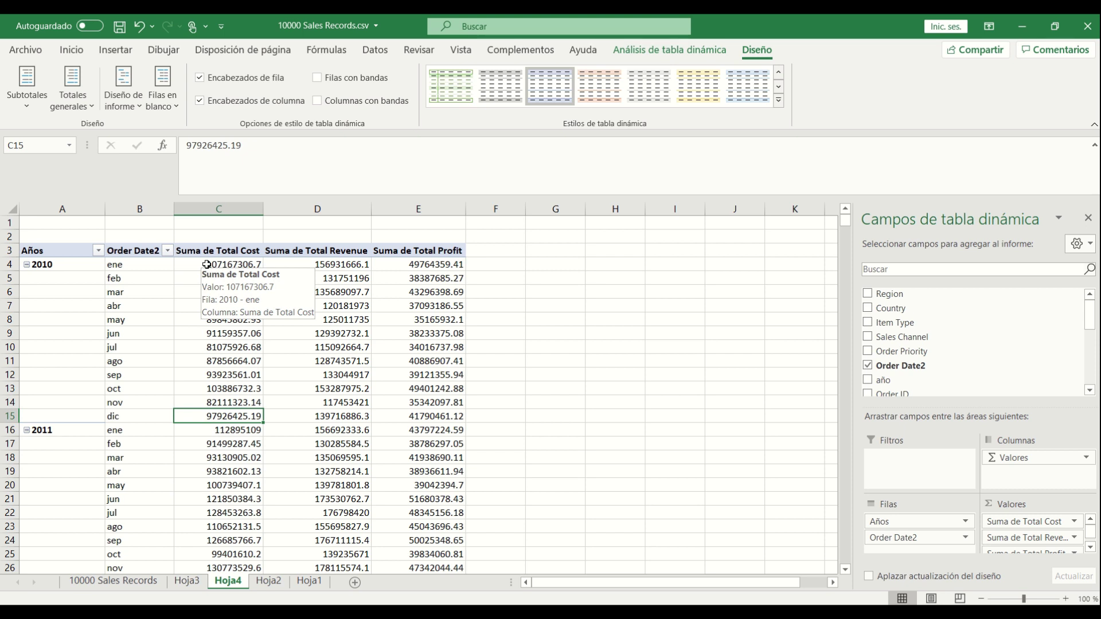
# - Compare the December 2010 row's cost, revenue and profit sums with the start of the January 2011 row
pyautogui.press('Right')
pyautogui.press('Right')
pyautogui.press('Left')
pyautogui.press('Left')
pyautogui.press('Left')
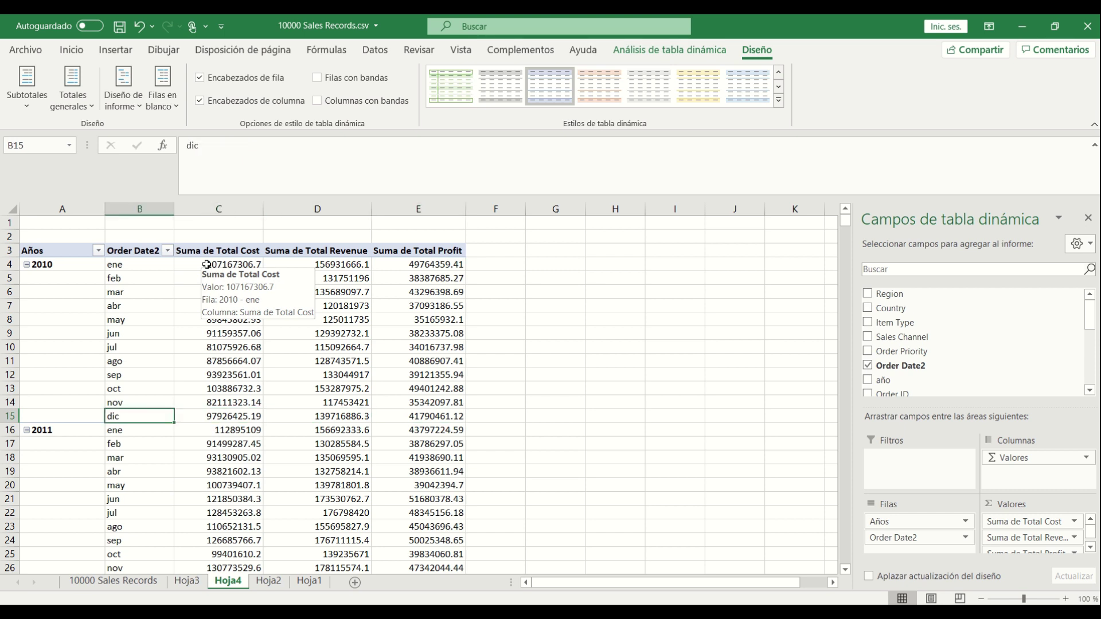
pyautogui.press('Right')
pyautogui.press('Down')
pyautogui.press('Left')
pyautogui.press('Right')
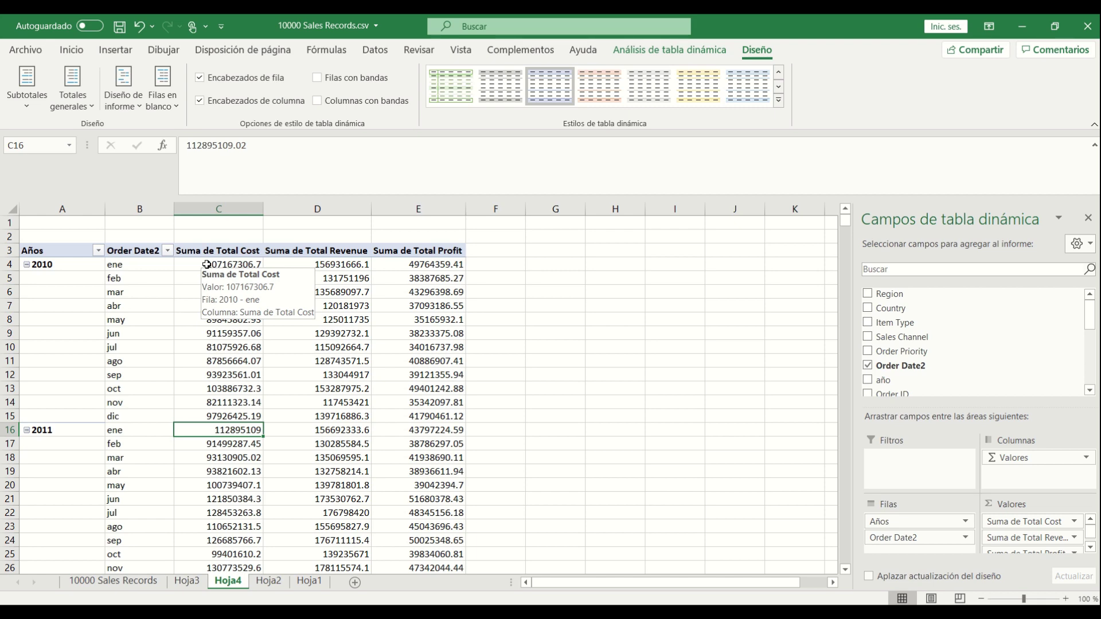